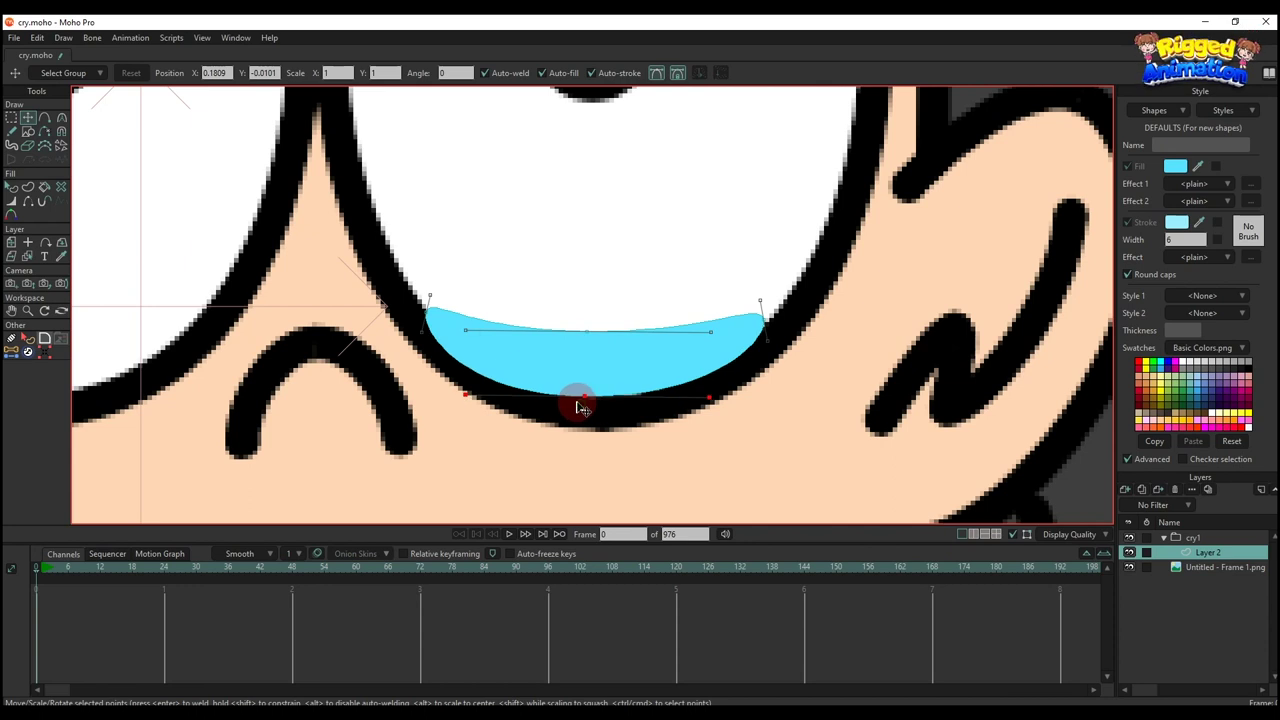
Step: Make the blue tear pool narrower and shallower by pulling its corners and upper middle point down toward the eye's lower rim
key(g)
click(489, 297)
key(t)
drag(768, 318, 805, 388)
key(t)
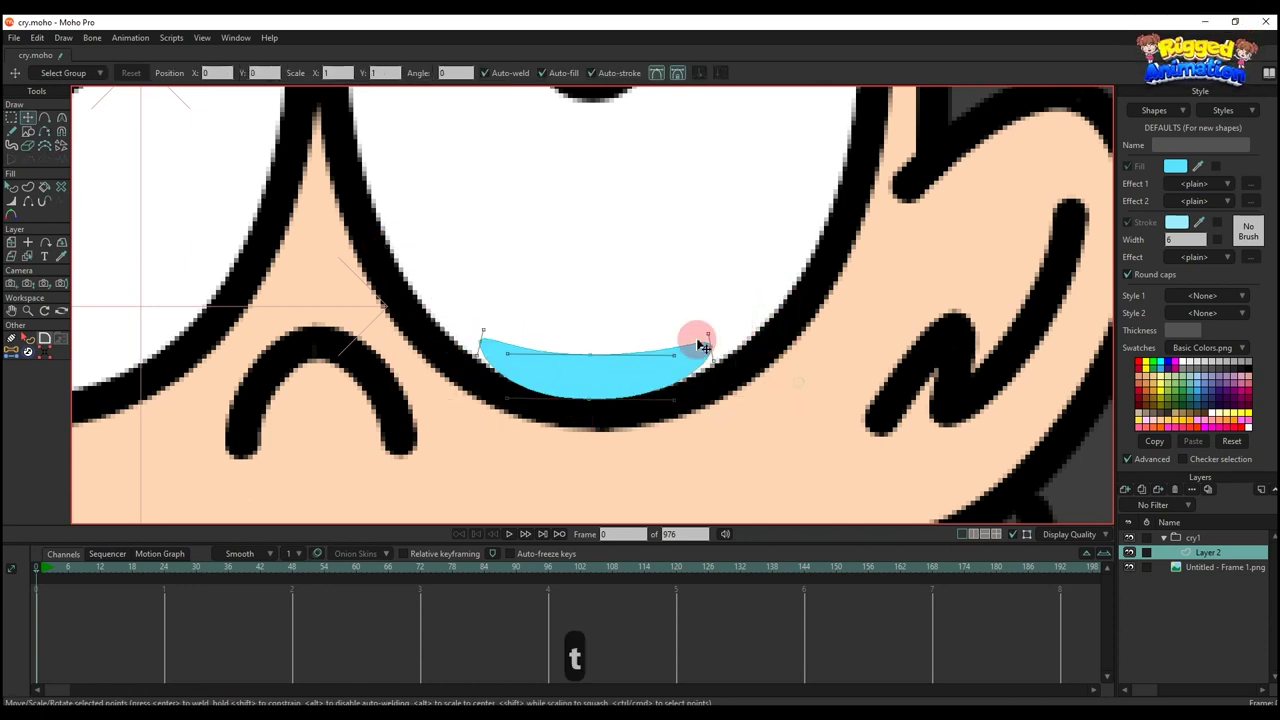
drag(711, 348, 711, 362)
drag(481, 344, 481, 354)
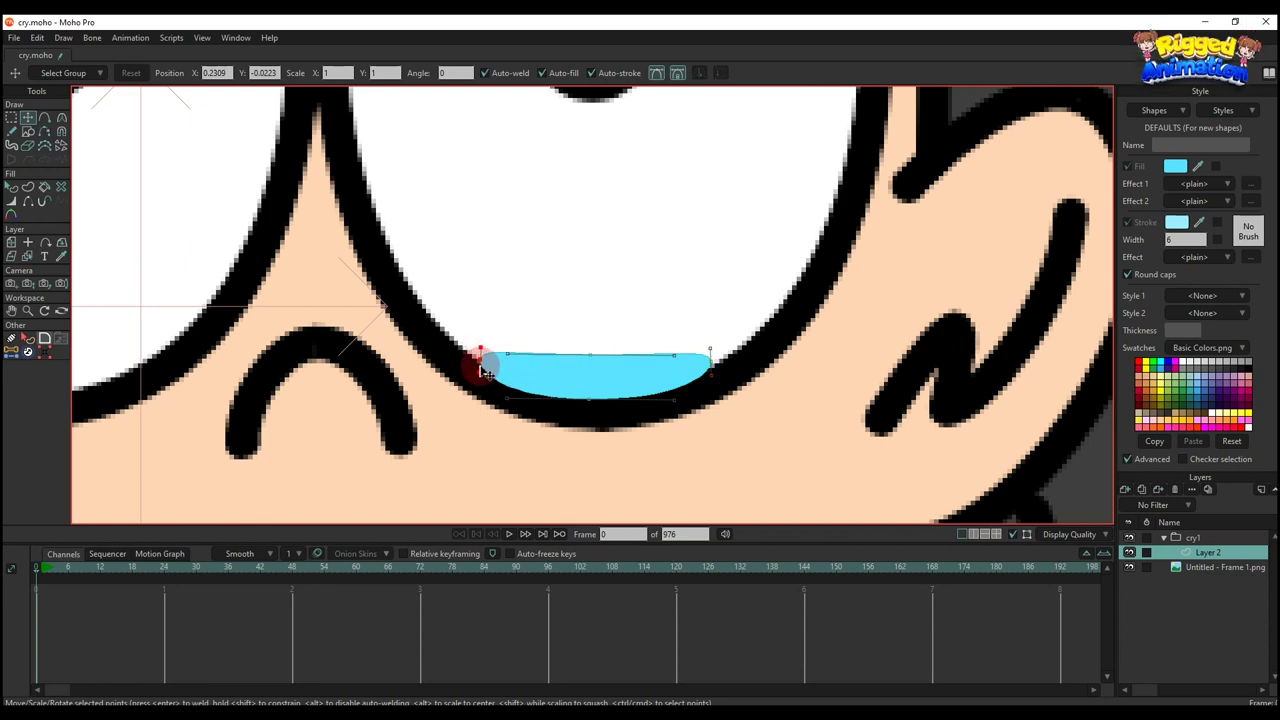
drag(583, 367, 583, 375)
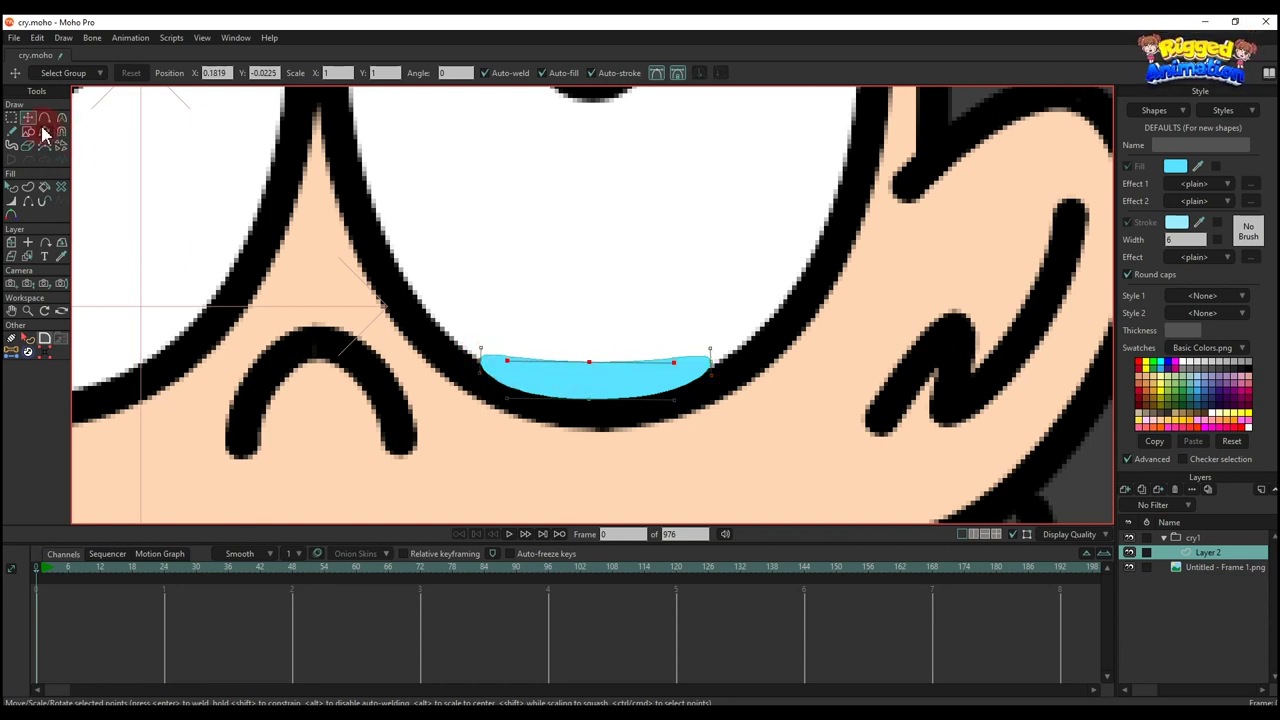
Step: Add two curve points on the tear pool's lower edge, one on each side of the middle
key(a)
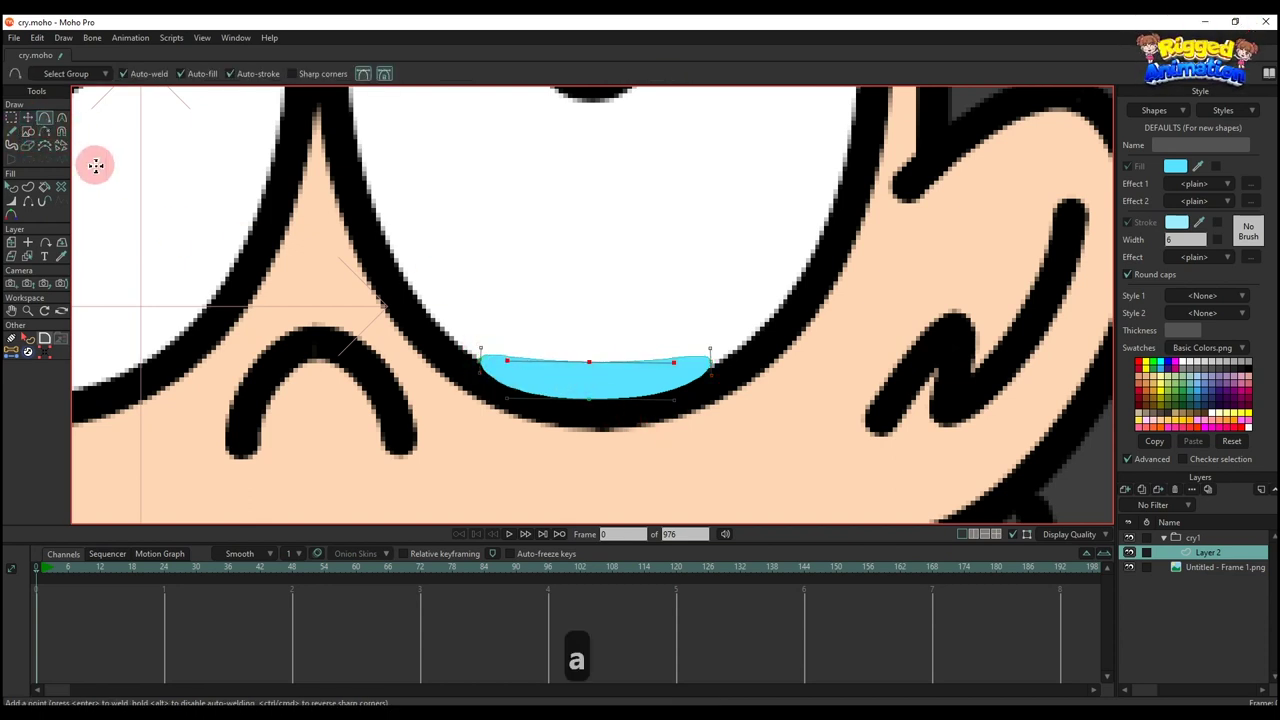
scroll(398, 332, up, 2)
click(709, 412)
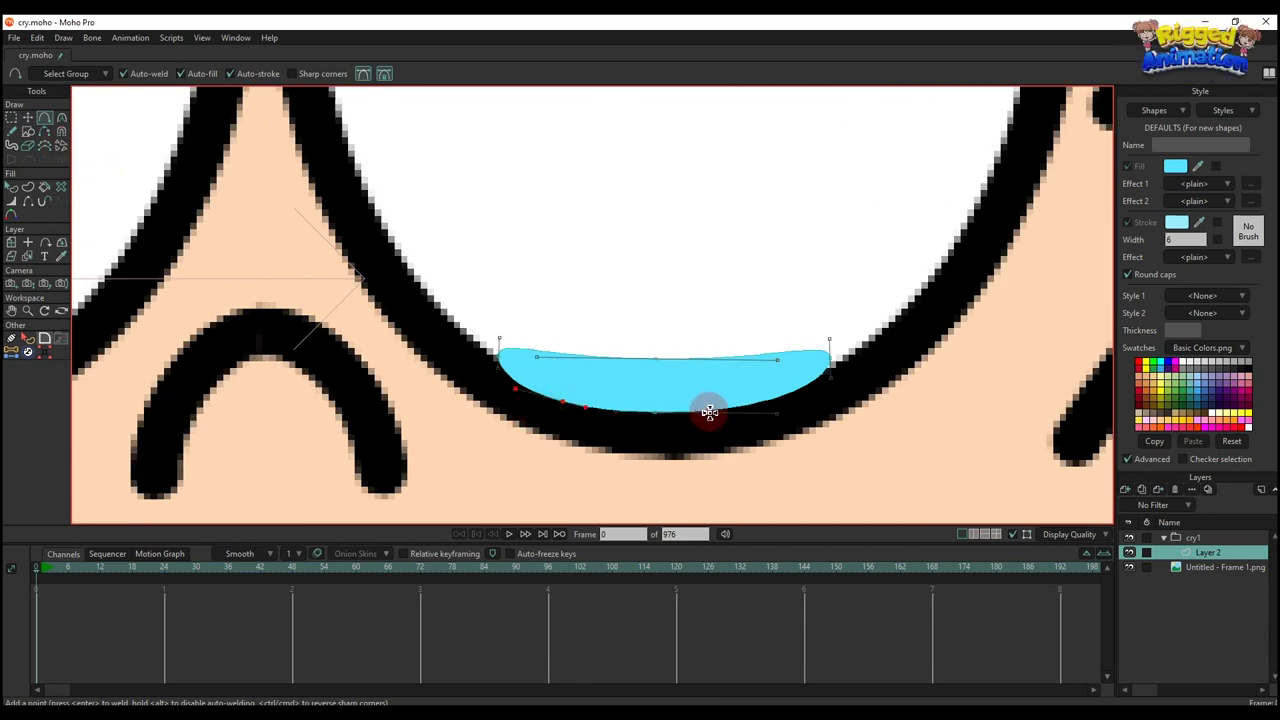
key(t)
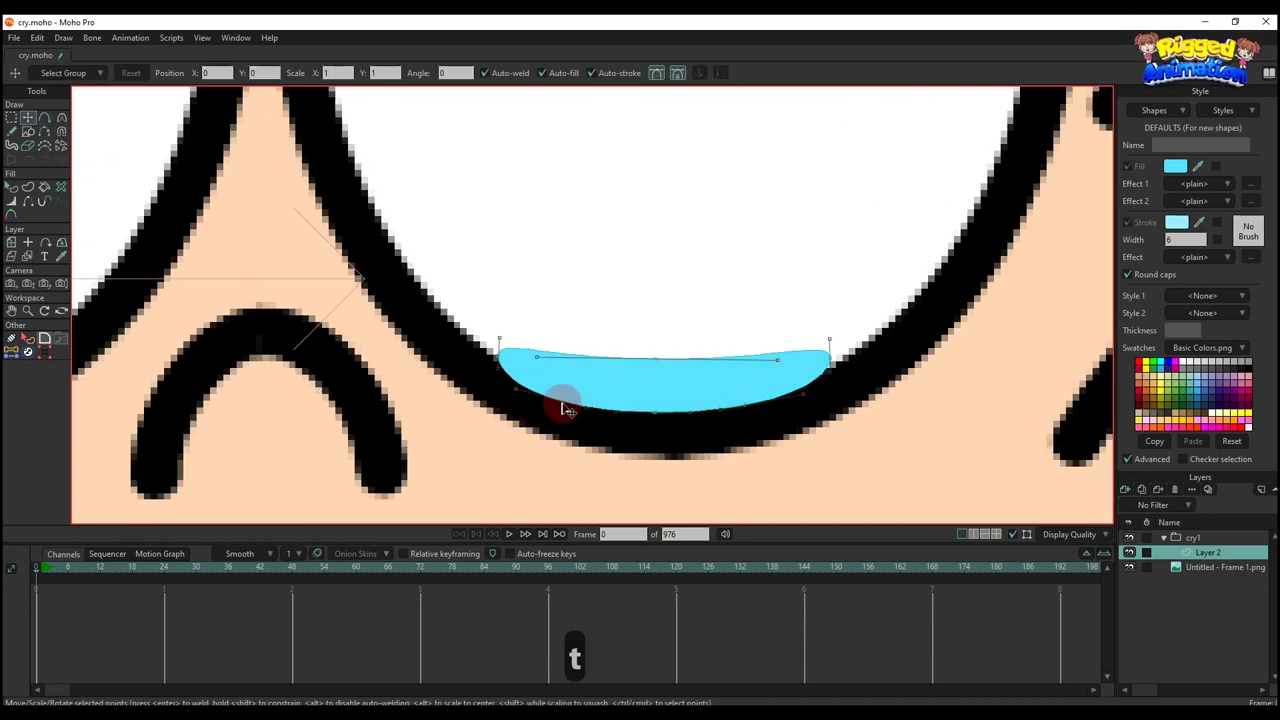
Step: Draw a small circle in the middle of the tear pool and turn off its stroke
key(e)
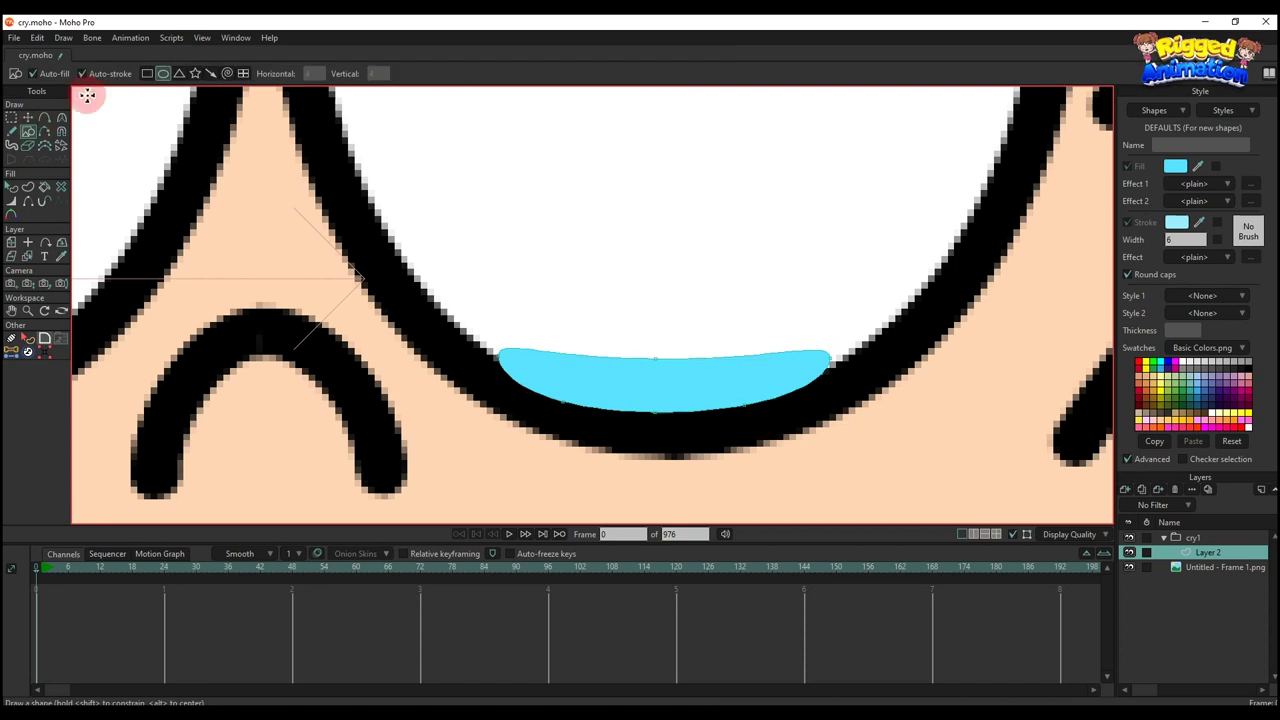
scroll(679, 384, up, 2)
drag(640, 363, 663, 410)
key(t)
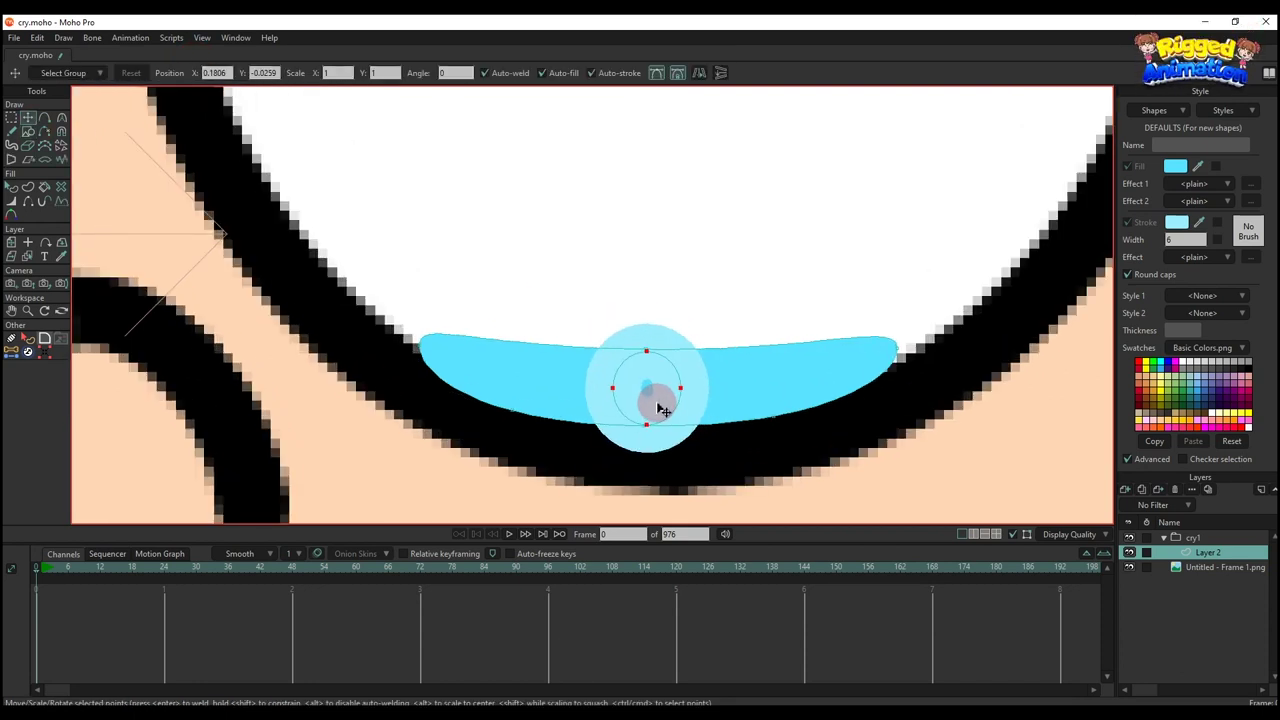
key(q)
click(660, 406)
click(1138, 224)
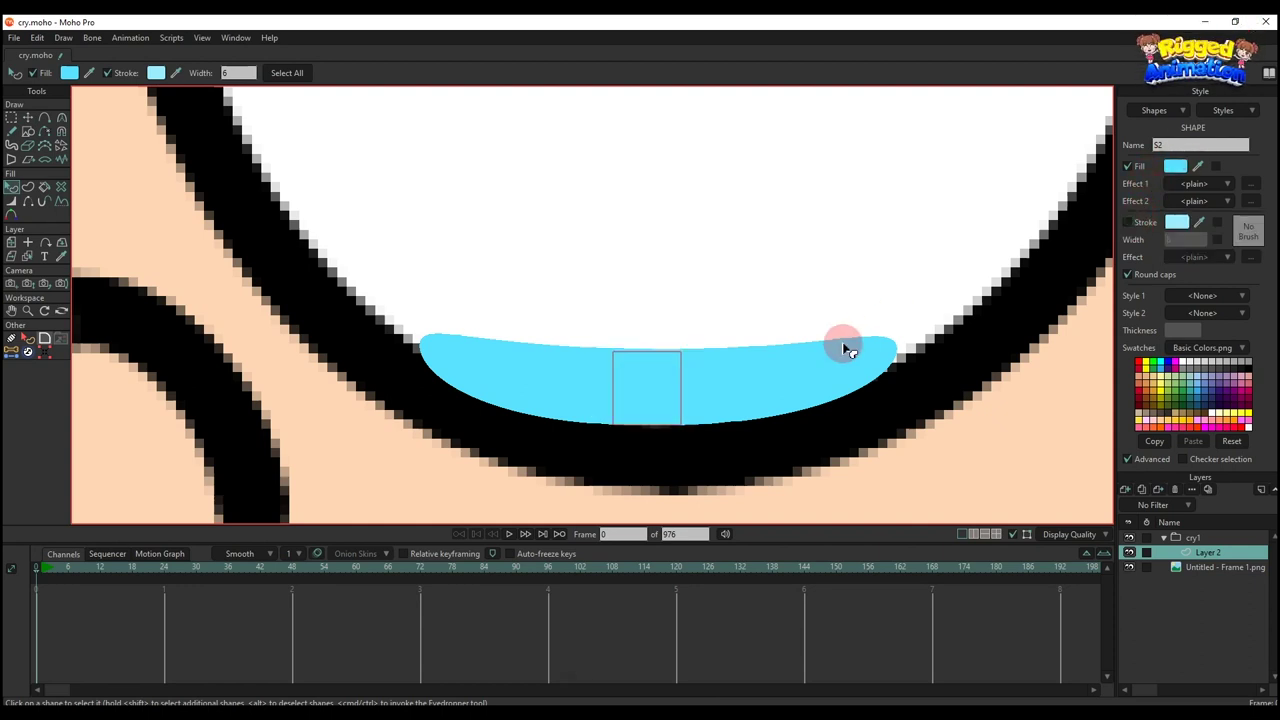
Step: Duplicate the small circle and scale the copy down concentrically inside the original
key(t)
scroll(652, 376, up, 3)
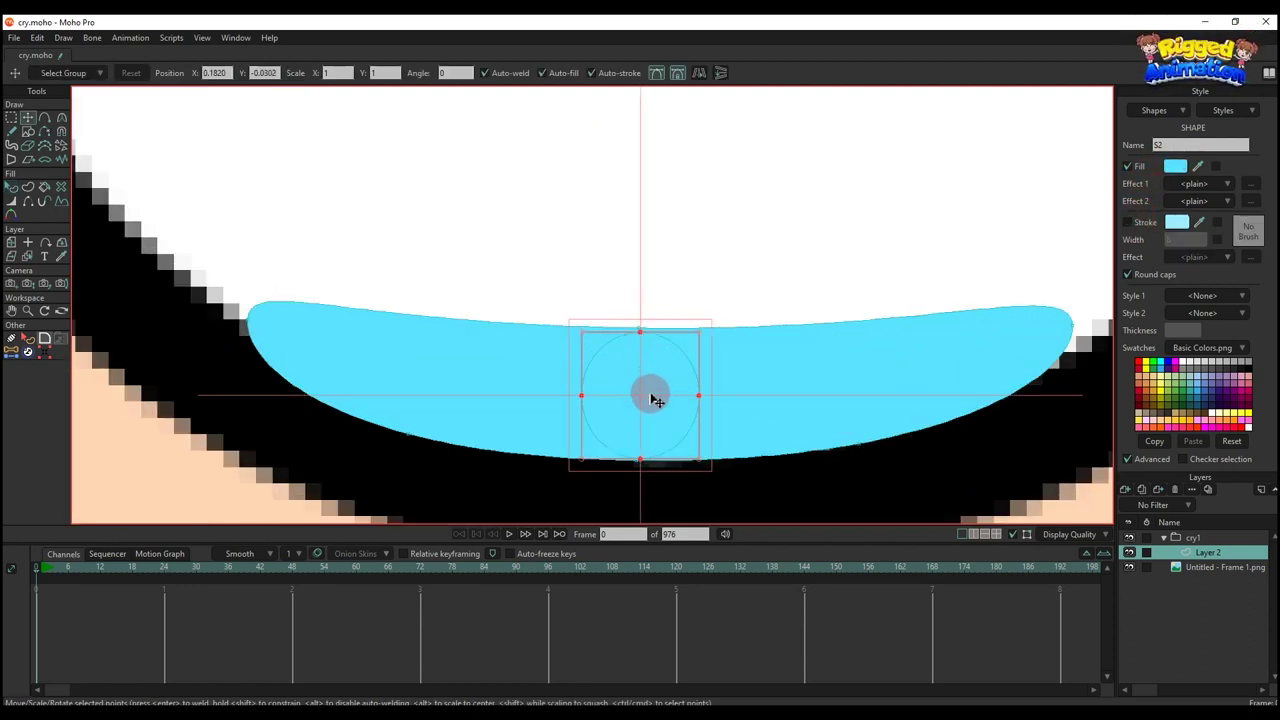
drag(651, 398, 649, 257)
key(ctrl+z)
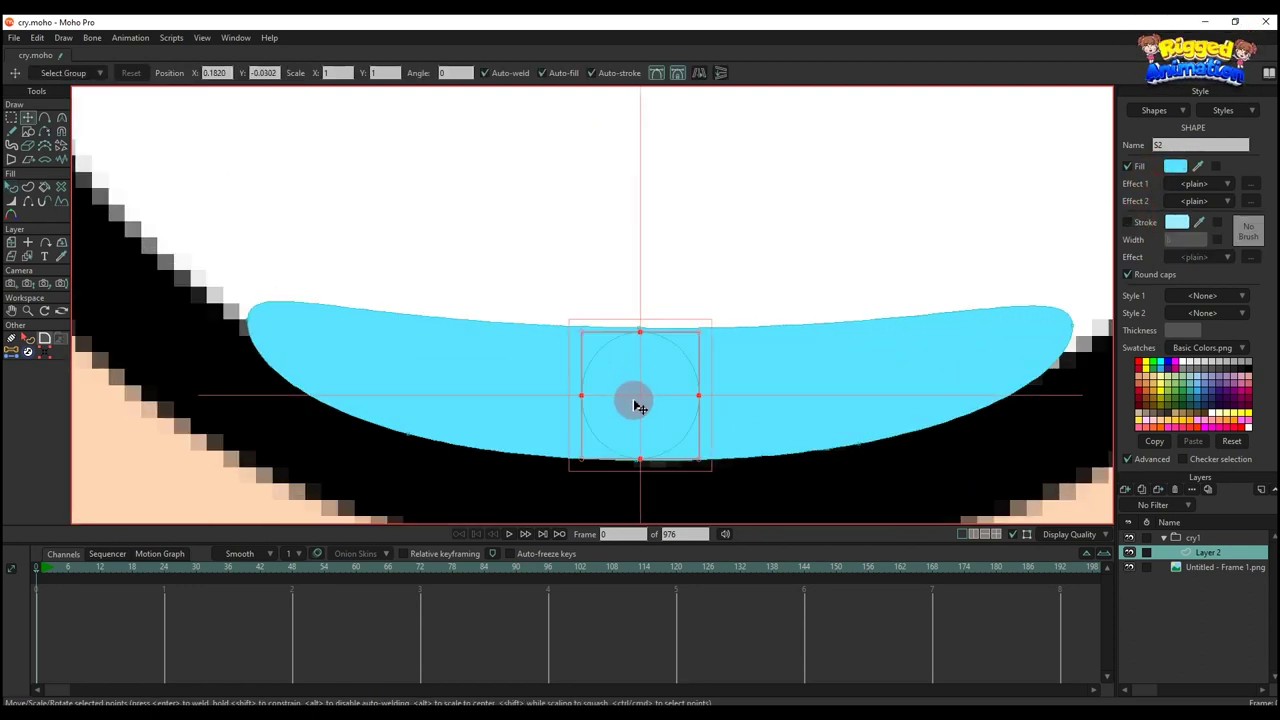
key(ctrl+c)
key(ctrl+v)
drag(700, 338, 667, 374)
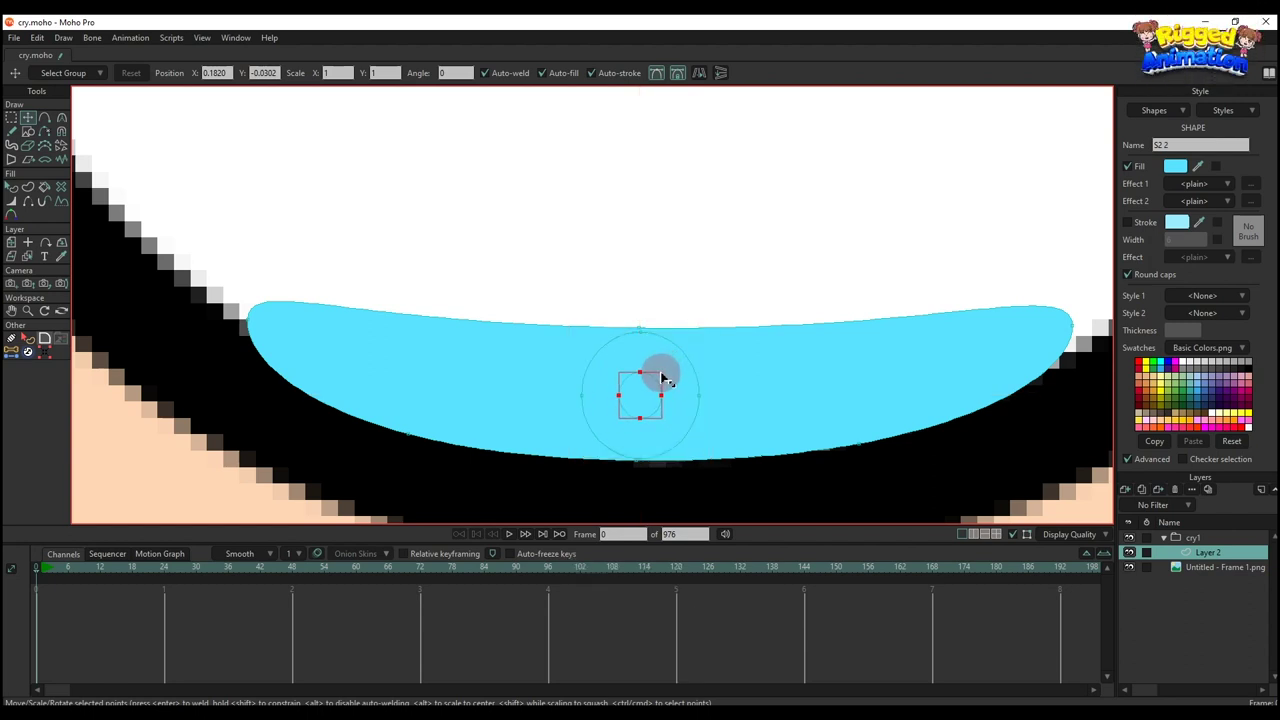
scroll(669, 379, down, 10)
key(q)
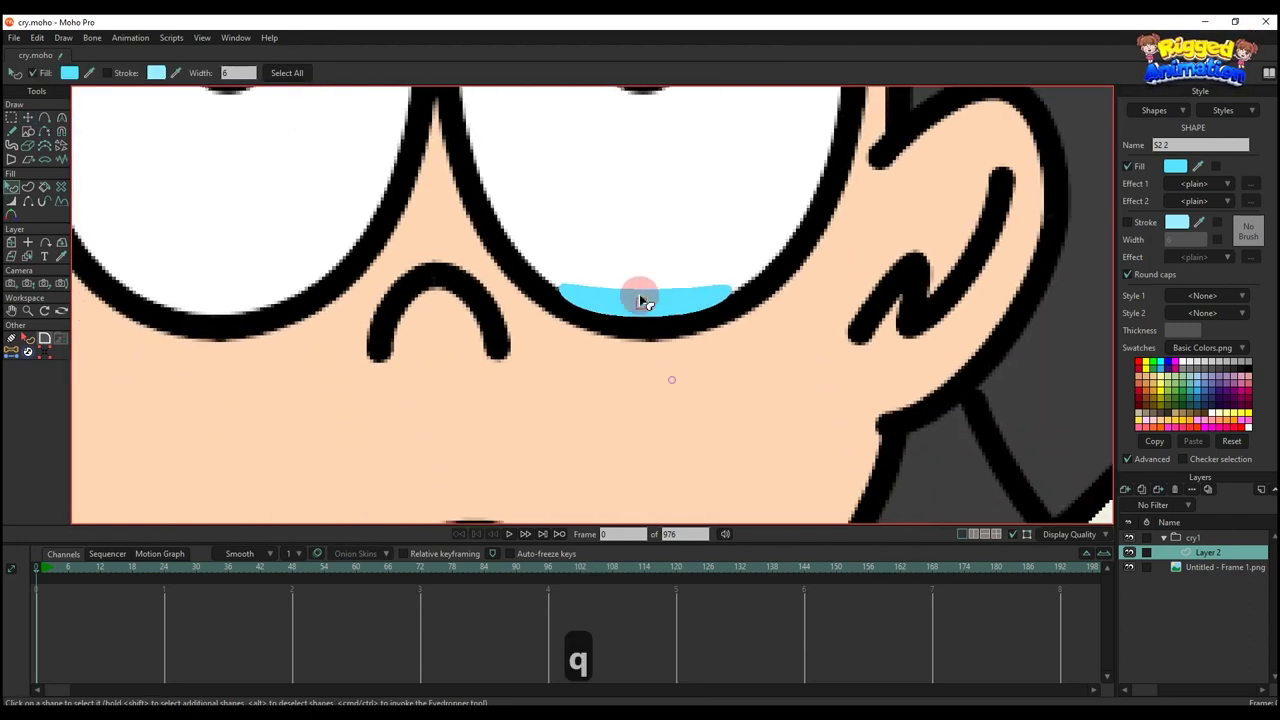
Step: At frame 18, select all points of the tear and circles, enlarge them, and move them up in the eye
drag(43, 564, 132, 585)
key(g)
drag(523, 220, 726, 369)
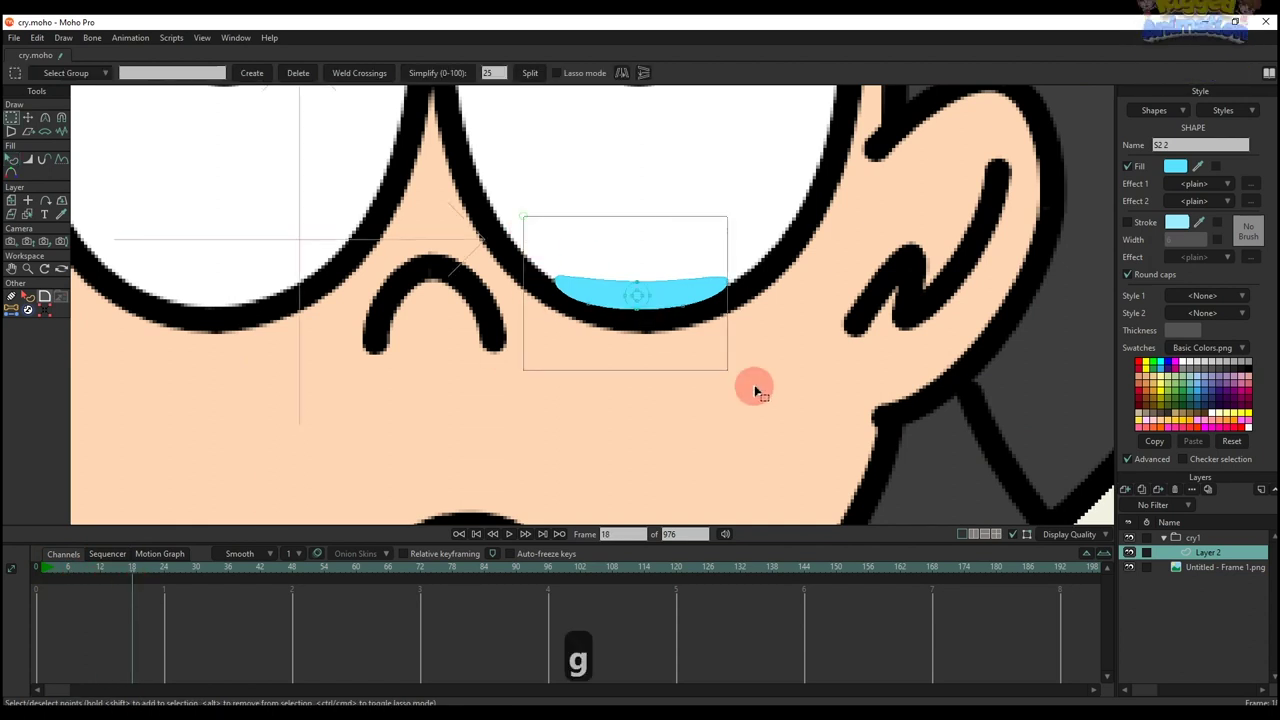
scroll(668, 446, up, 3)
key(t)
key(t)
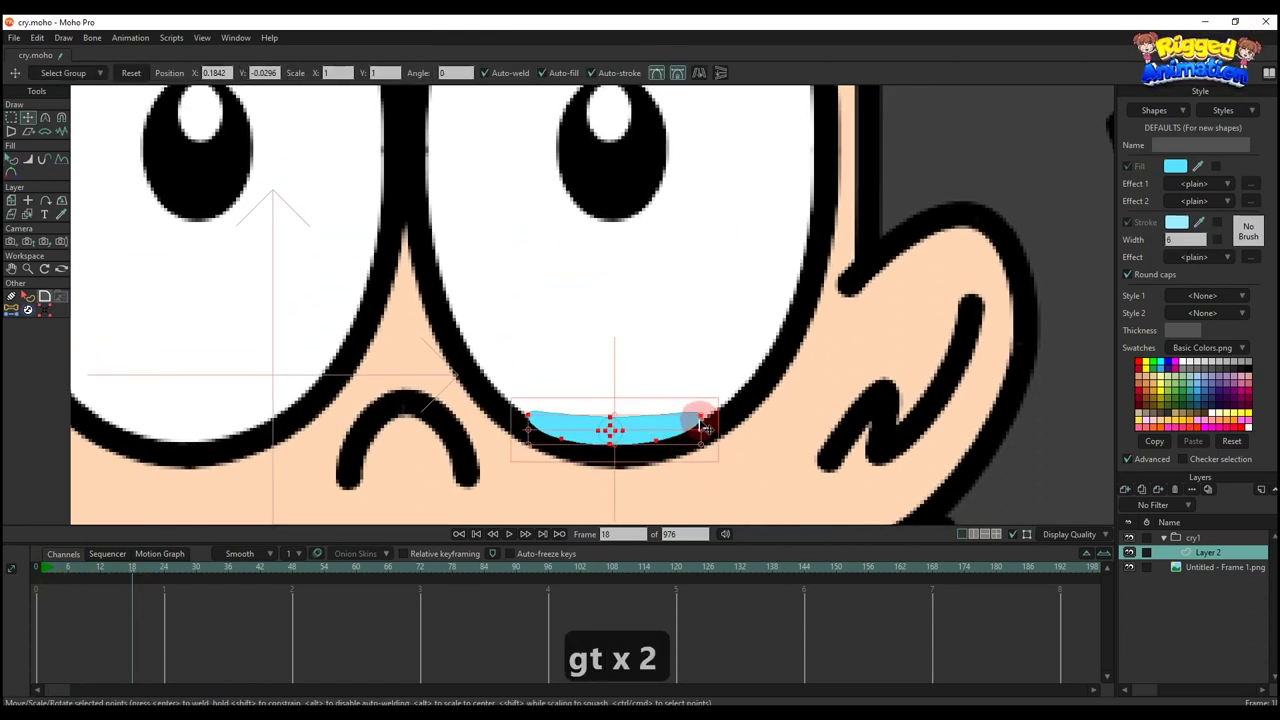
drag(706, 427, 830, 405)
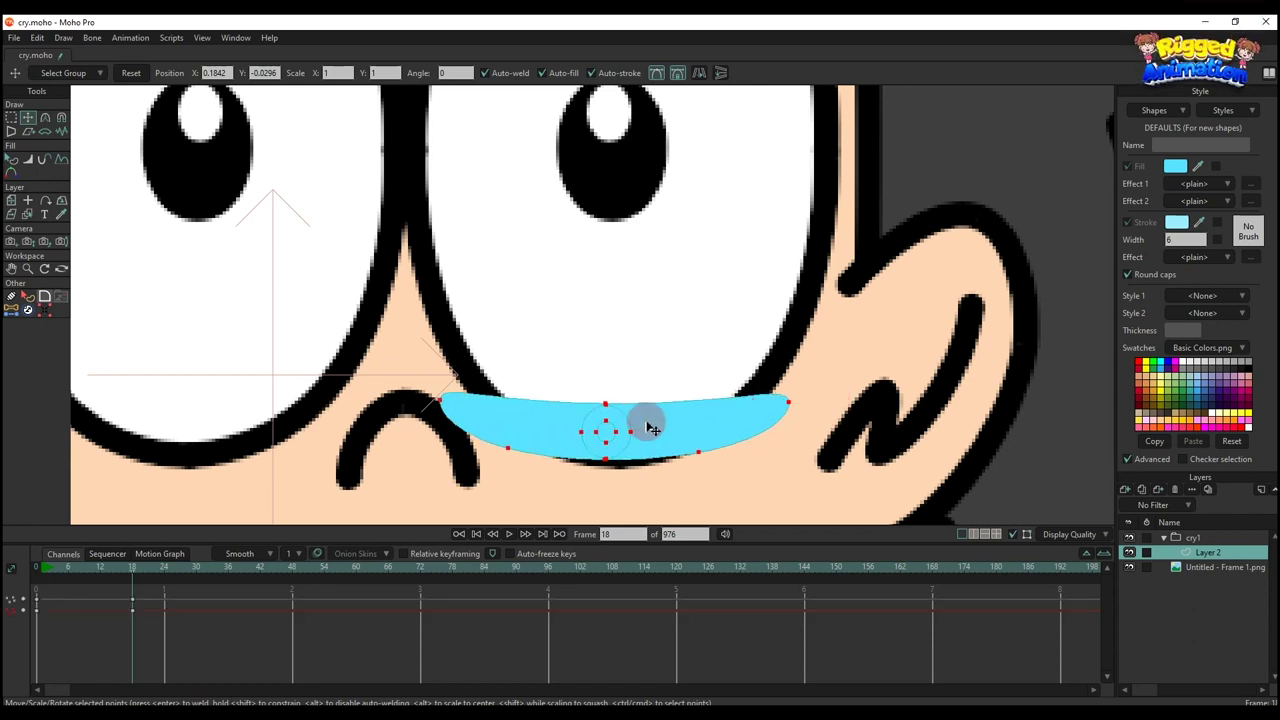
drag(650, 428, 651, 391)
Step: Reshape the tear pool's corners and lower edge at frame 18 so it fits inside the eye outline
key(t)
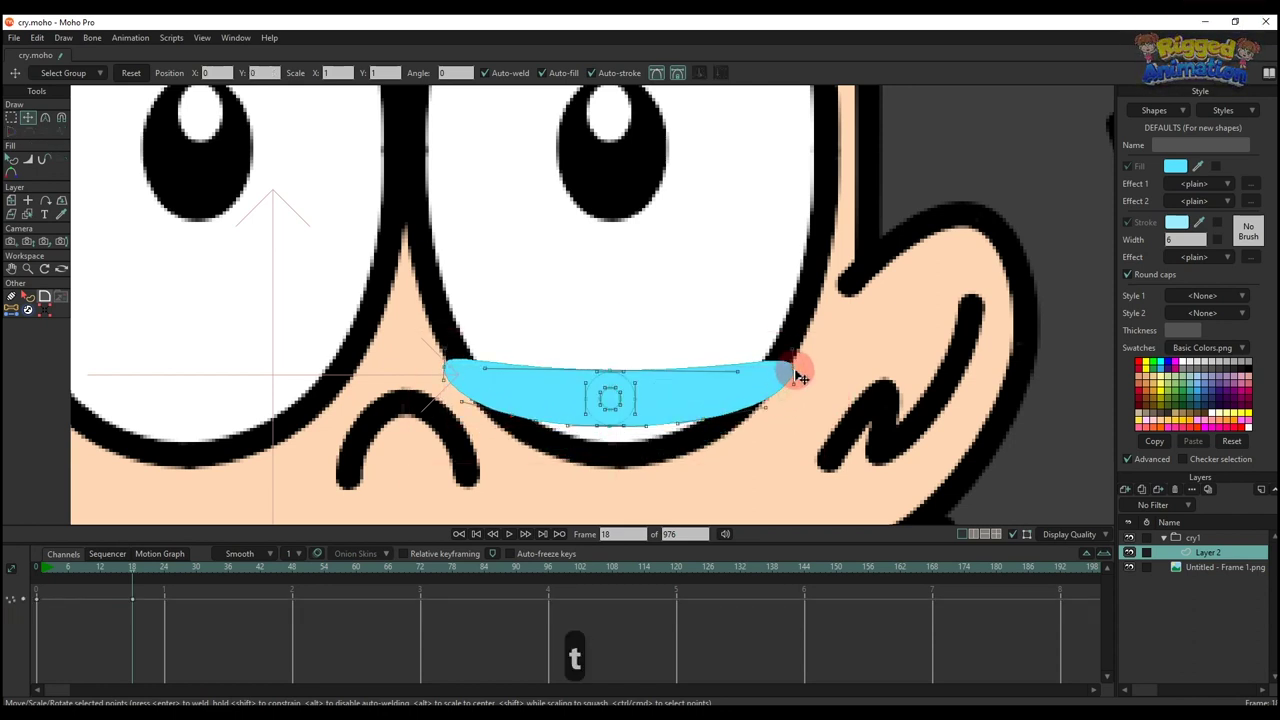
drag(795, 371, 742, 407)
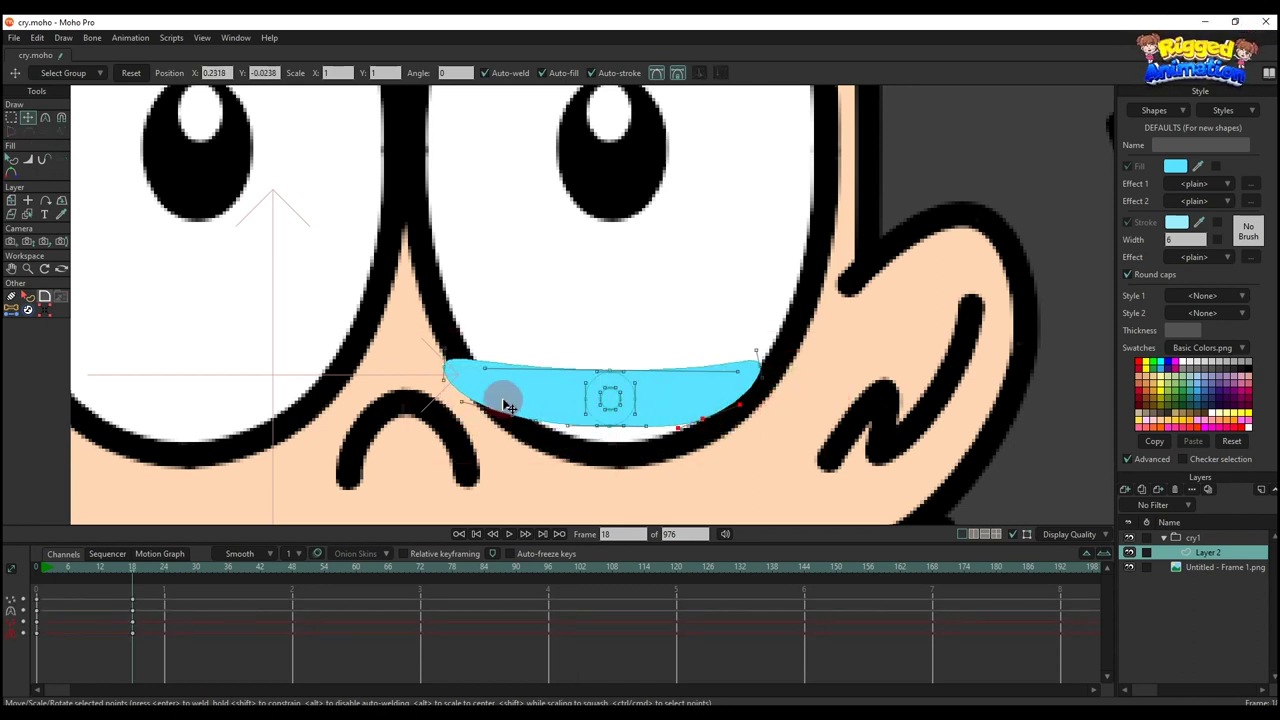
drag(447, 371, 462, 400)
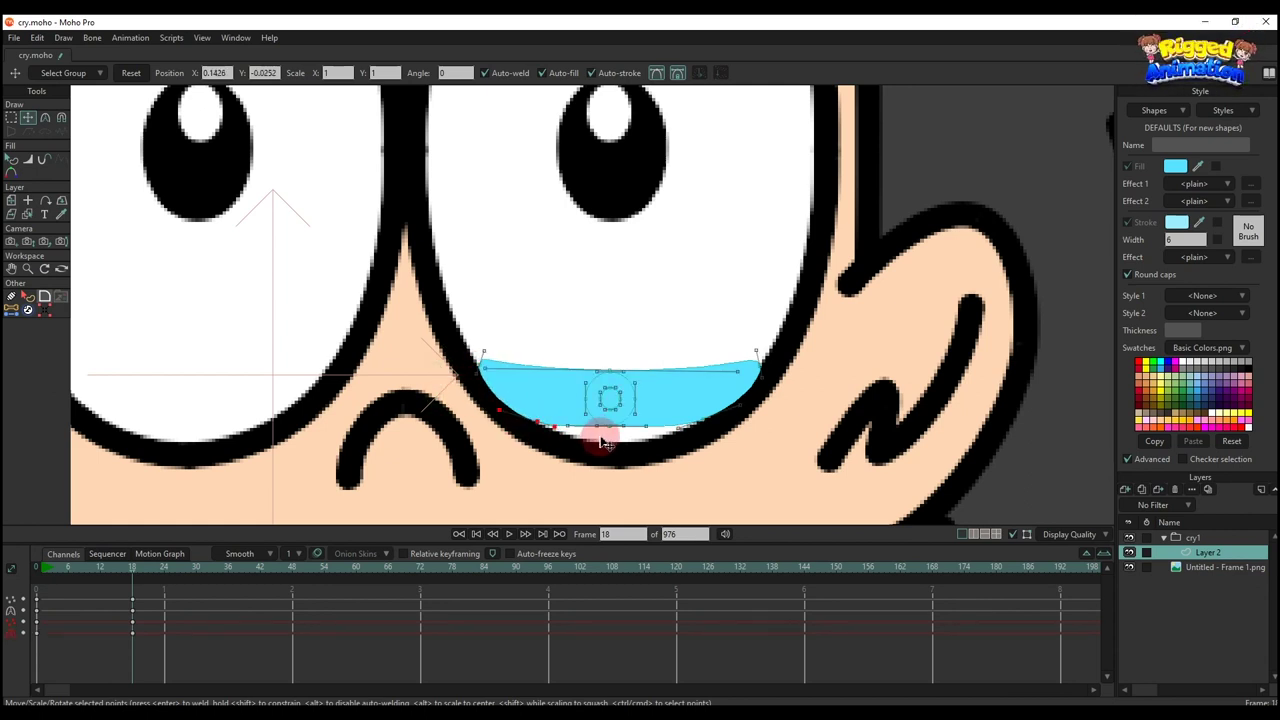
scroll(600, 434, up, 4)
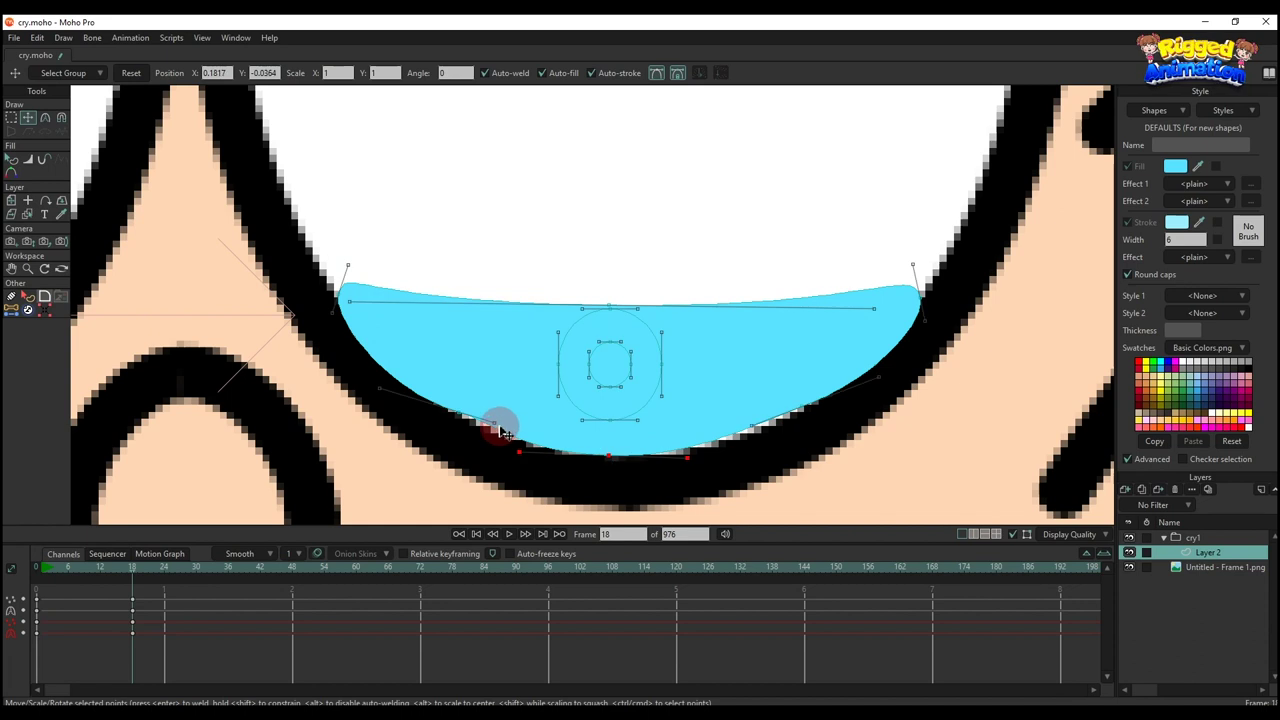
click(470, 423)
drag(466, 417, 456, 422)
drag(785, 425, 751, 423)
click(608, 306)
scroll(683, 327, down, 4)
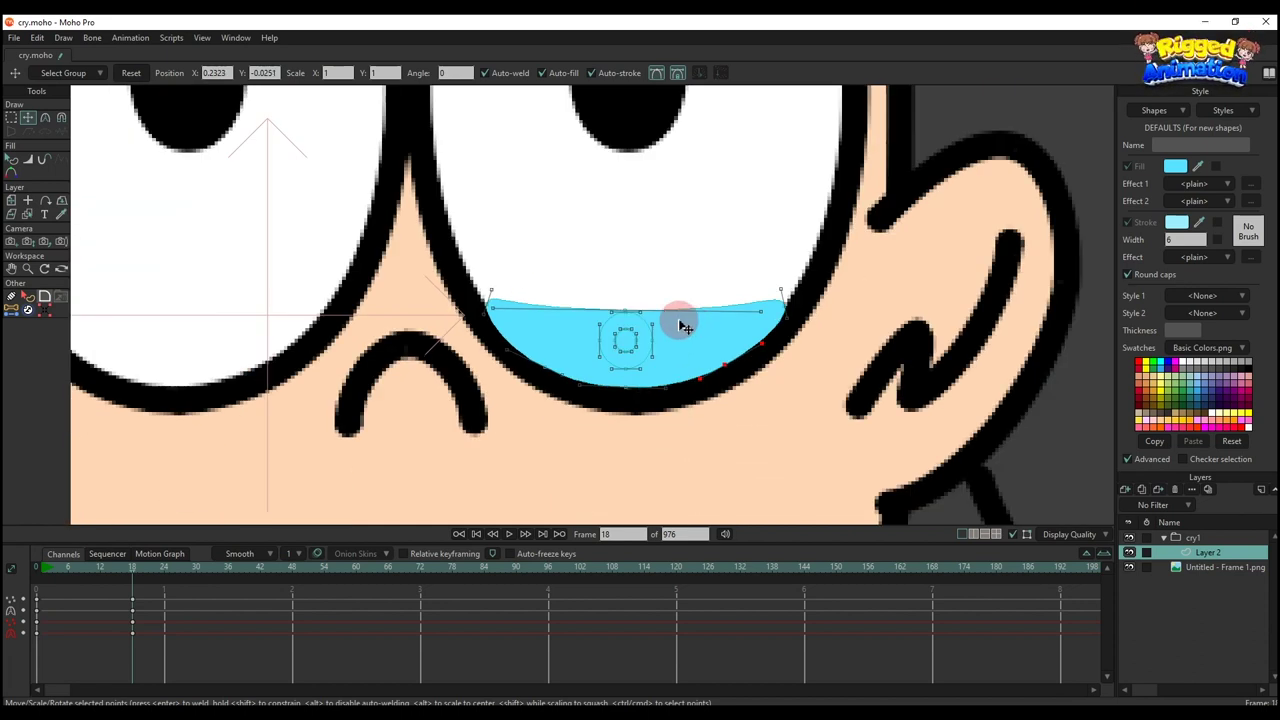
Step: Lower the two small circles together with the tear pool's upper middle point at frame 18
scroll(697, 331, down, 2)
key(q)
key(g)
drag(619, 289, 665, 357)
key(t)
scroll(655, 337, up, 4)
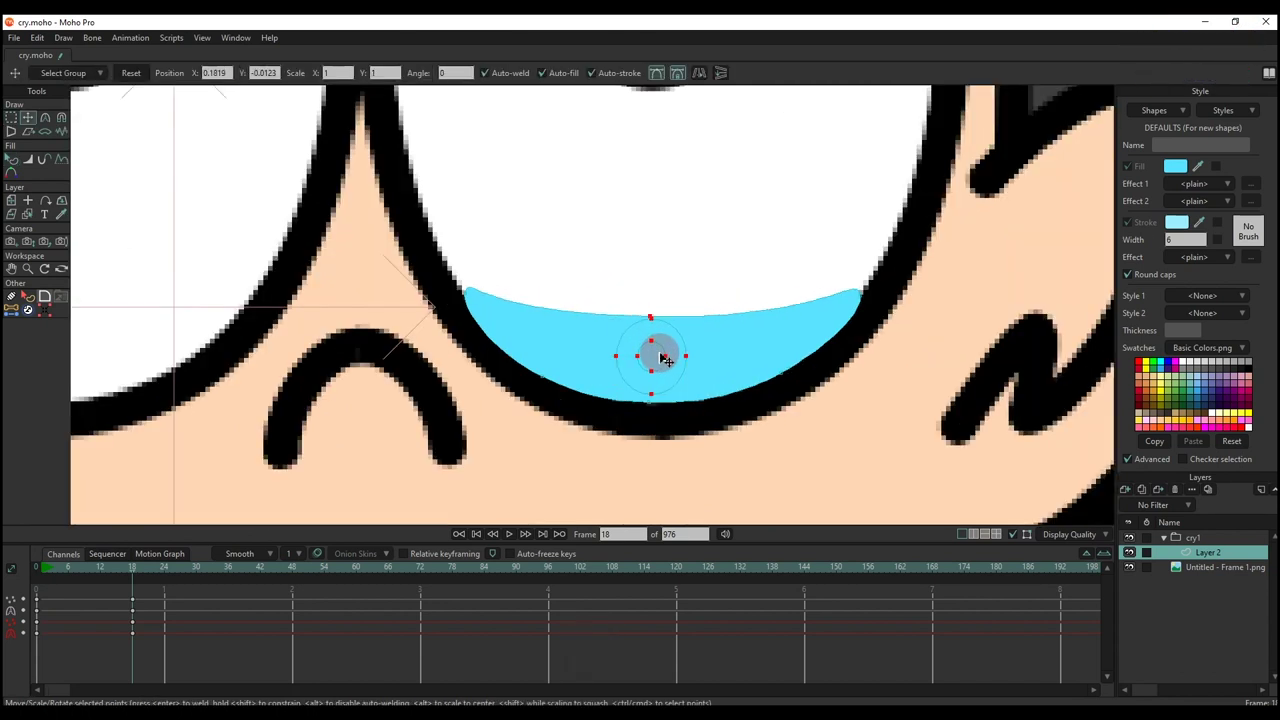
scroll(665, 360, down, 4)
key(q)
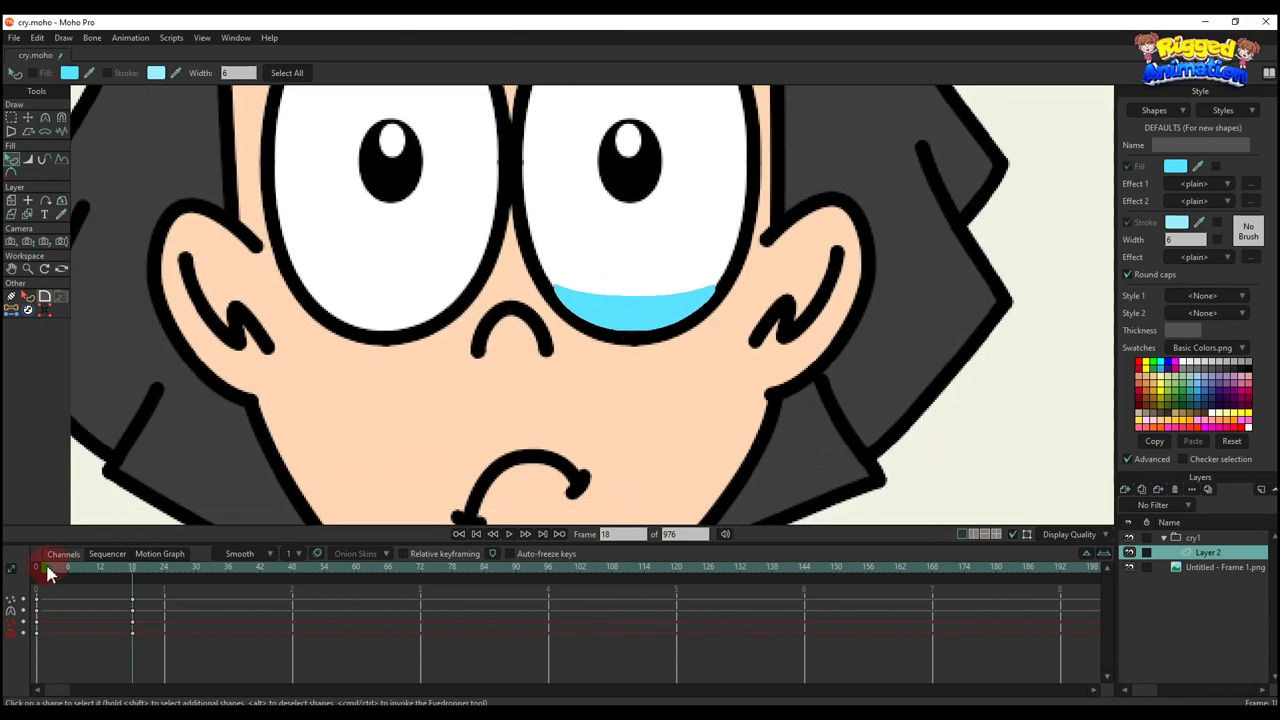
Step: At frame 36, pull the tear's bottom point down the cheek to about mouth level to form a stream
click(70, 585)
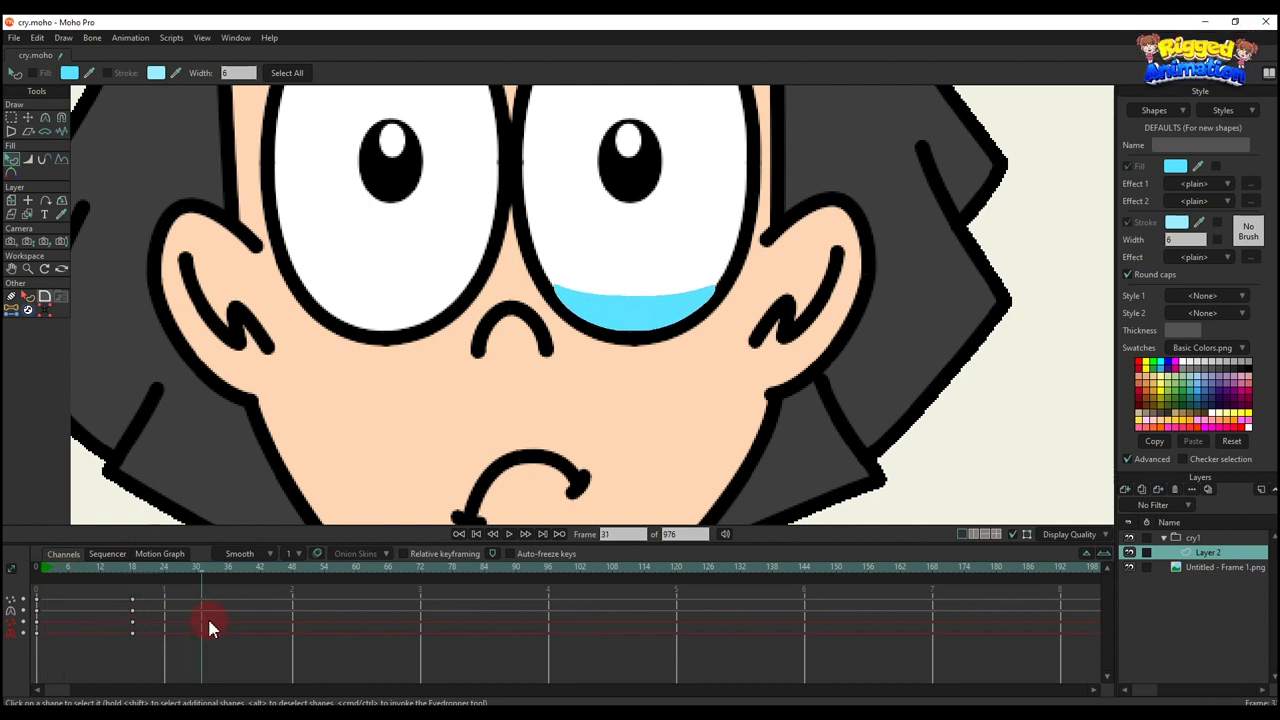
scroll(623, 371, up, 4)
key(t)
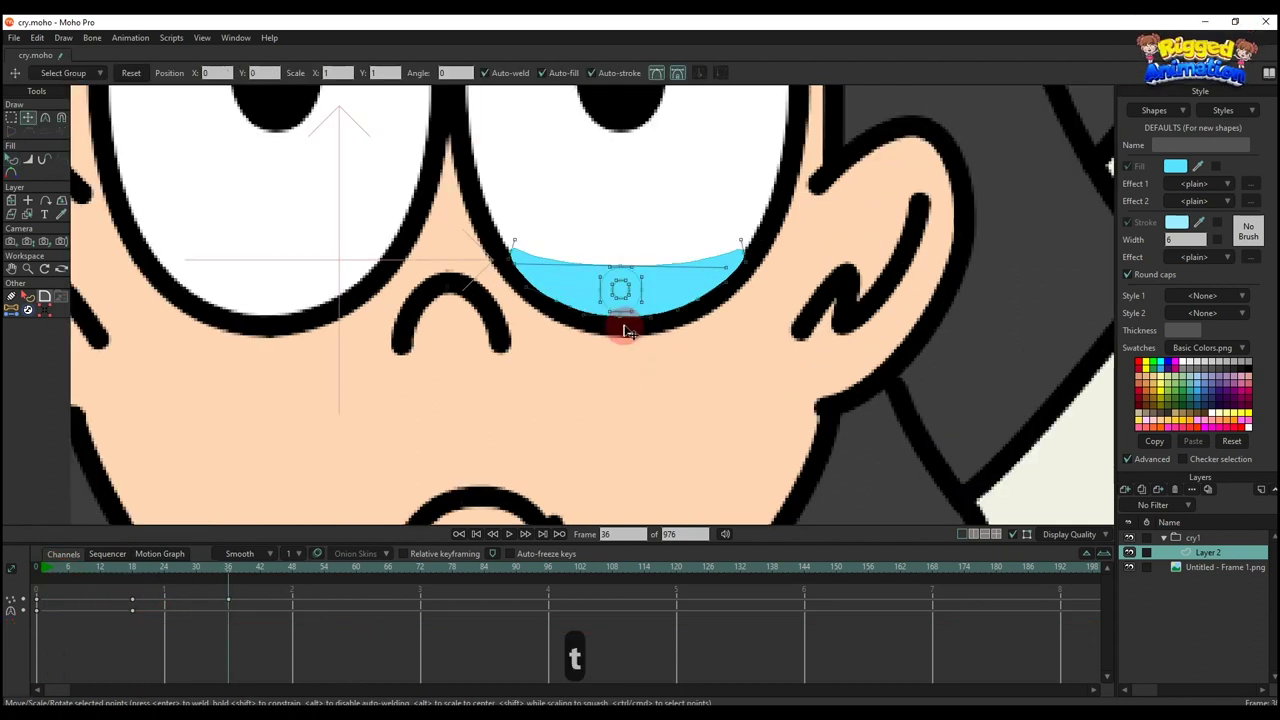
drag(628, 347, 618, 522)
scroll(613, 481, down, 2)
scroll(600, 366, up, 2)
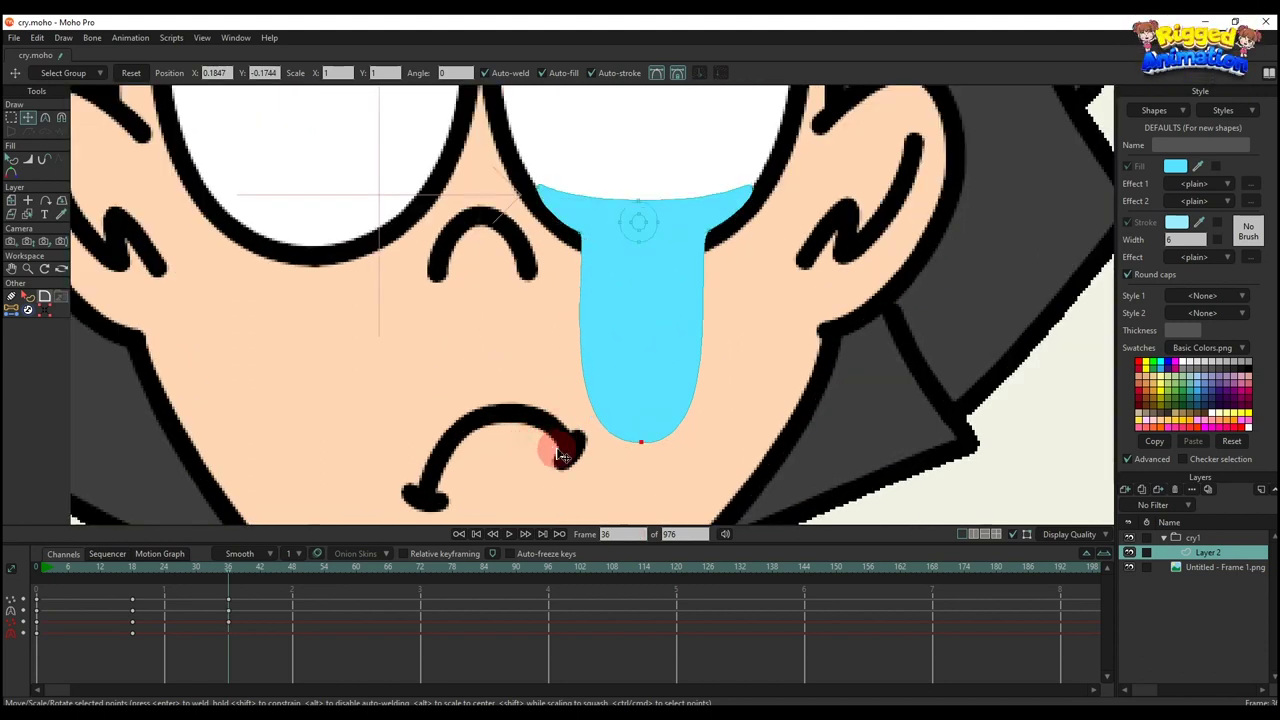
Step: Move the stream's two upper side points together below the eye and fit the pool's lower curve to the outline
scroll(591, 254, up, 2)
drag(577, 227, 628, 252)
drag(570, 222, 541, 230)
drag(757, 222, 697, 262)
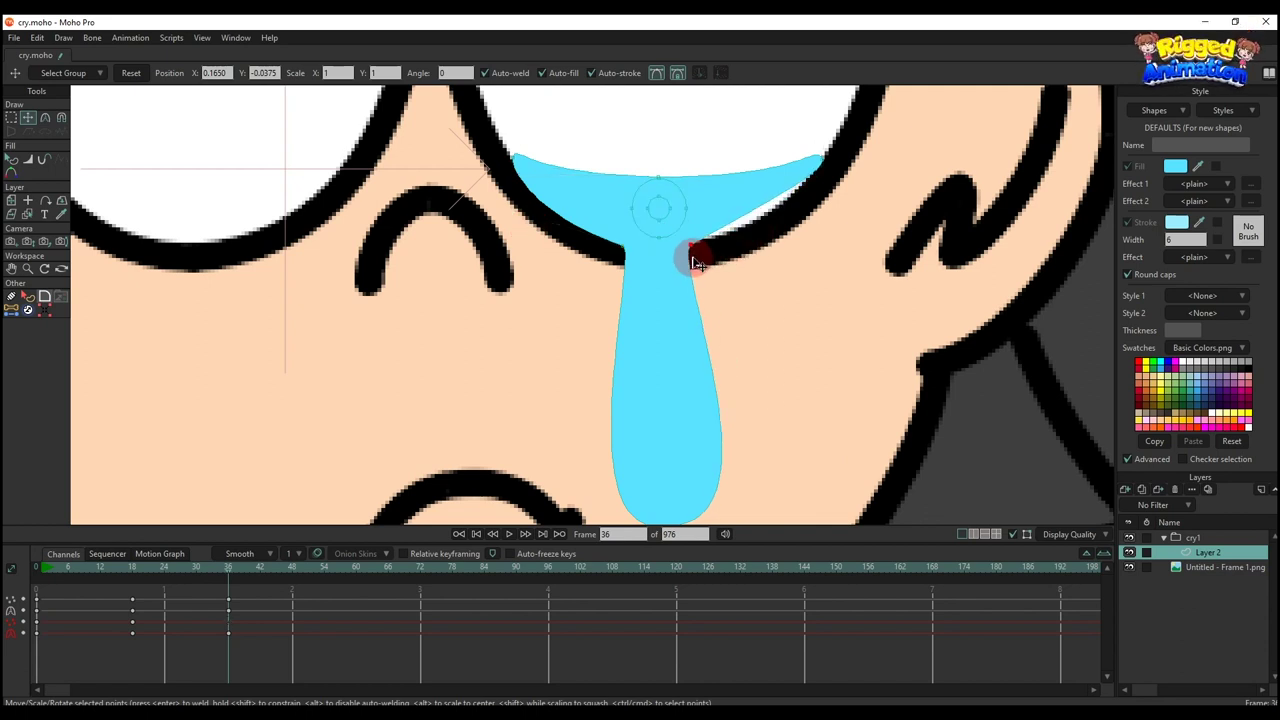
drag(745, 226, 788, 238)
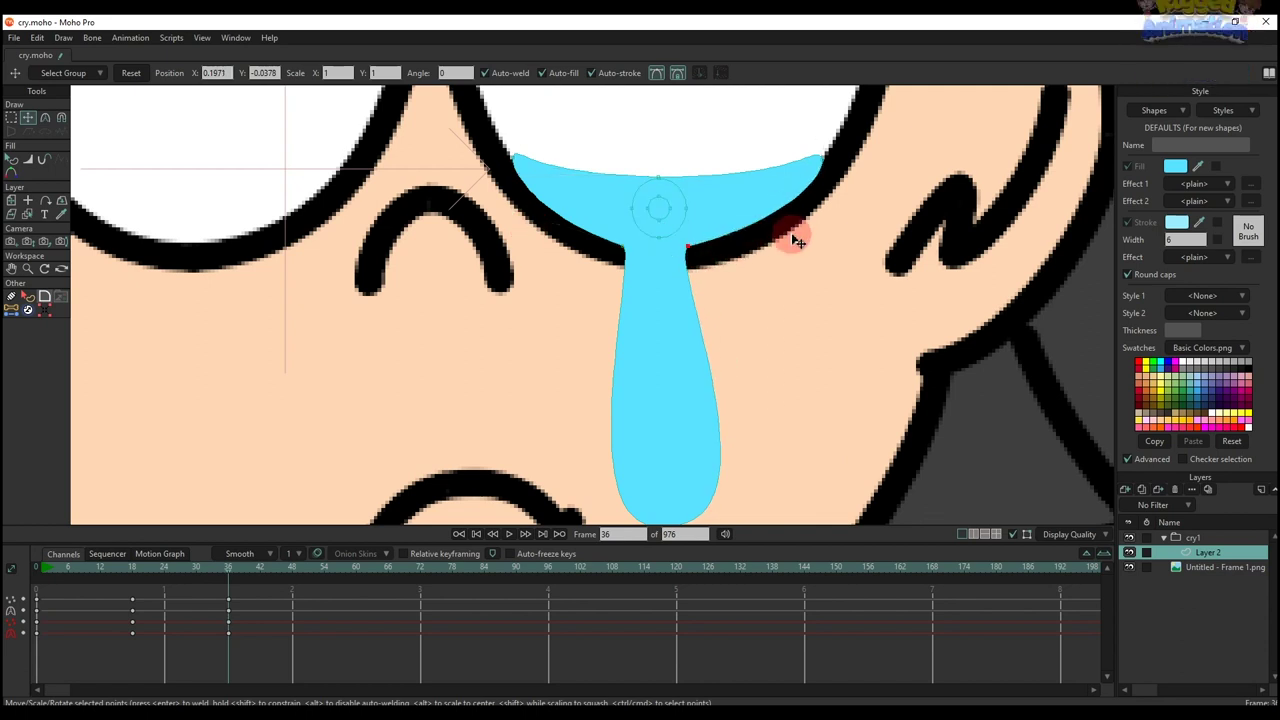
Step: Narrow the stream's rounded bottom by shortening the curve handles on both sides of its lowest point
scroll(765, 305, down, 2)
drag(782, 449, 767, 450)
drag(641, 454, 632, 453)
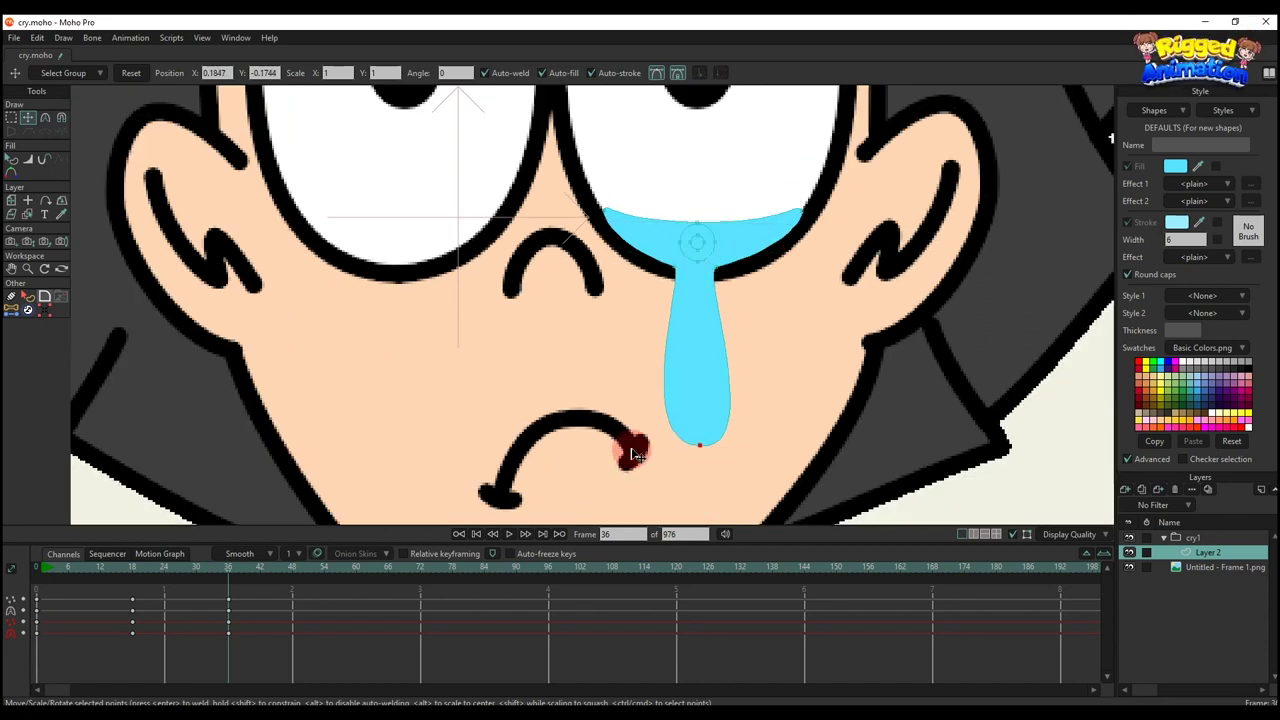
drag(768, 452, 771, 453)
scroll(673, 284, up, 2)
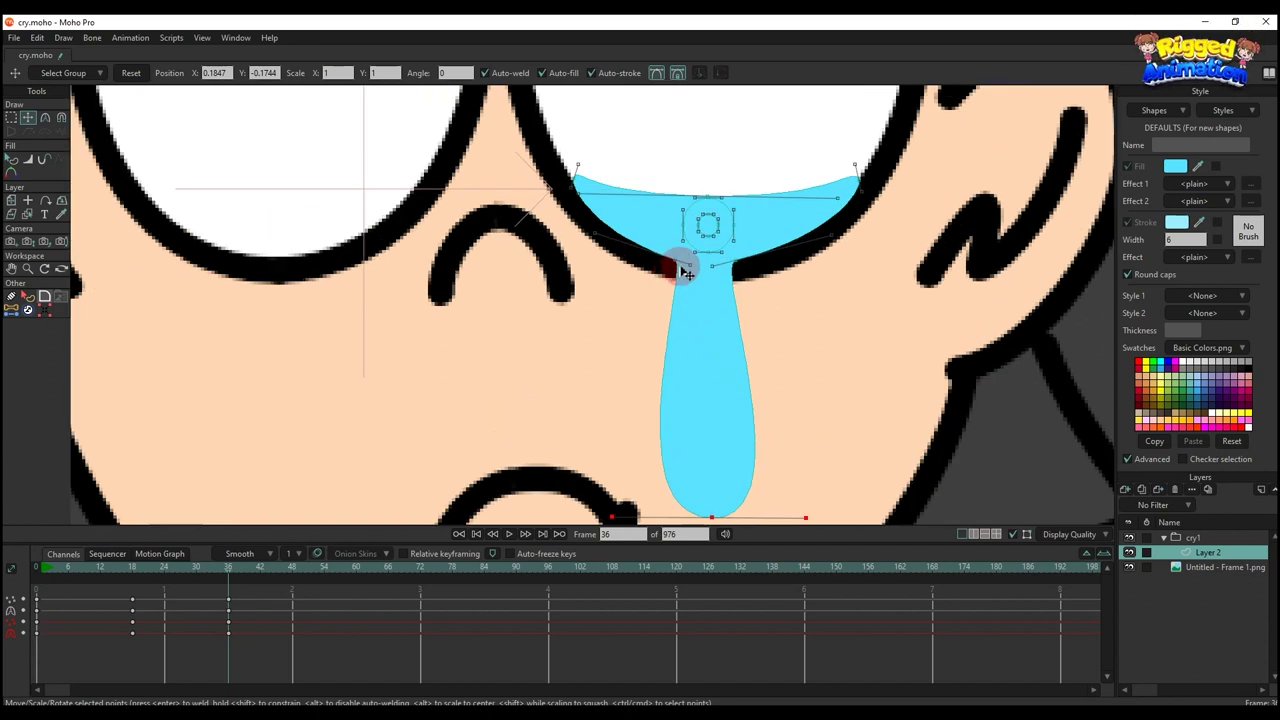
Step: Tighten the stream's neck at the eye rim, refit the adjacent curve, and slim the stream's lower end further
drag(685, 272, 742, 270)
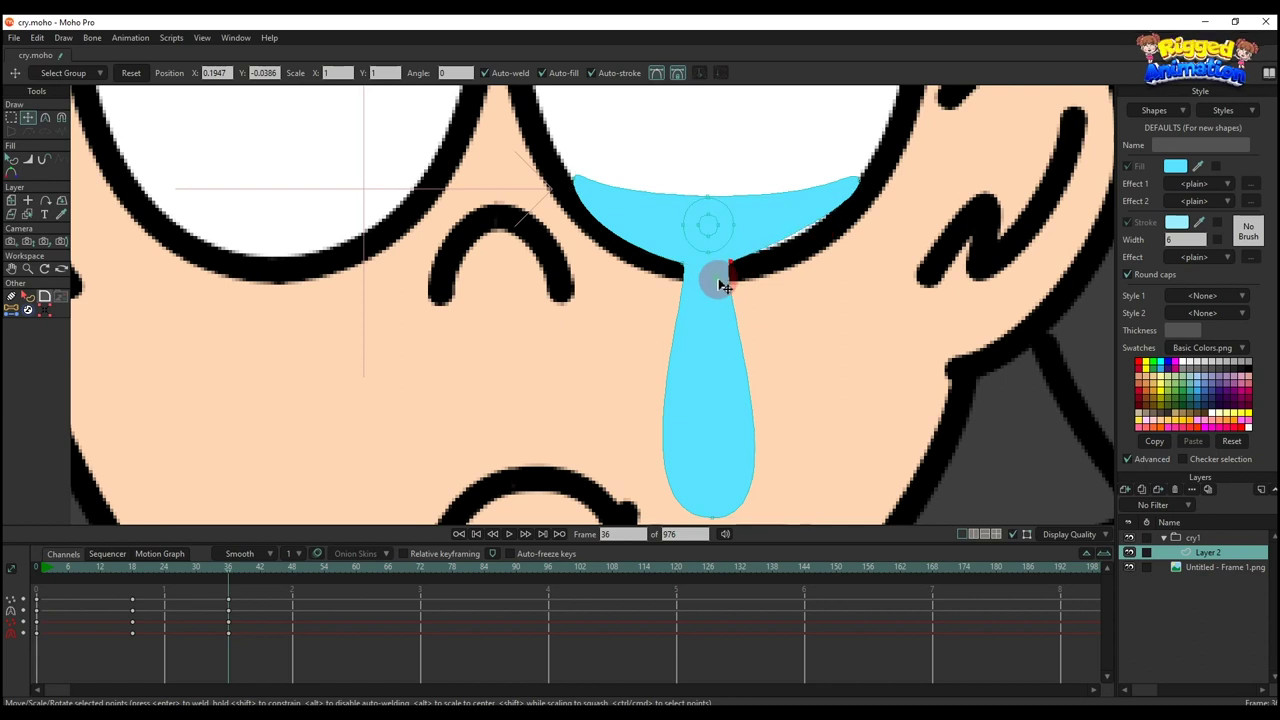
drag(815, 244, 814, 267)
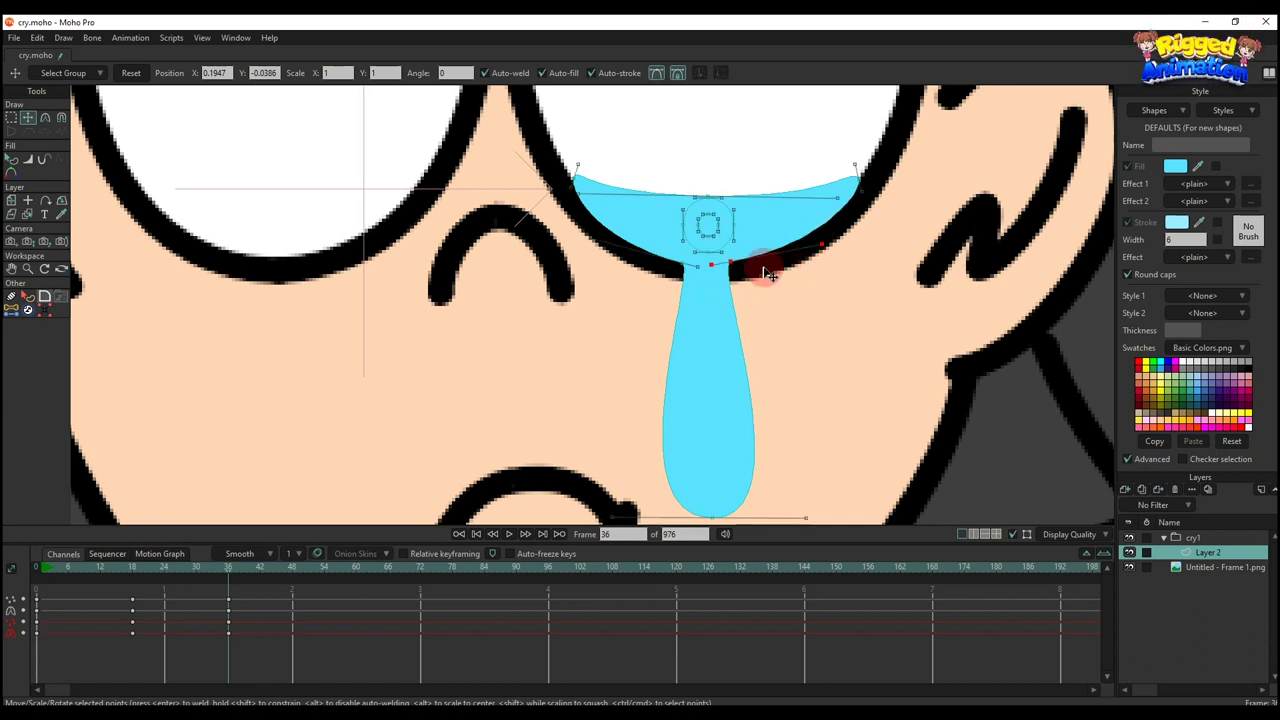
drag(750, 504, 793, 457)
drag(597, 462, 625, 460)
drag(811, 440, 811, 440)
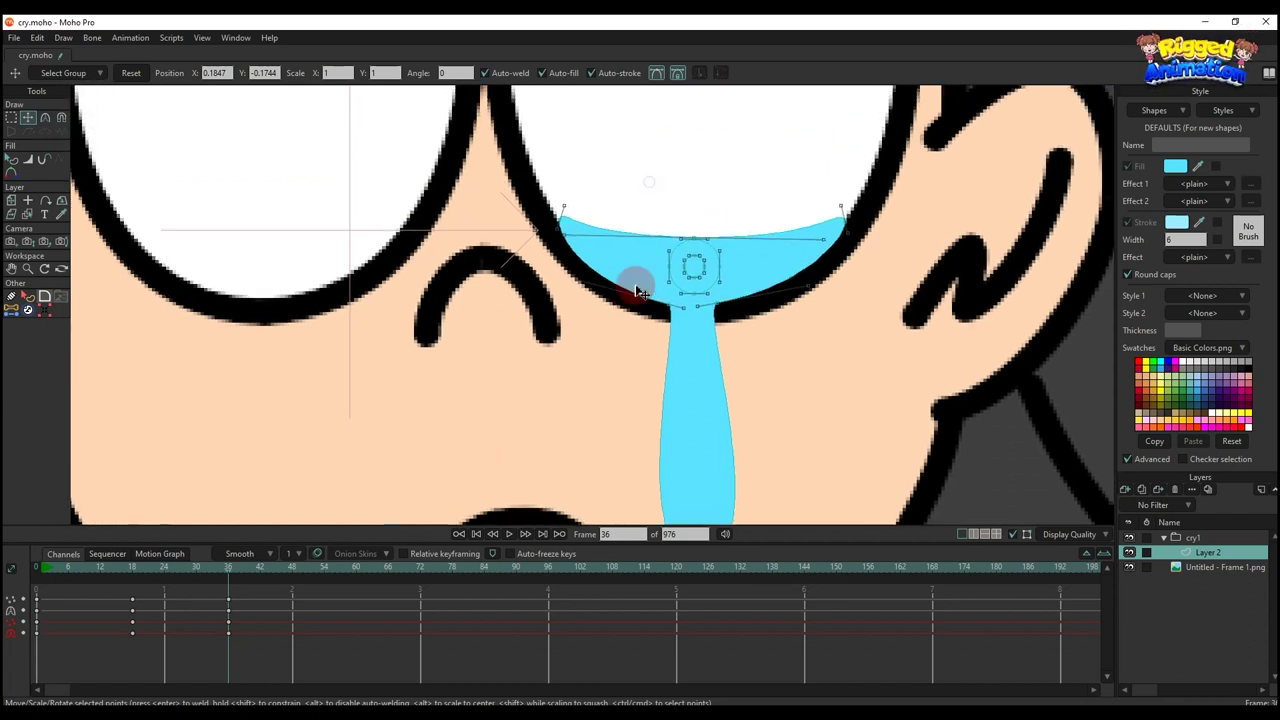
Step: At frame 36, move the pool's two outer corners inward along the eye rim to shrink the pool
click(112, 568)
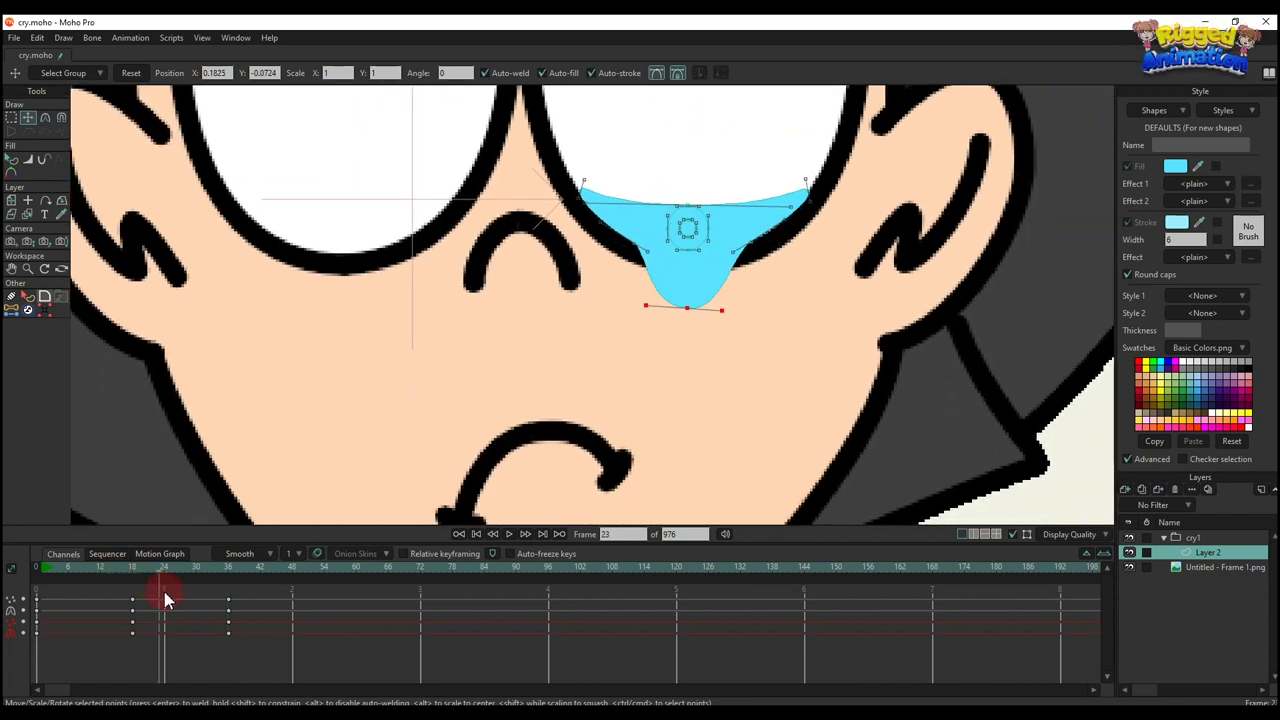
drag(166, 600, 226, 620)
key(t)
scroll(632, 248, up, 2)
click(565, 198)
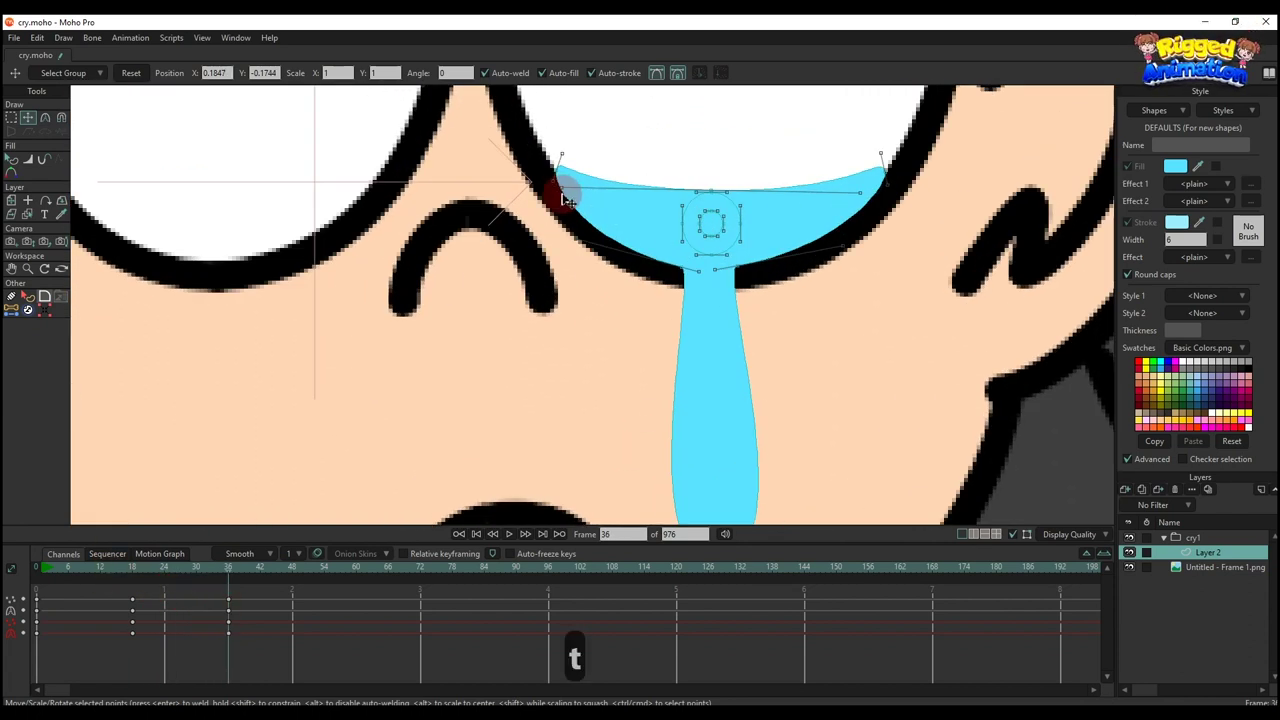
drag(565, 183, 597, 213)
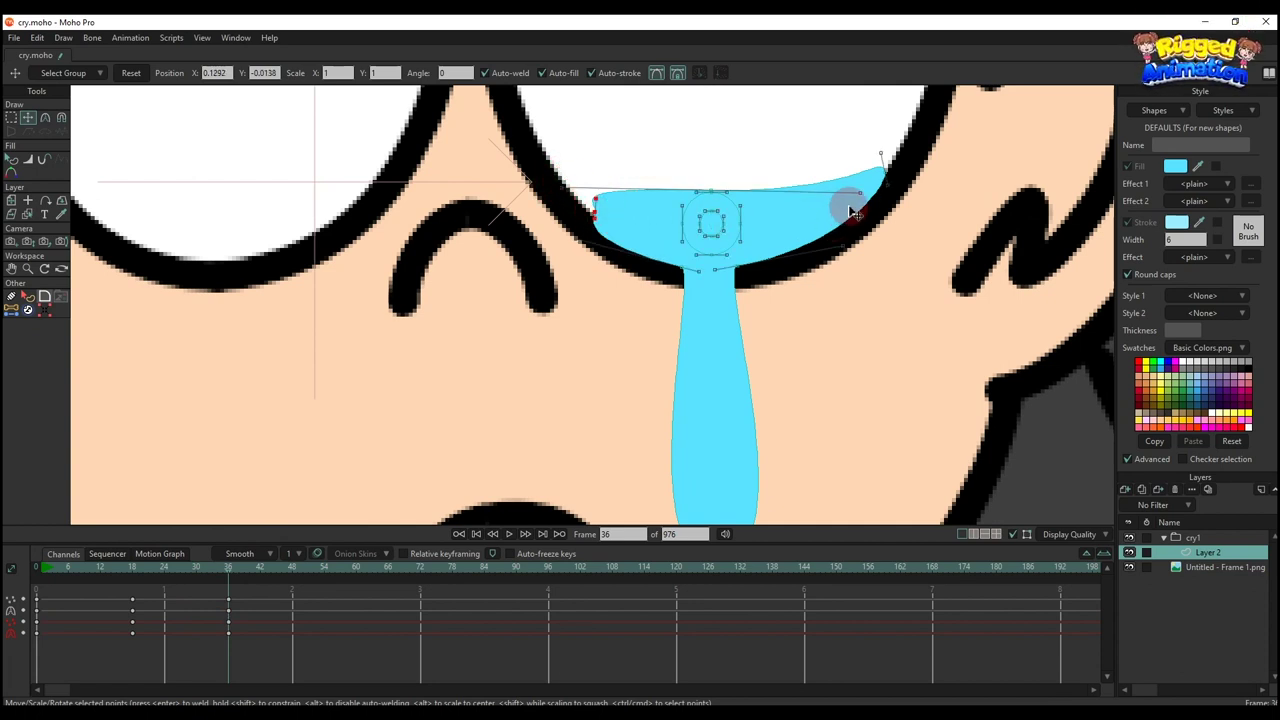
drag(886, 174, 850, 204)
Step: Shorten the curve handles around the pool to round its ends and fit its lower edge to the eye outline
drag(851, 256, 791, 271)
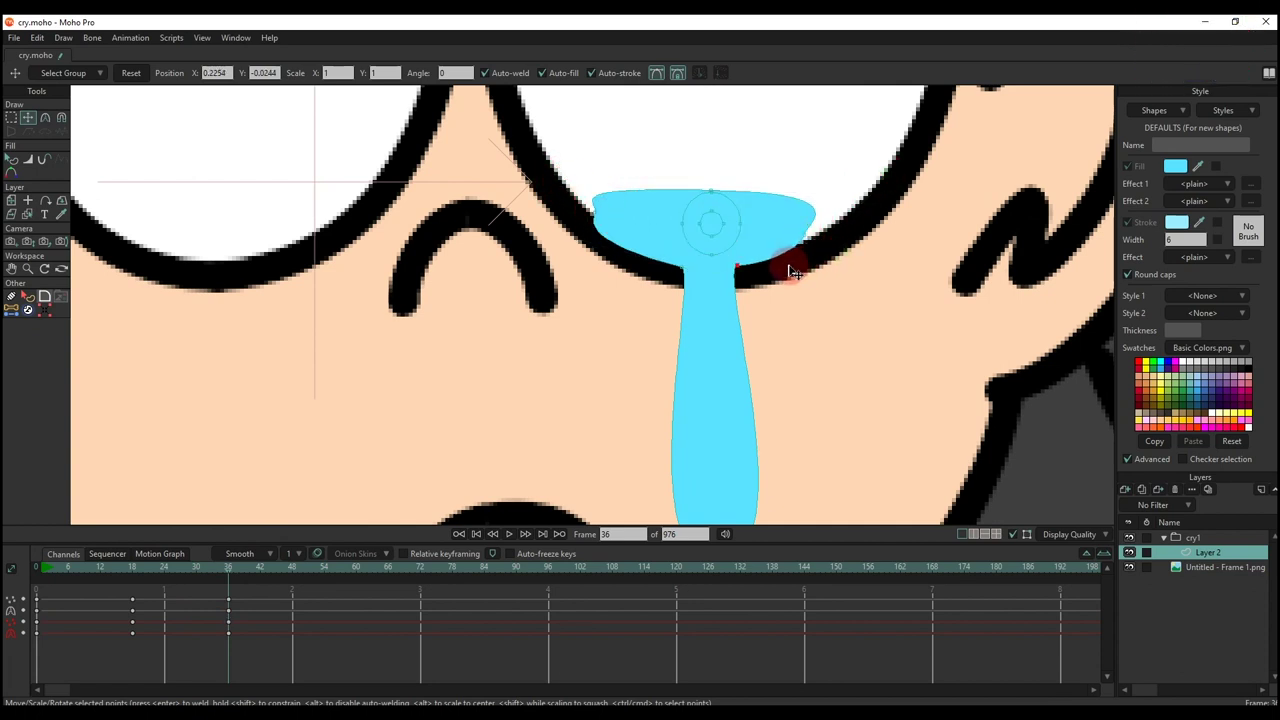
drag(549, 173, 613, 178)
drag(859, 183, 828, 192)
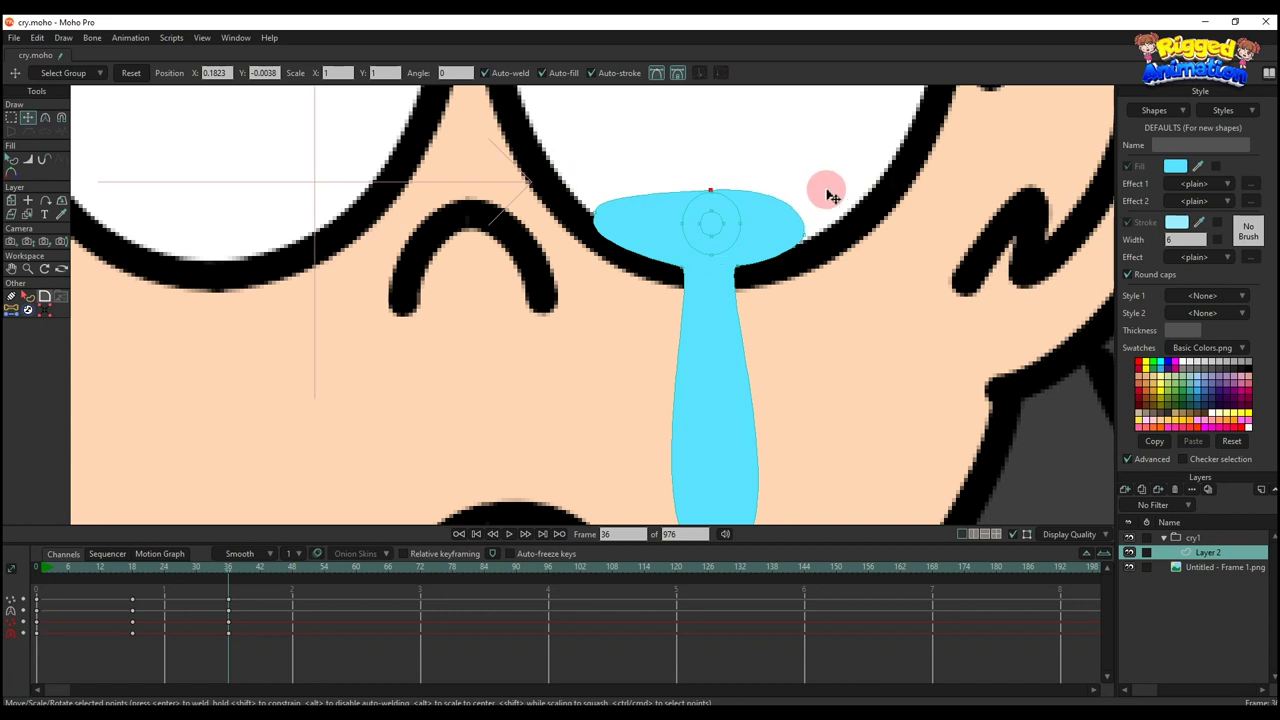
scroll(602, 217, up, 2)
drag(579, 247, 618, 216)
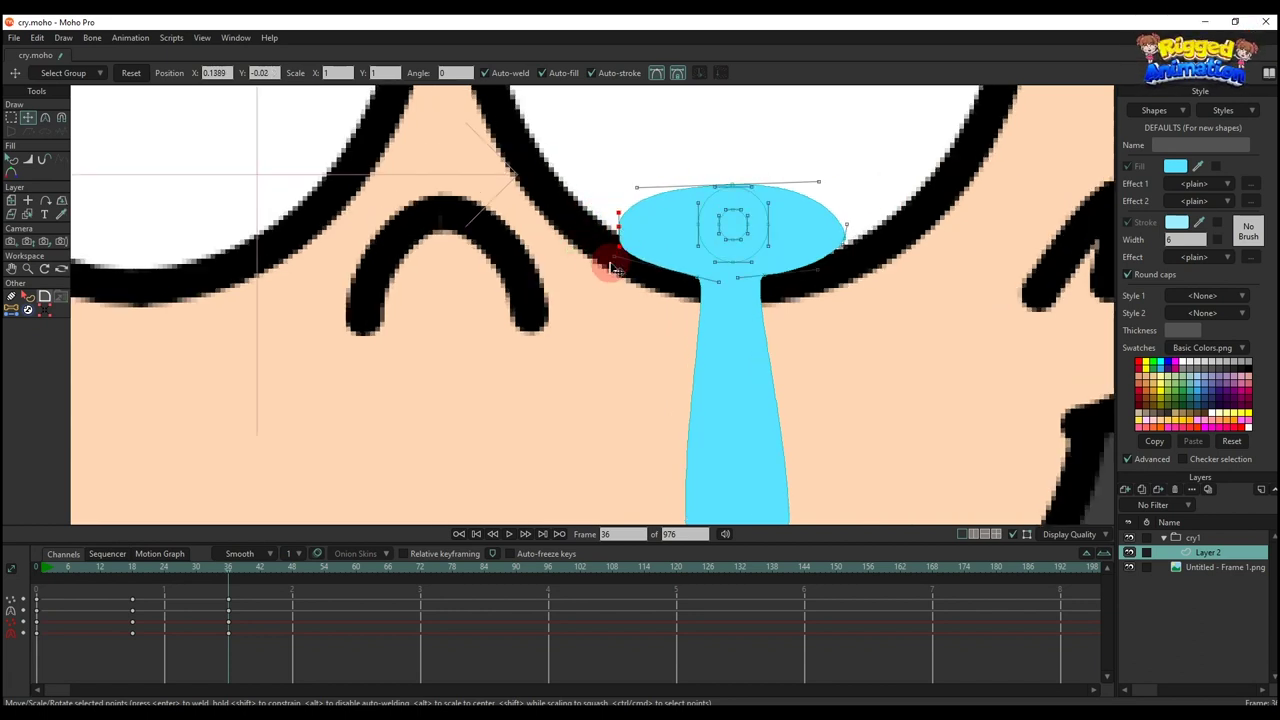
drag(612, 268, 619, 241)
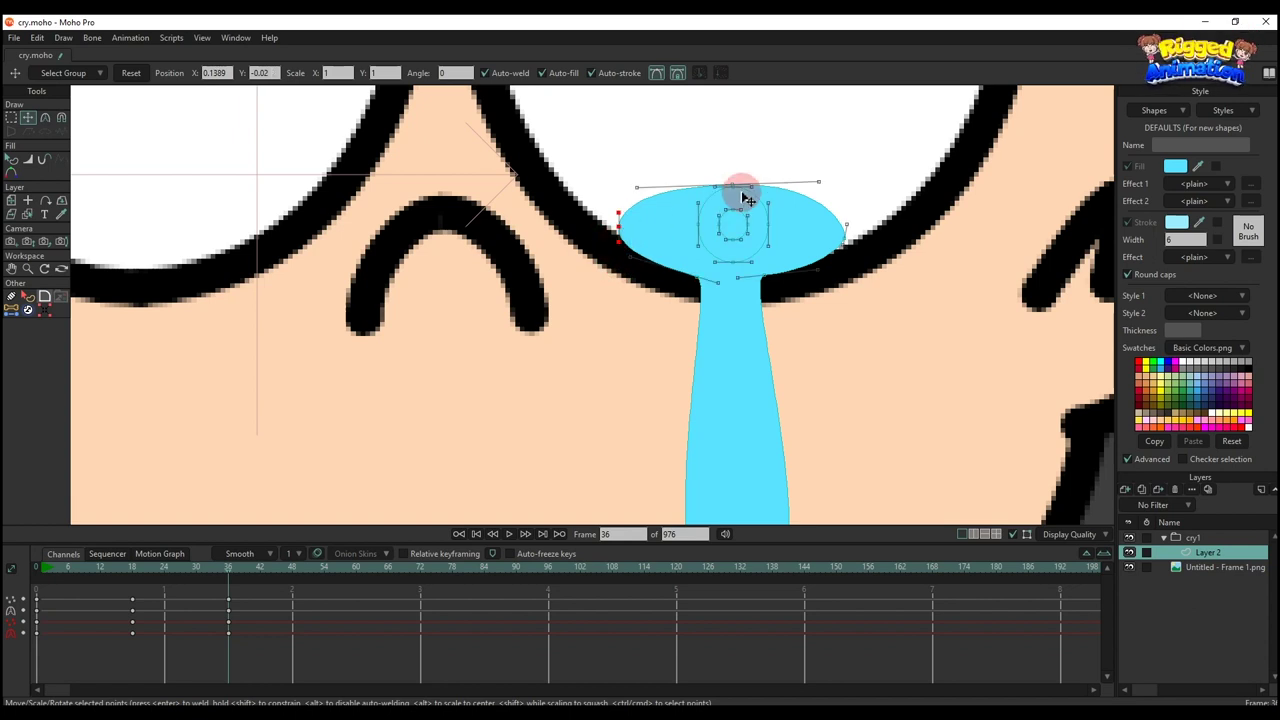
drag(733, 195, 846, 248)
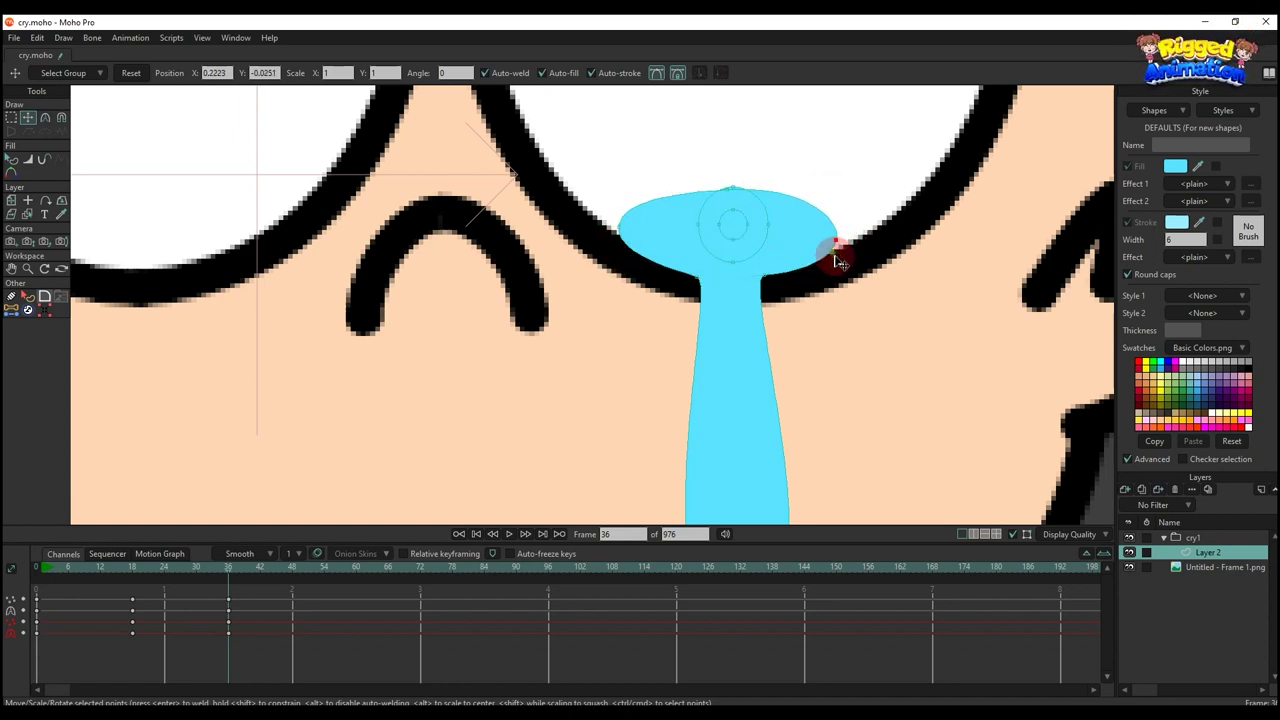
Step: Move the nested circles at frame 36 from the pool down to the stream's rounded lower end
scroll(777, 234, down, 5)
drag(121, 572, 230, 610)
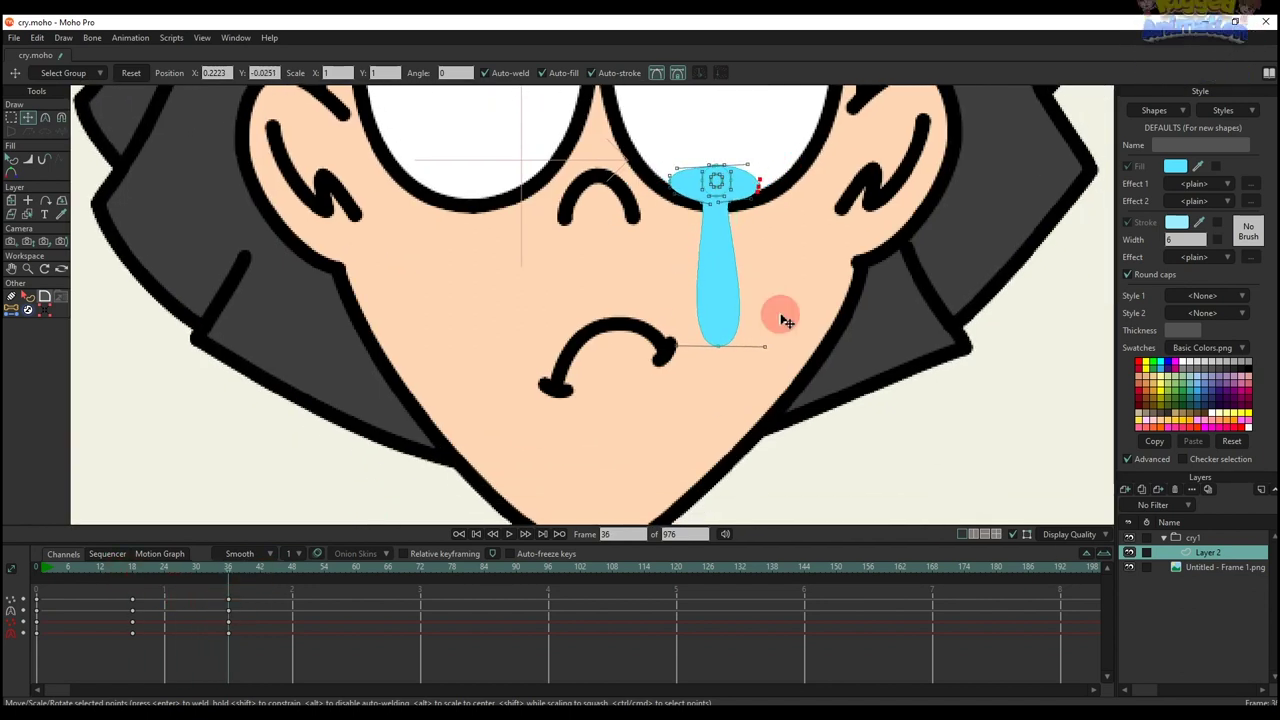
scroll(706, 137, up, 3)
scroll(720, 135, up, 2)
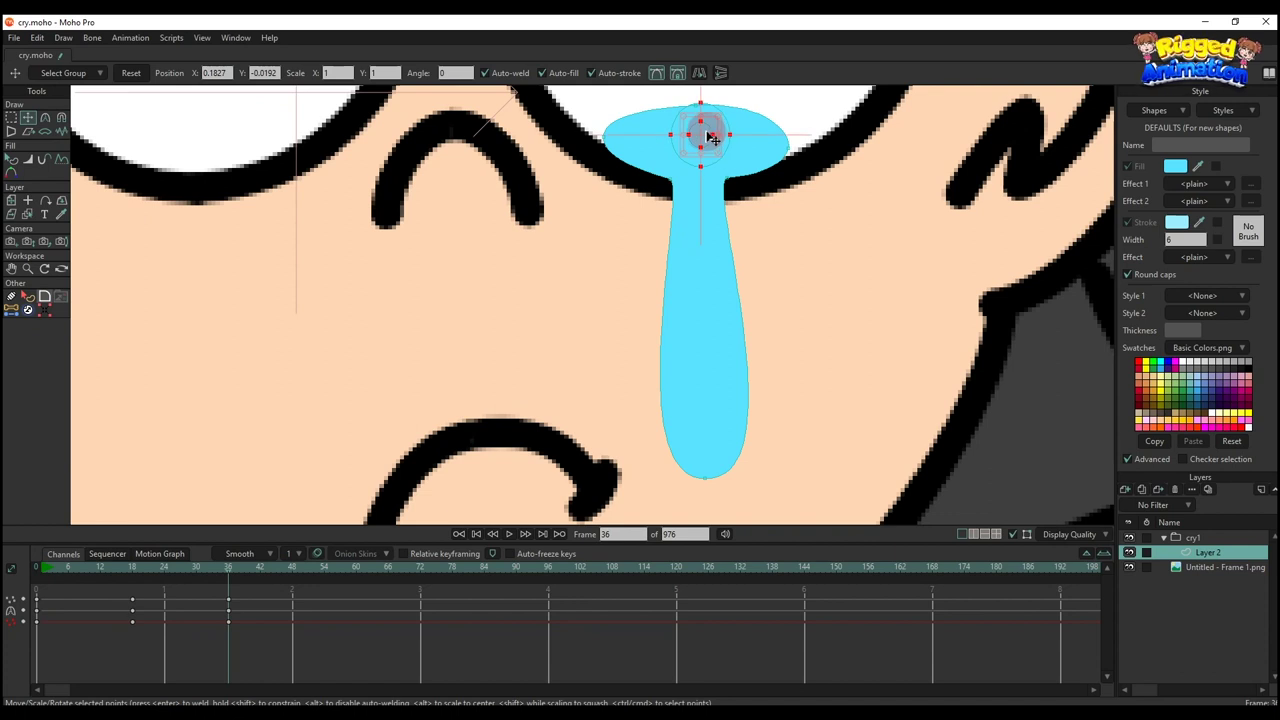
drag(708, 138, 693, 290)
scroll(710, 445, down, 2)
drag(130, 574, 229, 617)
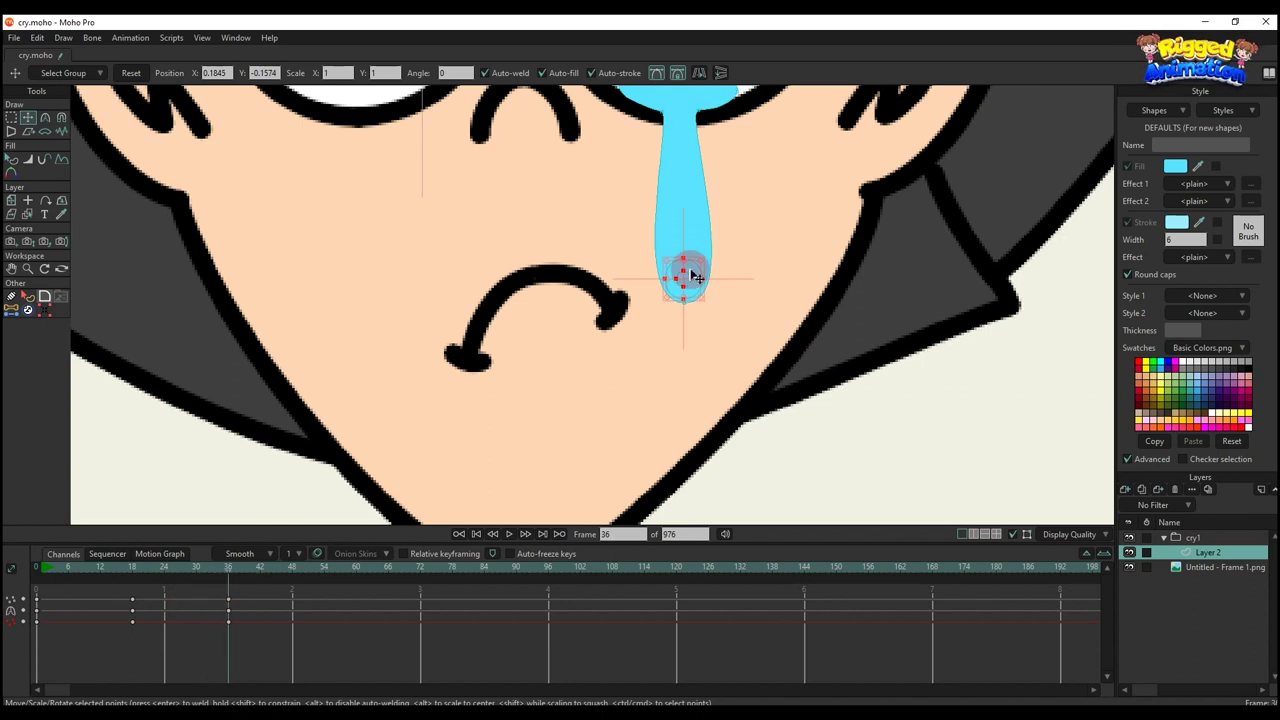
scroll(686, 271, down, 2)
drag(126, 578, 227, 612)
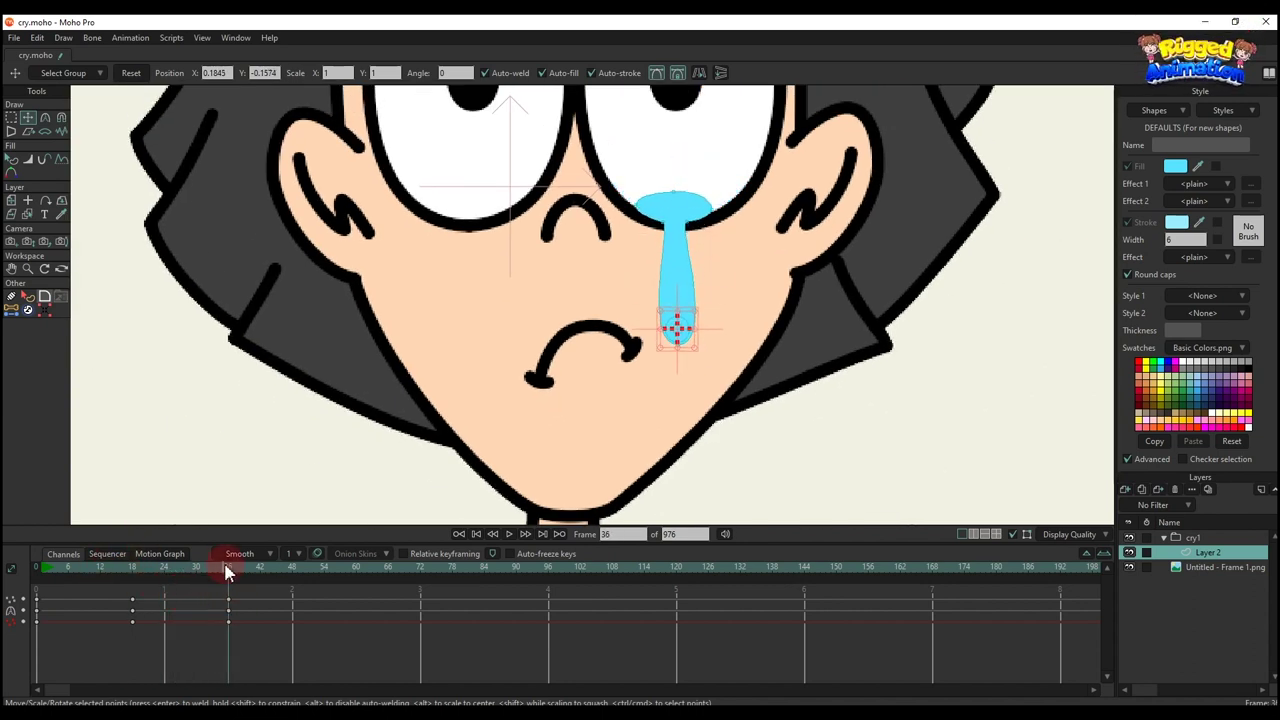
Step: Lower the pool's top middle point to flatten its surface, and refit both corners to the eye outline
scroll(666, 171, up, 4)
click(612, 213)
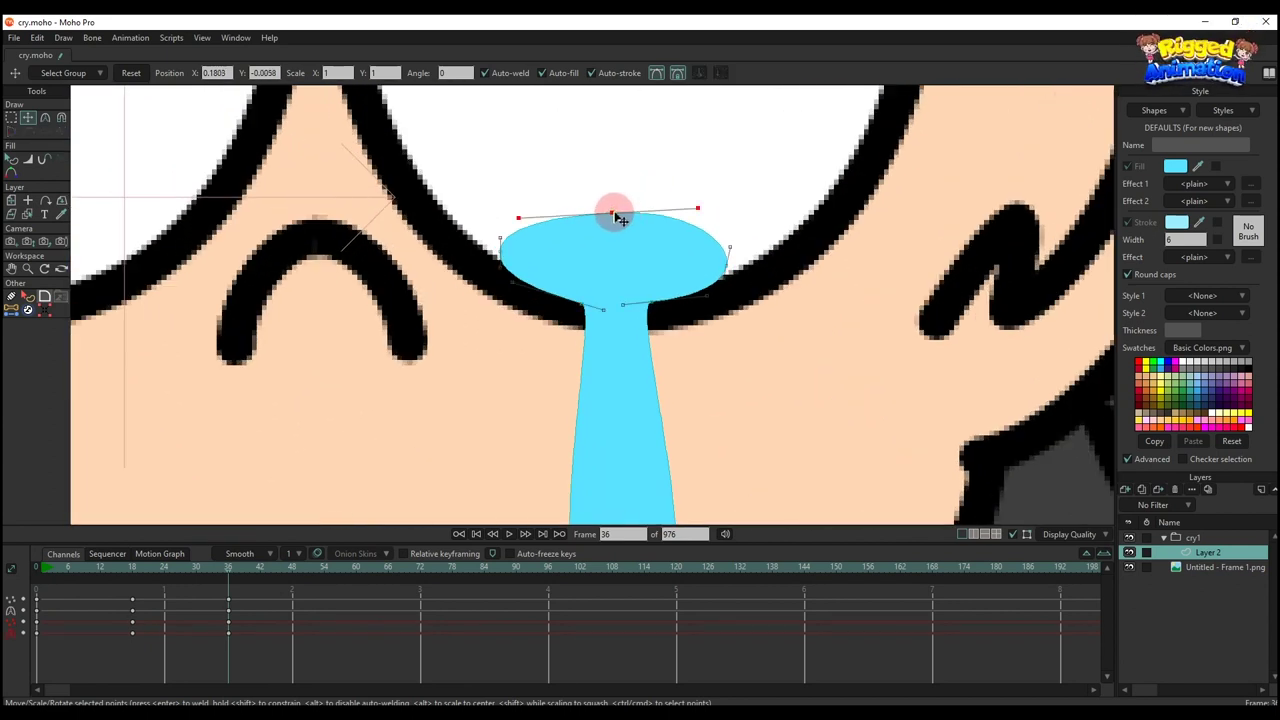
drag(614, 213, 617, 255)
click(505, 255)
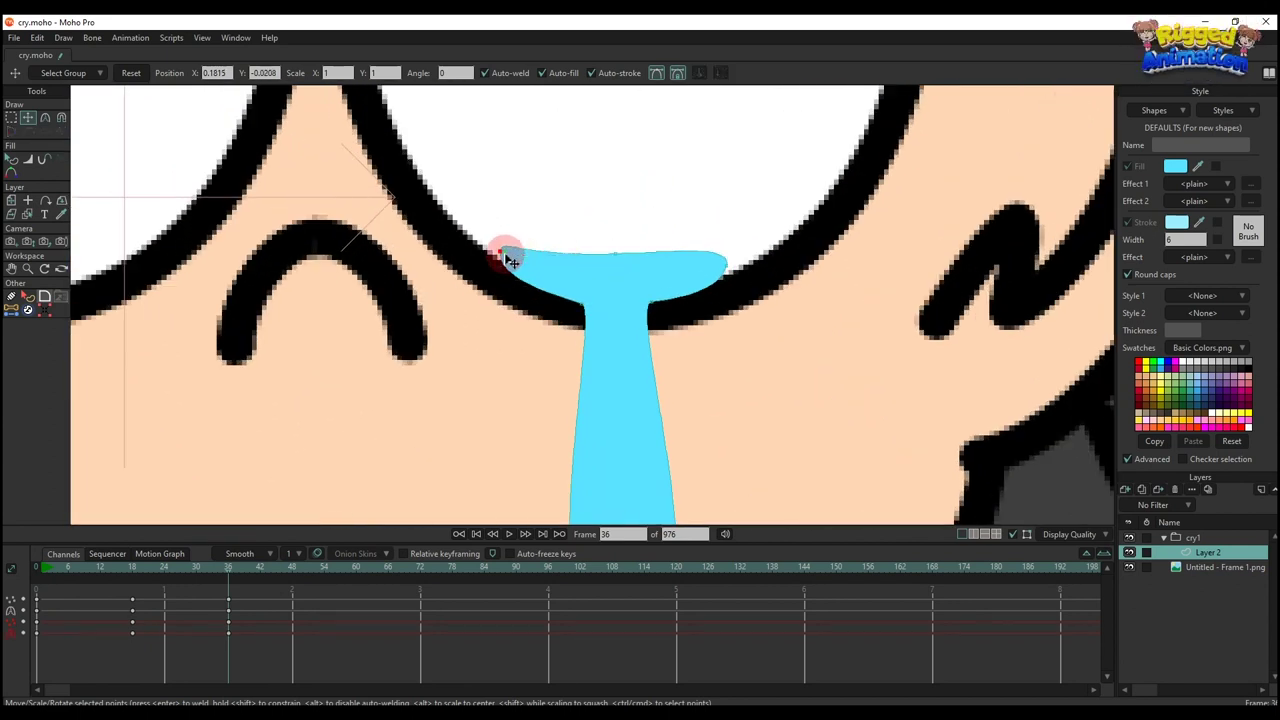
drag(503, 243, 504, 240)
drag(530, 257, 530, 254)
click(727, 270)
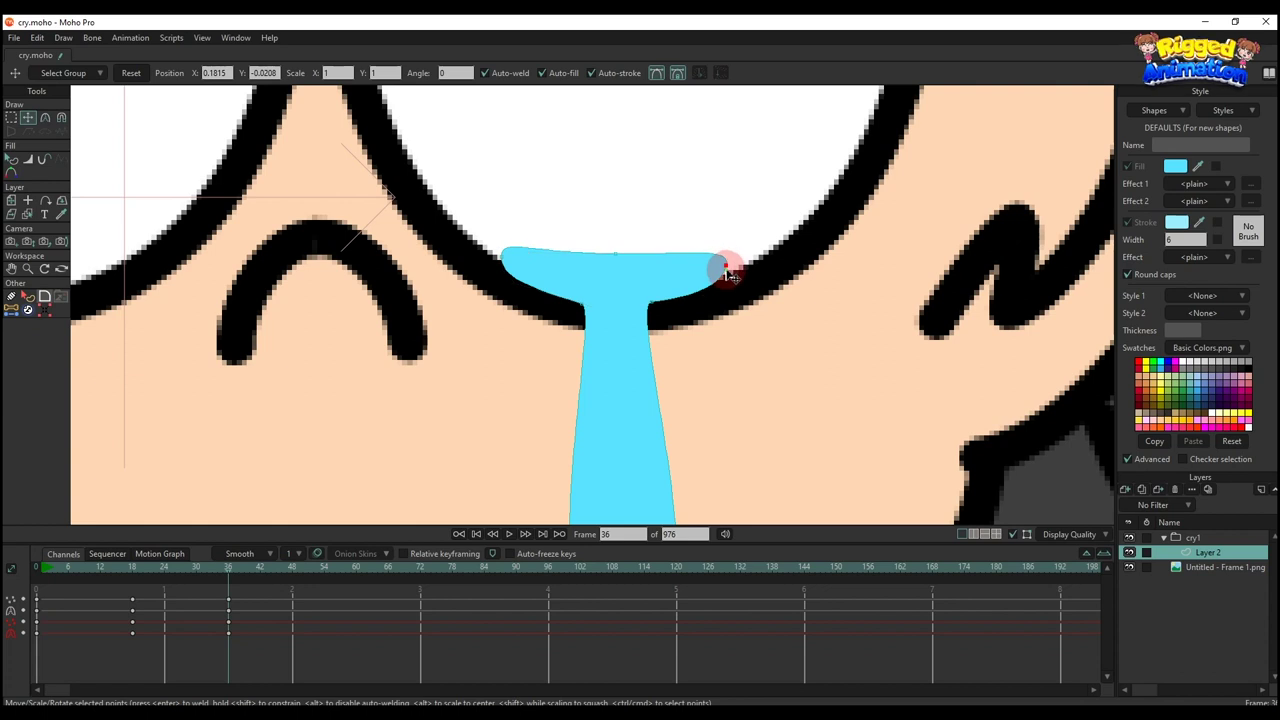
drag(737, 270, 703, 294)
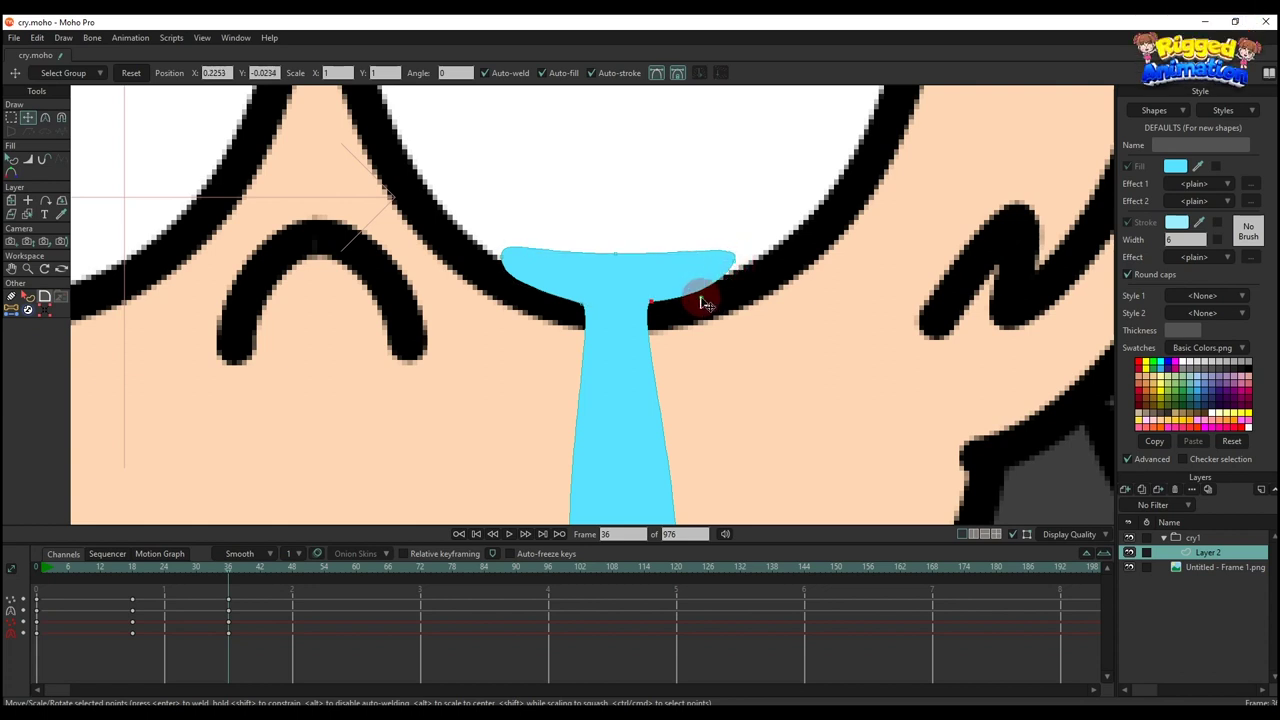
Step: Scrub up to frame 36 with the shape outlines hidden to examine how the tear flows out of the eye
key(q)
scroll(694, 291, down, 5)
scroll(680, 308, down, 2)
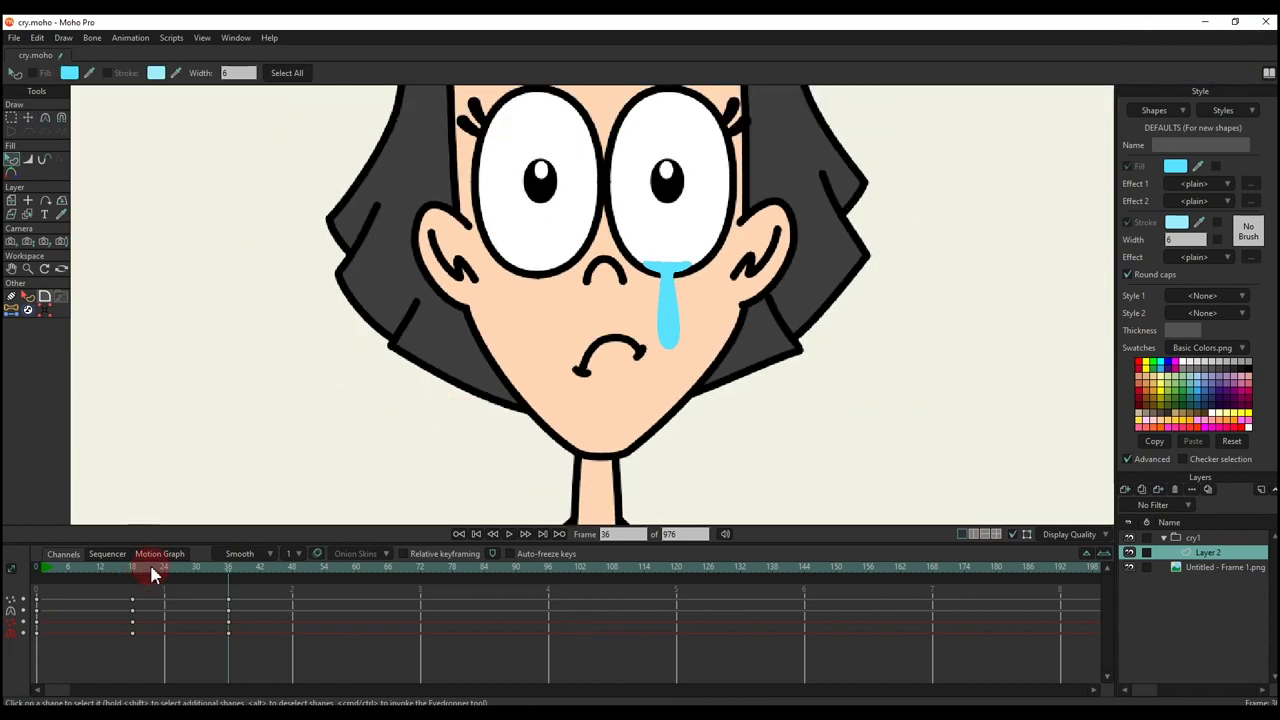
drag(98, 578, 155, 591)
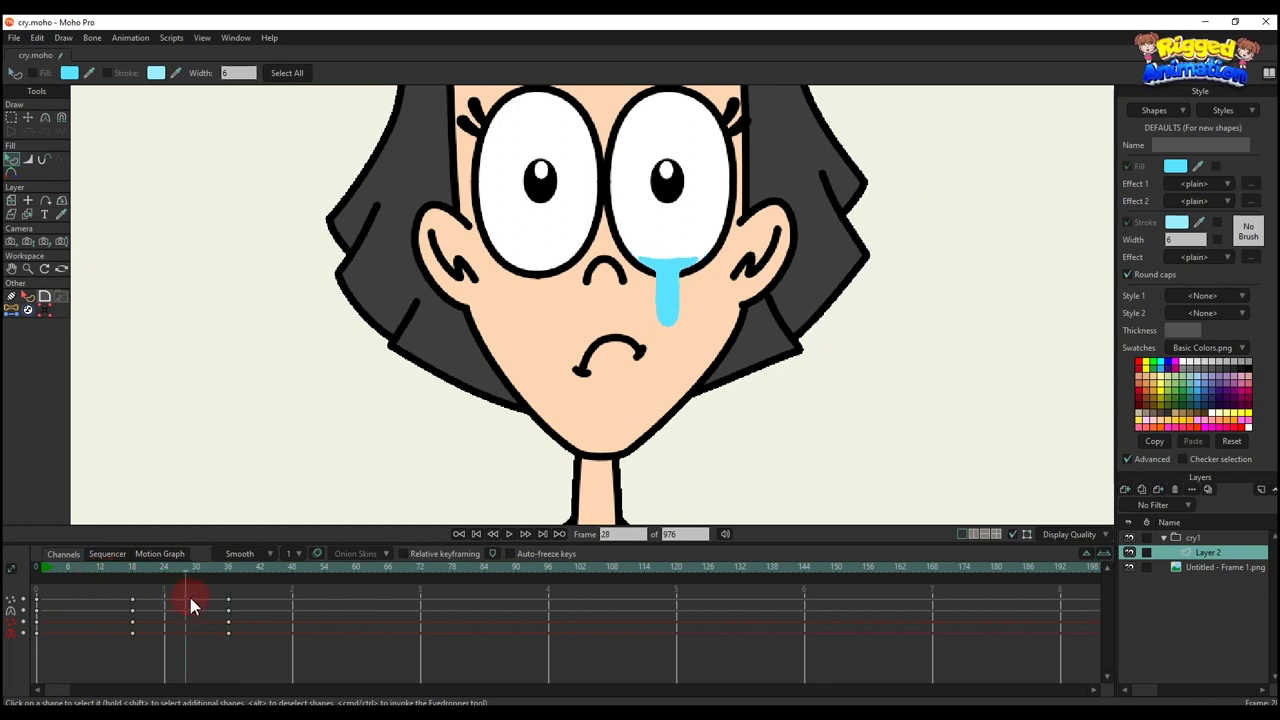
key(t)
scroll(749, 366, up, 5)
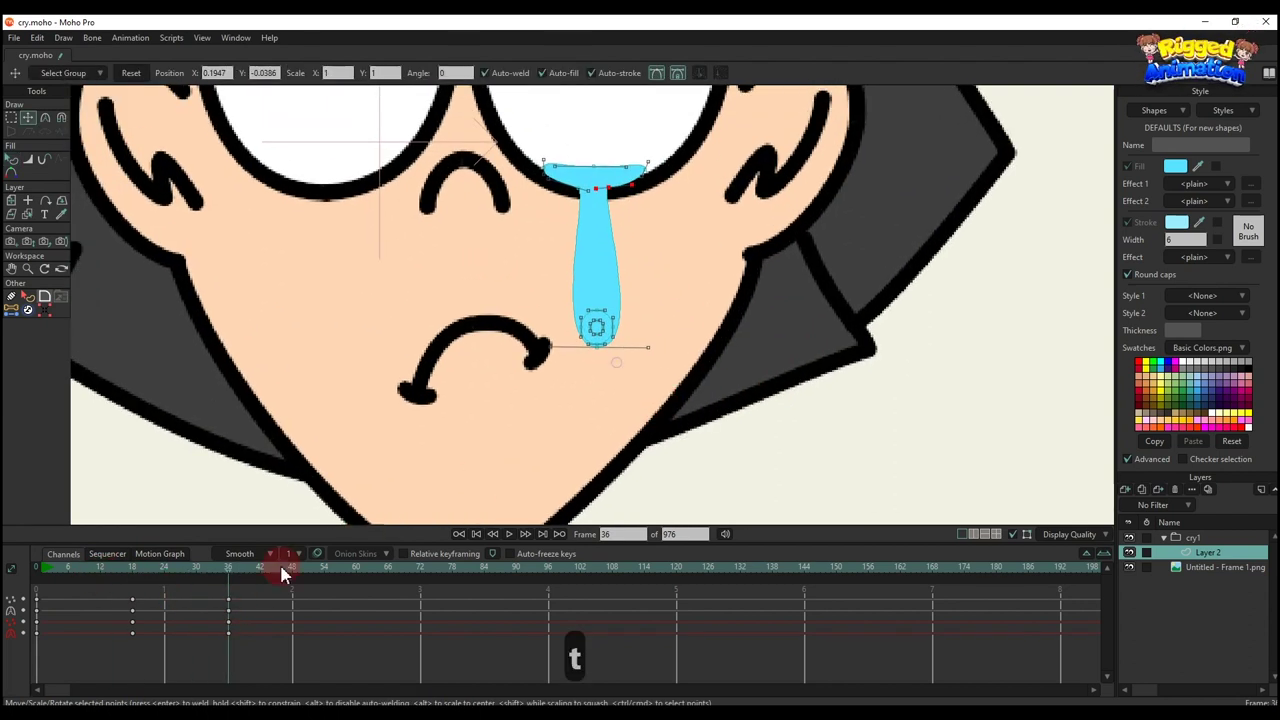
Step: At frame 64, move the larger circle from the stream's tip straight down to the skirt's lower edge as a falling droplet
drag(257, 578, 296, 580)
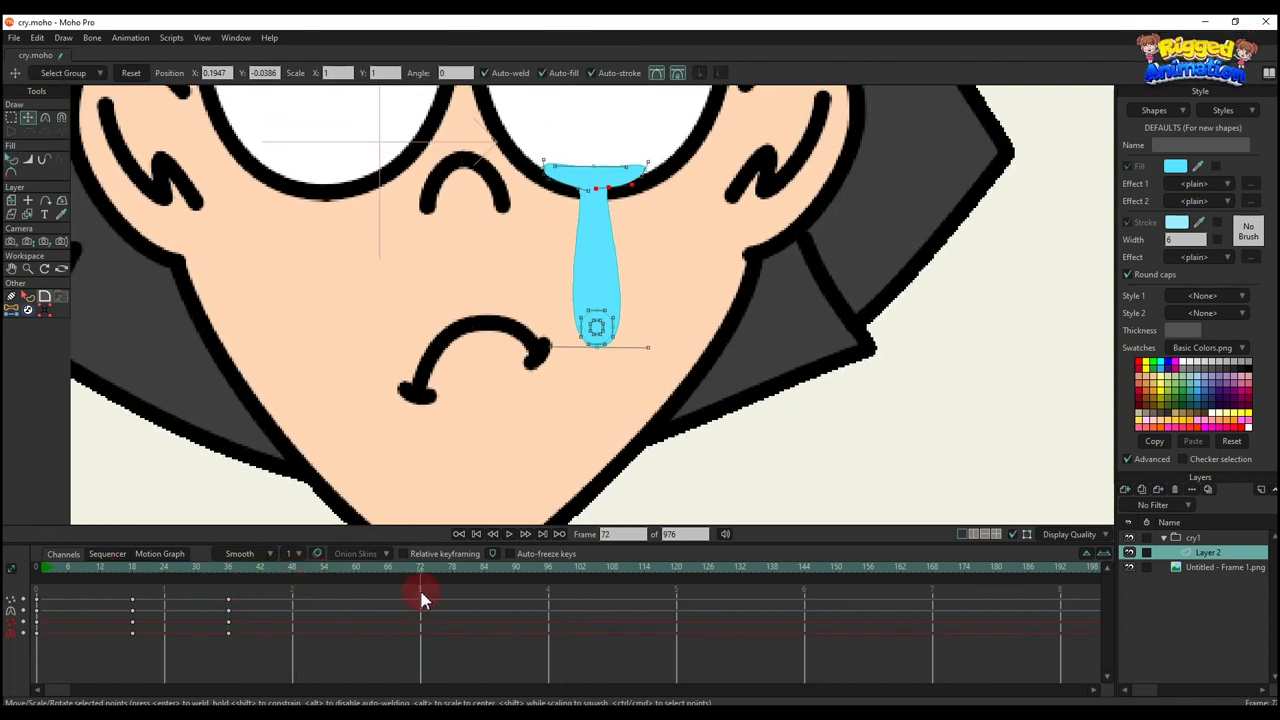
drag(421, 592, 481, 591)
scroll(588, 378, down, 4)
drag(590, 375, 596, 275)
key(t)
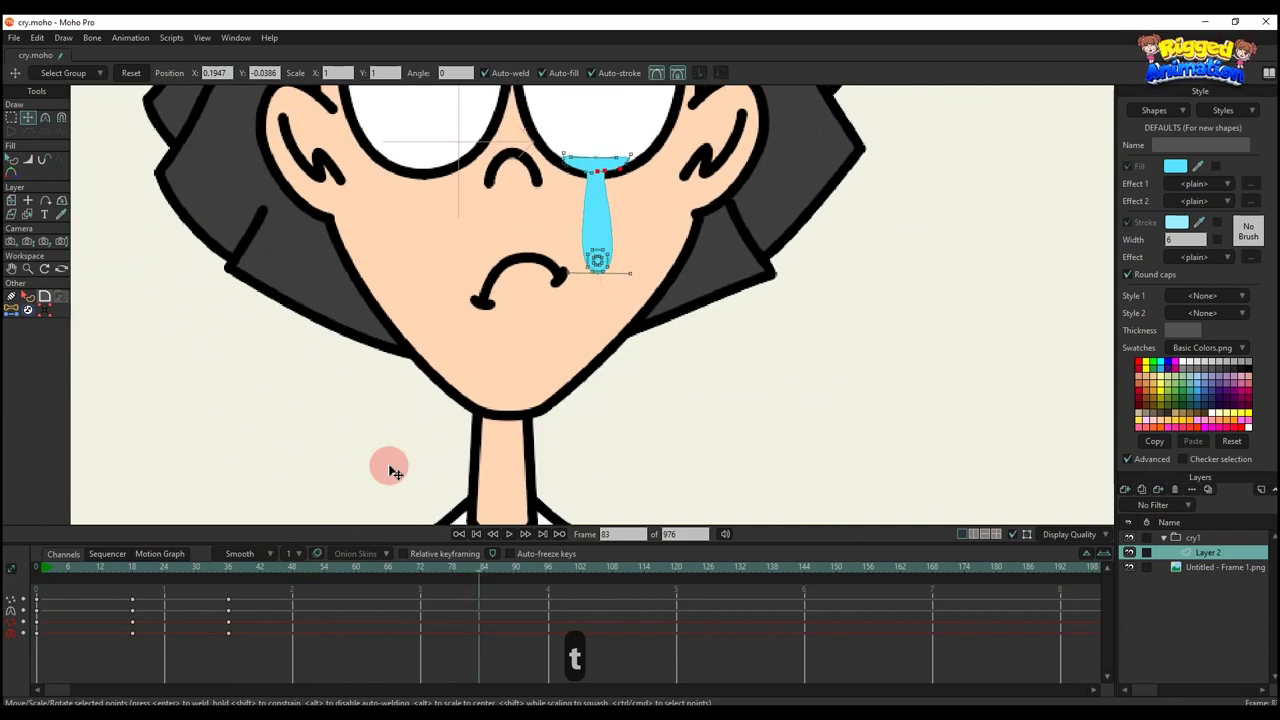
click(377, 573)
key(t)
scroll(605, 266, up, 4)
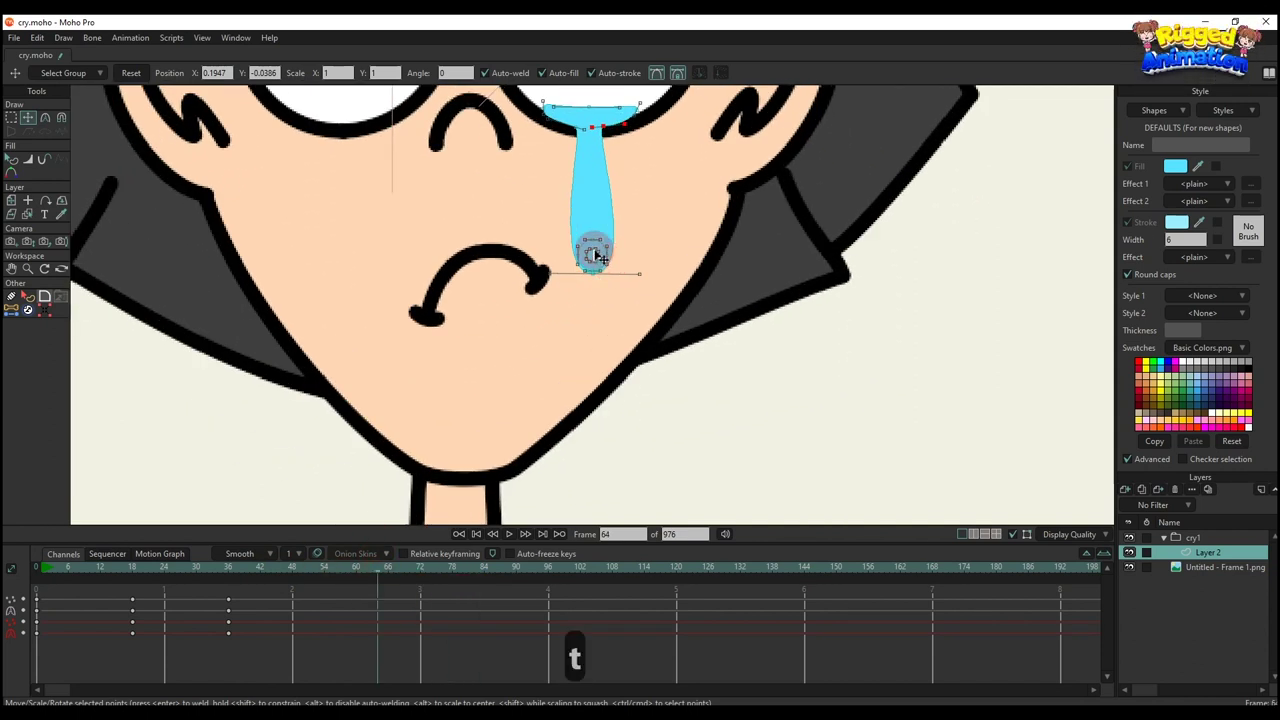
click(593, 240)
click(596, 250)
click(597, 249)
scroll(597, 247, up, 2)
drag(593, 234, 590, 471)
scroll(593, 474, down, 4)
scroll(594, 388, down, 3)
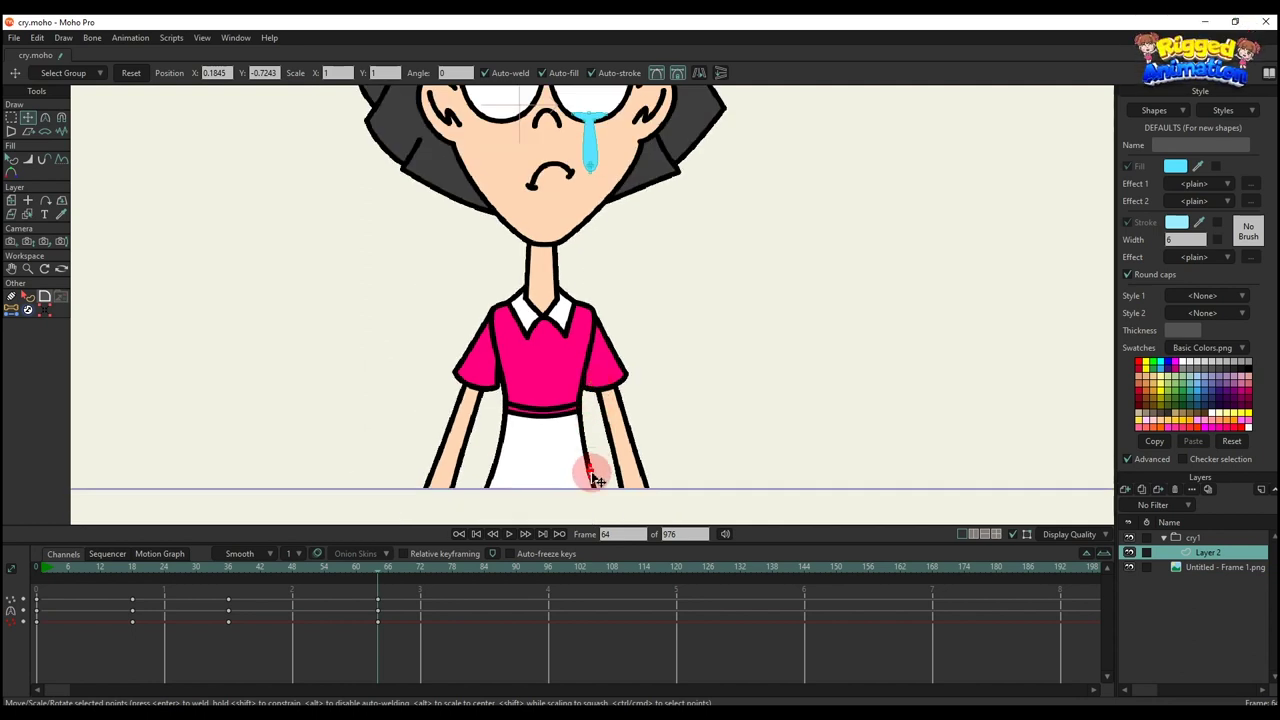
scroll(600, 388, up, 3)
scroll(620, 268, up, 4)
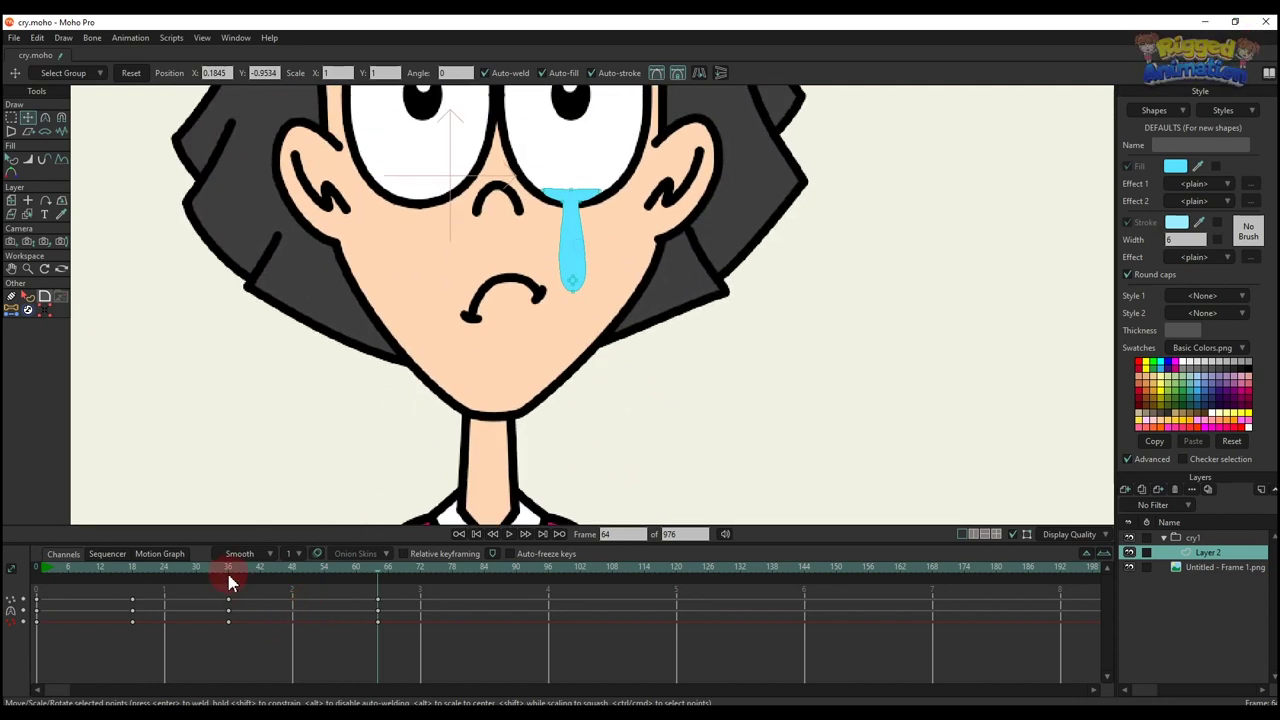
Step: At frame 76, move the smaller circle from the stream's tip down the skirt to just above the larger droplet's end position
click(243, 578)
drag(245, 576, 324, 604)
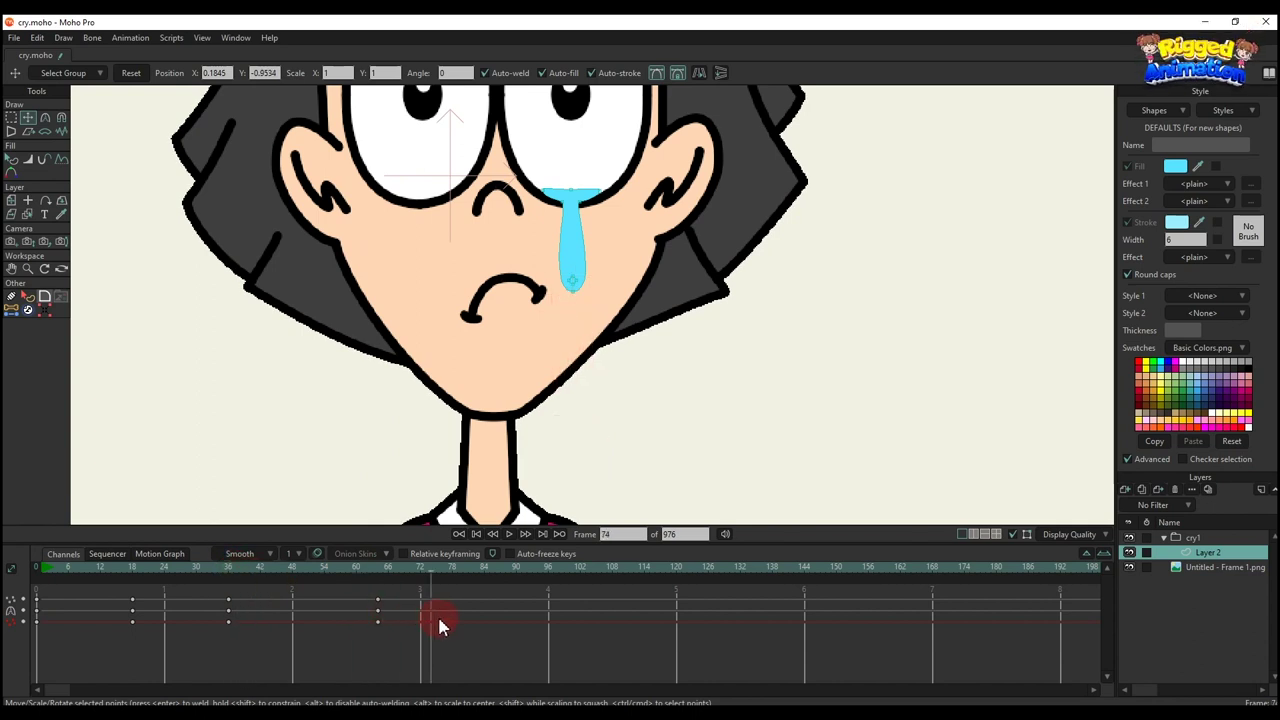
click(547, 319)
drag(571, 285, 573, 283)
scroll(573, 283, up, 4)
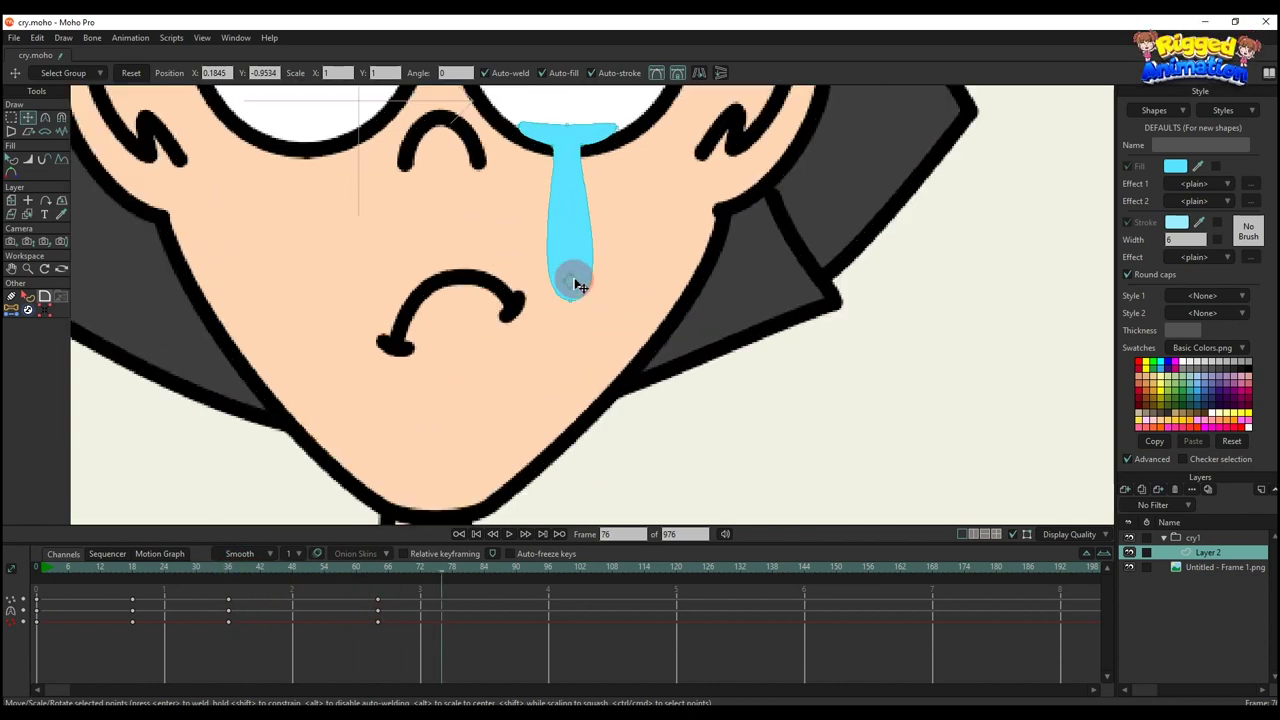
click(573, 283)
scroll(573, 283, down, 3)
scroll(572, 284, up, 4)
scroll(573, 285, down, 4)
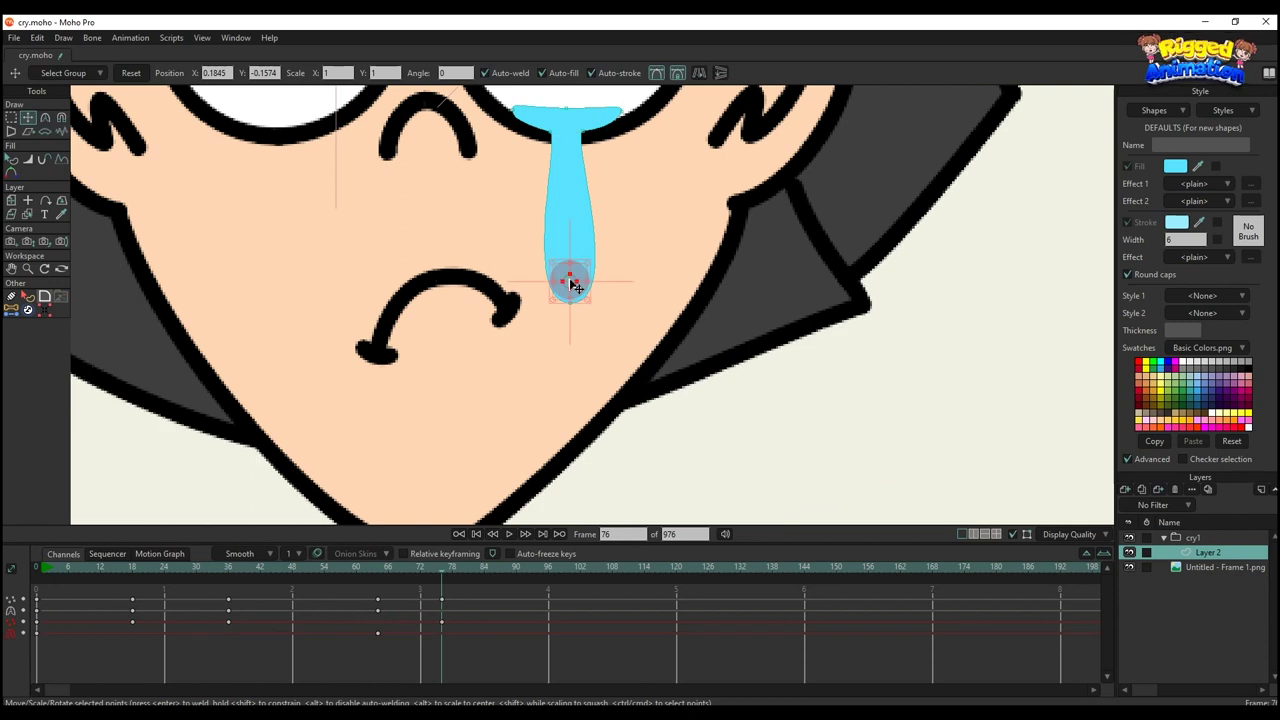
drag(570, 245, 577, 190)
scroll(586, 448, down, 3)
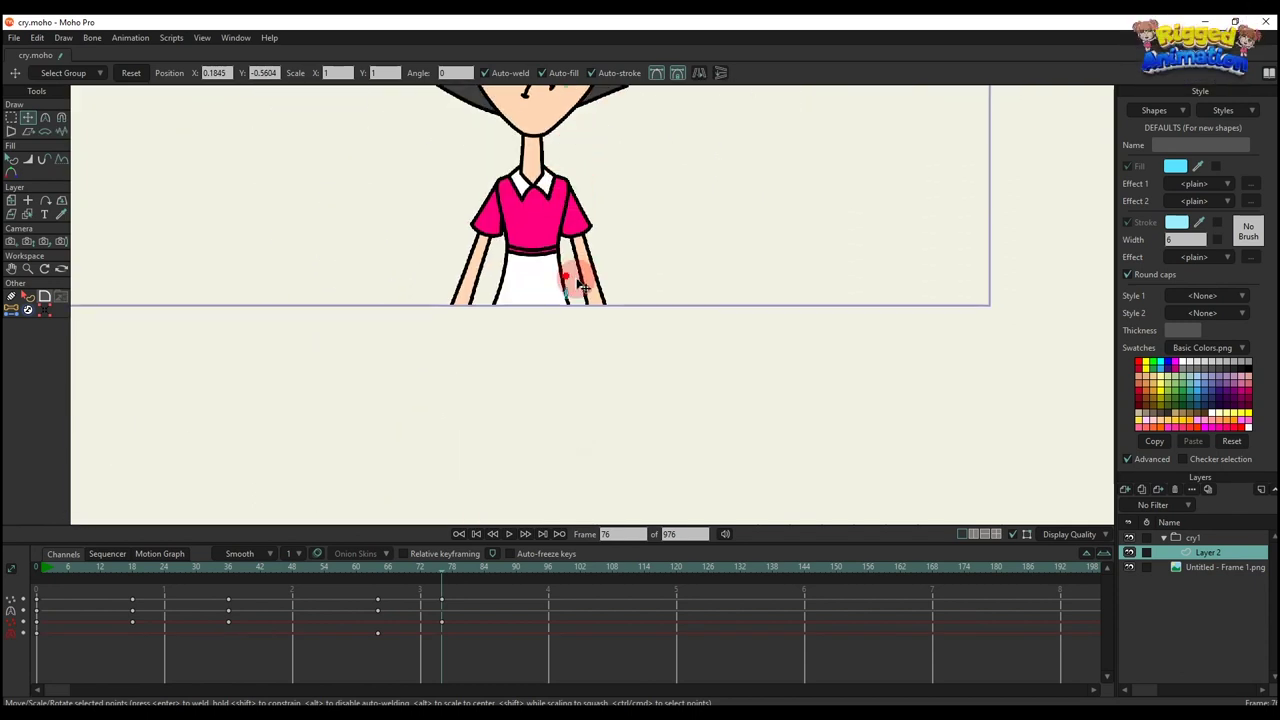
scroll(583, 287, up, 5)
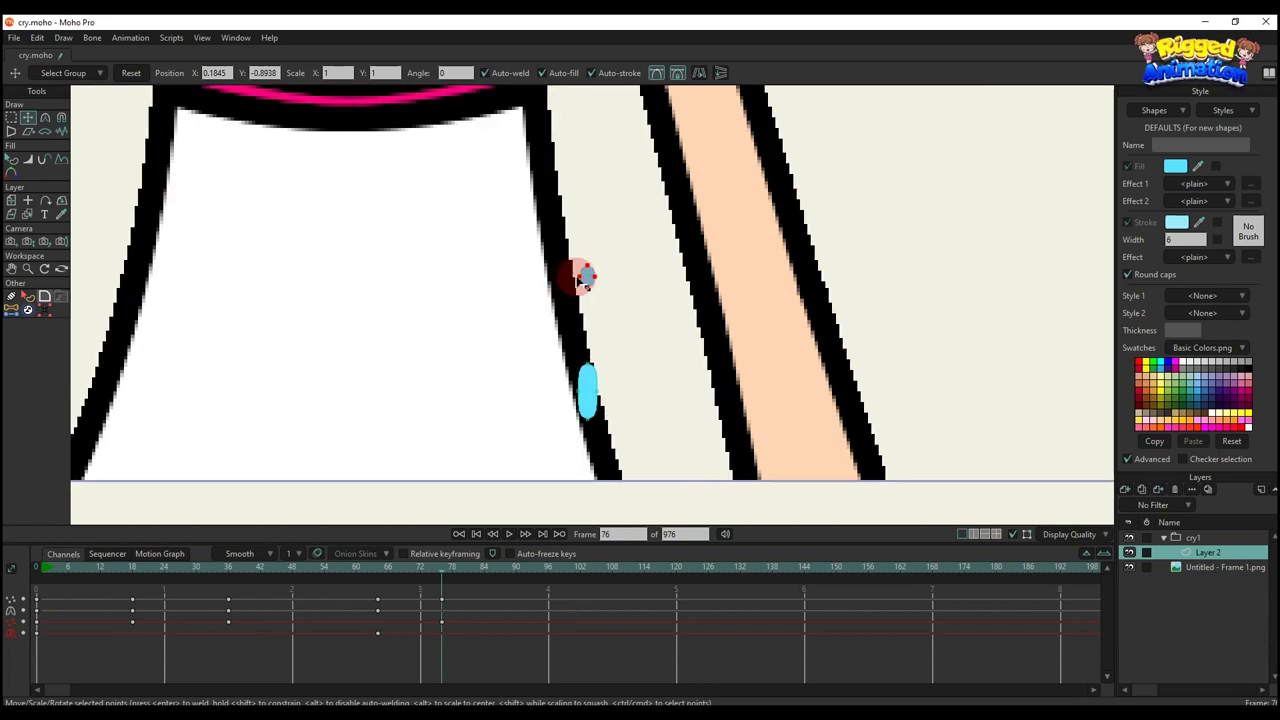
scroll(582, 284, down, 5)
drag(599, 206, 578, 440)
scroll(571, 285, down, 2)
drag(570, 288, 569, 303)
Step: Scrub to frame 36 and step frame by frame to frame 49 to examine how the droplets fall
scroll(570, 303, up, 2)
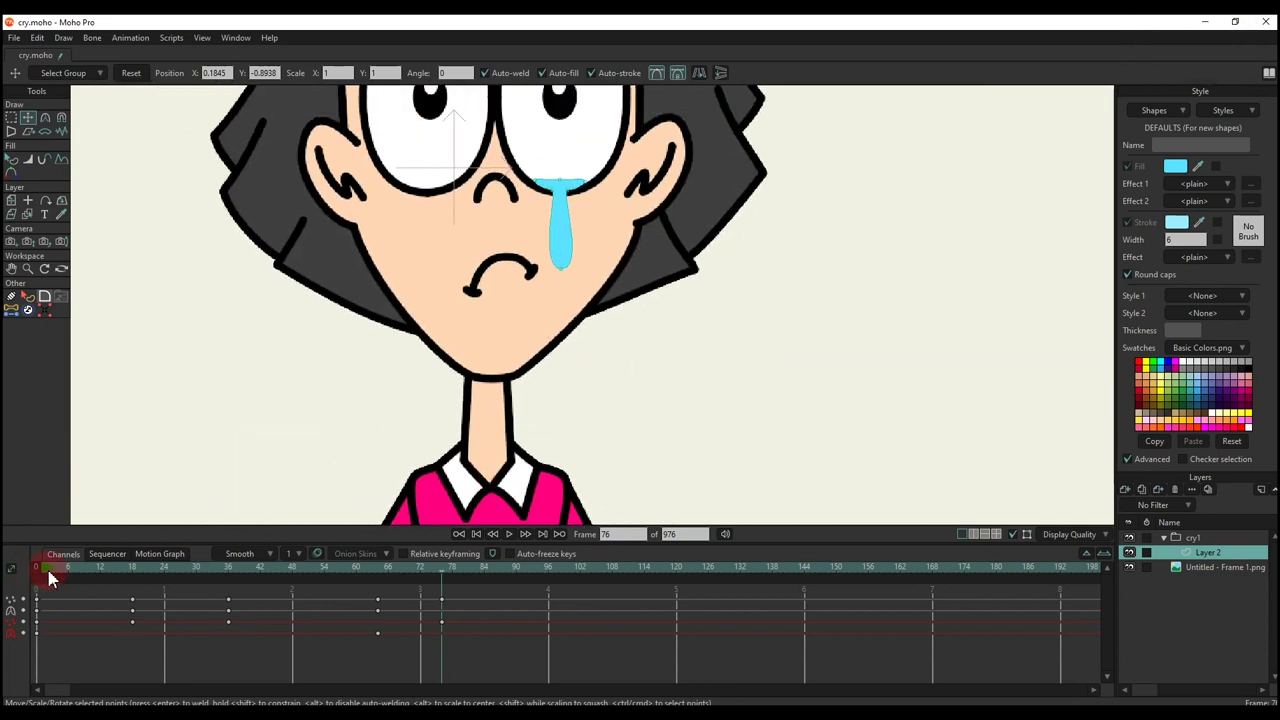
drag(50, 578, 212, 625)
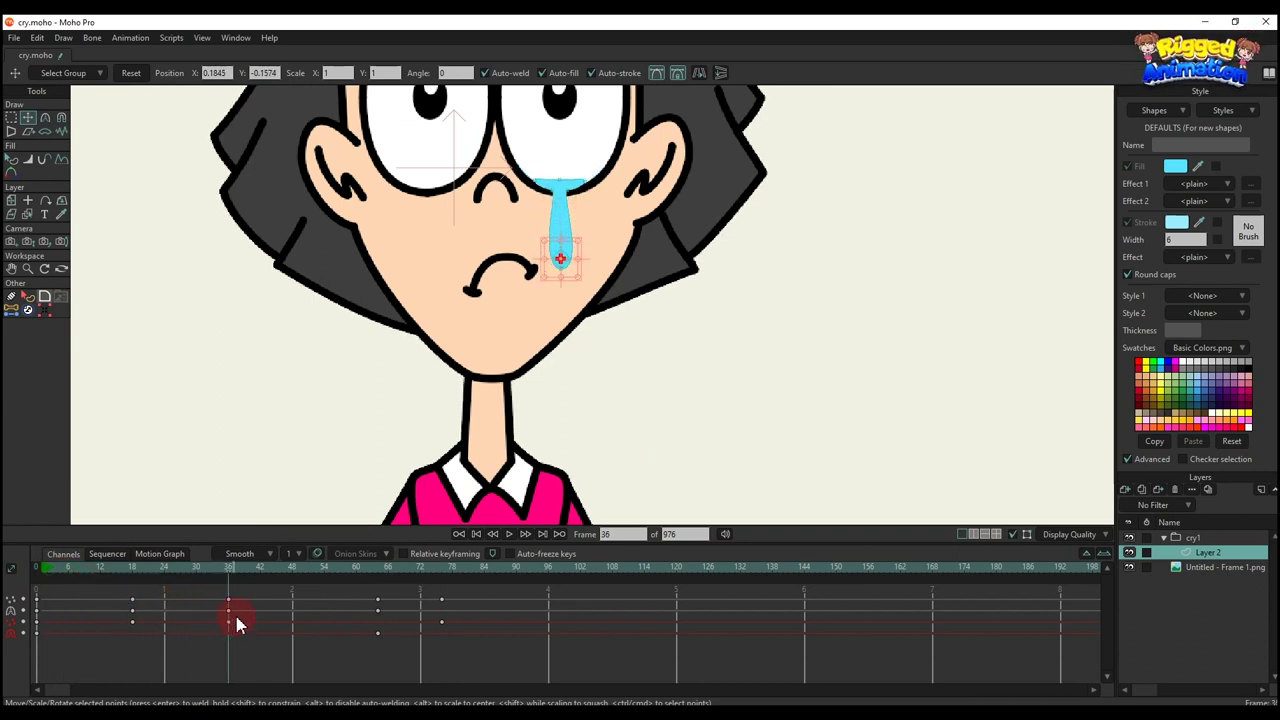
key(Right)
key(Right)
key(Right)
key(Right)
key(Right)
key(Right)
key(Right)
key(Right)
key(Right)
key(Right)
key(Right)
key(Right)
key(Right)
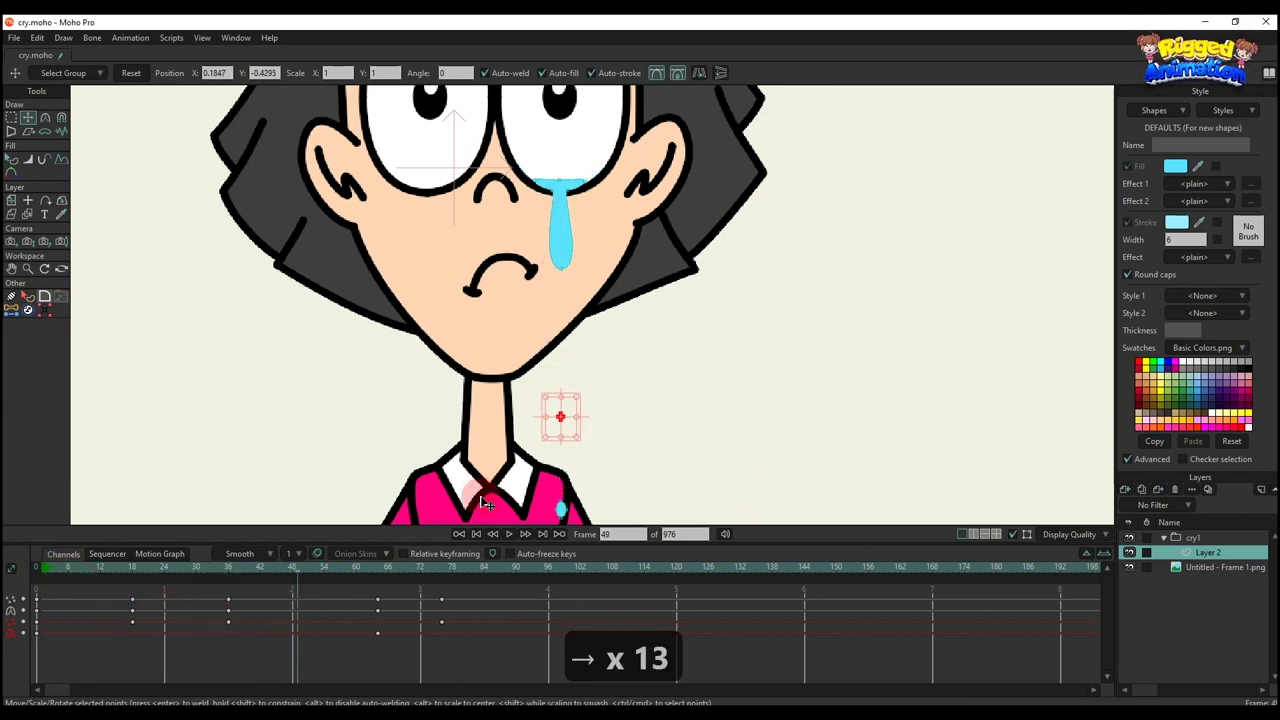
Step: At frame 36, move the smaller droplet higher up inside the tear stream to space it from the larger one
click(240, 578)
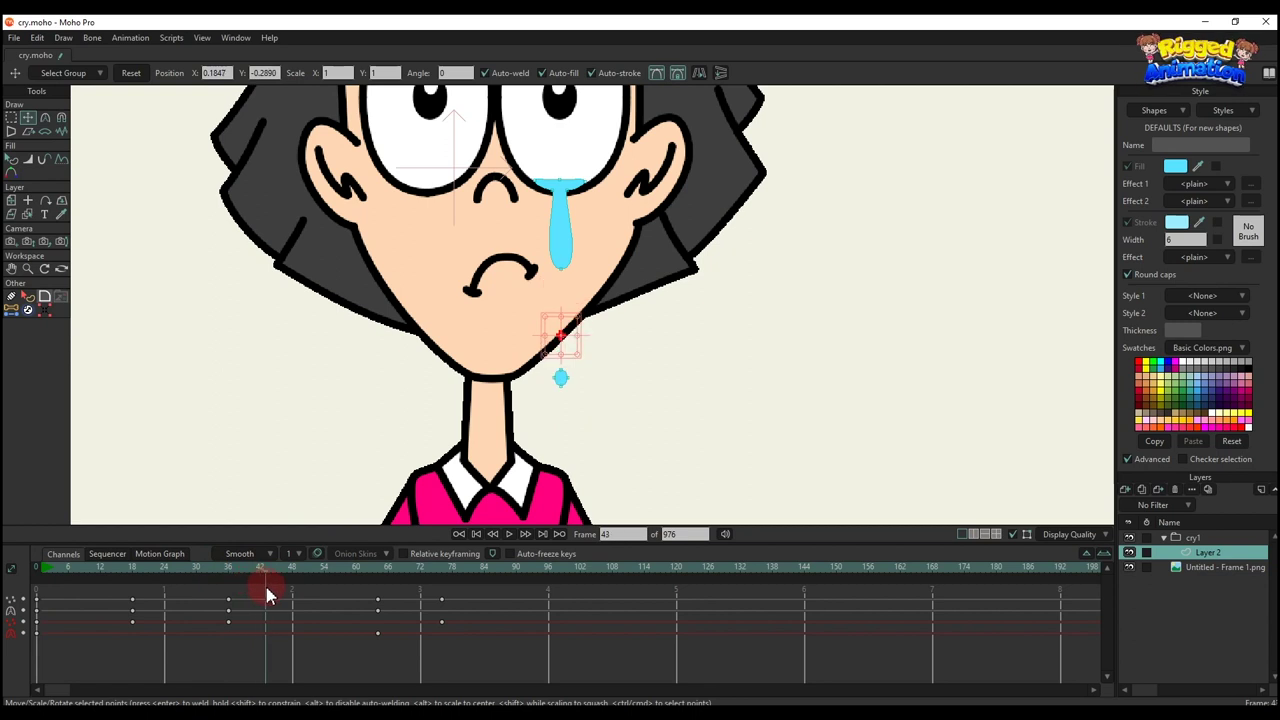
drag(266, 595, 229, 603)
scroll(510, 398, up, 2)
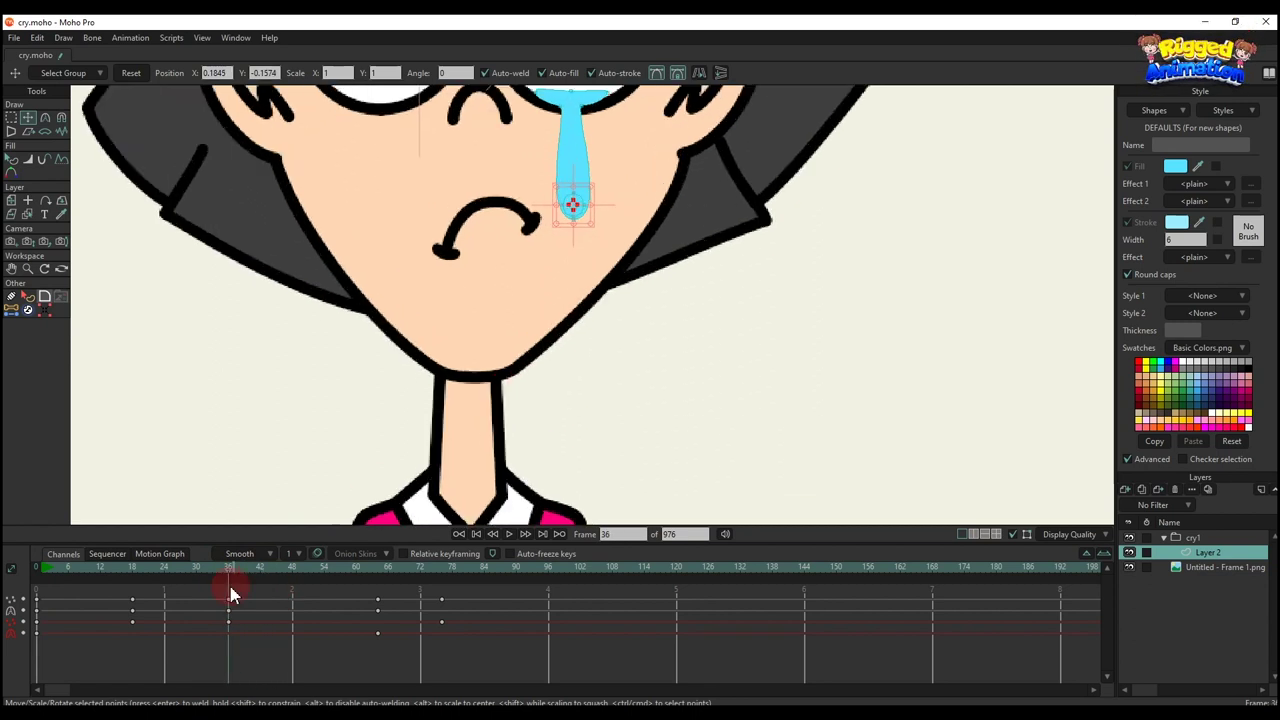
drag(475, 314, 473, 379)
scroll(571, 269, up, 4)
drag(579, 272, 574, 163)
Step: Play back the animation to examine the spacing of the two droplets falling from the stream
mouse_move(220, 570)
mouse_down()
mouse_move(257, 578)
mouse_move(197, 572)
mouse_up()
scroll(550, 350, down, 4)
key(space)
scroll(720, 380, down, 3)
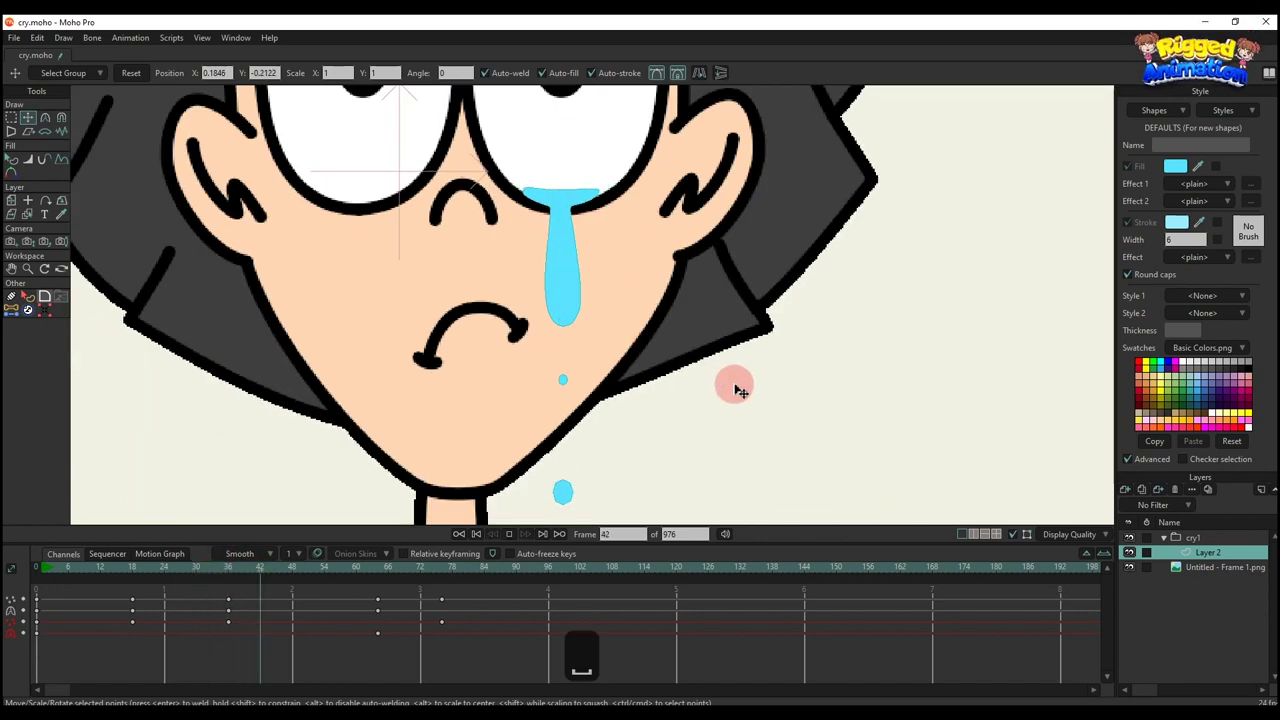
Step: At frame 64, pull the tear stream's tip up to the eye's lower edge and reshape the remaining pool along the eye outline
drag(352, 571, 399, 575)
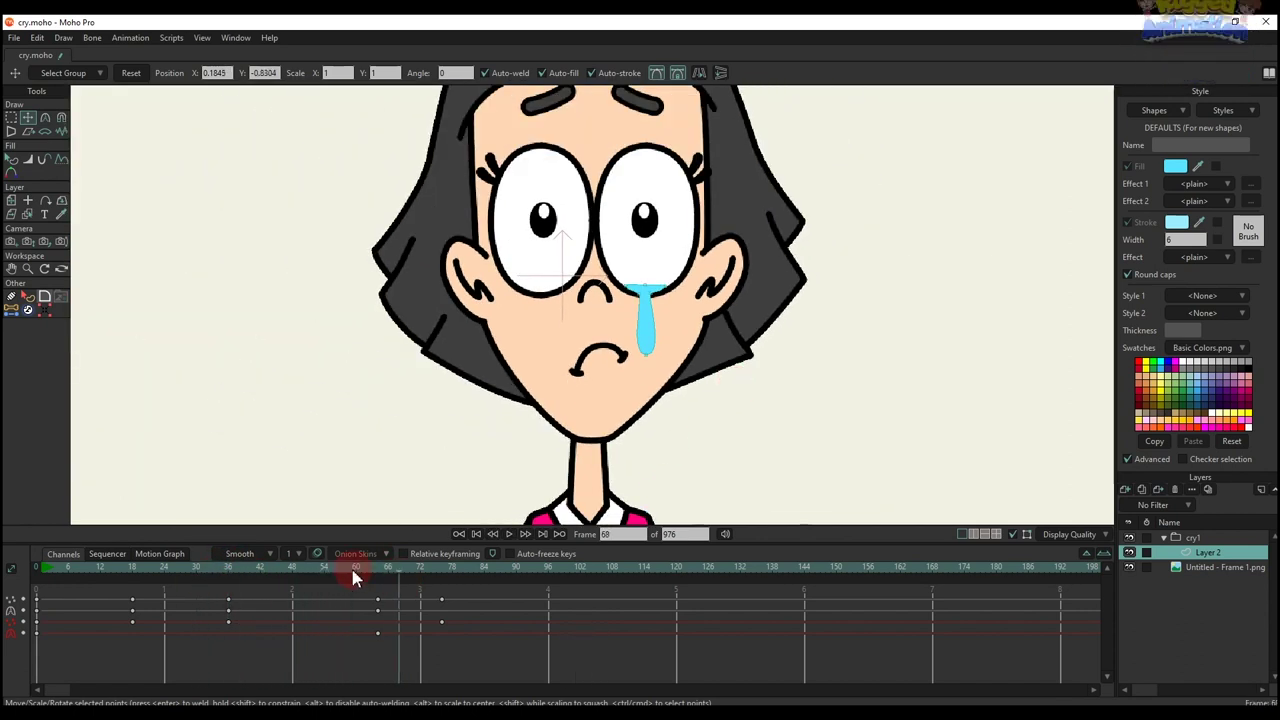
drag(192, 578, 250, 608)
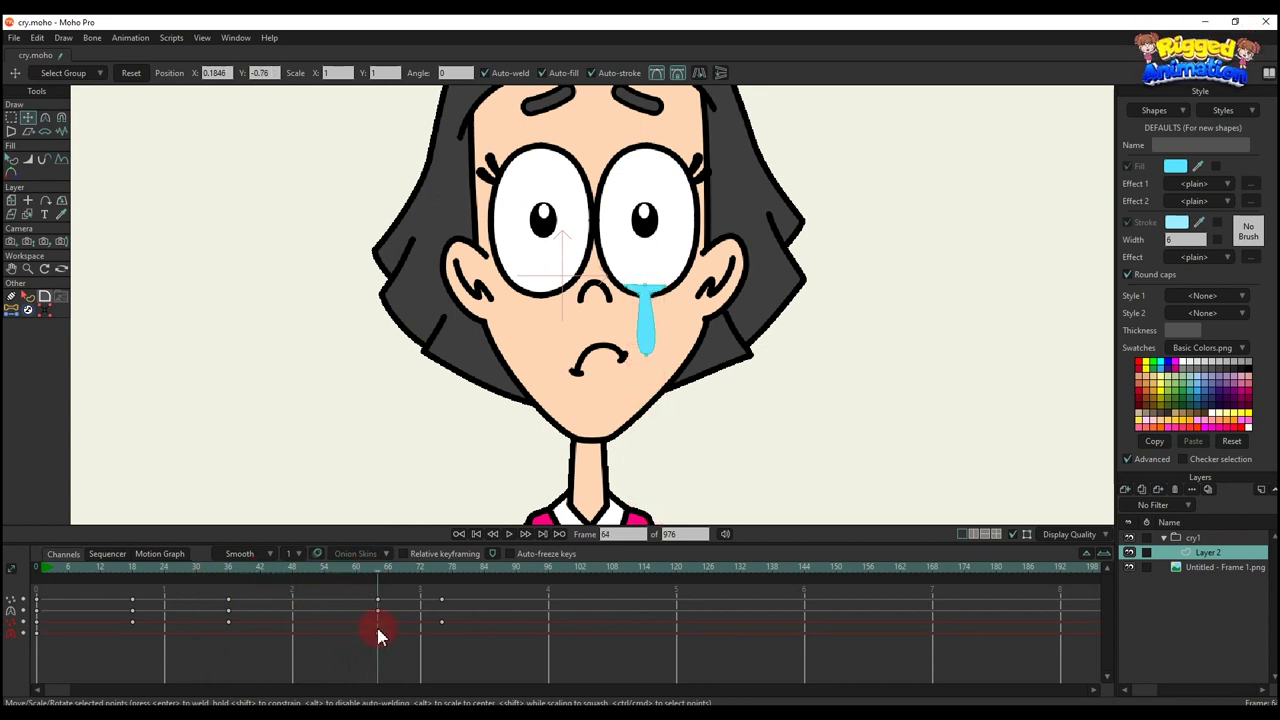
key(t)
scroll(668, 354, up, 5)
drag(620, 352, 595, 454)
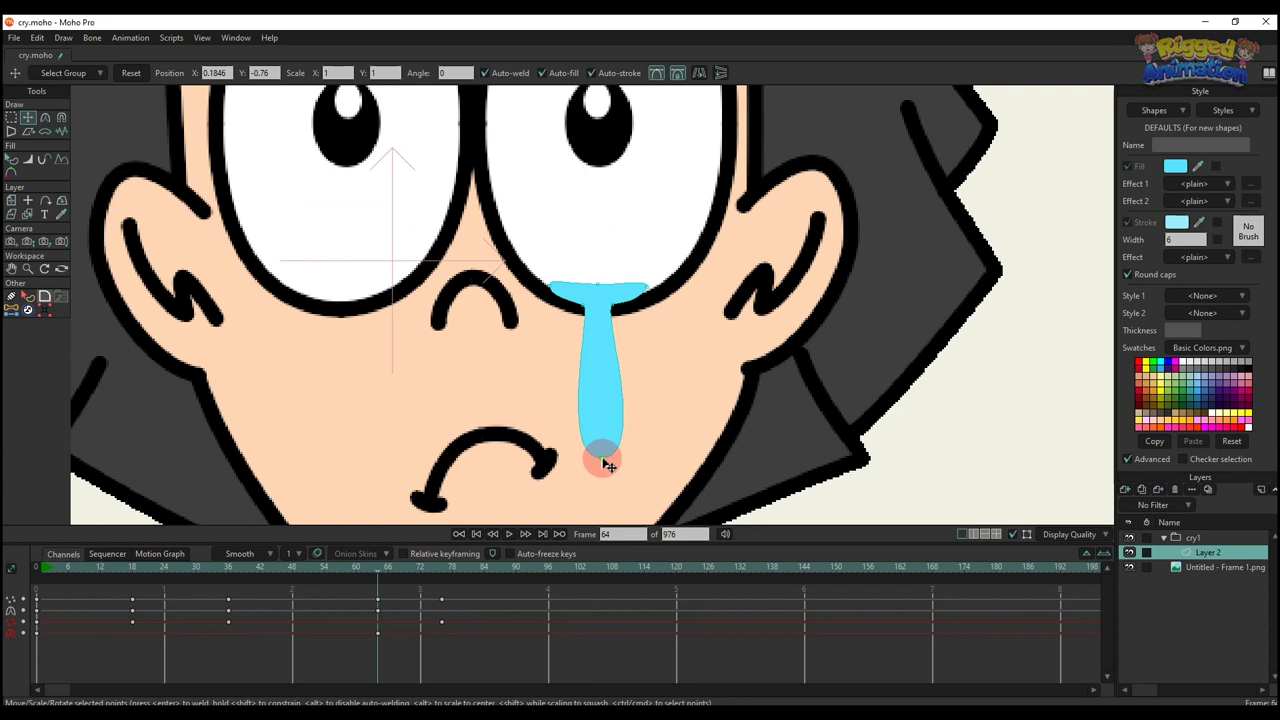
click(606, 463)
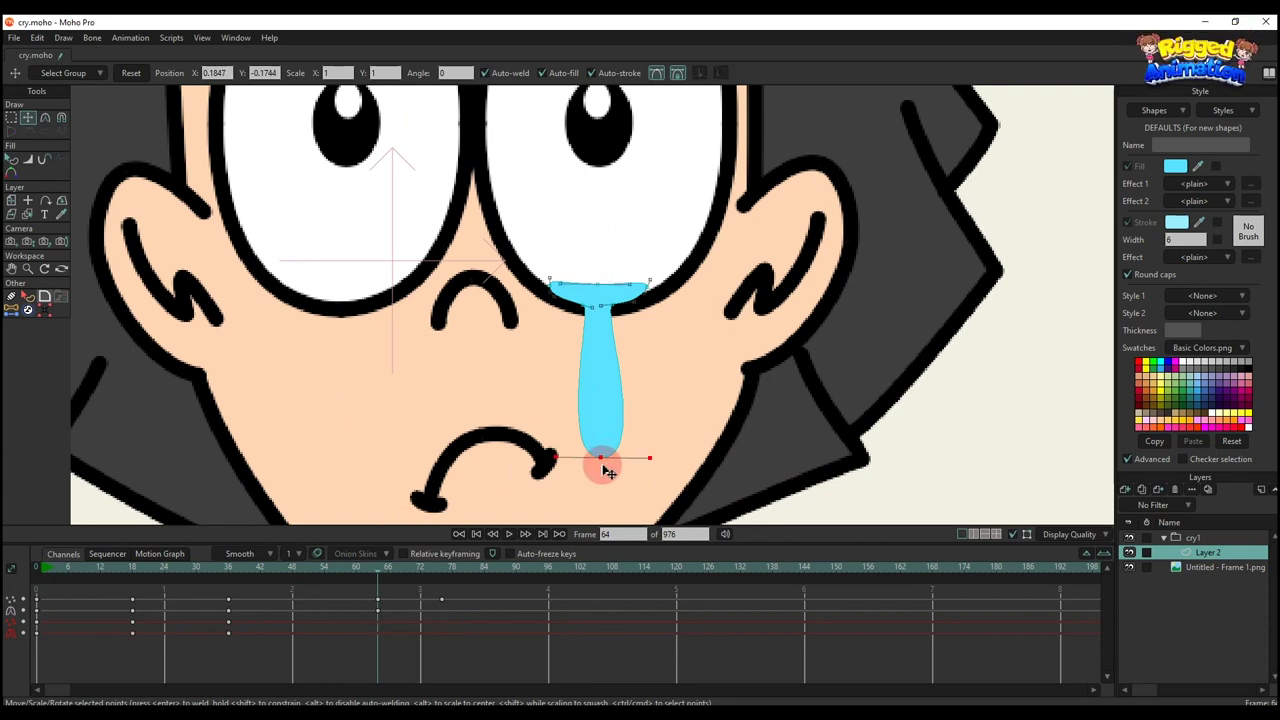
drag(600, 466, 598, 321)
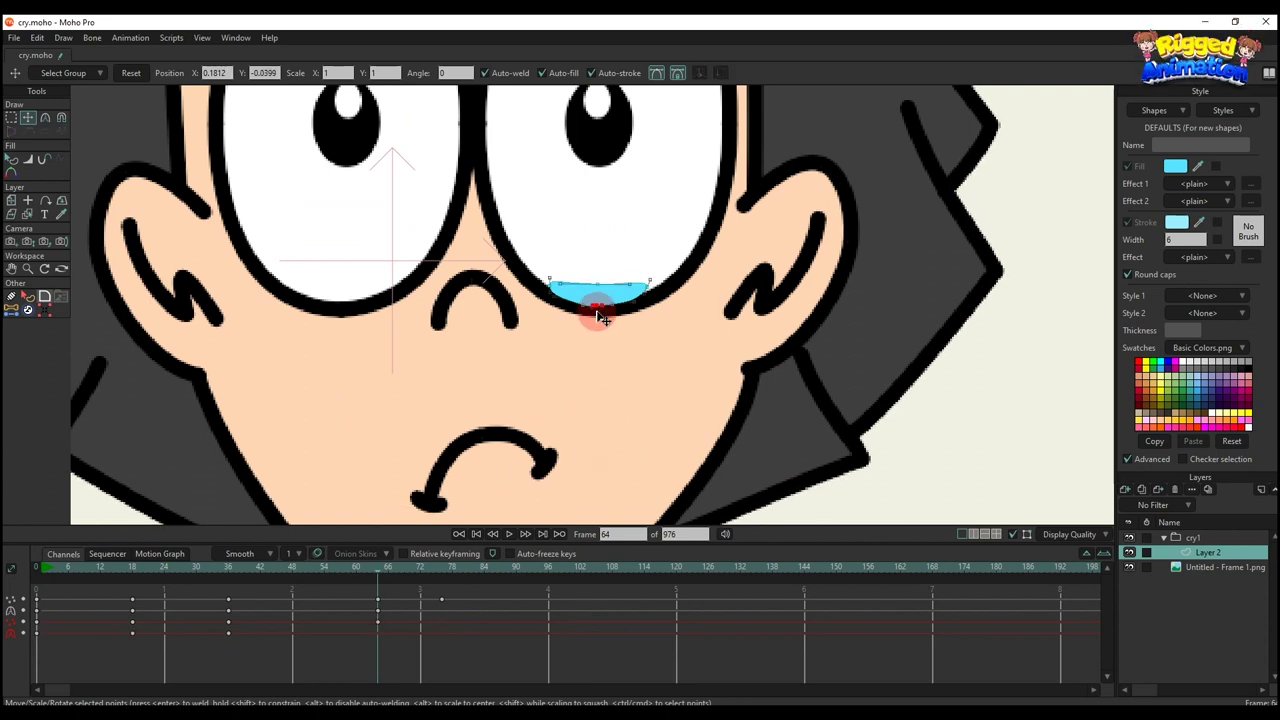
scroll(598, 318, up, 5)
drag(585, 310, 638, 309)
click(764, 270)
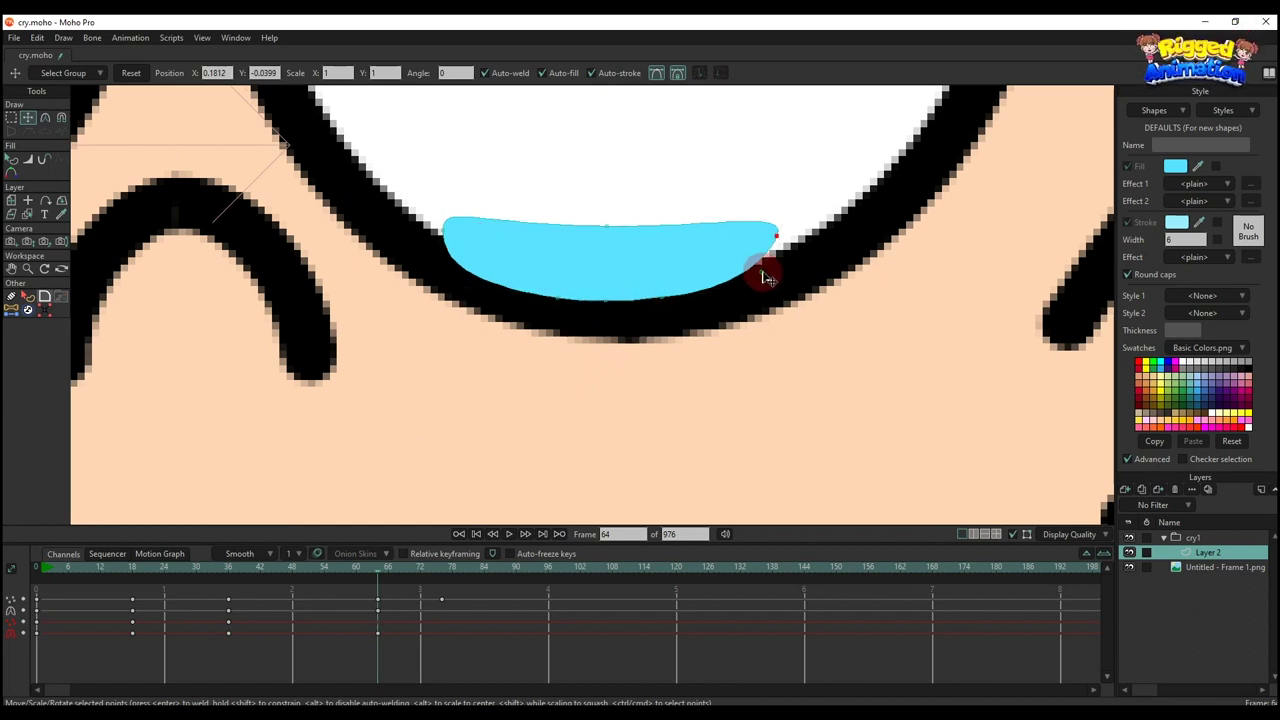
Step: Select the whole tear, copy its keyframes from frame 18 and paste them at frame 64
scroll(572, 242, down, 3)
click(194, 568)
drag(196, 572, 377, 601)
double_click(578, 252)
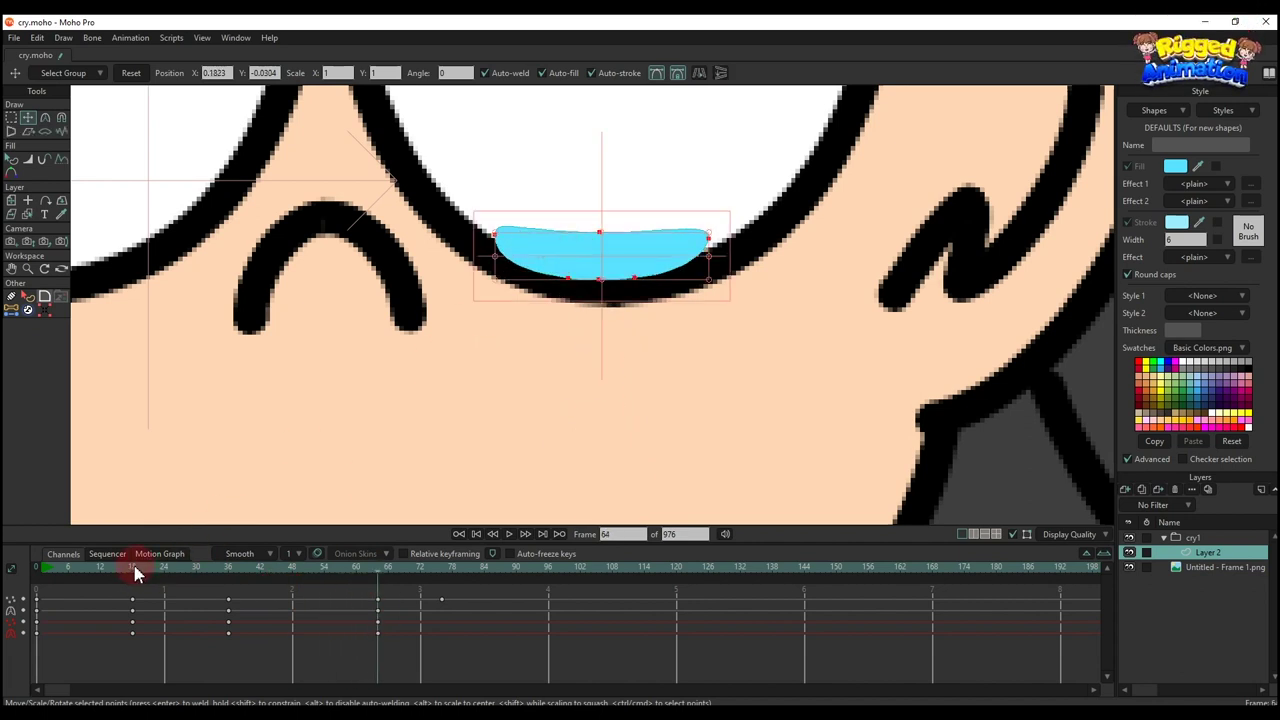
click(134, 568)
click(155, 640)
mouse_move(195, 578)
mouse_down()
mouse_move(236, 567)
mouse_move(127, 585)
mouse_move(163, 577)
mouse_move(380, 606)
mouse_up()
key(ctrl+c)
key(ctrl+v)
click(455, 470)
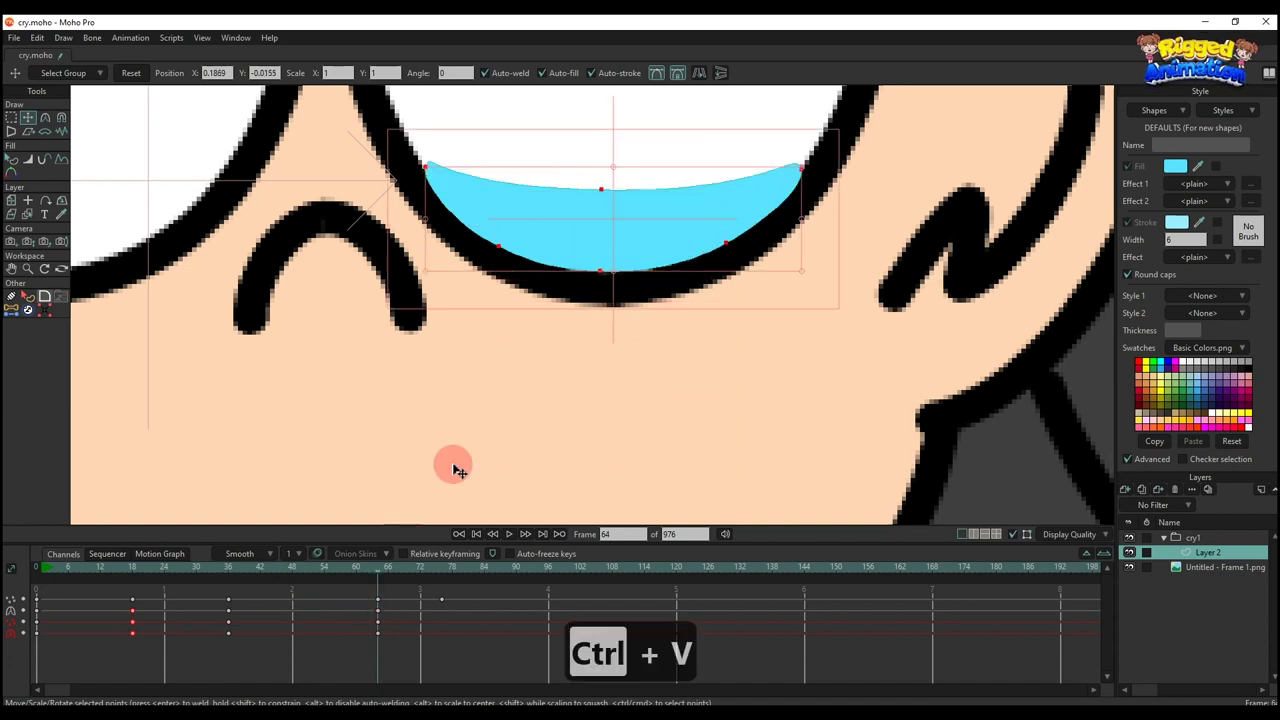
Step: Play back and scrub the animation to examine how the stream retracts into the eye
scroll(455, 470, down, 3)
mouse_move(191, 591)
mouse_down()
mouse_move(191, 574)
mouse_move(343, 600)
mouse_move(238, 590)
mouse_up()
click(455, 412)
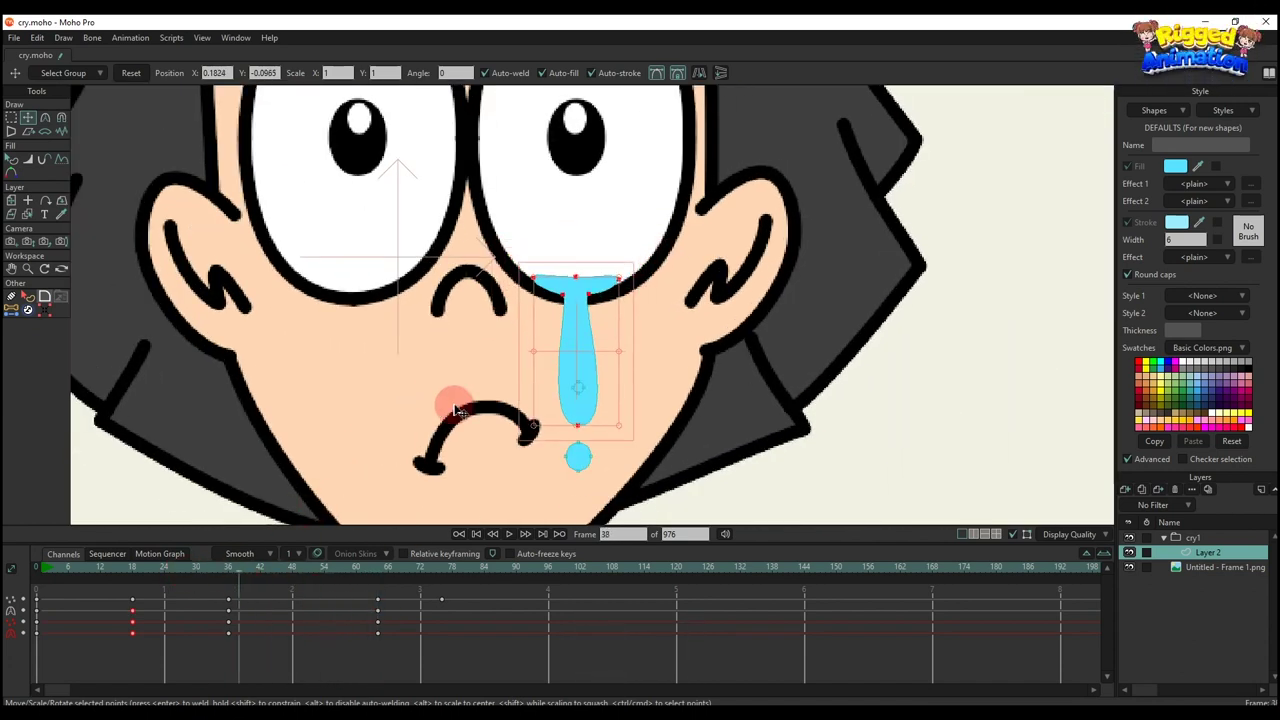
scroll(458, 410, down, 4)
key(space)
key(space)
click(176, 592)
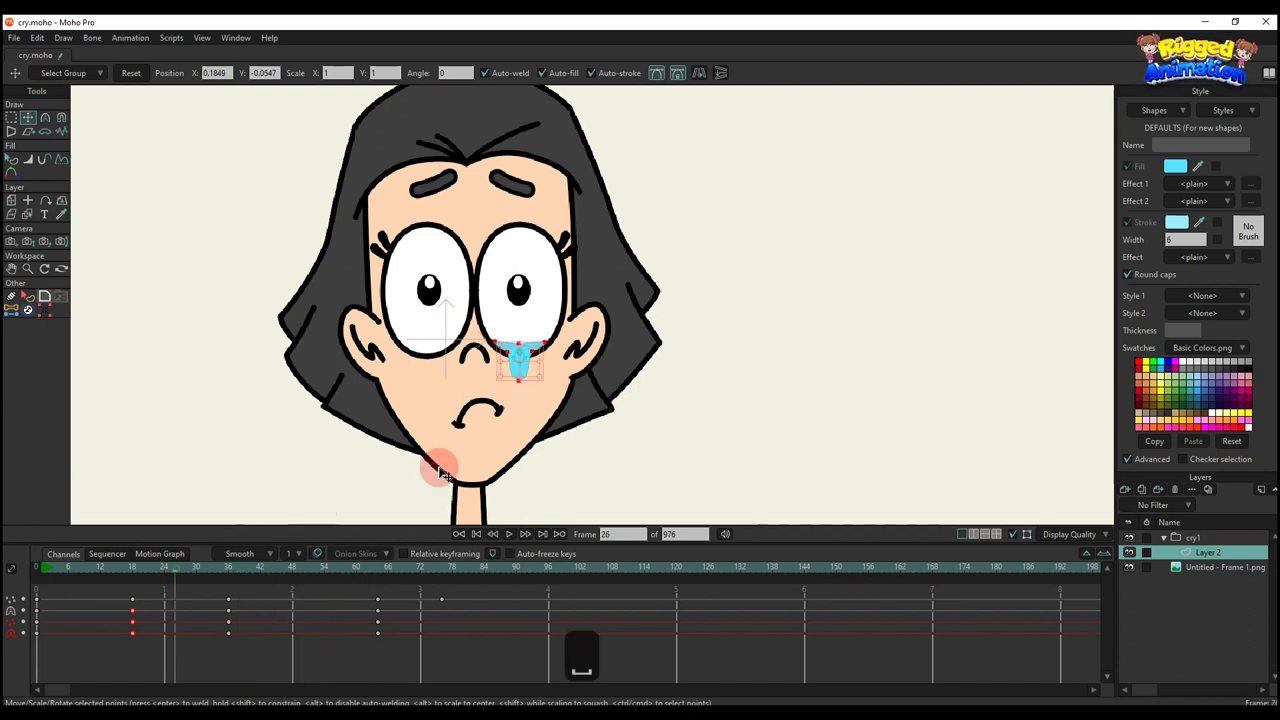
drag(439, 467, 472, 384)
key(space)
key(space)
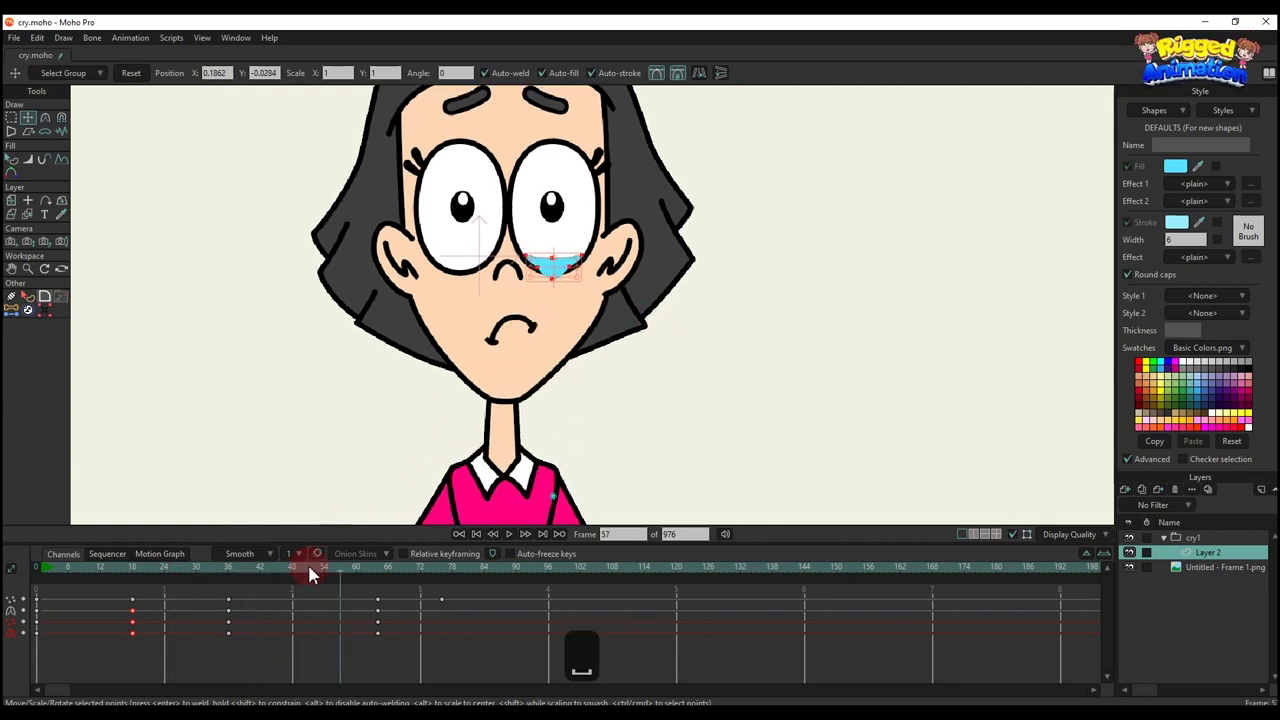
Step: Move the tear stream's keyframes from frame 64 to frame 52 so that it retracts sooner
click(312, 574)
scroll(530, 345, up, 2)
click(360, 627)
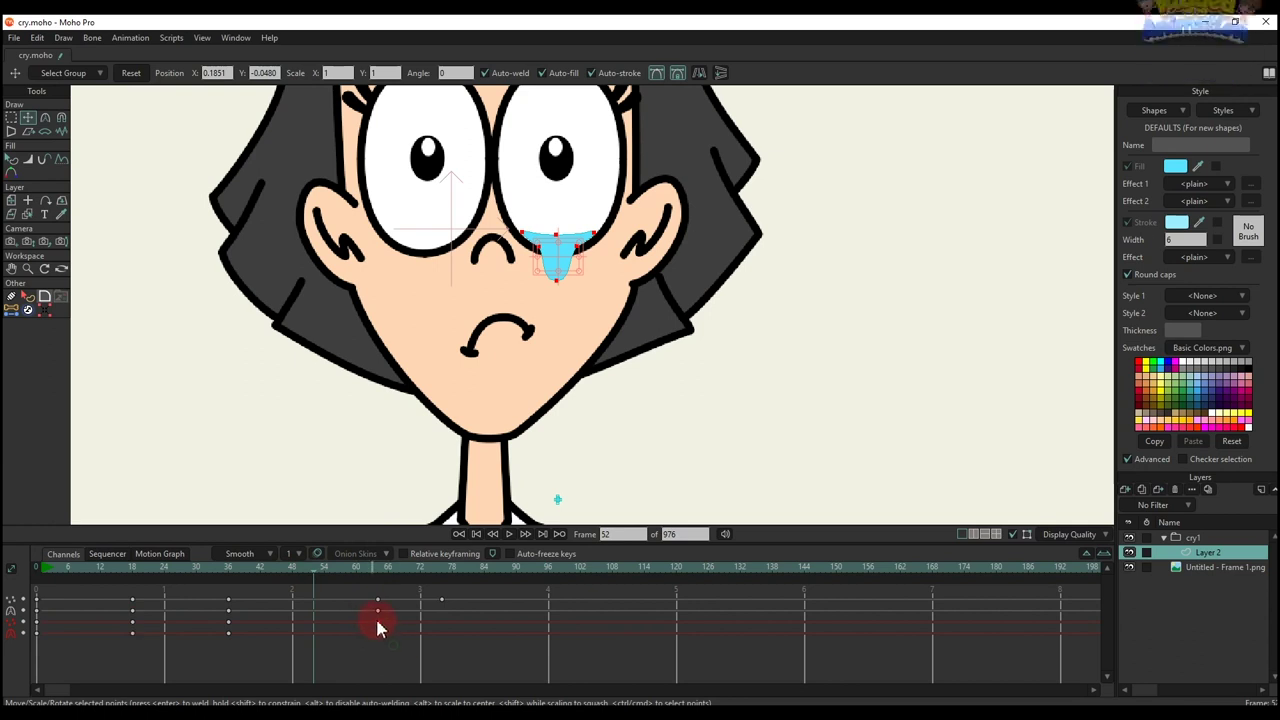
drag(364, 625, 314, 630)
key(ctrl+z)
Step: Play back the animation from around frame 33 to examine the timing of the stream's faster retraction
key(space)
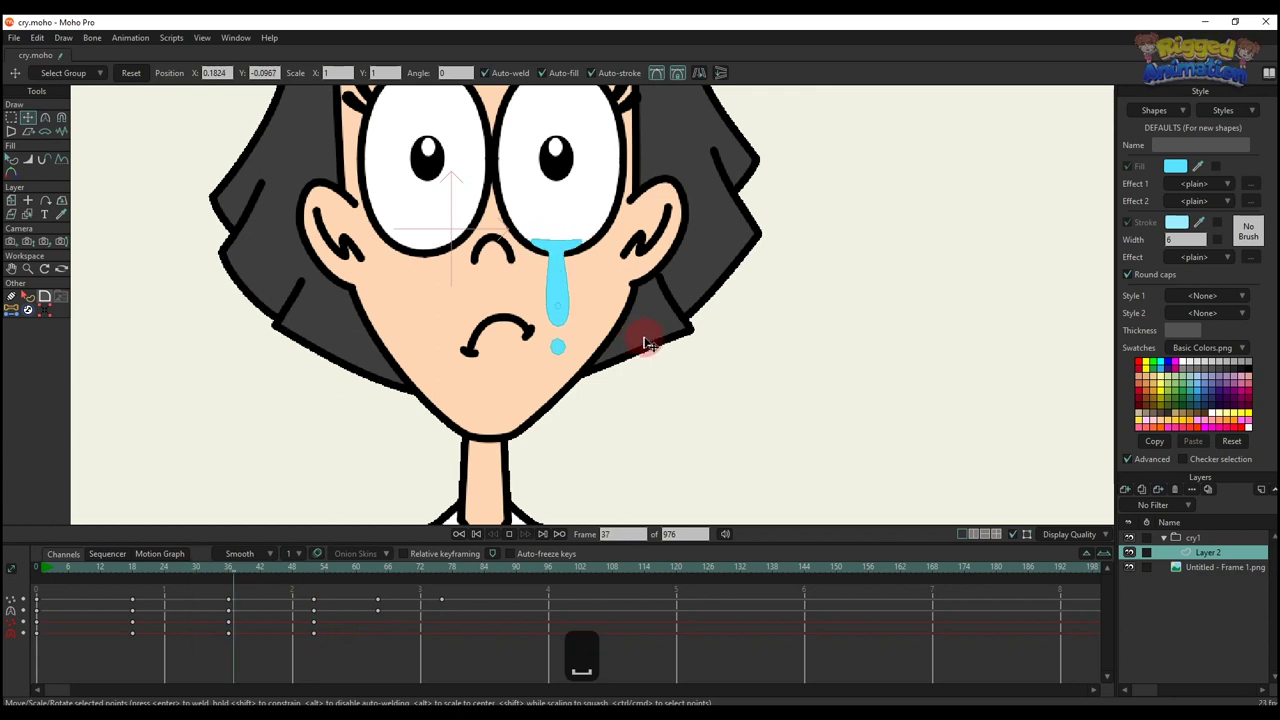
key(space)
click(212, 569)
key(space)
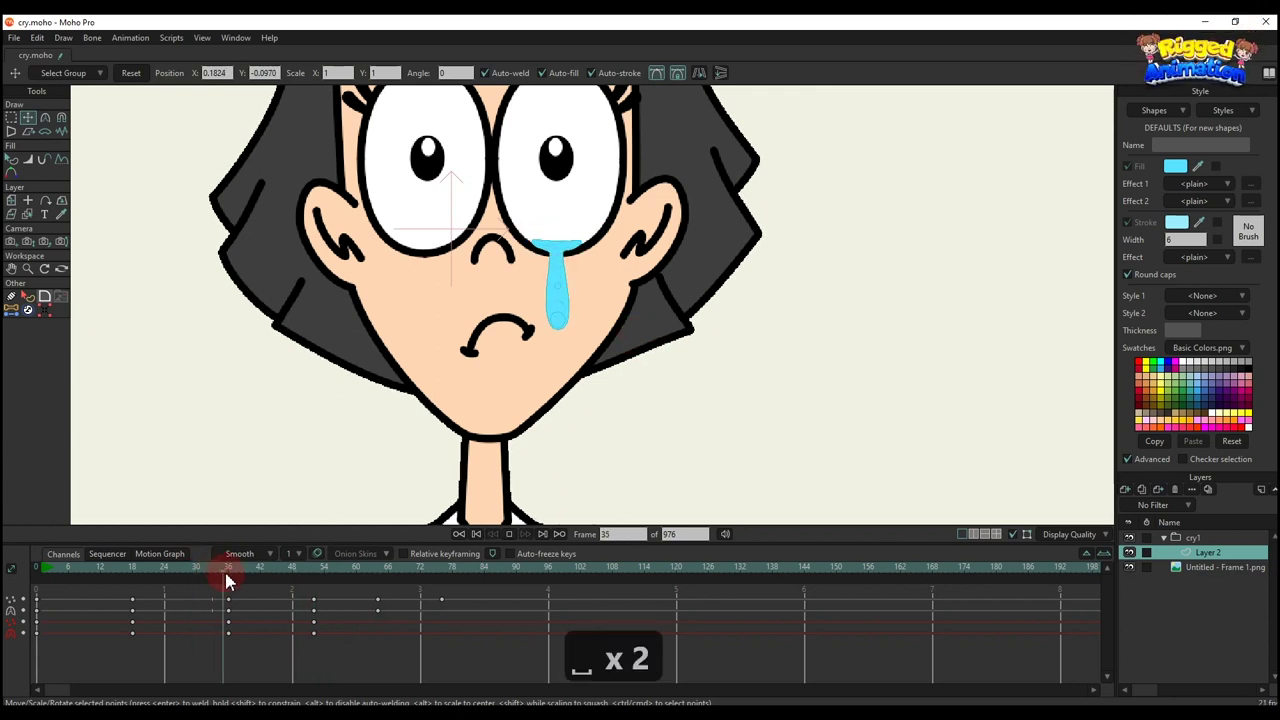
scroll(539, 431, down, 4)
key(space)
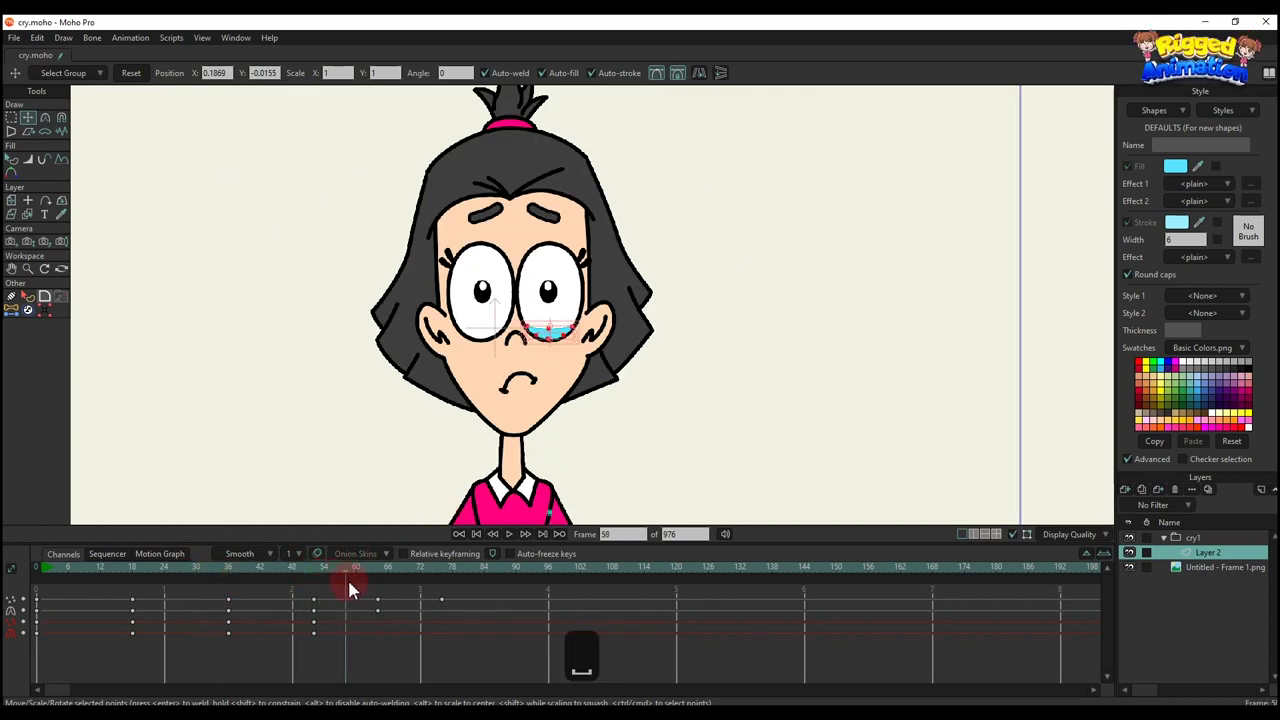
Step: Move the droplets' keyframes at frame 64 to frame 59 and the last keyframe to frame 66
drag(348, 584, 377, 592)
scroll(531, 423, up, 2)
scroll(545, 370, down, 3)
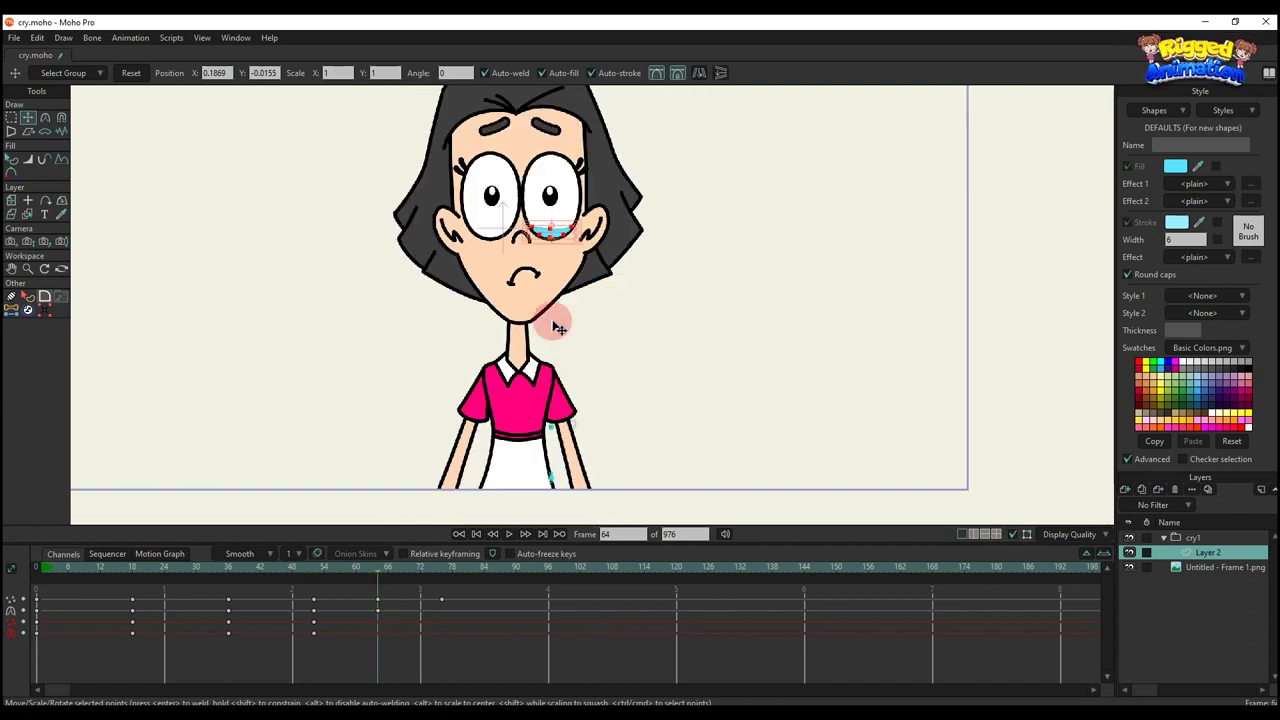
key(g)
click(420, 592)
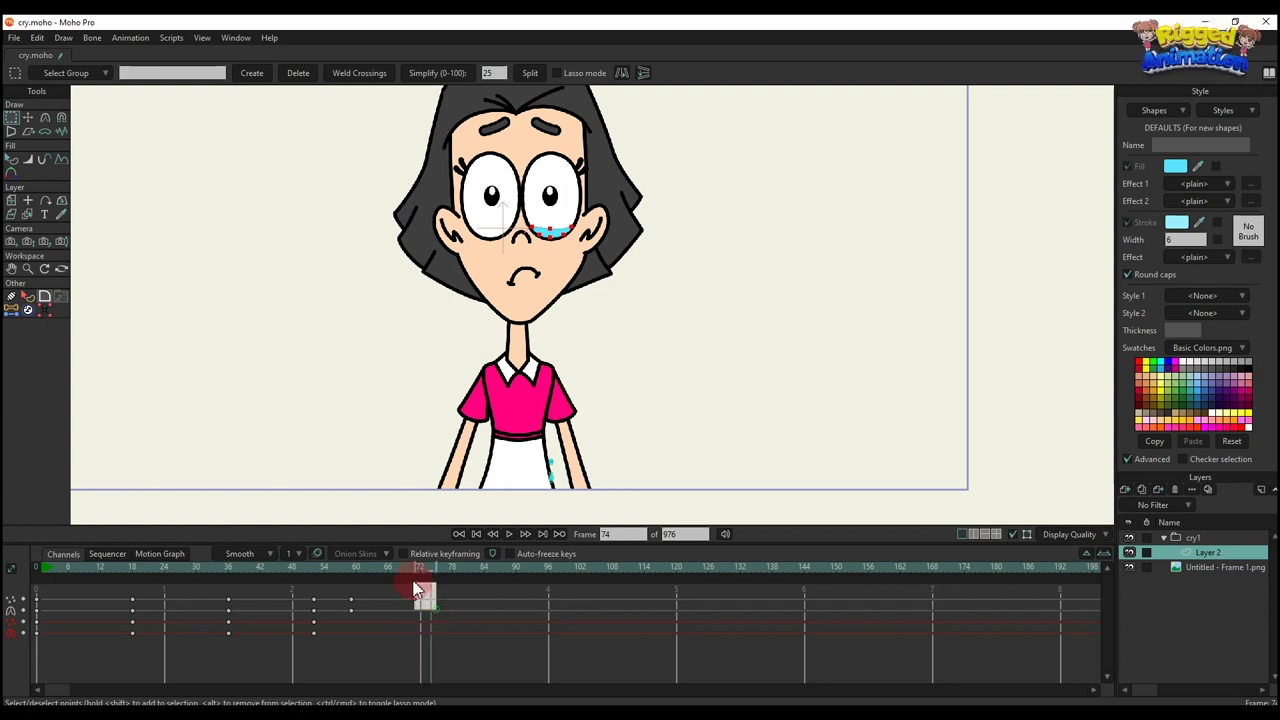
drag(422, 604, 393, 604)
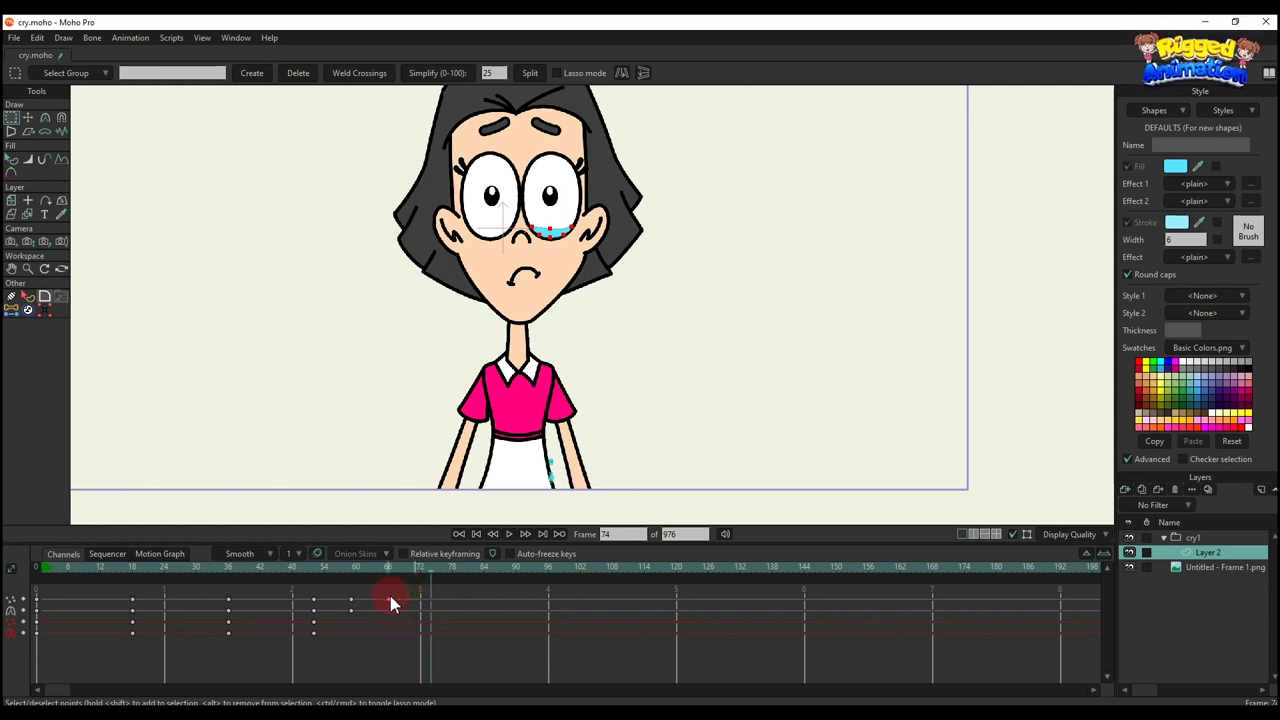
Step: Play back the animation at closer range to examine the new timing of the stream and falling droplets
click(290, 568)
key(space)
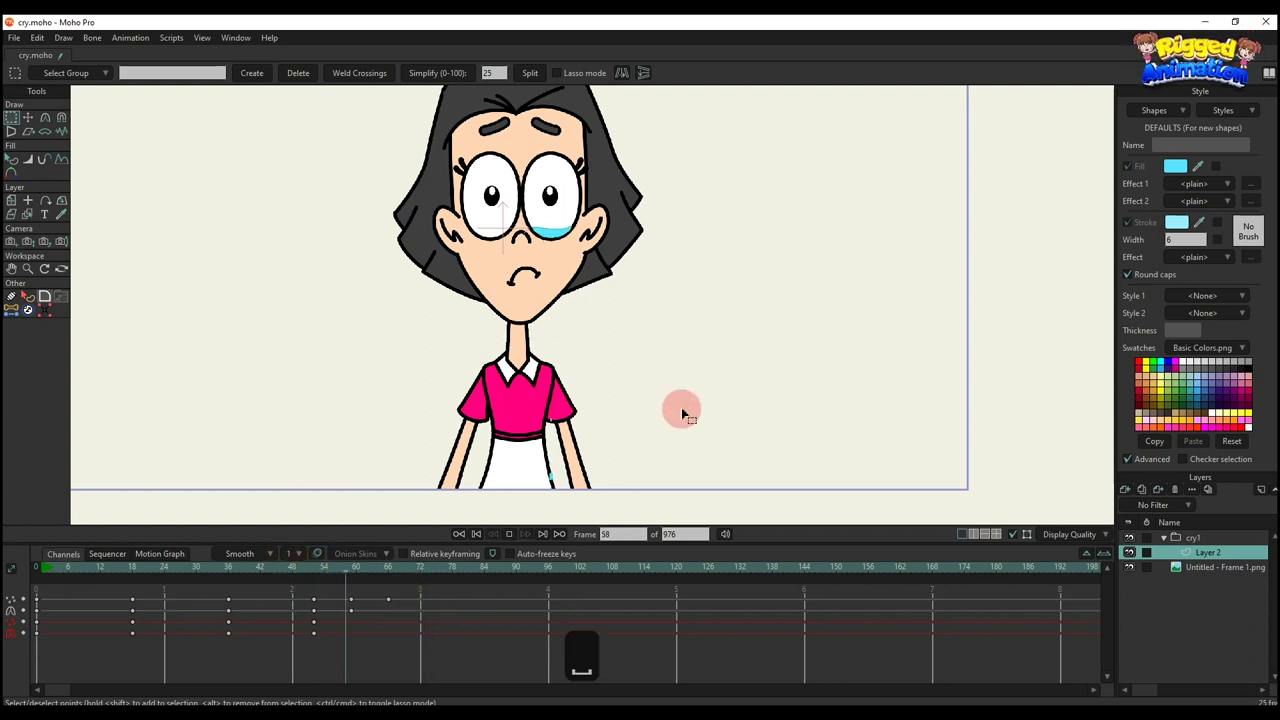
click(96, 567)
scroll(560, 220, up, 3)
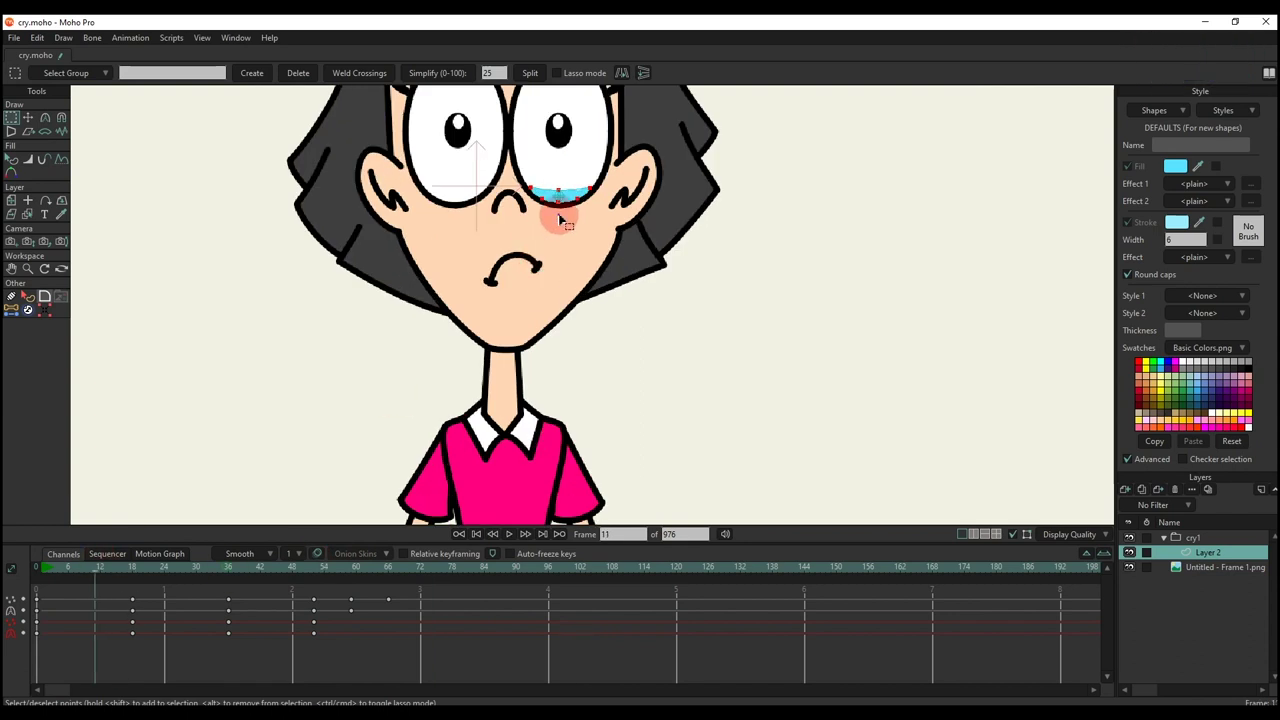
drag(560, 219, 520, 375)
scroll(532, 326, up, 3)
key(space)
drag(603, 427, 640, 293)
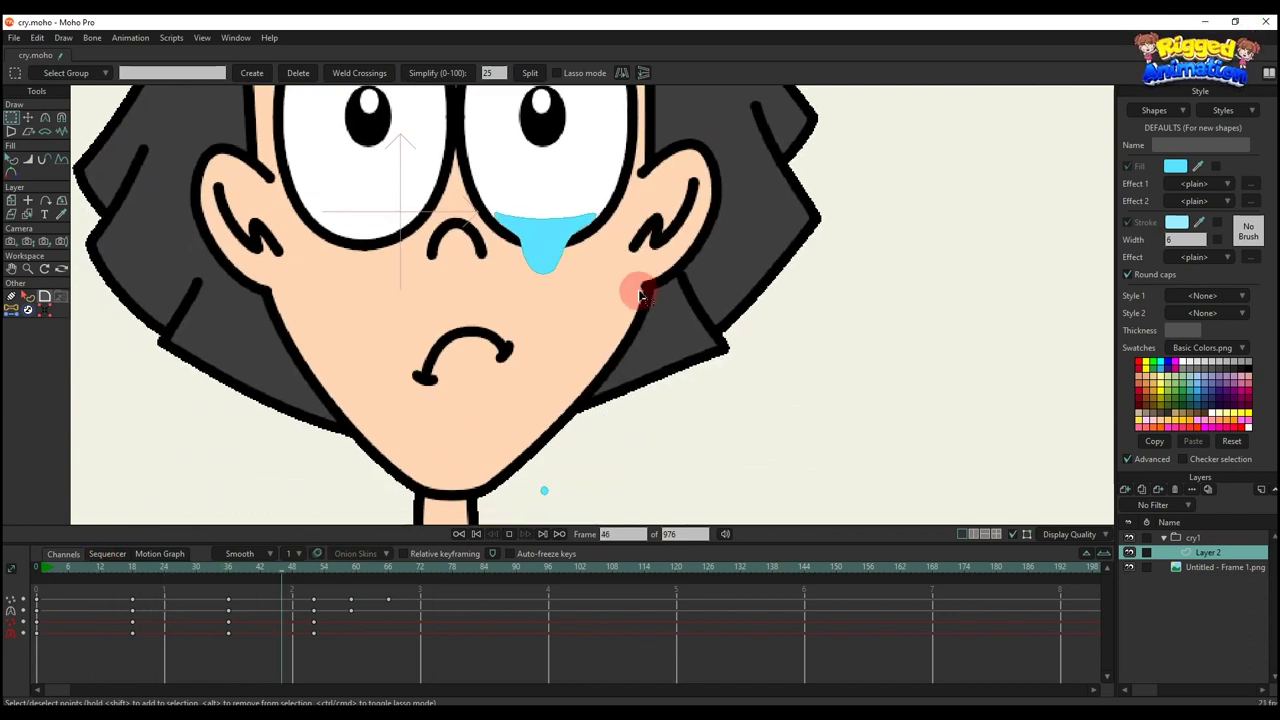
key(space)
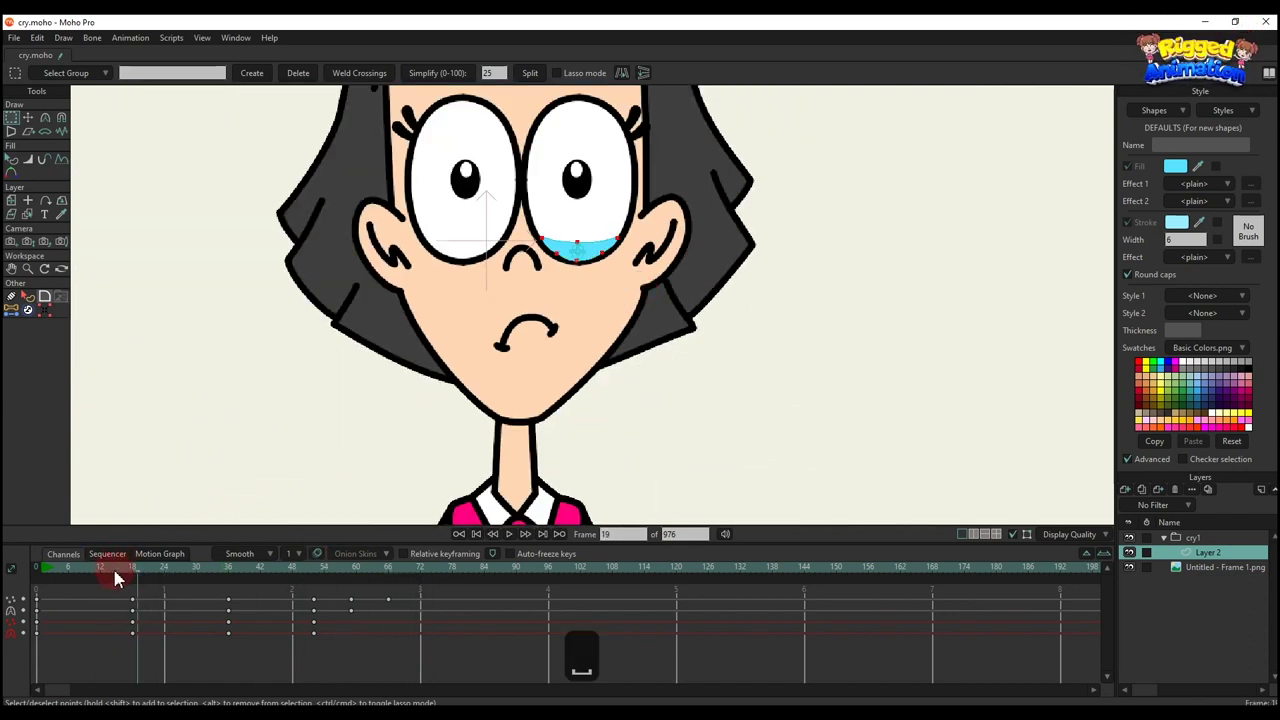
Step: Select all the tear's keyframes and compress them in time so that the last one lands on frame 50
drag(115, 572, 153, 572)
drag(501, 666, 14, 537)
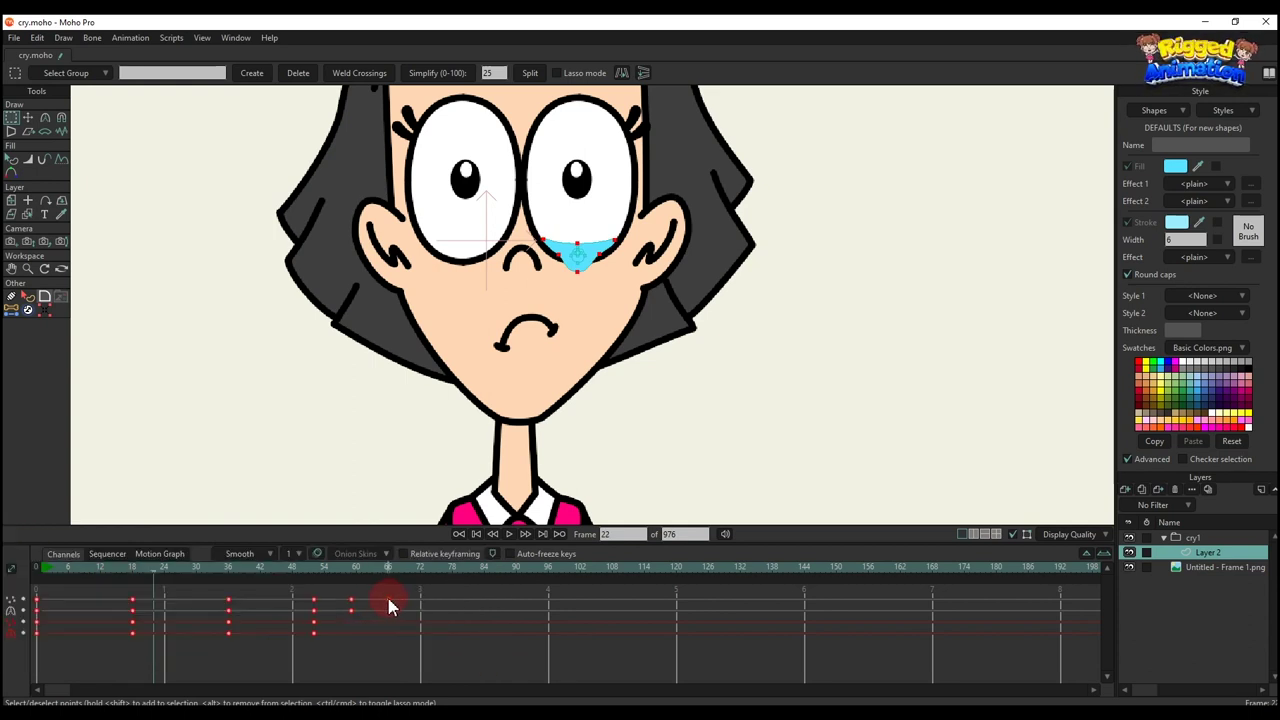
click(362, 608)
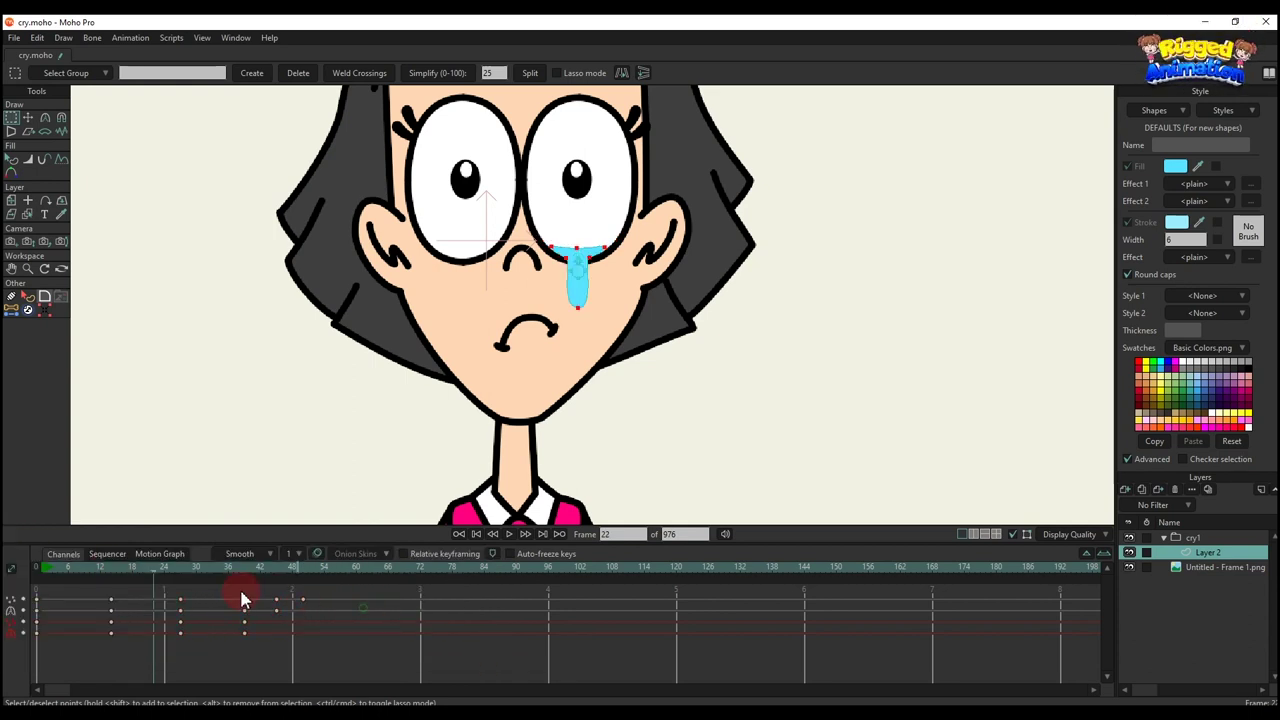
Step: Play back the compressed animation and examine the droplets' positions at frames 39 and 45
click(52, 570)
key(space)
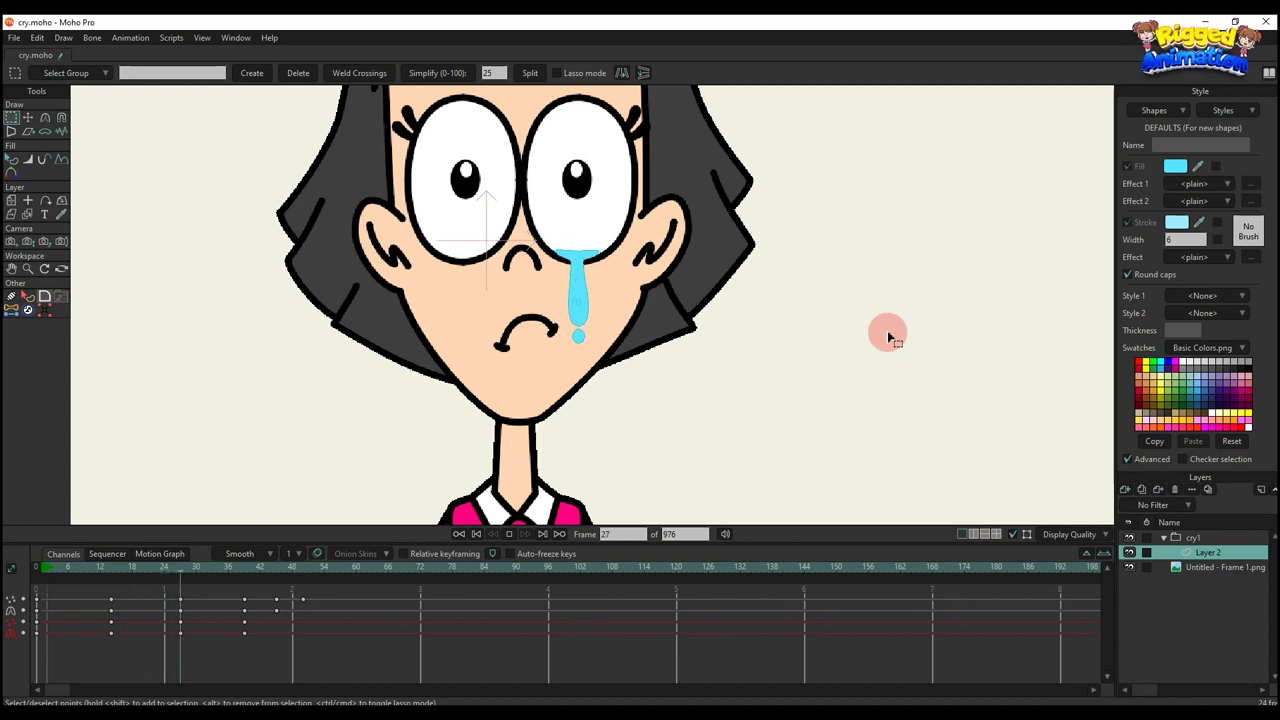
key(space)
drag(171, 571, 247, 607)
scroll(666, 346, down, 3)
scroll(609, 400, up, 3)
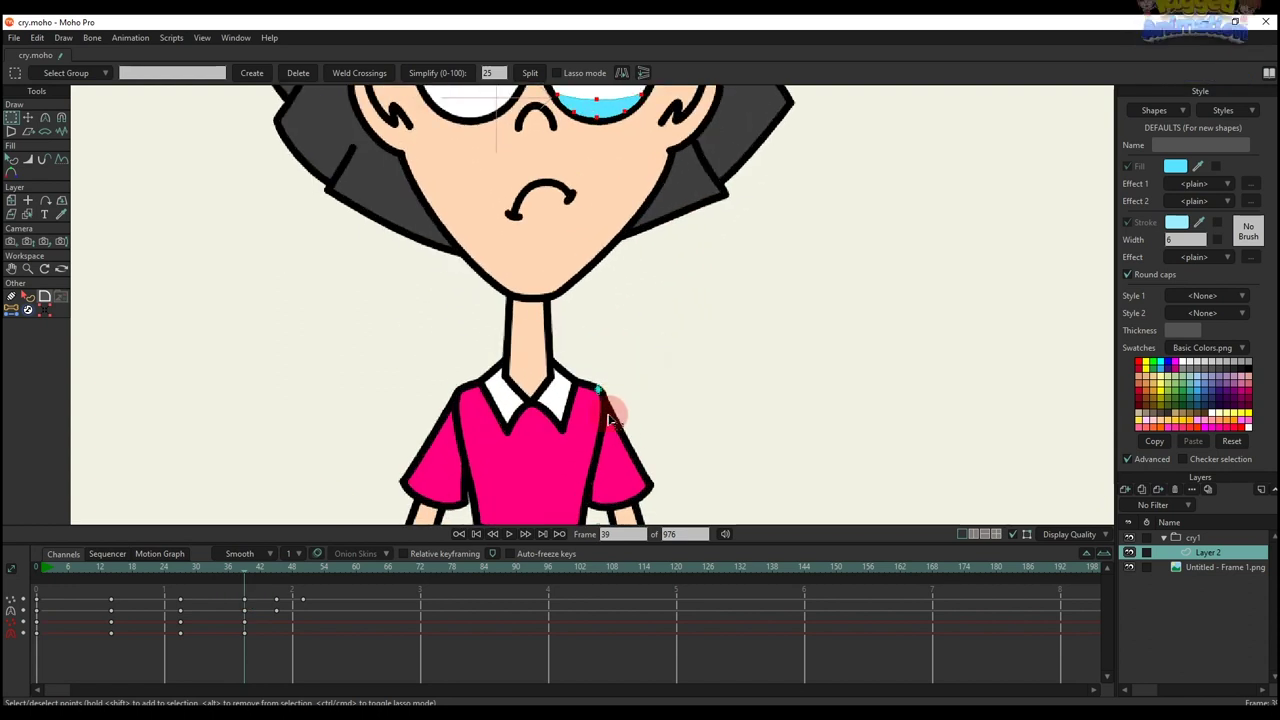
scroll(681, 331, down, 4)
drag(658, 392, 637, 335)
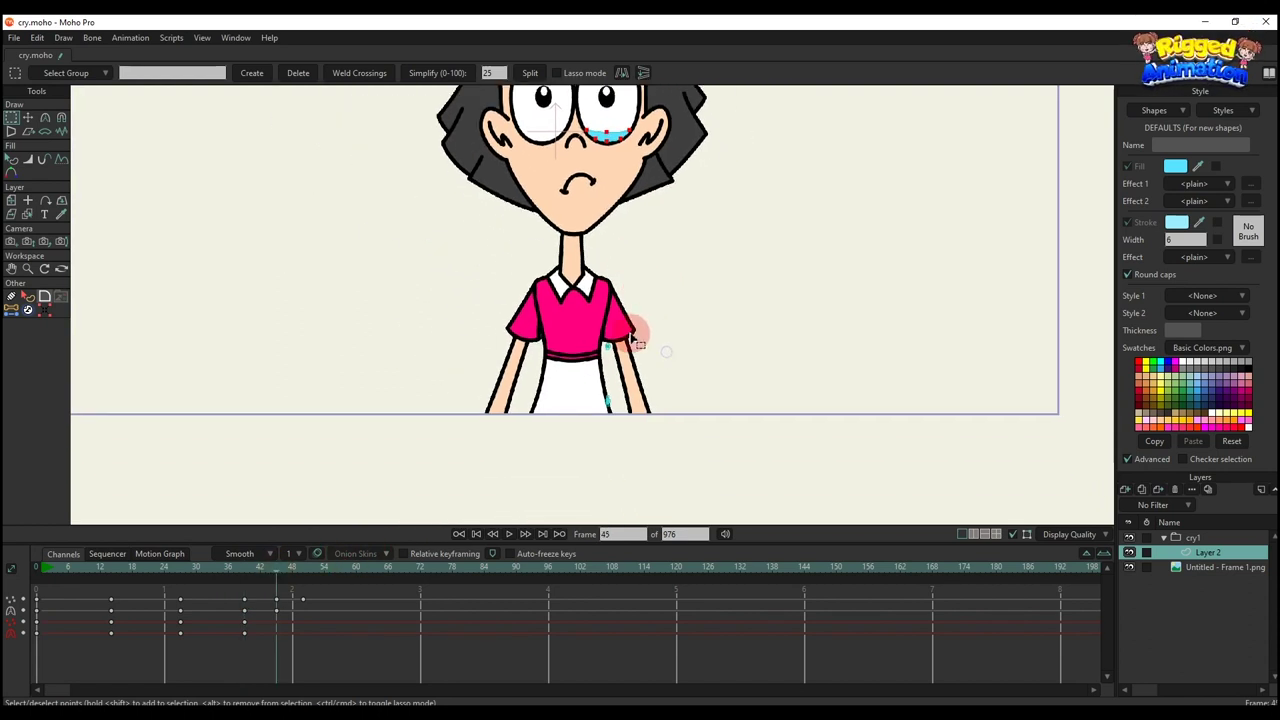
scroll(633, 340, up, 3)
scroll(586, 360, up, 3)
Step: Select the lower droplet's points and freeze them at frame 50
key(t)
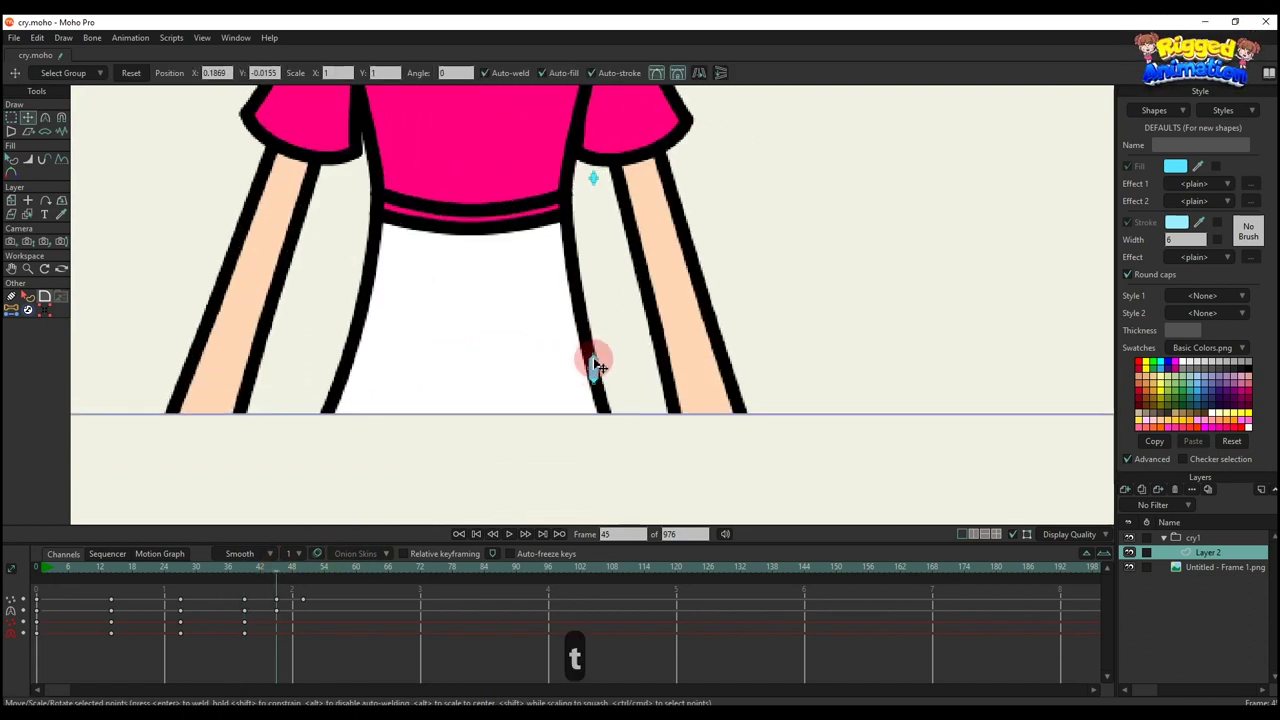
drag(213, 580, 276, 630)
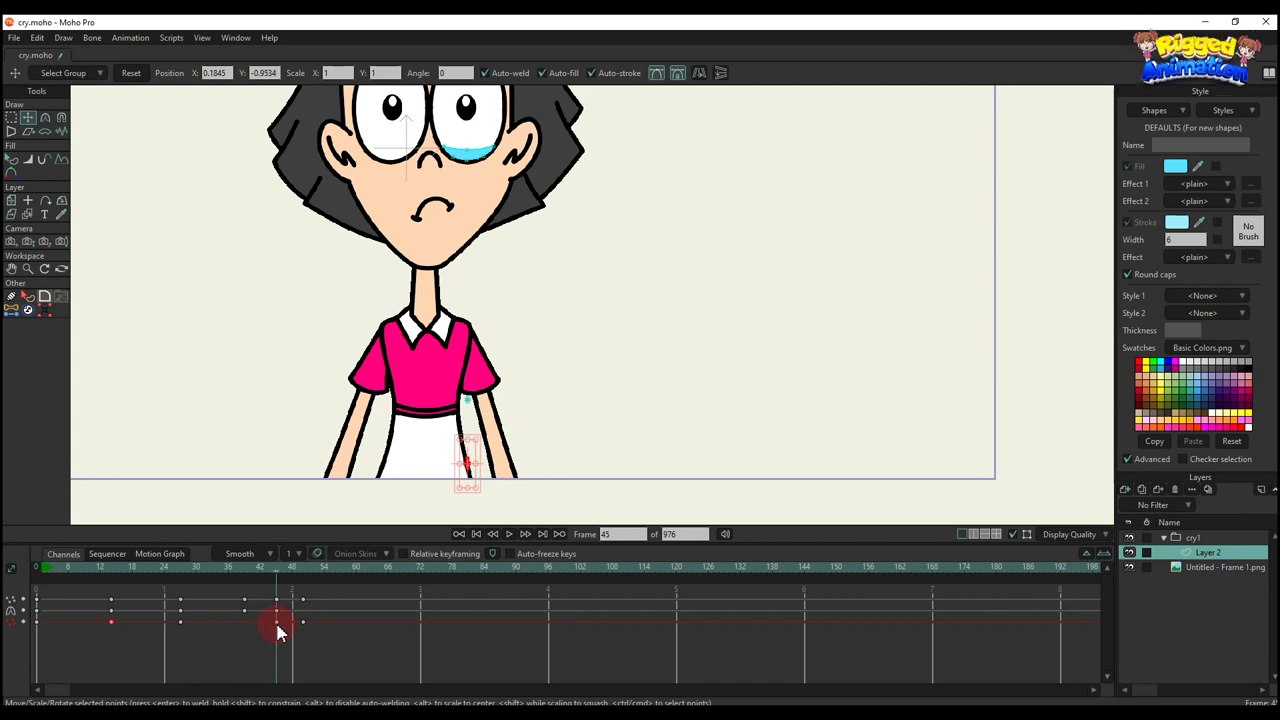
scroll(500, 454, up, 3)
key(r)
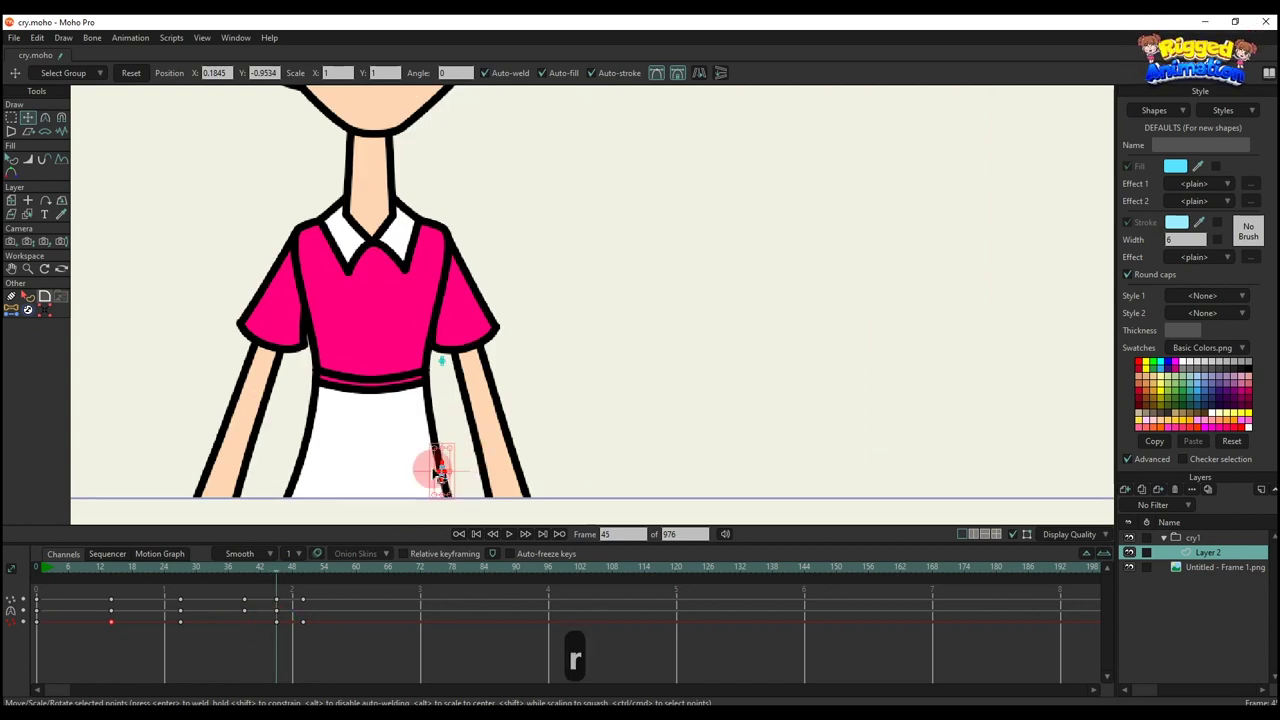
key(g)
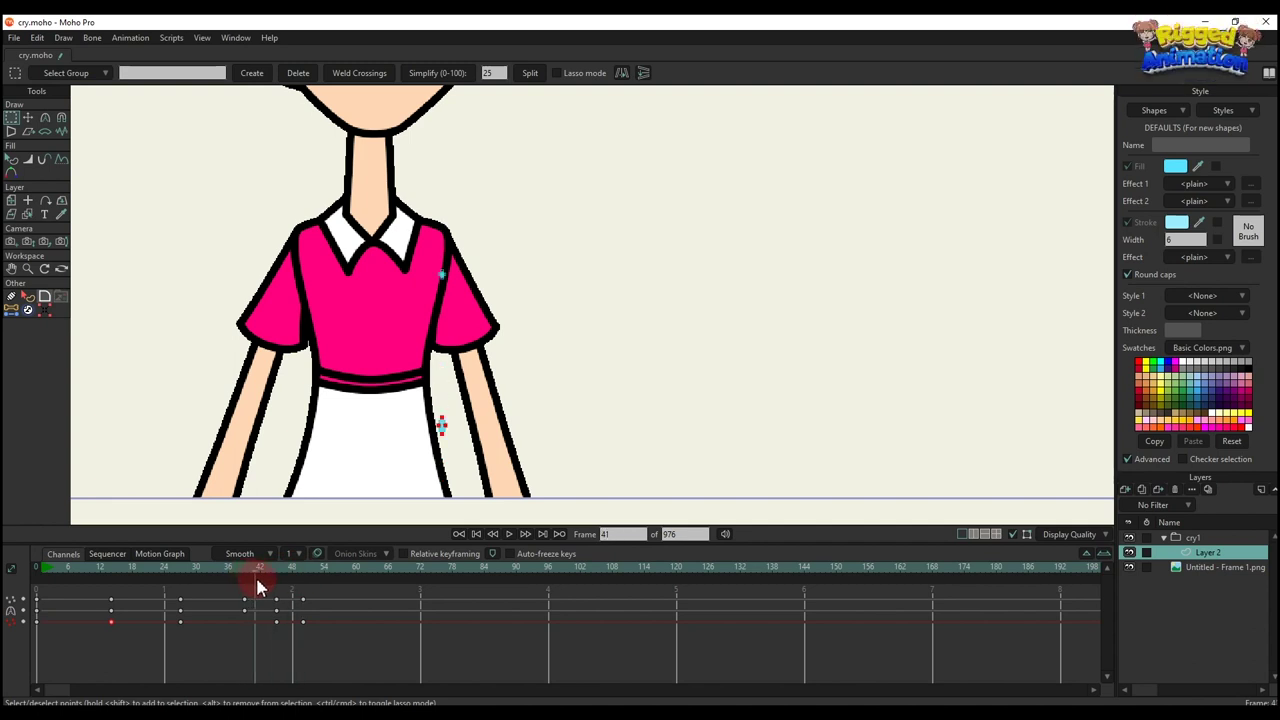
click(303, 598)
scroll(507, 378, down, 3)
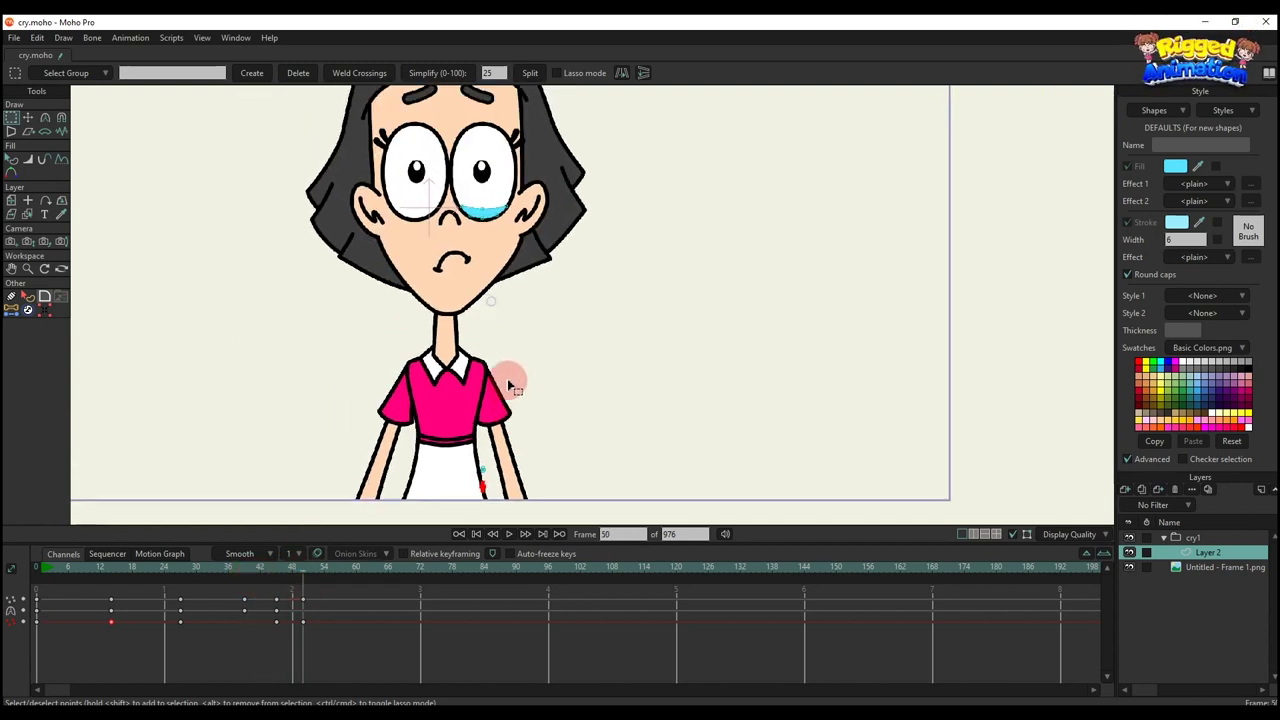
key(ctrl+f)
Step: Freeze the selected droplet's points at frame 14 as well
click(307, 567)
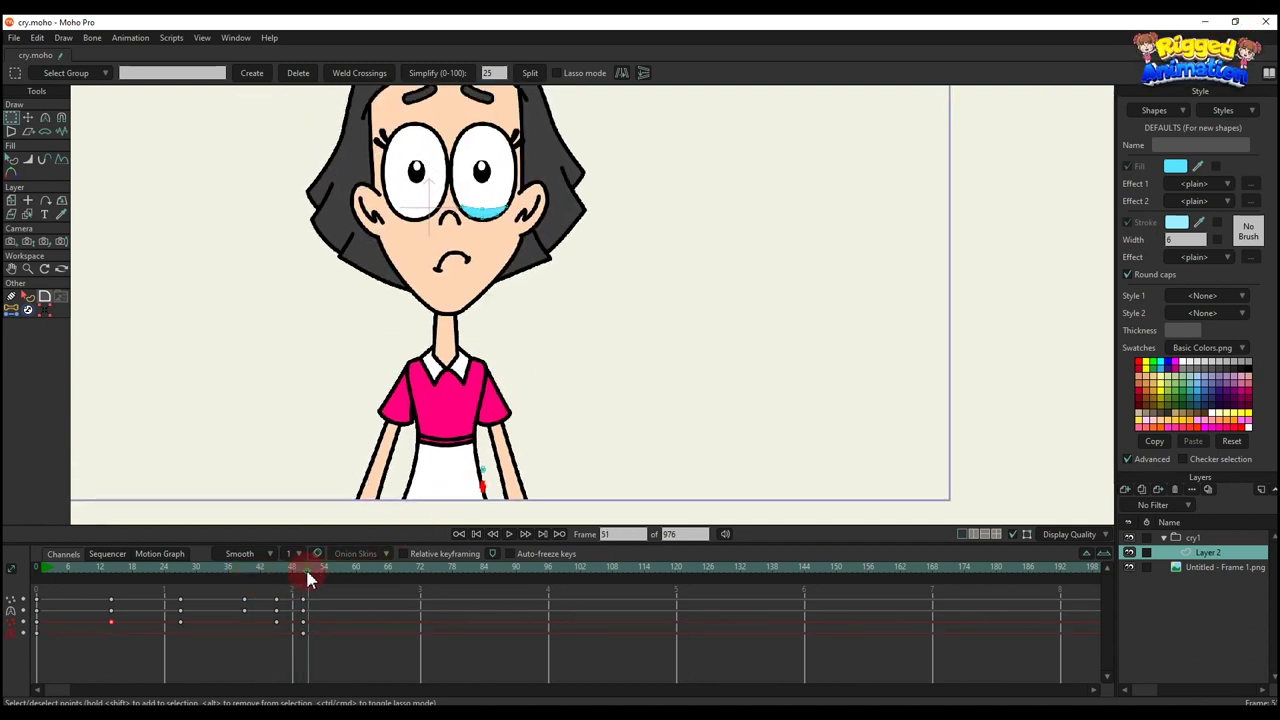
click(137, 598)
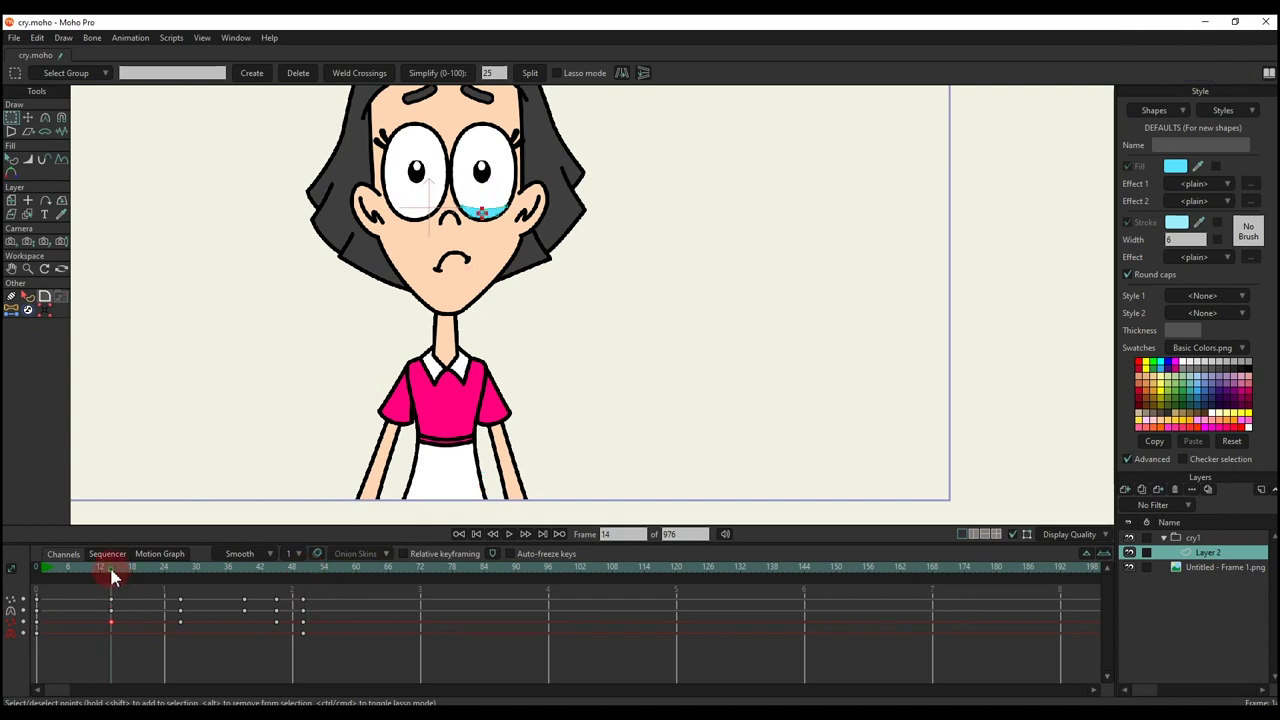
key(ctrl+f)
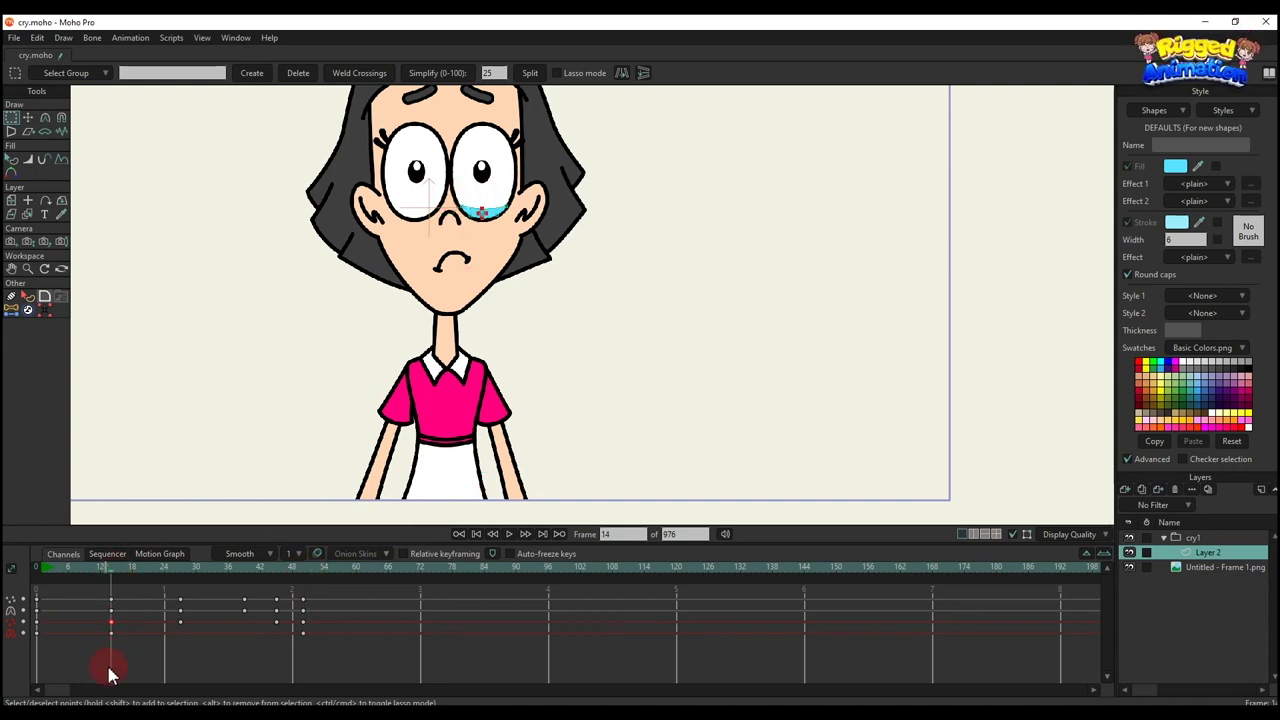
Step: Copy all of the tear's keyframes at frame 14 and paste them at frame 51
drag(106, 668, 88, 576)
click(212, 598)
key(ctrl+c)
click(307, 568)
key(ctrl+v)
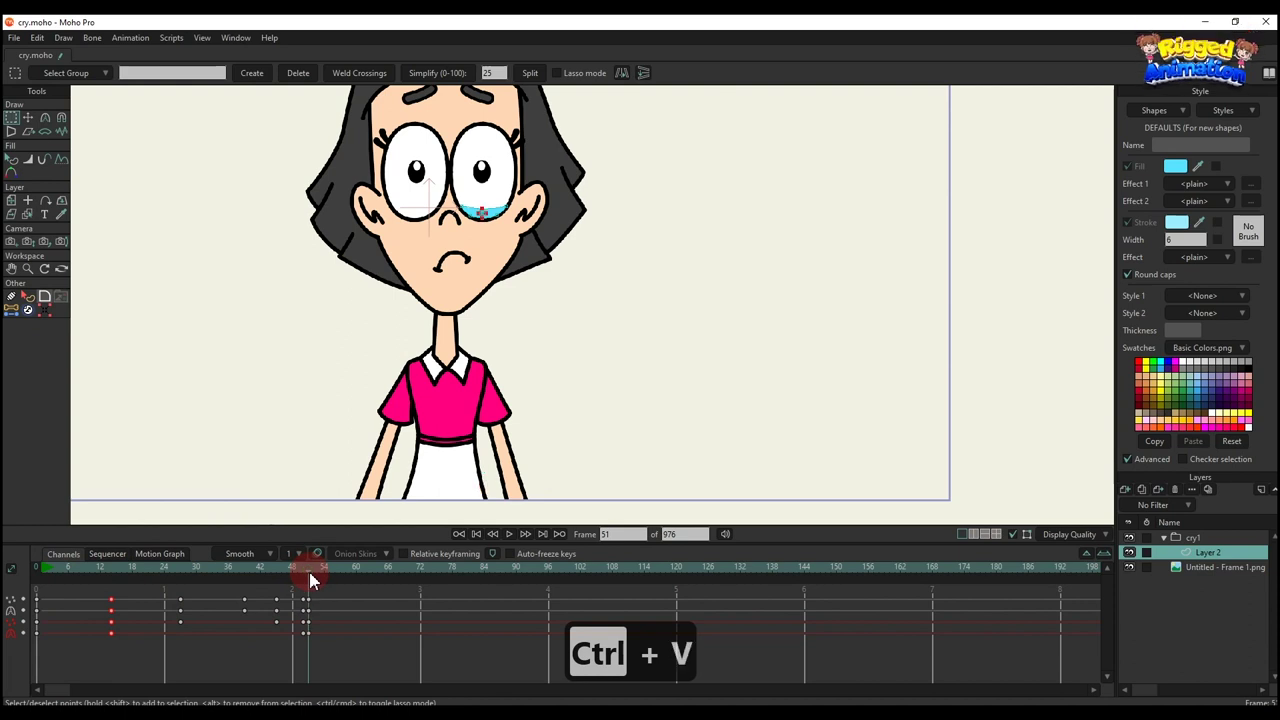
Step: Copy the lower droplet's point motion keyframe from frame 14 and paste it at frame 46
click(313, 568)
scroll(500, 200, down, 3)
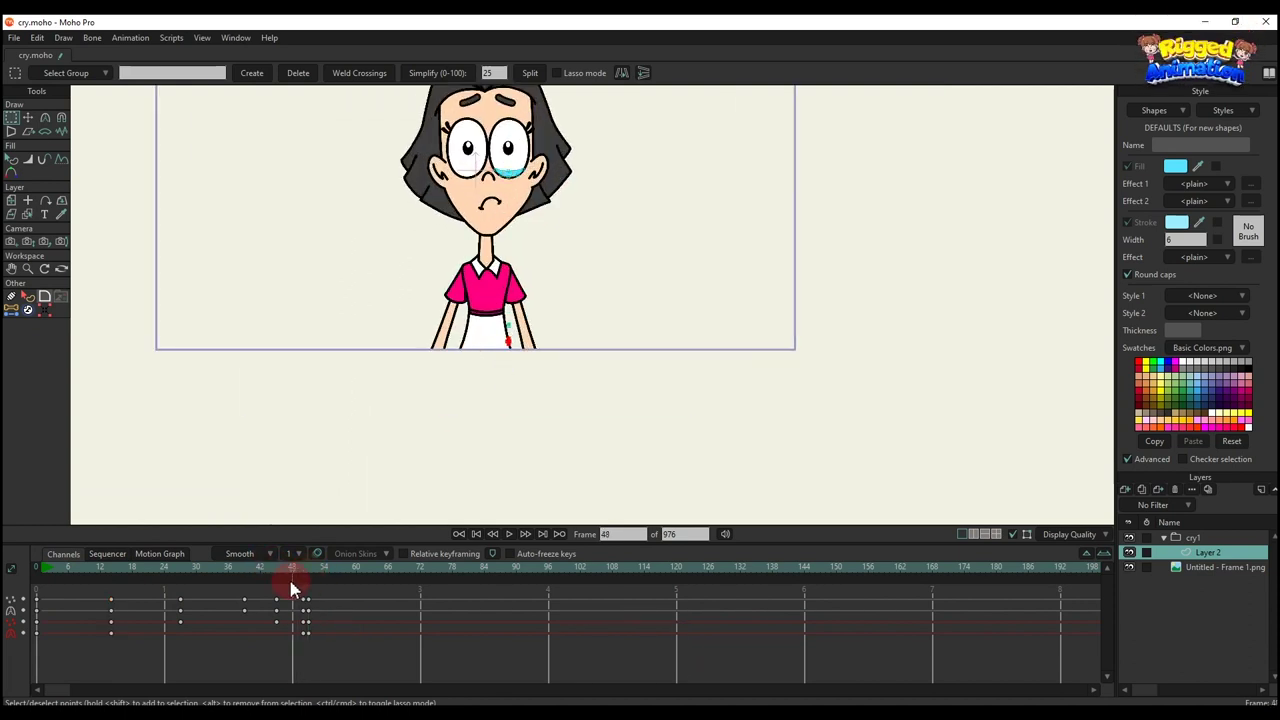
scroll(515, 308, up, 2)
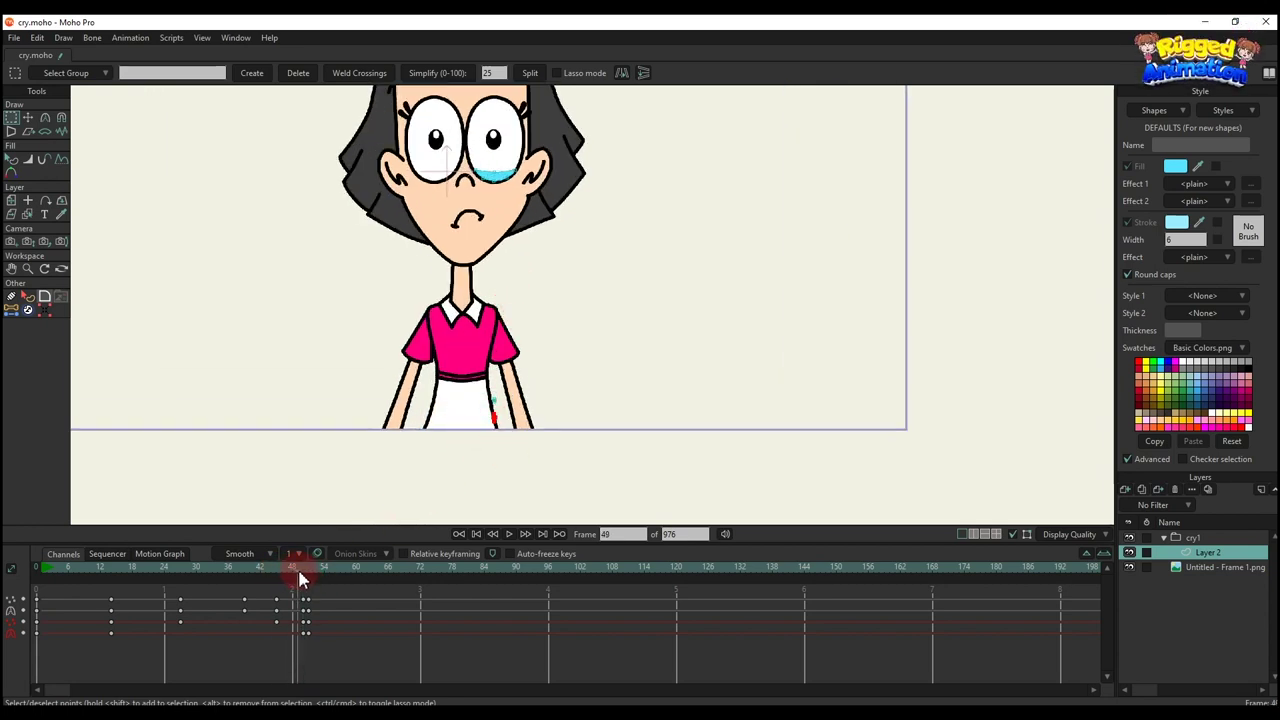
scroll(471, 386, up, 1)
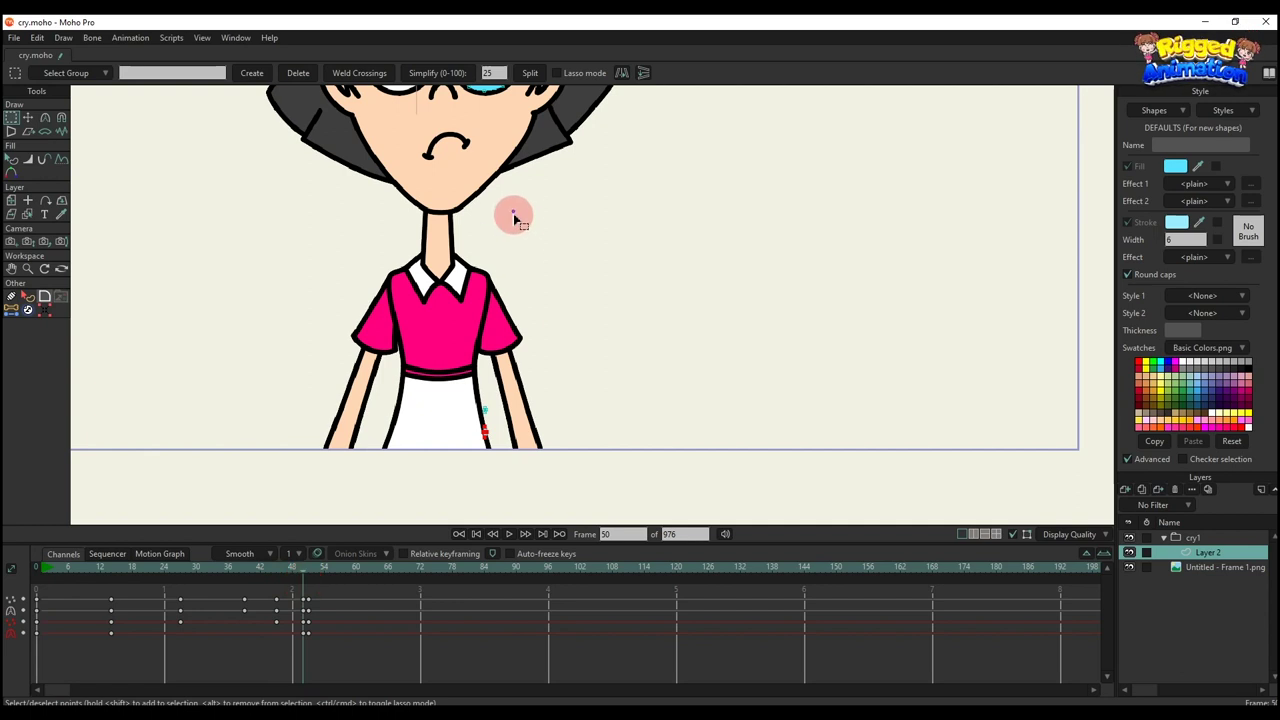
drag(513, 213, 516, 270)
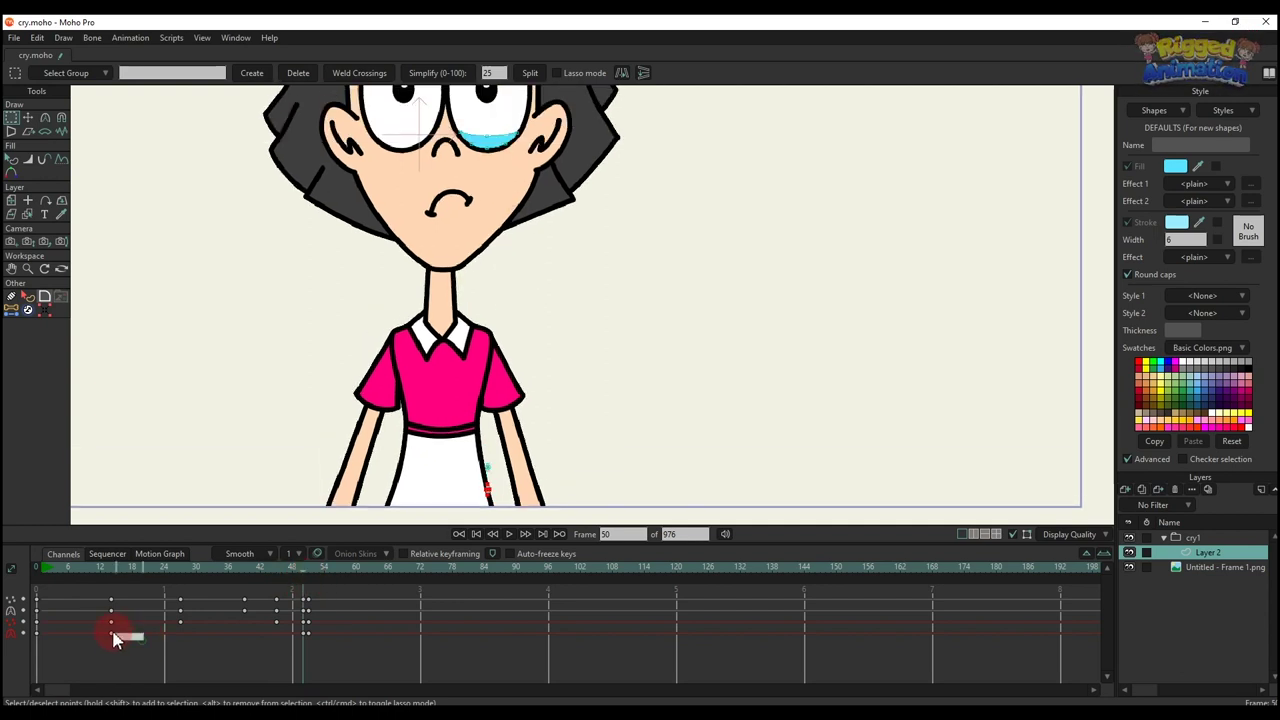
key(ctrl+c)
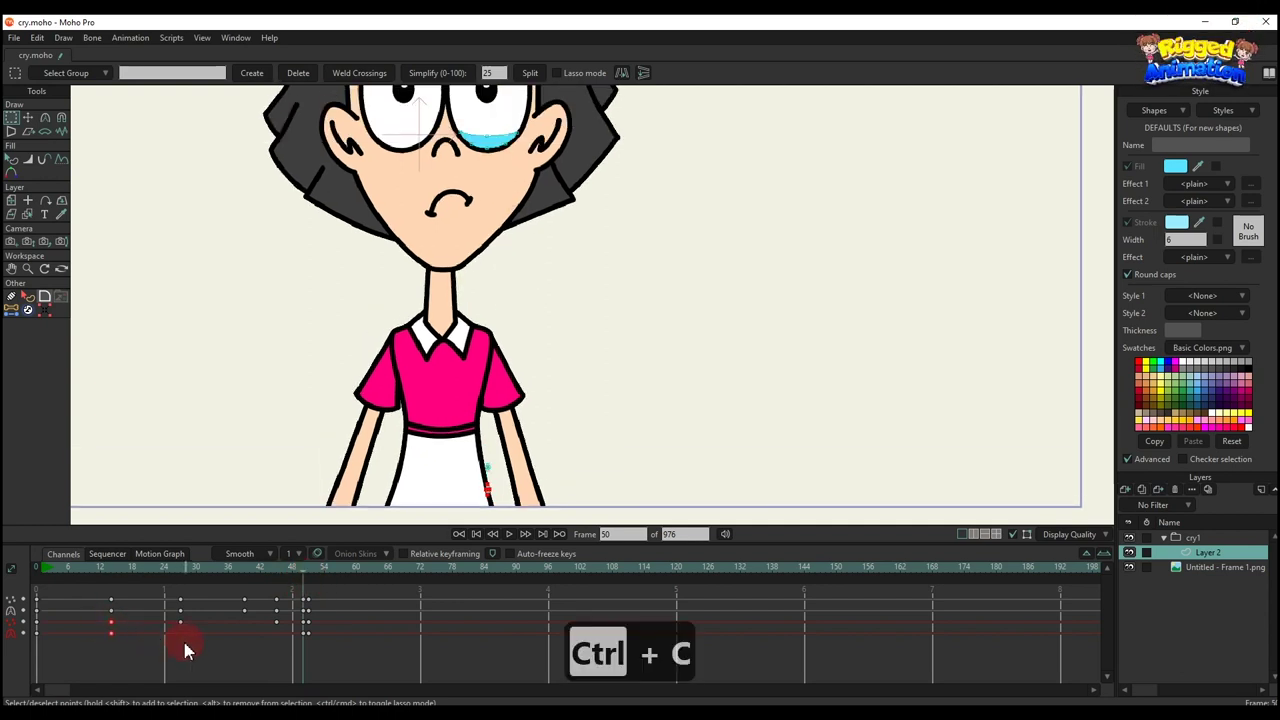
click(278, 572)
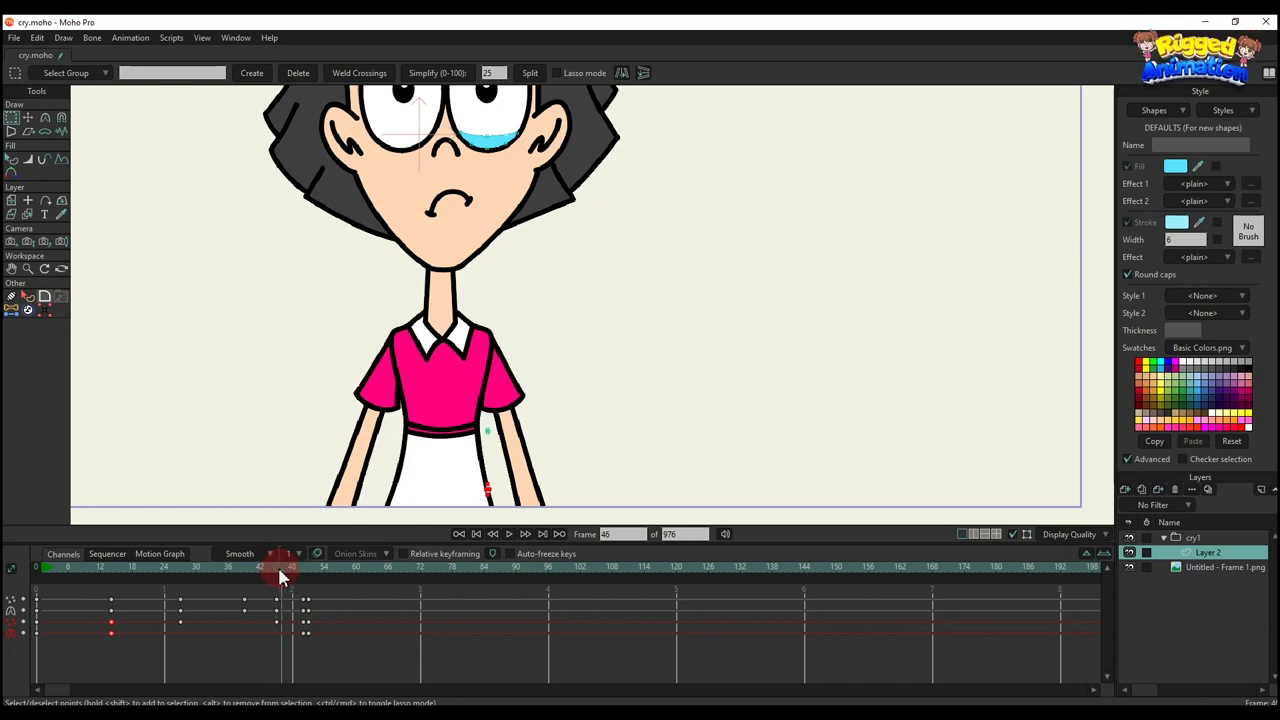
key(ctrl+c)
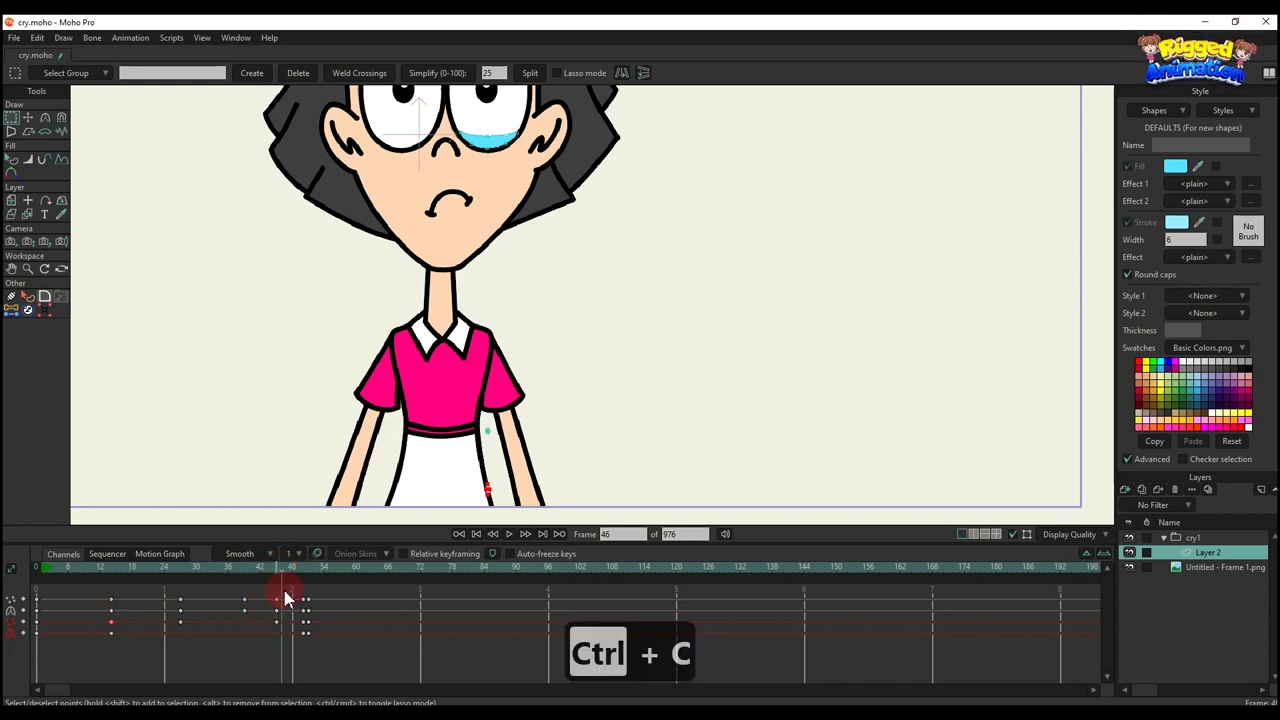
key(ctrl+v)
Step: Delete the lower droplet's point motion keyframe at frame 50 and check the droplet around frames 46 to 51
click(478, 155)
click(425, 517)
click(304, 622)
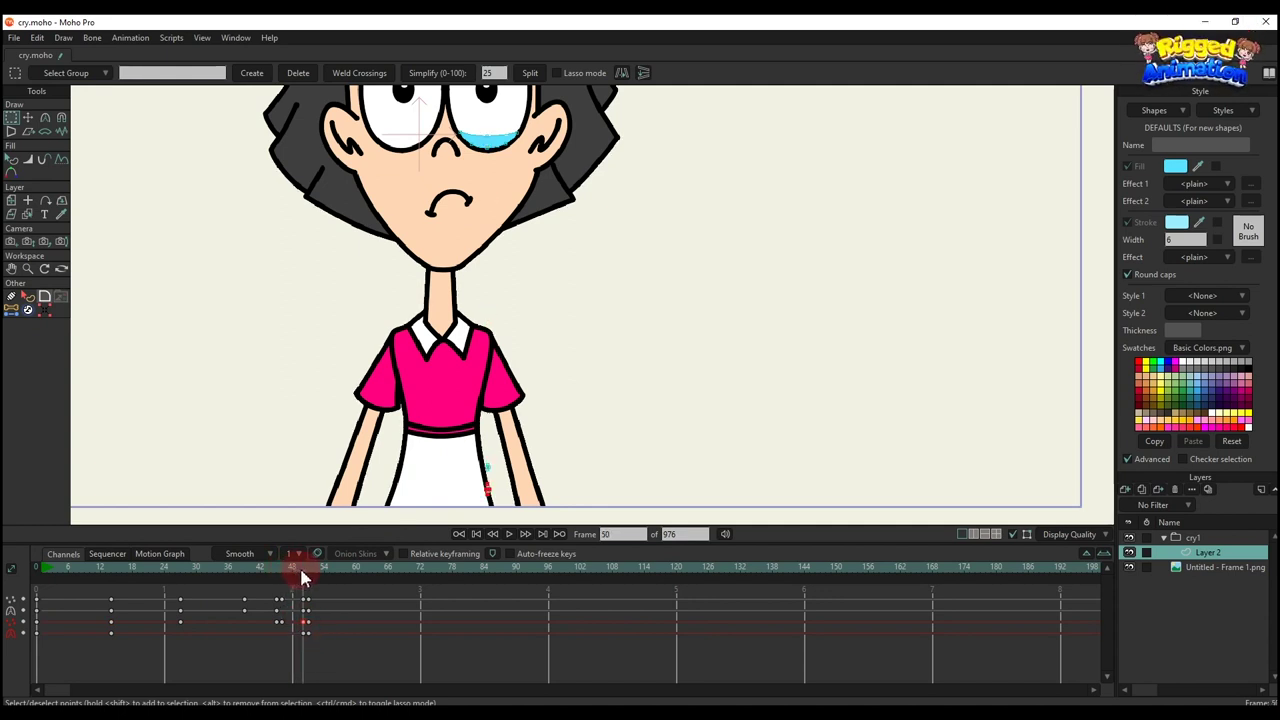
key(BackSpace)
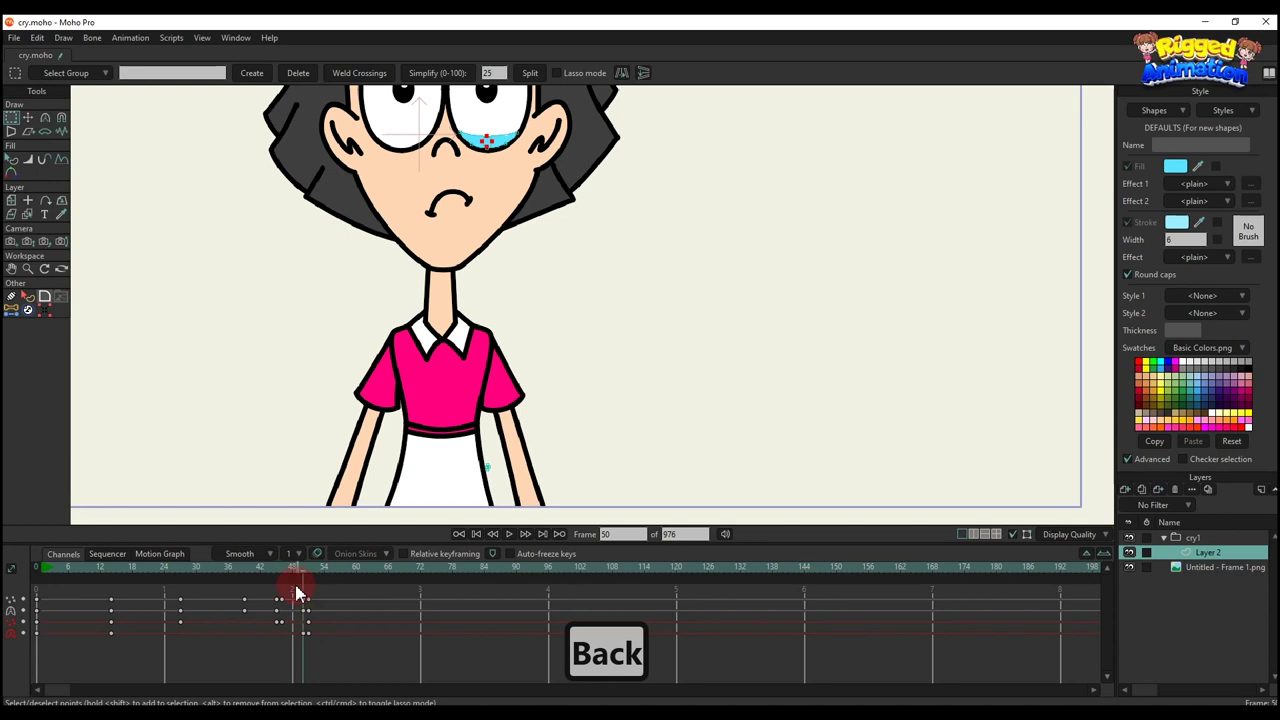
click(283, 568)
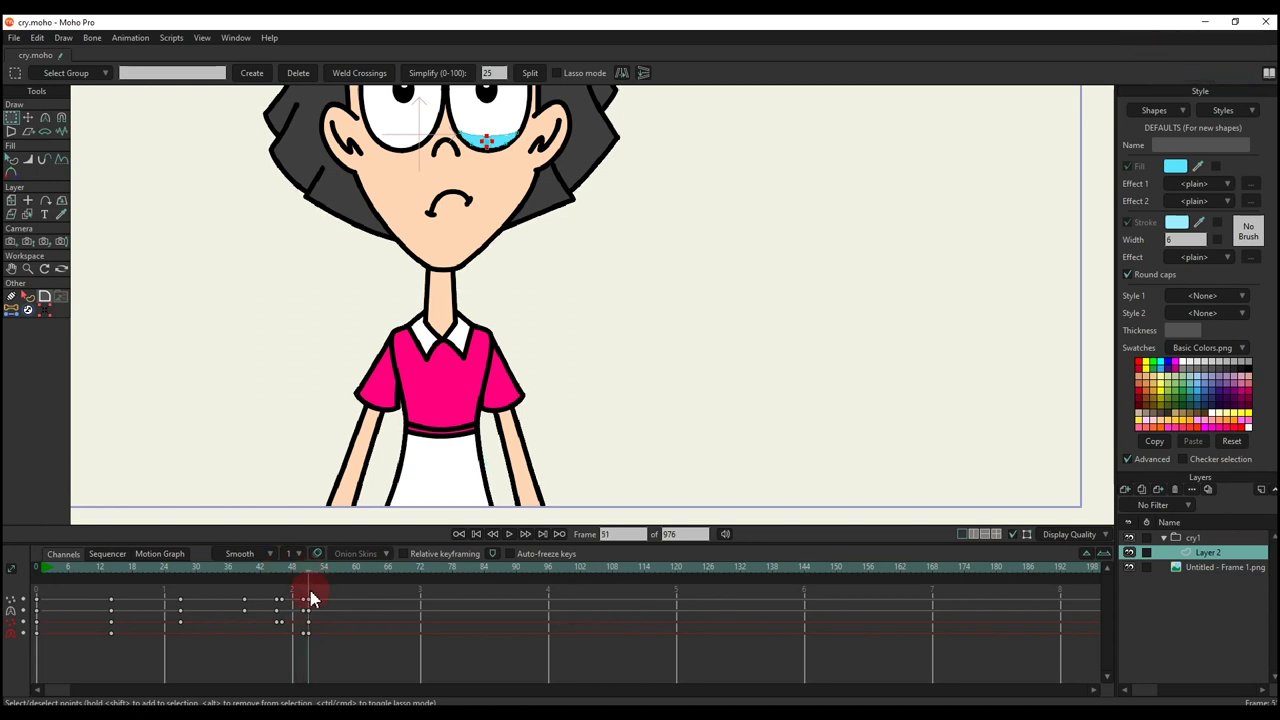
drag(308, 603, 309, 600)
Step: Make all the tear's keyframes at frame 51 cycle back to absolute frame 15
drag(128, 652, 102, 598)
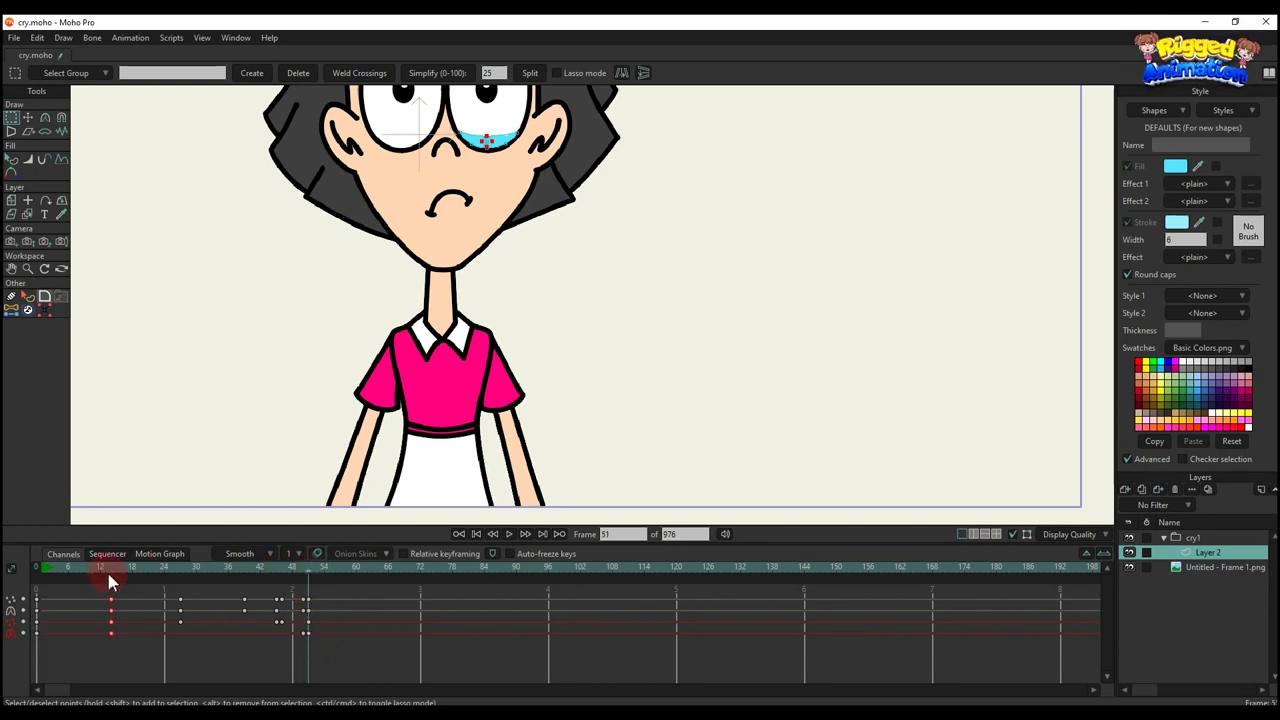
click(309, 567)
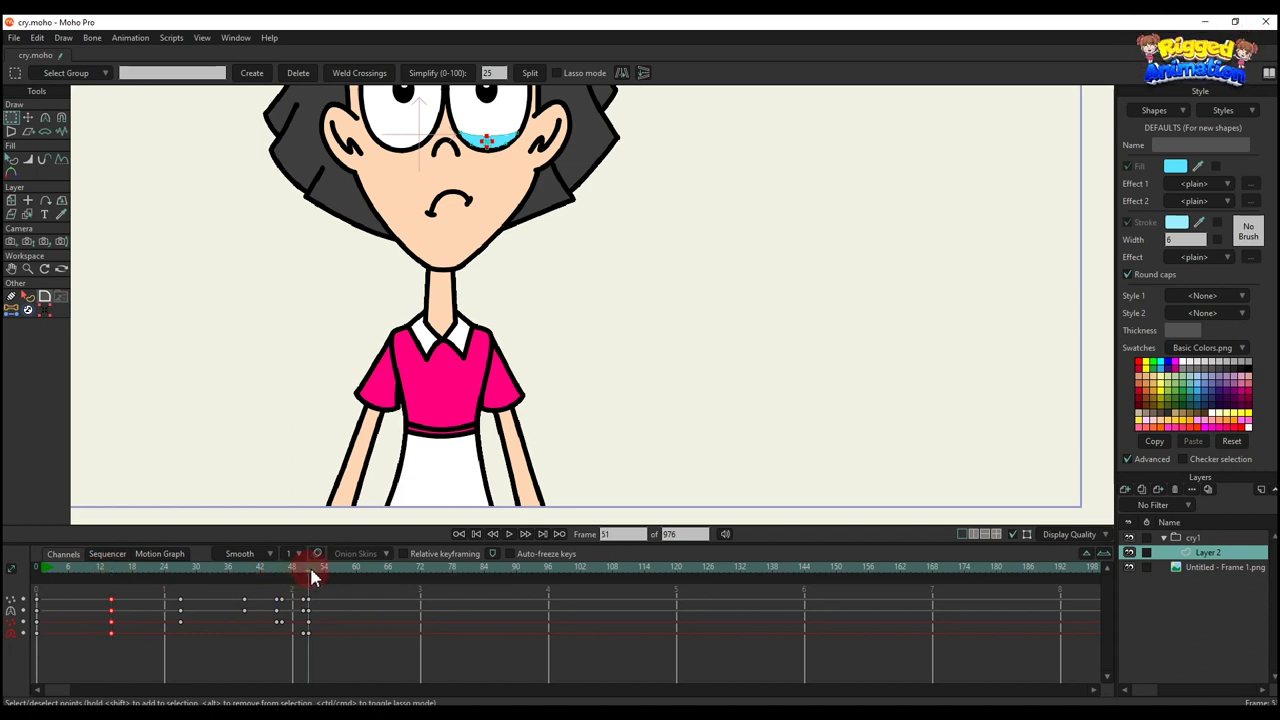
drag(322, 660, 313, 603)
right_click(309, 607)
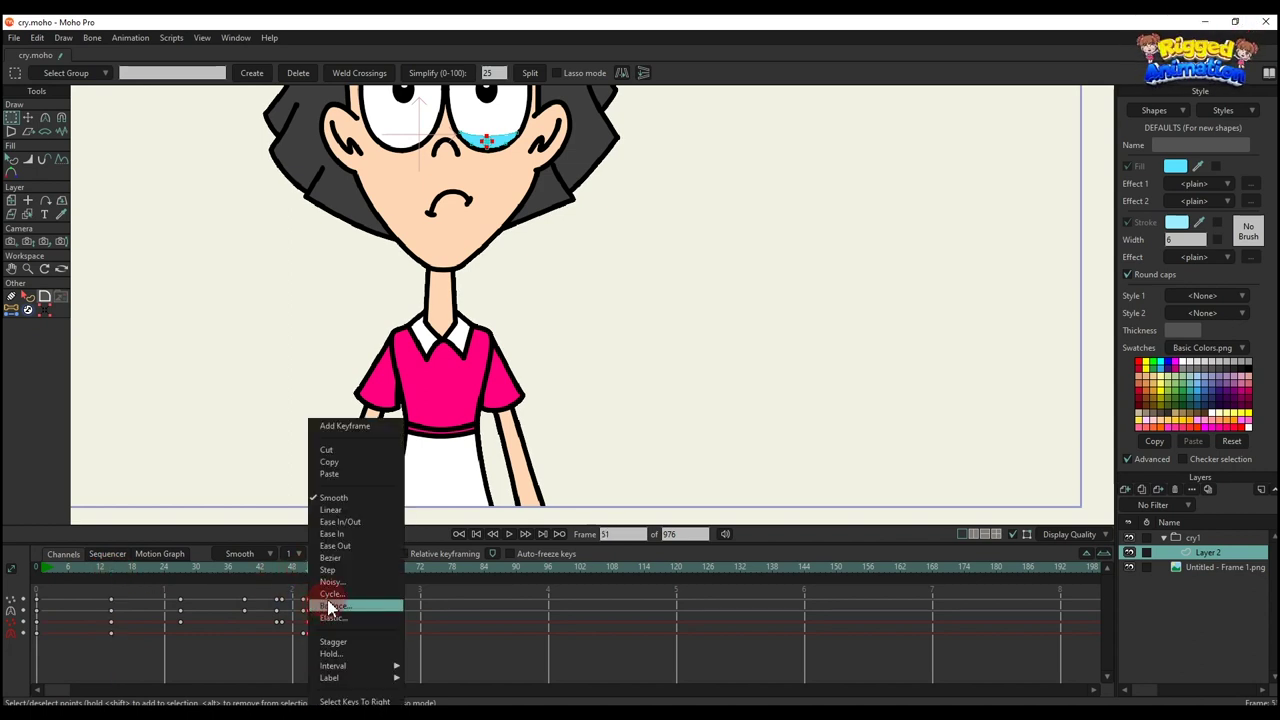
click(329, 606)
click(668, 137)
text(15)
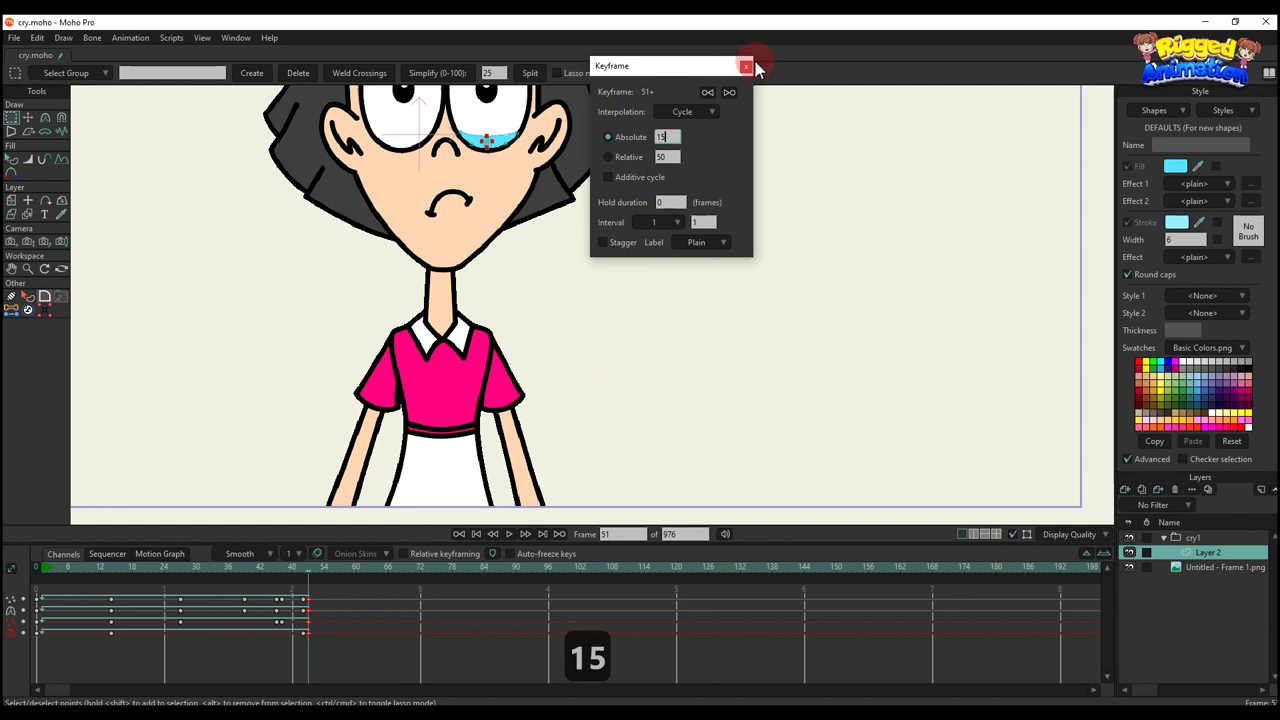
click(633, 270)
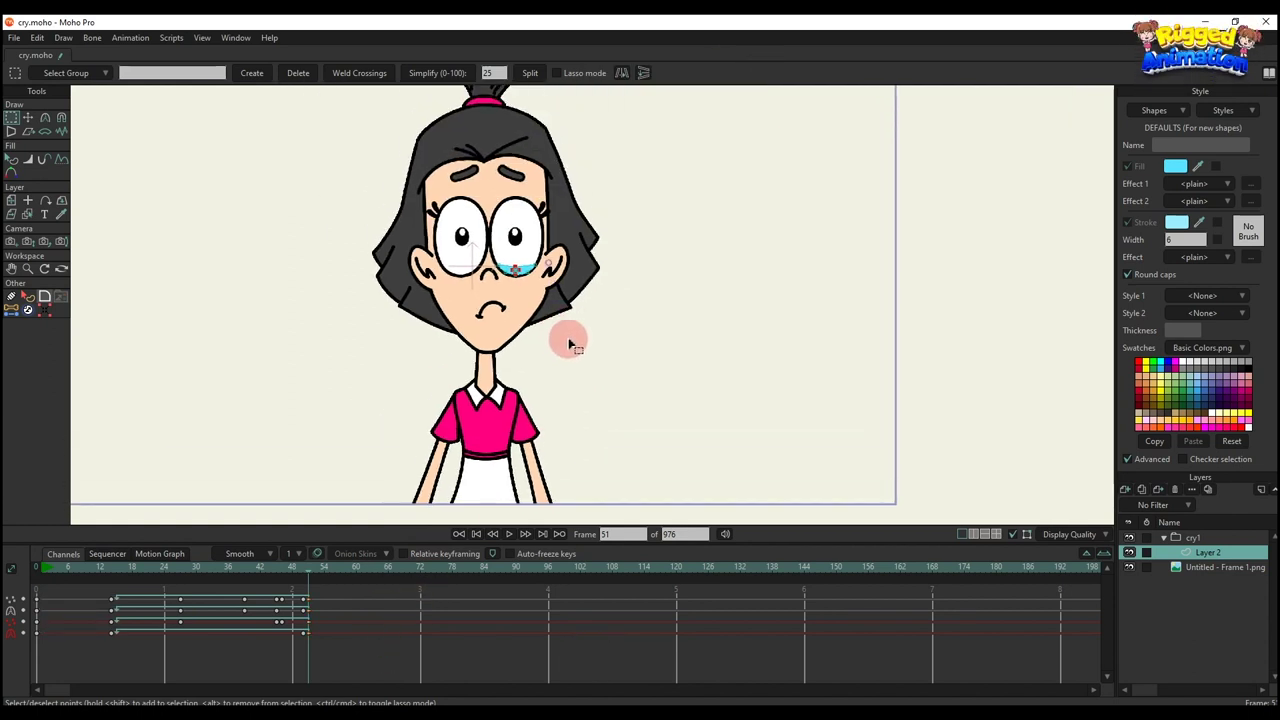
Step: Turn on noisy outlines, noisy fills, animated noise and extra sketchy in the vector settings of the tear's Layer 2
click(1200, 540)
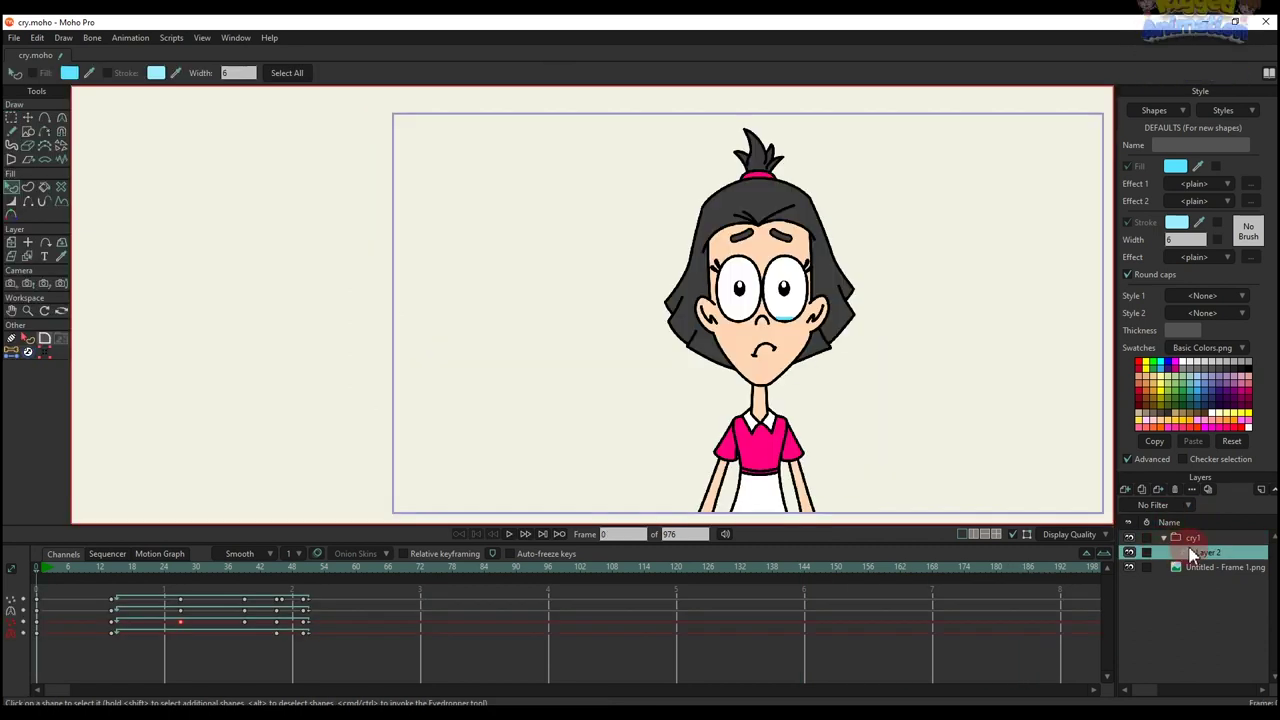
double_click(1208, 552)
click(362, 68)
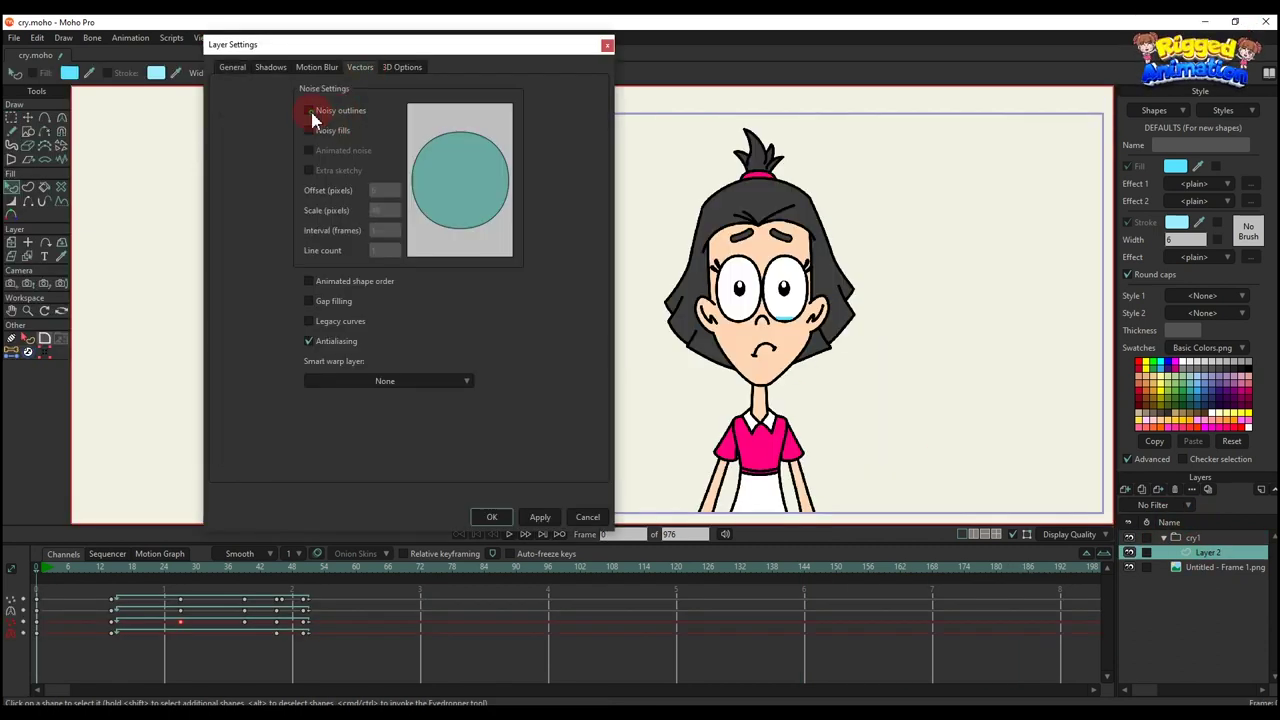
click(310, 110)
click(310, 130)
click(310, 150)
click(310, 170)
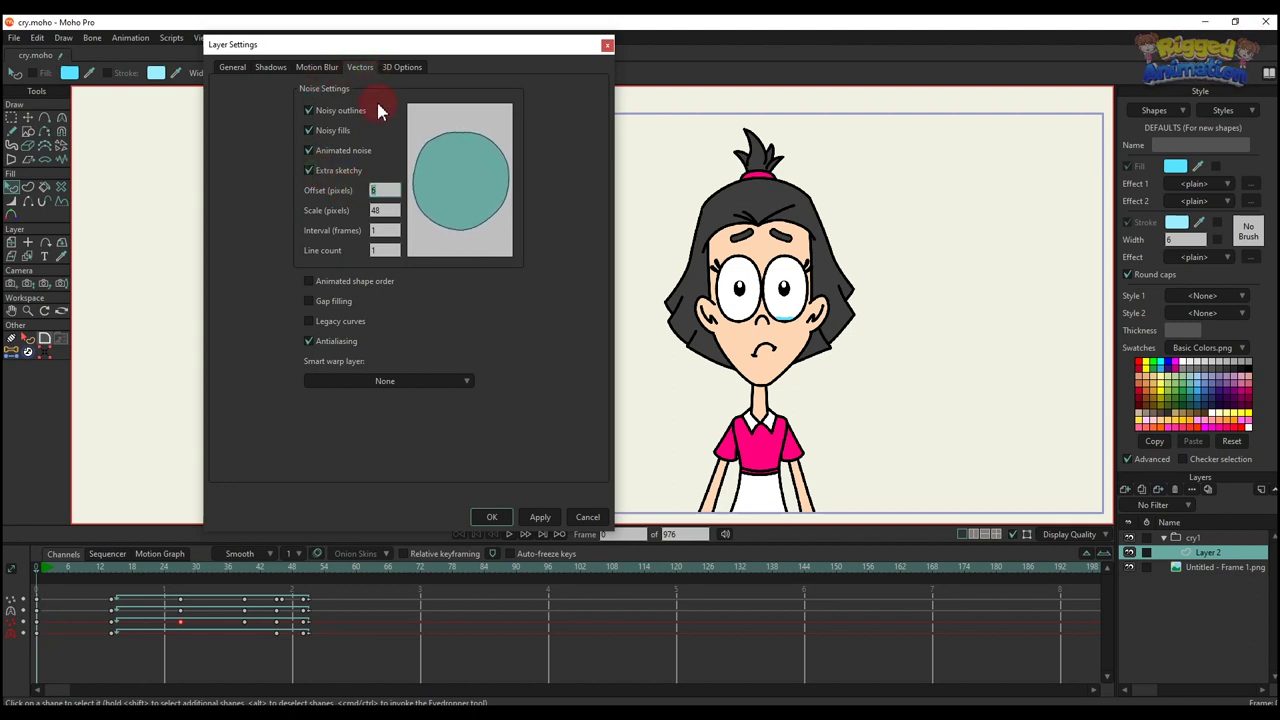
Step: Set the tear layer's noise offset to 1 pixel and scale to 100 pixels, and accept the layer settings
text(1)
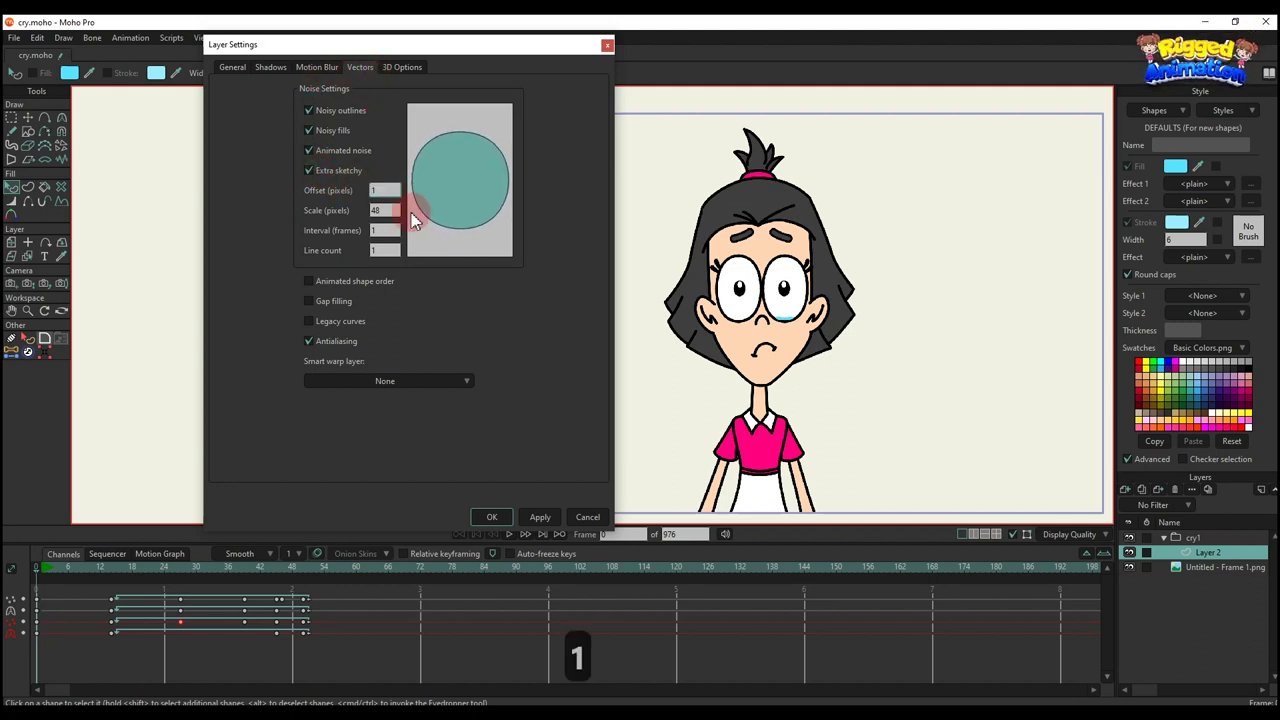
click(356, 212)
text(100)
click(384, 229)
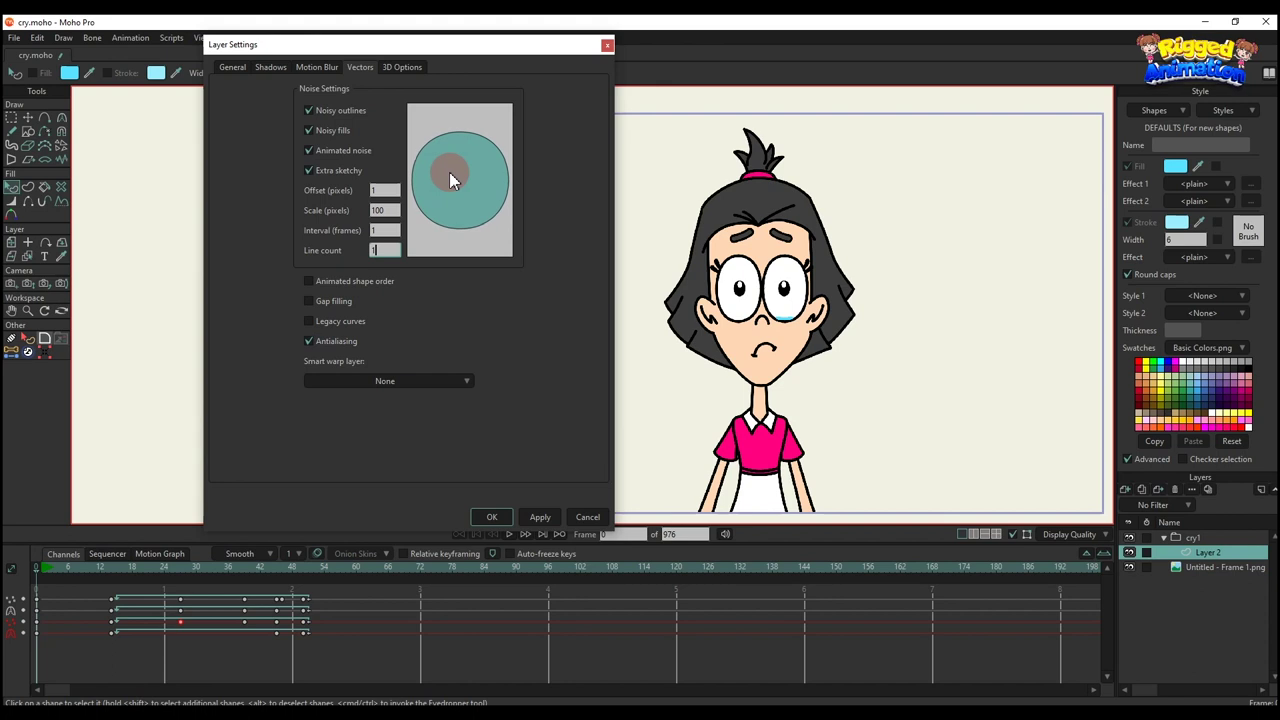
click(491, 517)
Step: Advance through the frames from frame 3 and examine the looping tear and its noise up close
click(48, 569)
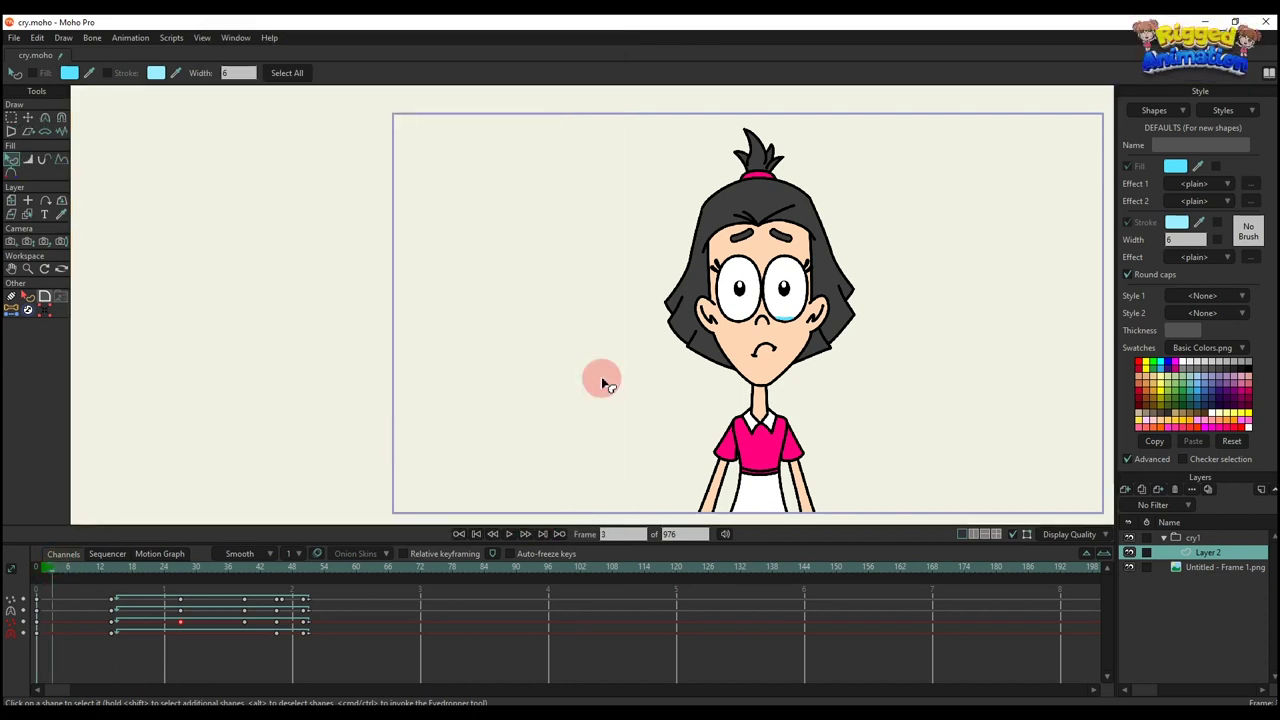
scroll(736, 333, up, 5)
drag(738, 344, 646, 406)
key(Right)
key(Right)
key(Right)
key(Right)
key(Right)
key(Right)
key(Right)
key(Right)
key(Right)
key(Right)
key(Right)
key(Right)
key(Right)
key(Right)
key(Right)
key(Right)
key(Right)
key(Right)
key(Right)
key(Right)
key(Right)
key(Right)
key(Right)
key(Right)
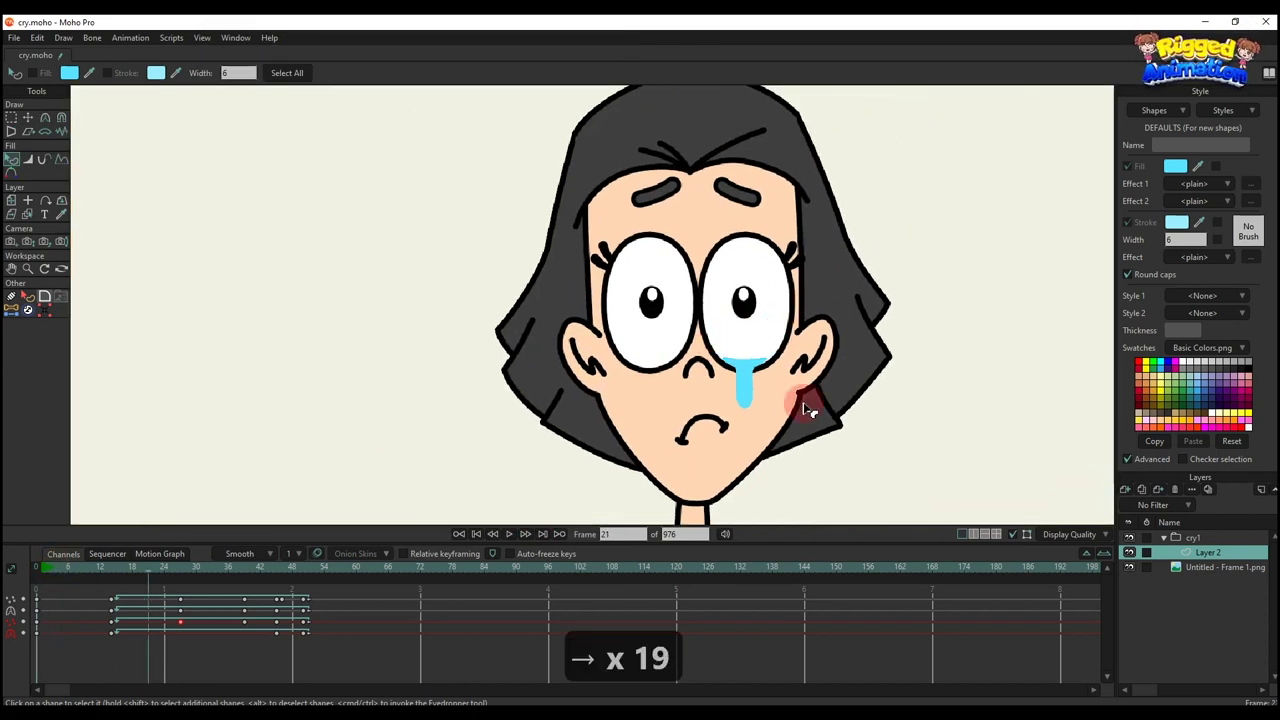
key(Right)
key(Right)
key(Right)
key(Right)
key(Right)
key(Right)
key(Right)
key(Right)
key(Right)
key(Right)
key(Right)
key(Right)
key(Right)
key(Right)
key(Right)
key(Right)
key(Right)
key(Right)
key(Right)
key(Right)
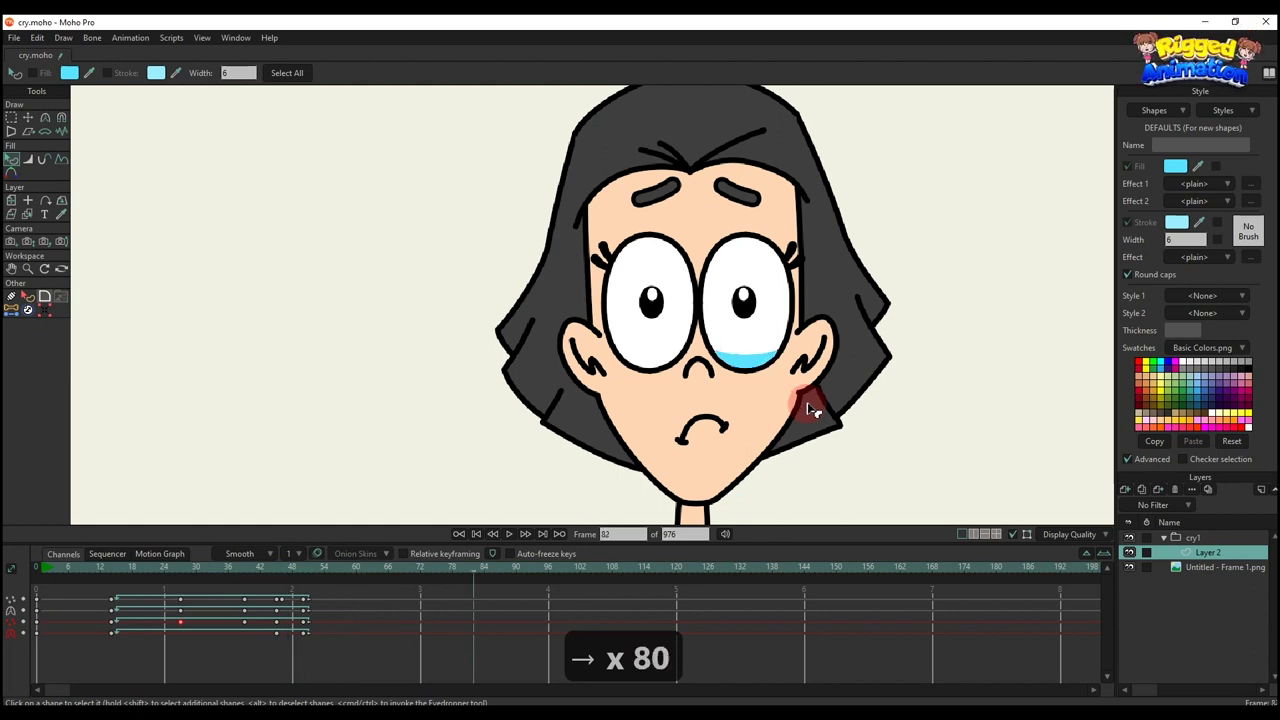
key(Right)
key(Right)
key(Right)
key(Right)
key(Right)
key(Right)
key(Right)
key(Right)
key(Right)
key(Right)
key(Right)
key(Right)
key(Right)
key(Right)
key(Right)
key(Right)
key(Right)
key(Right)
key(Right)
key(Right)
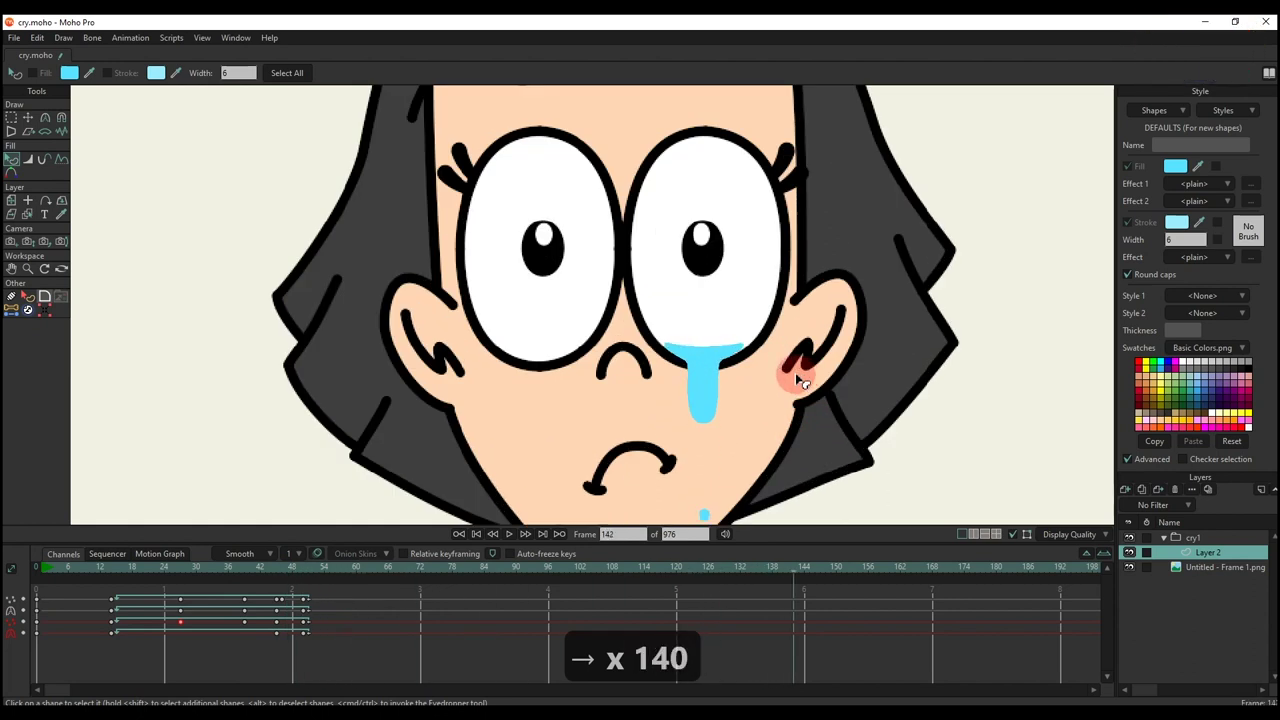
key(Right)
key(Right)
key(Right)
key(Right)
key(Right)
key(Right)
key(Right)
key(Right)
key(Right)
key(Right)
key(Right)
key(Right)
key(Right)
key(Right)
key(Right)
key(Right)
key(Right)
key(Right)
key(Right)
key(Right)
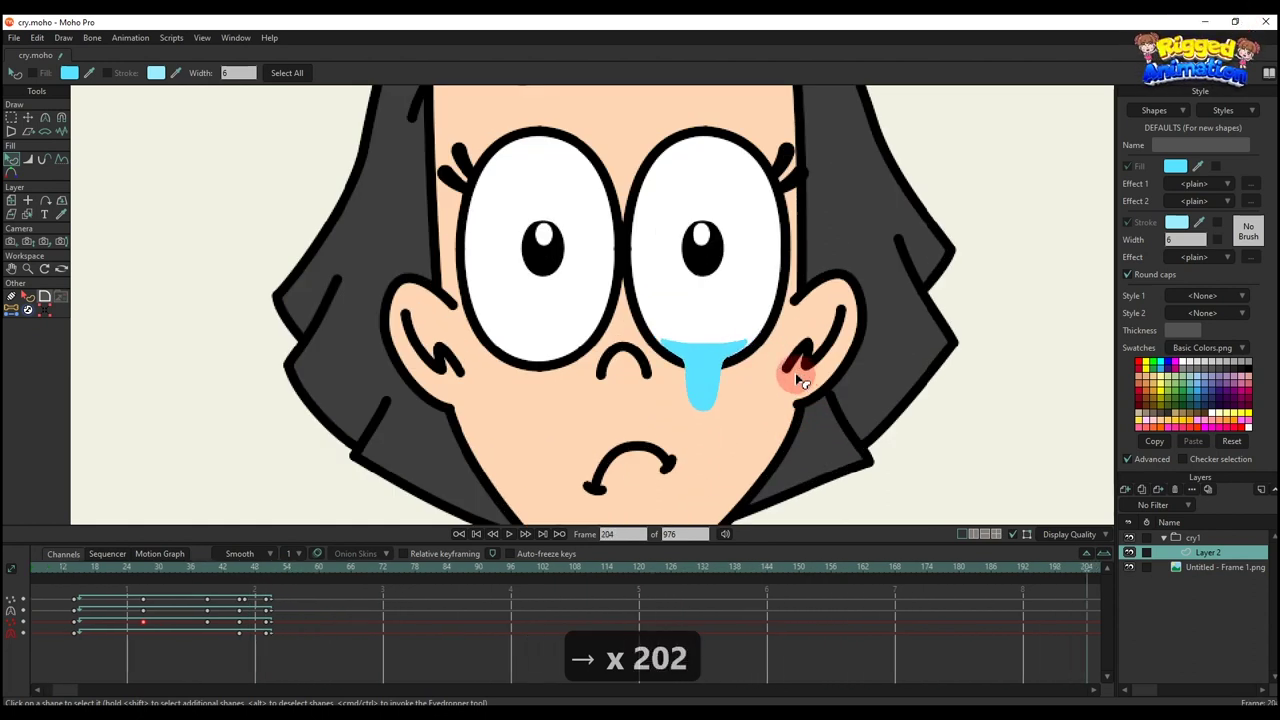
key(Right)
key(Right)
key(Right)
key(Right)
key(Right)
key(Right)
key(Right)
key(Right)
key(Right)
key(Right)
key(Right)
key(Right)
key(Right)
key(Right)
key(Right)
key(Right)
key(Right)
key(Right)
key(Right)
key(Right)
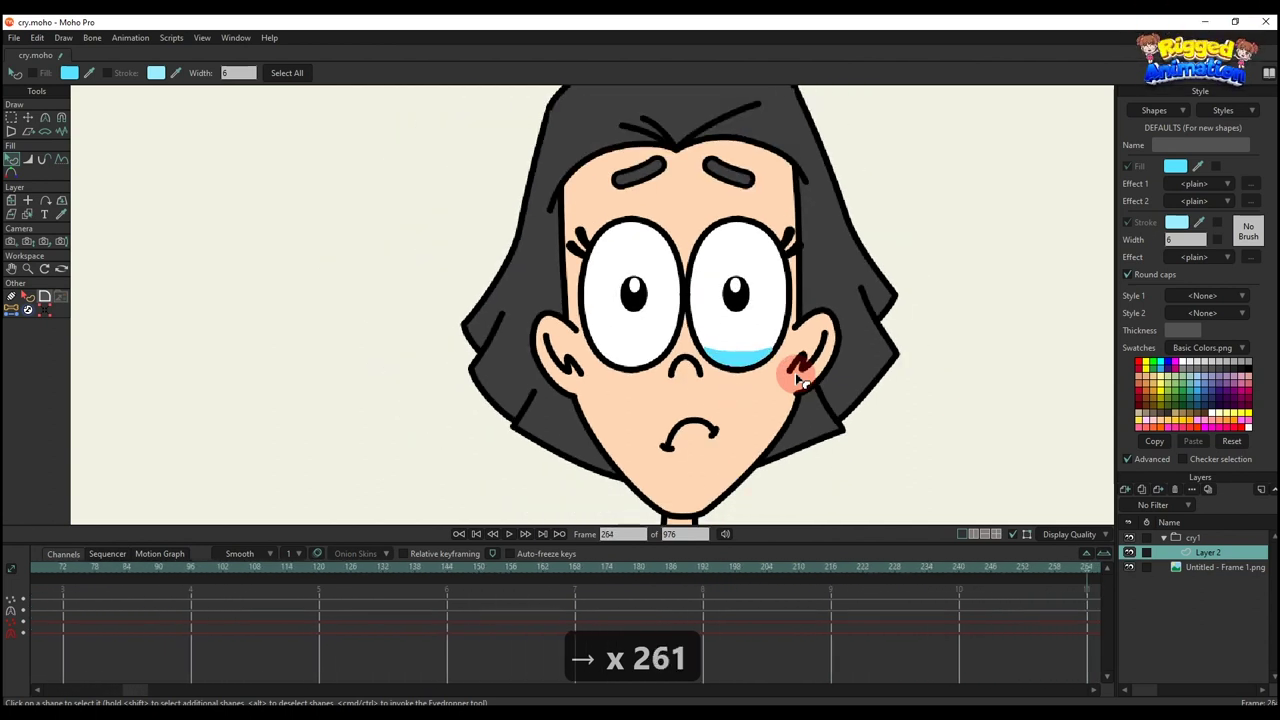
Step: Return to frame 0 and duplicate the tear layer inside the cry1 group
drag(165, 691, 52, 691)
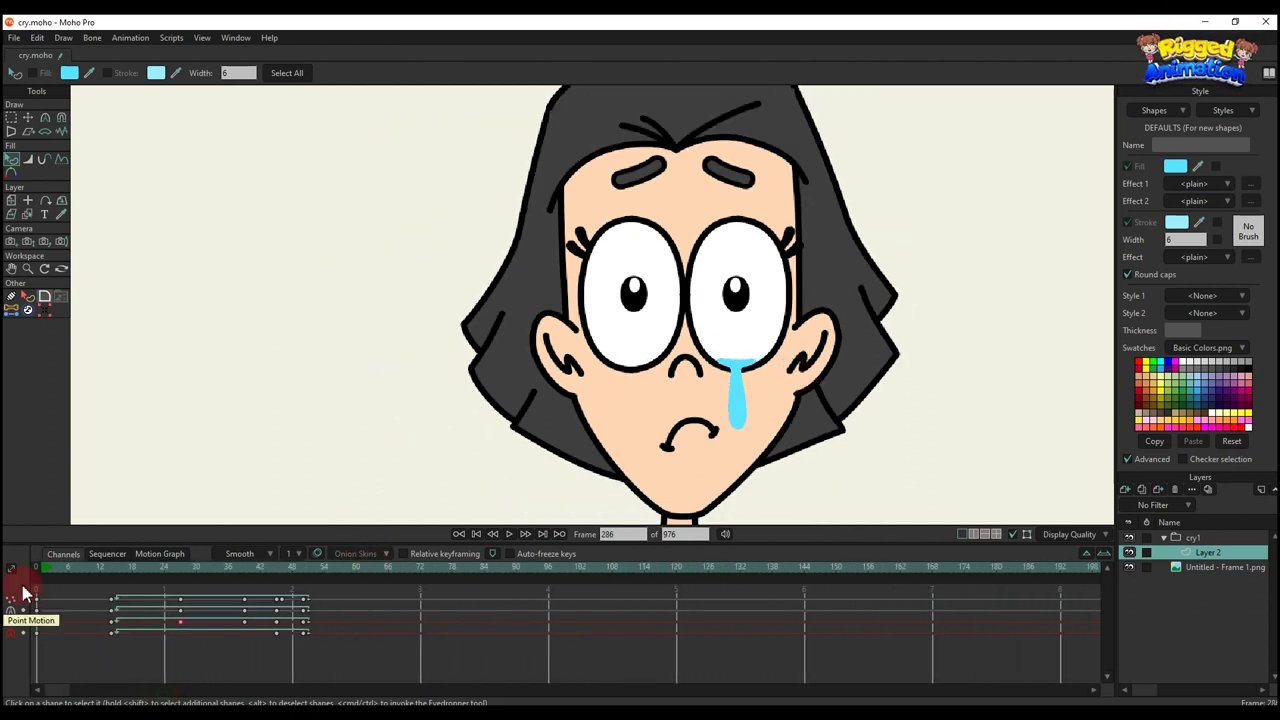
click(37, 567)
click(1146, 491)
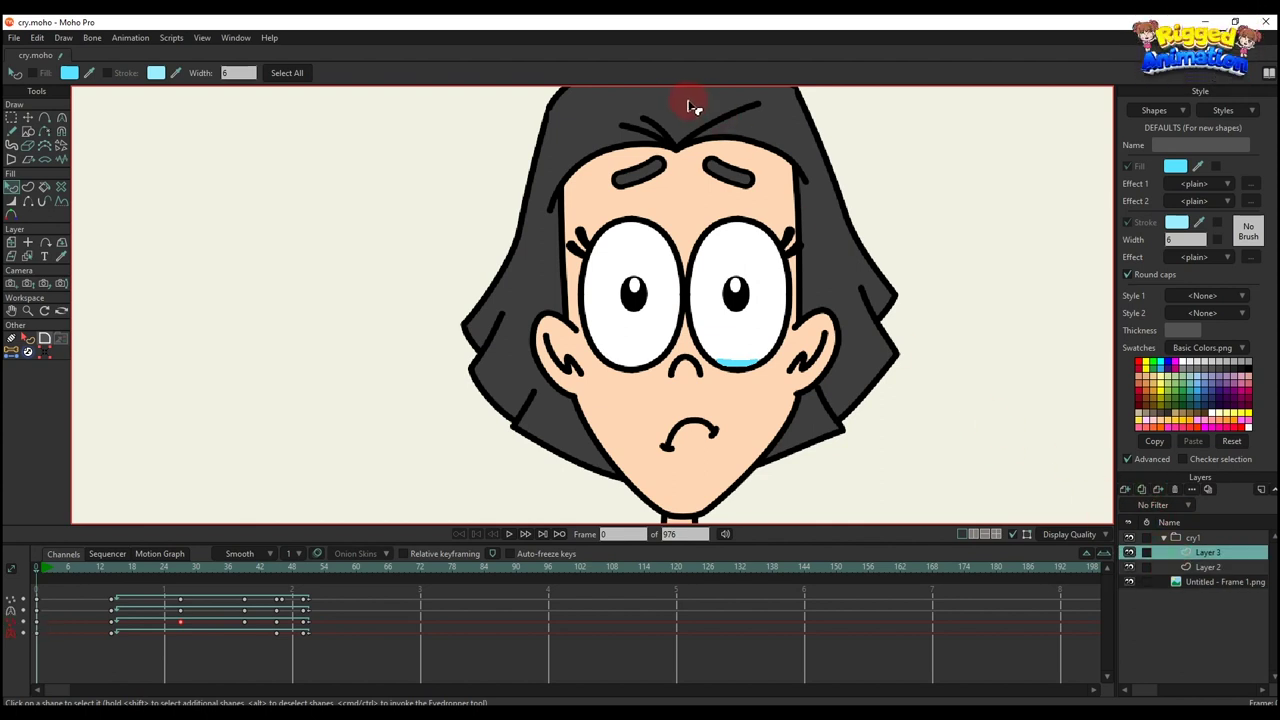
Step: Flip the duplicated tear layer horizontally and position it in the character's other eye
key(m)
click(645, 74)
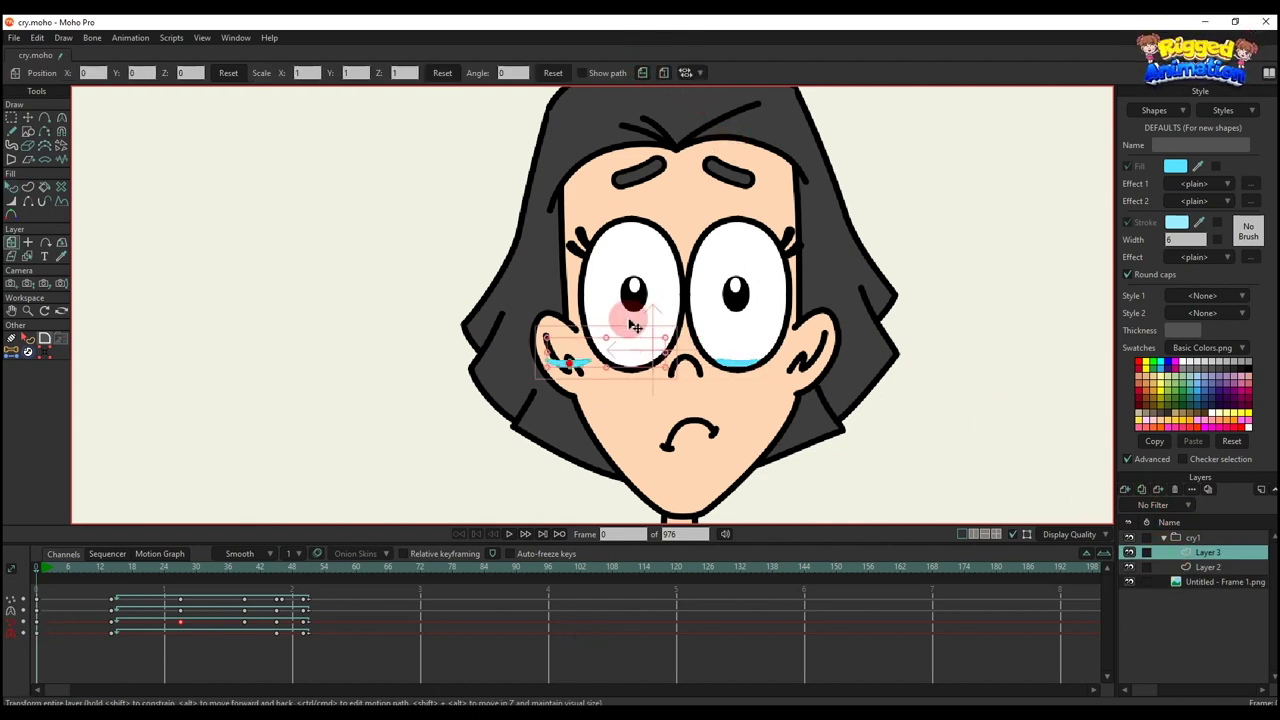
scroll(618, 336, up, 6)
drag(518, 409, 707, 430)
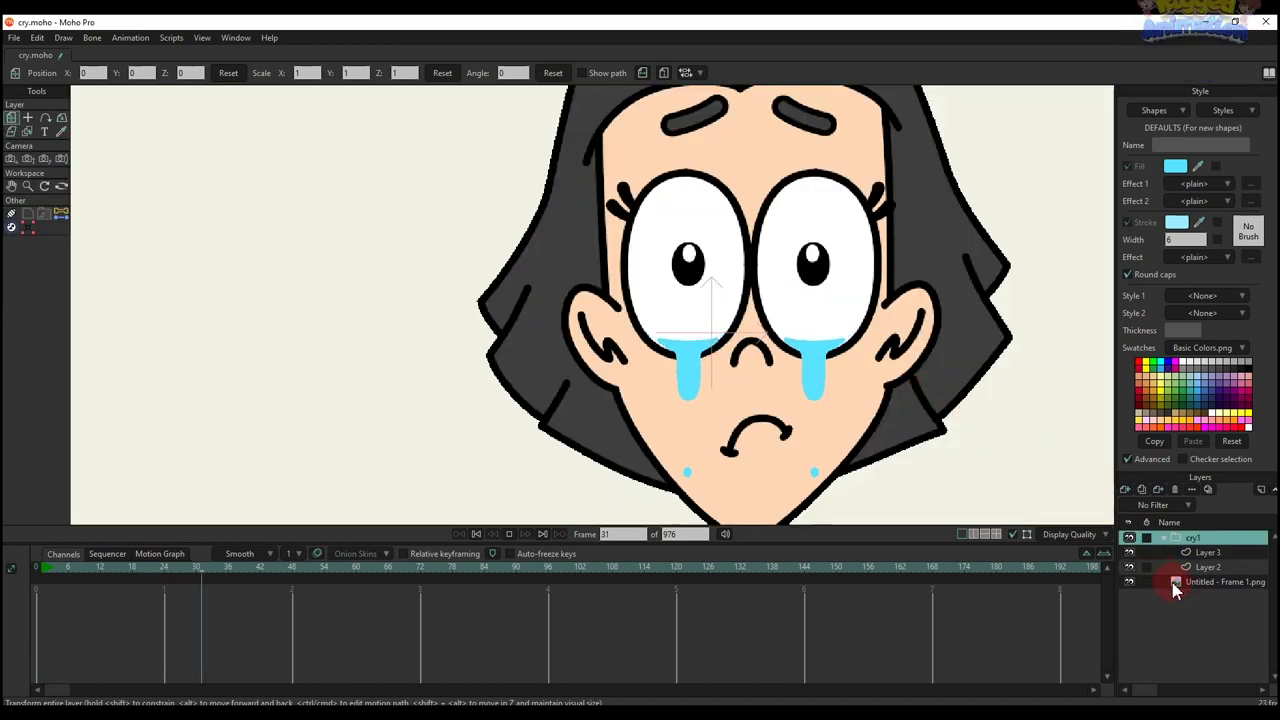
Step: Examine the tears streaming from both eyes during playback, stop it and return to frame 0
click(1172, 581)
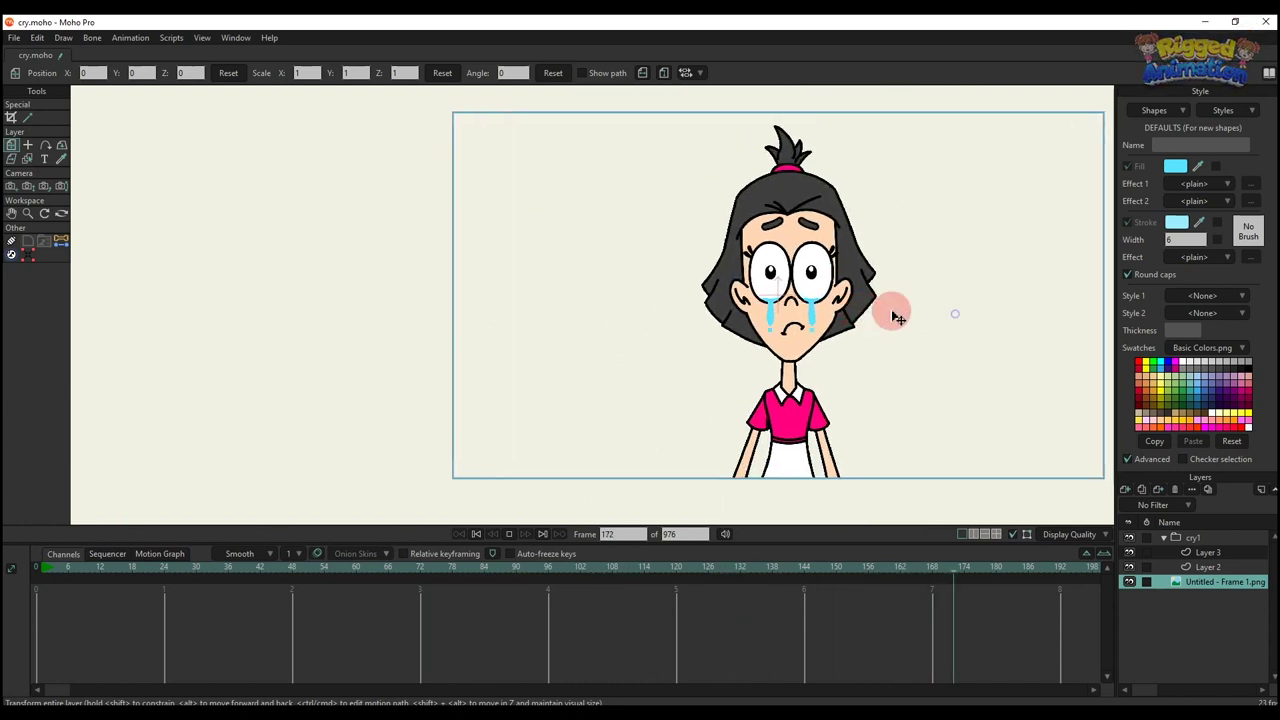
key(space)
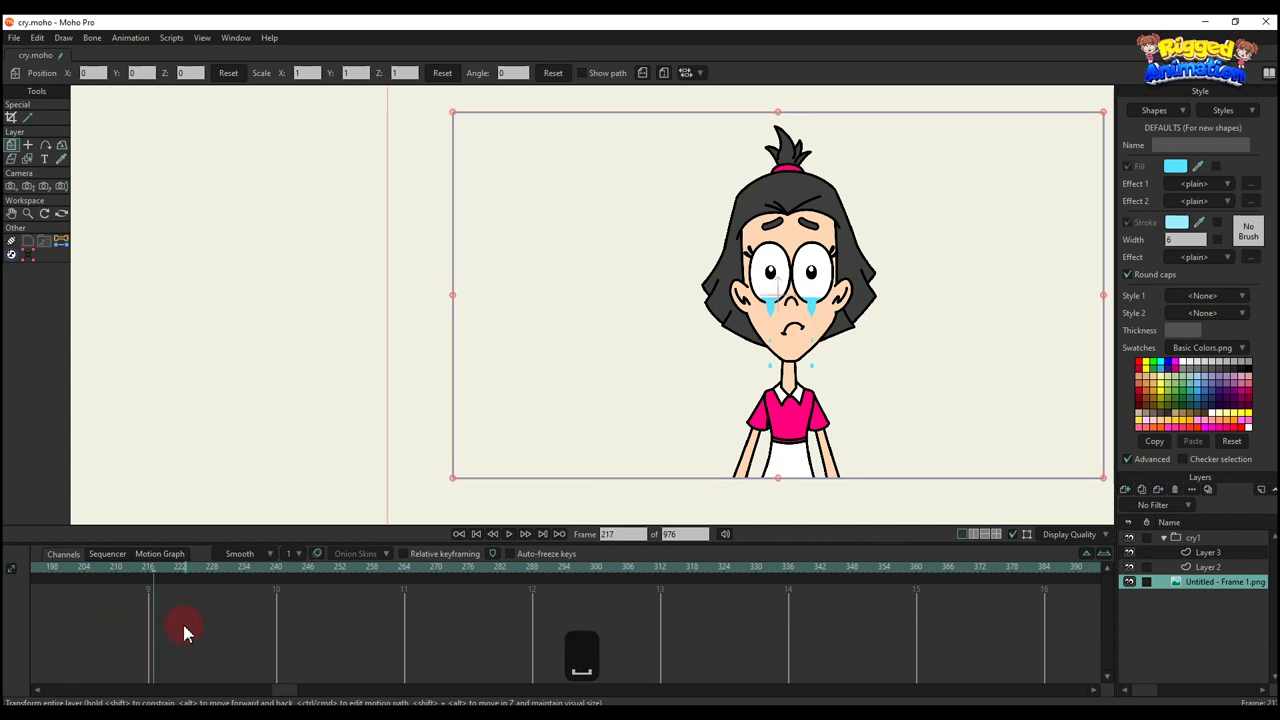
drag(284, 691, 50, 691)
click(38, 569)
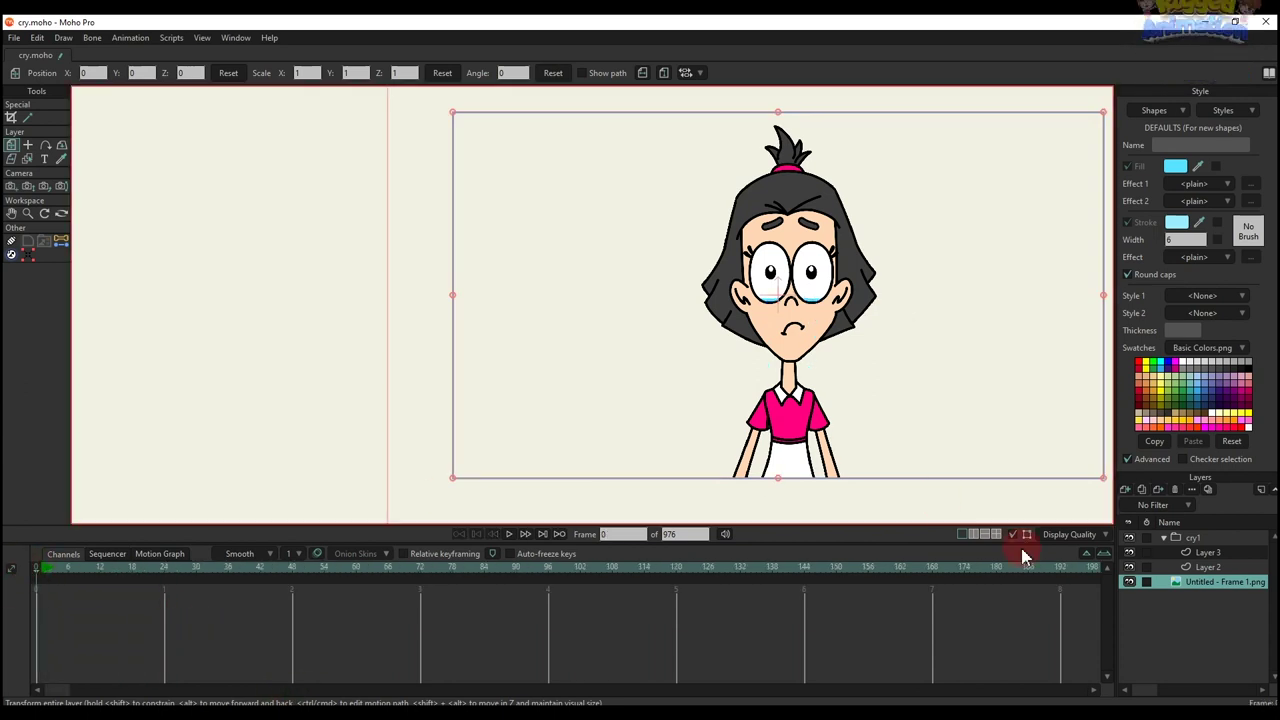
Step: Collapse the cry1 group, add a new vector layer above it and wrap that layer in its own group
click(1164, 538)
click(1125, 489)
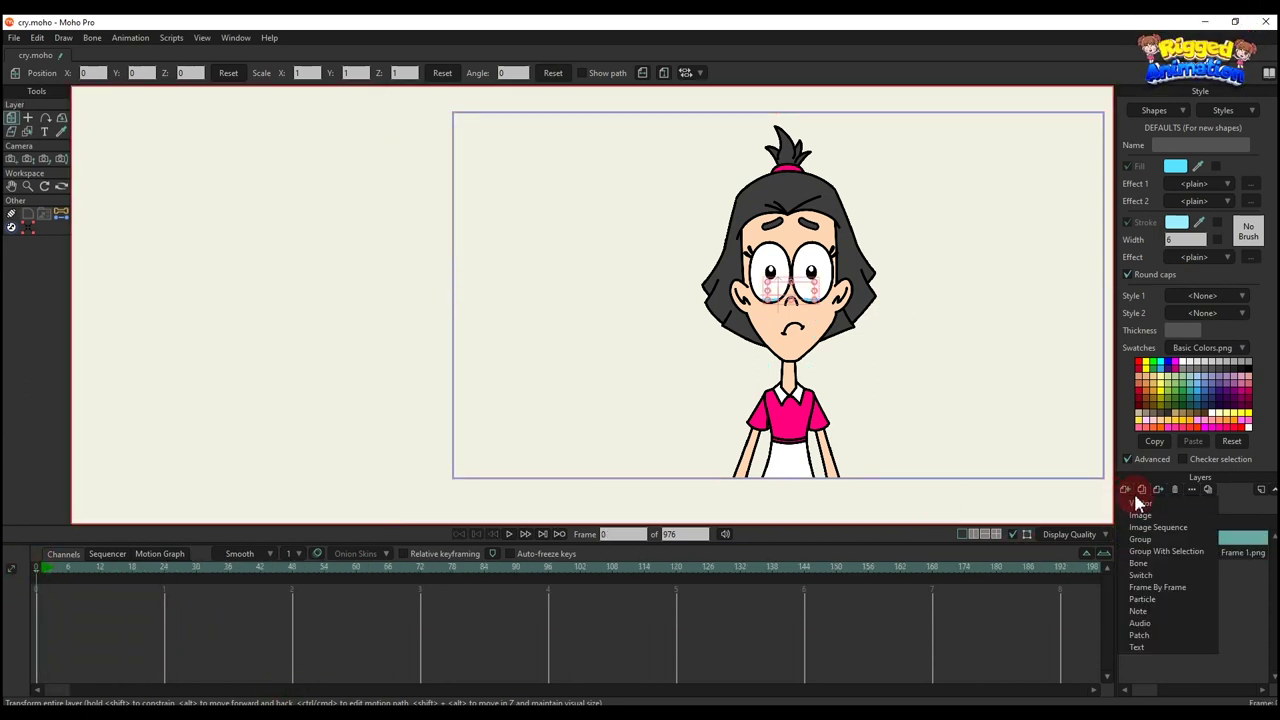
click(1160, 500)
right_click(1200, 538)
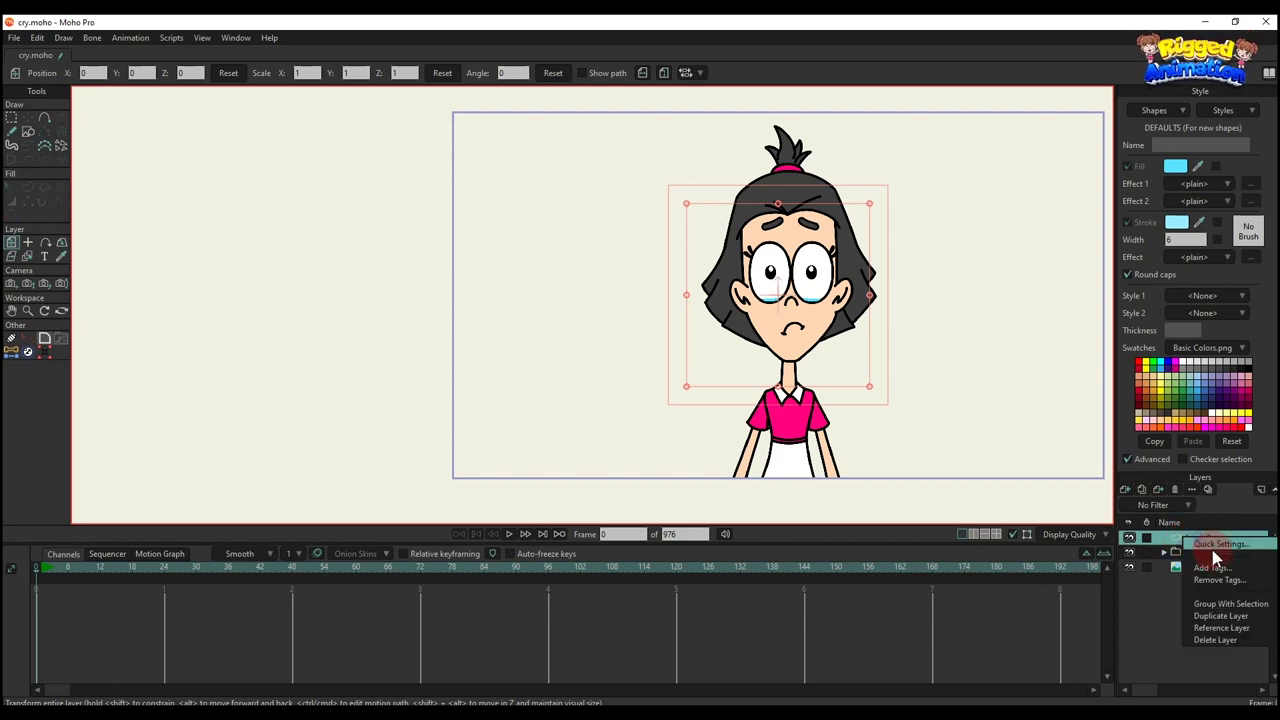
click(1228, 606)
scroll(845, 360, up, 2)
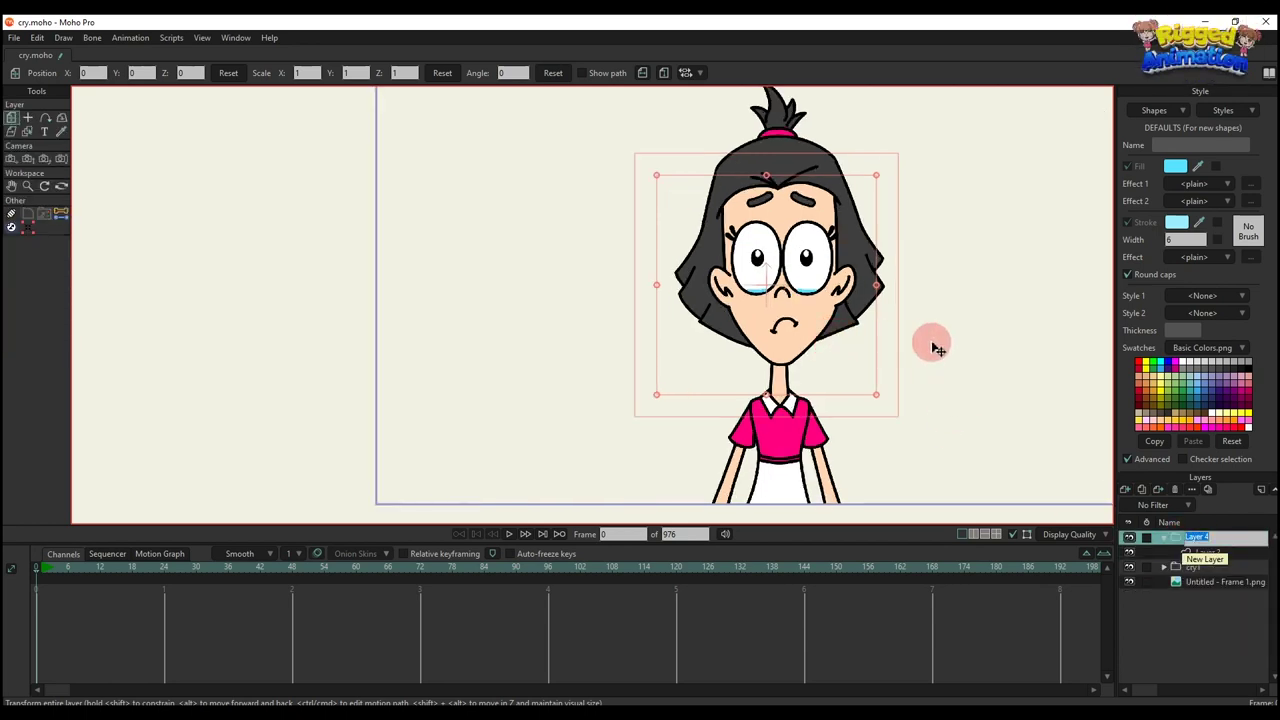
Step: Rename the new group cry2 and hide the cry1 group
click(1163, 538)
double_click(1210, 540)
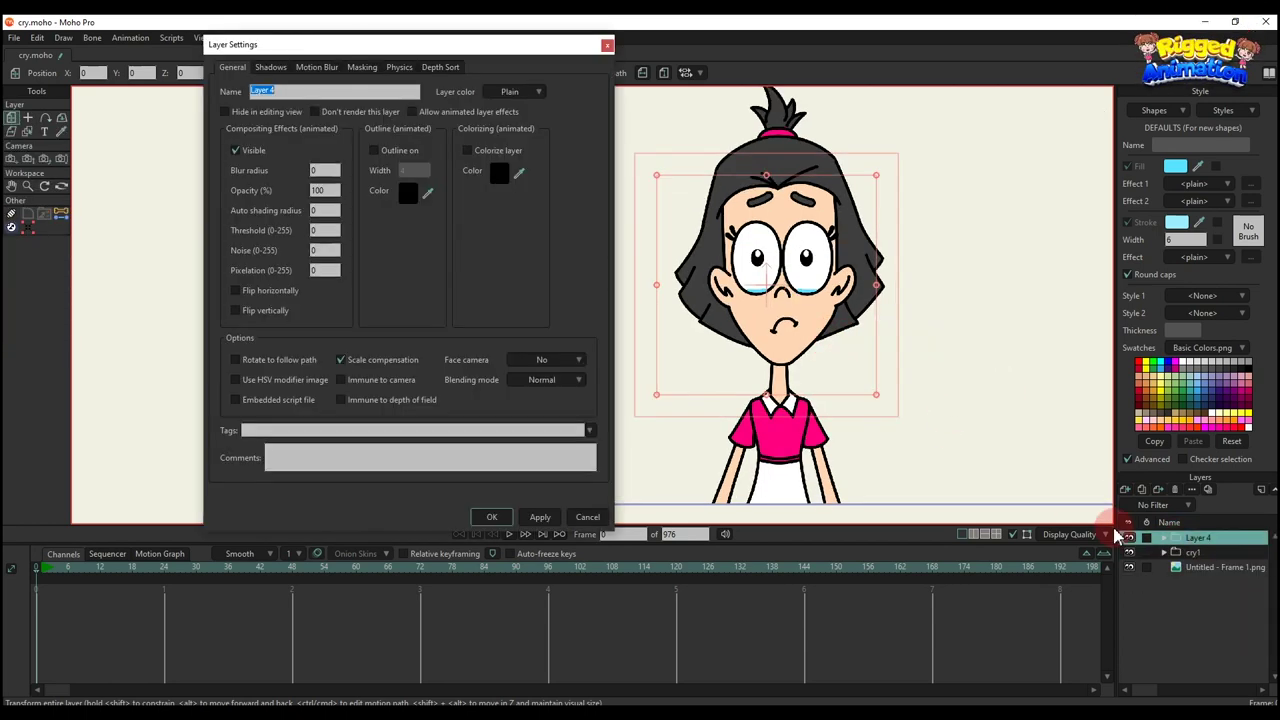
text(cry2)
click(491, 517)
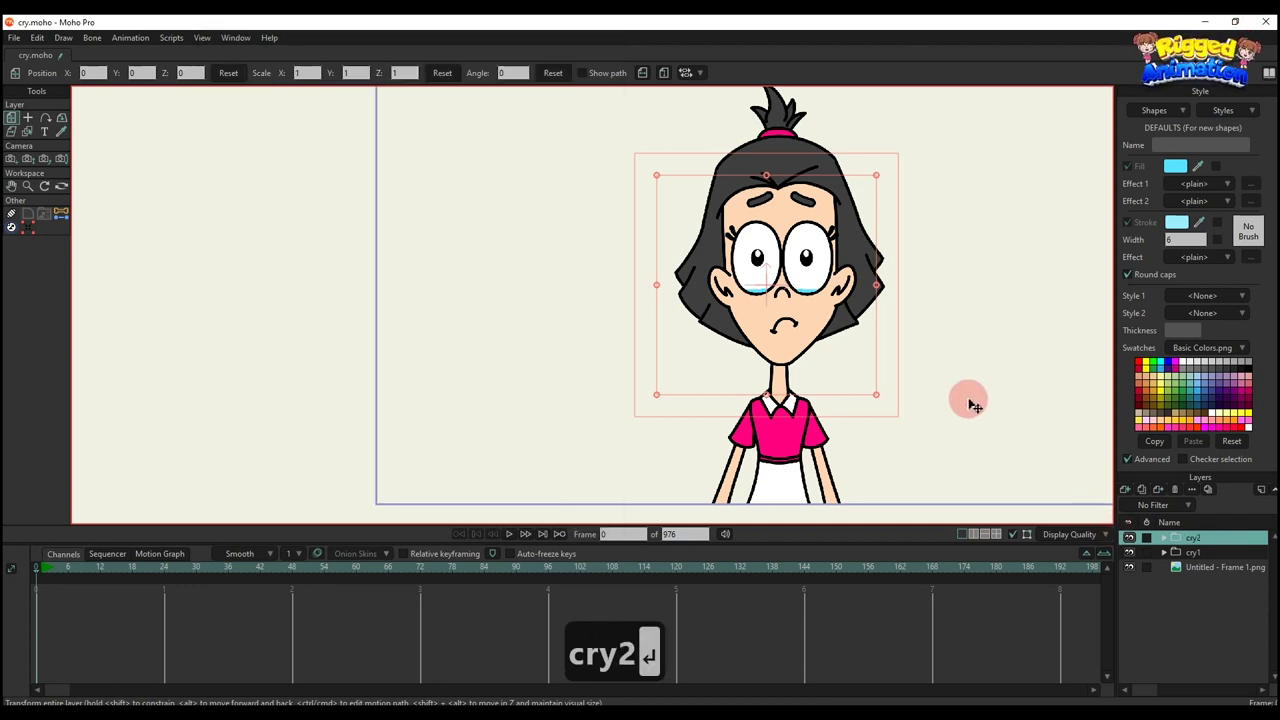
scroll(813, 315, up, 2)
click(1130, 553)
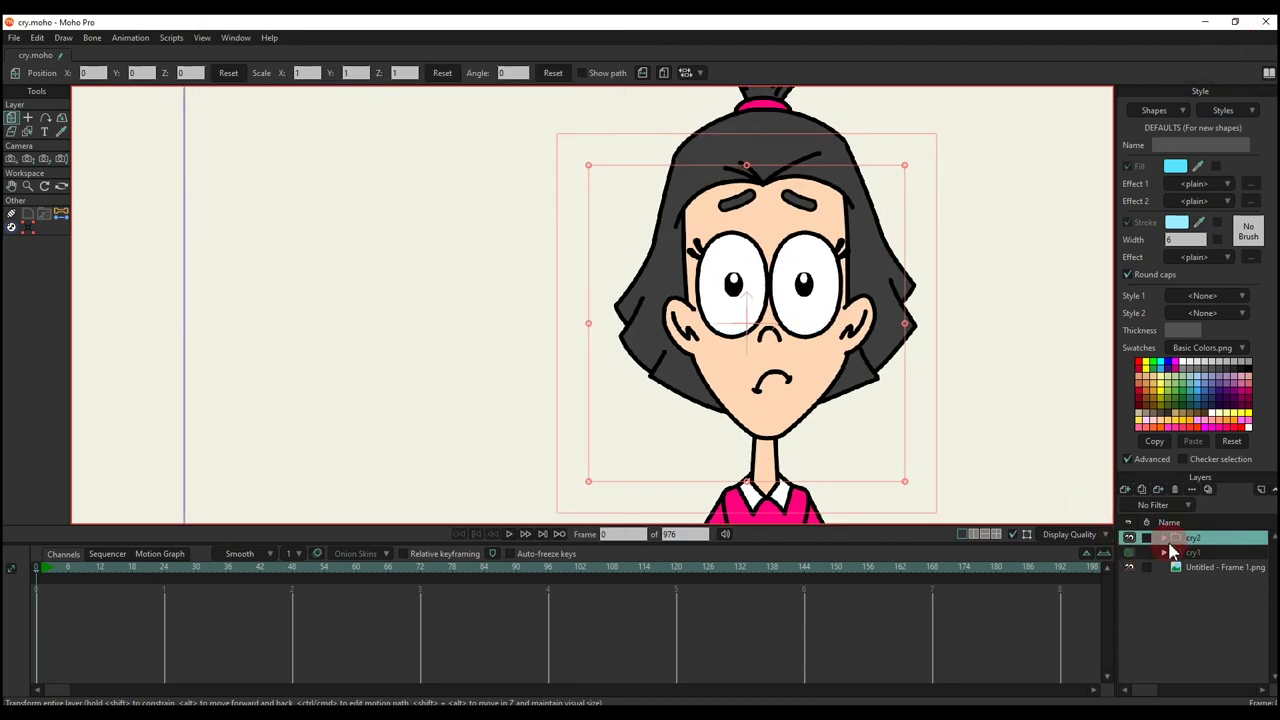
Step: On the vector layer inside cry2, draw a flat blue ellipse across the bottom of the eye on the right and turn off its stroke
click(1165, 538)
click(30, 131)
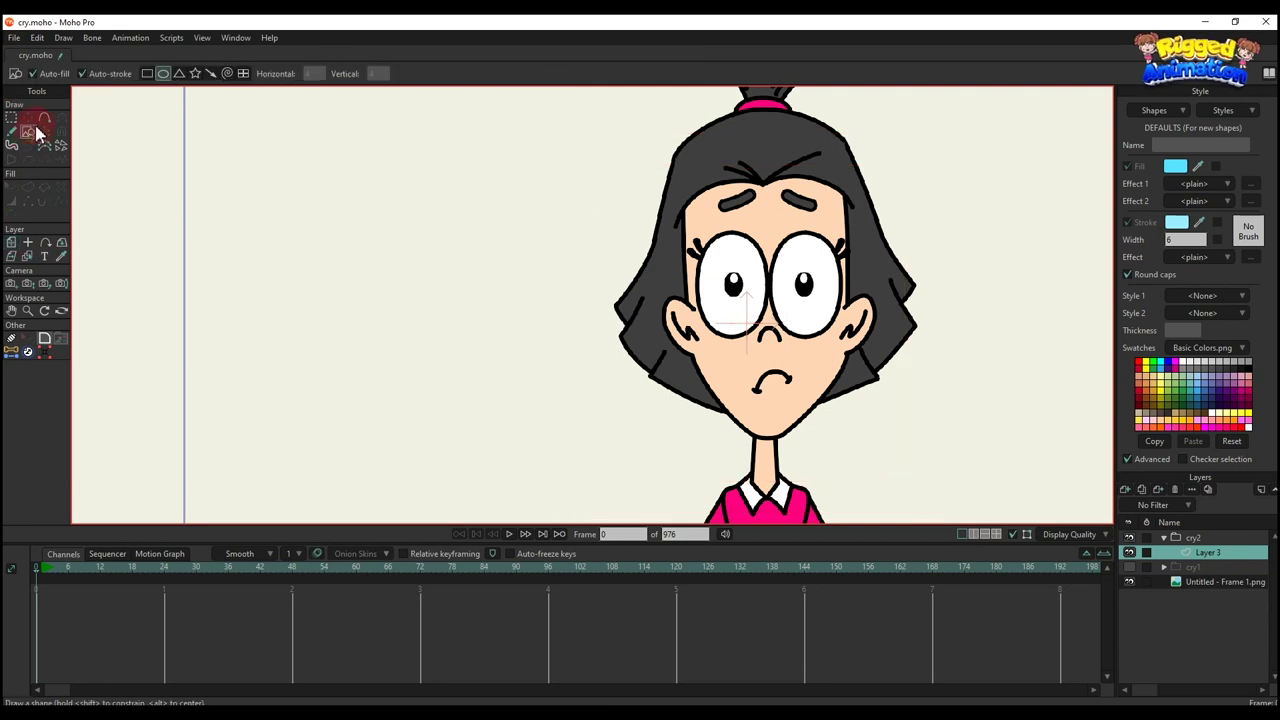
scroll(673, 244, up, 5)
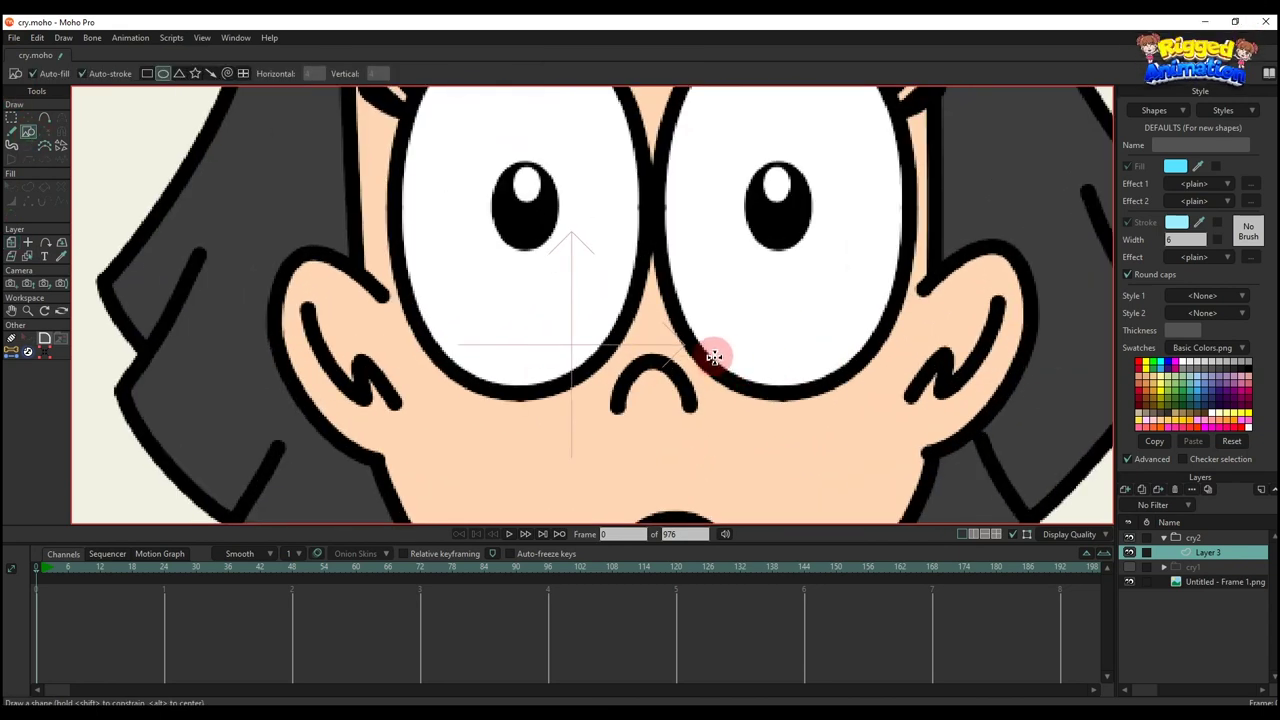
mouse_move(708, 349)
mouse_down()
mouse_move(792, 376)
mouse_move(849, 374)
mouse_up()
key(q)
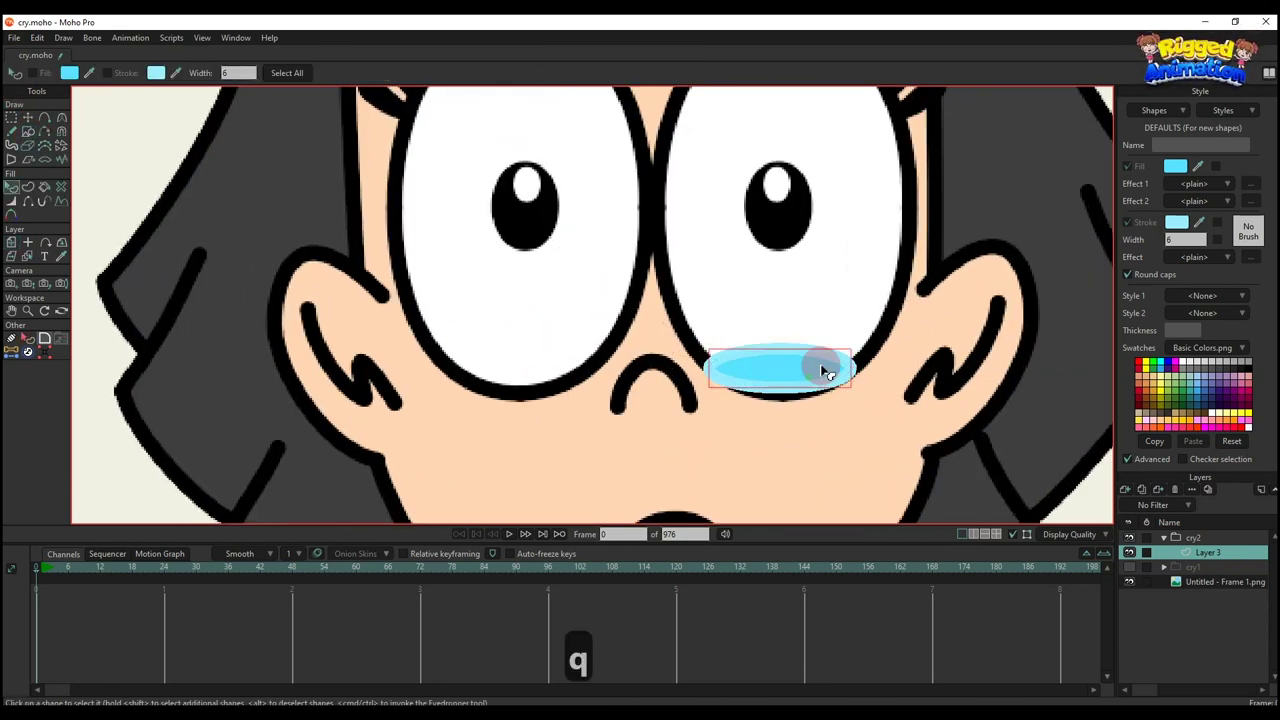
click(826, 366)
click(1128, 222)
Step: Reshape the ellipse's points and handles into a flat-topped tear pool that follows the lower rim of the eye
key(t)
scroll(742, 412, up, 3)
drag(687, 336, 691, 319)
drag(936, 340, 928, 321)
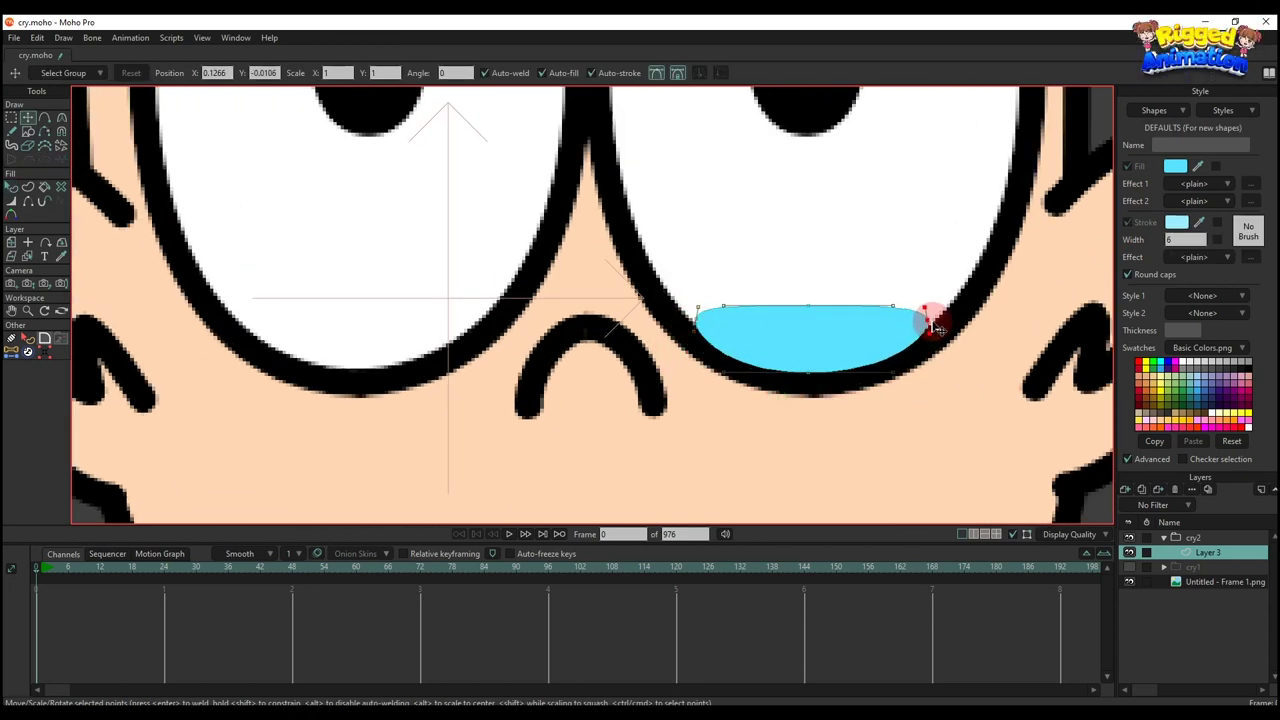
drag(818, 310, 818, 320)
drag(816, 377, 816, 373)
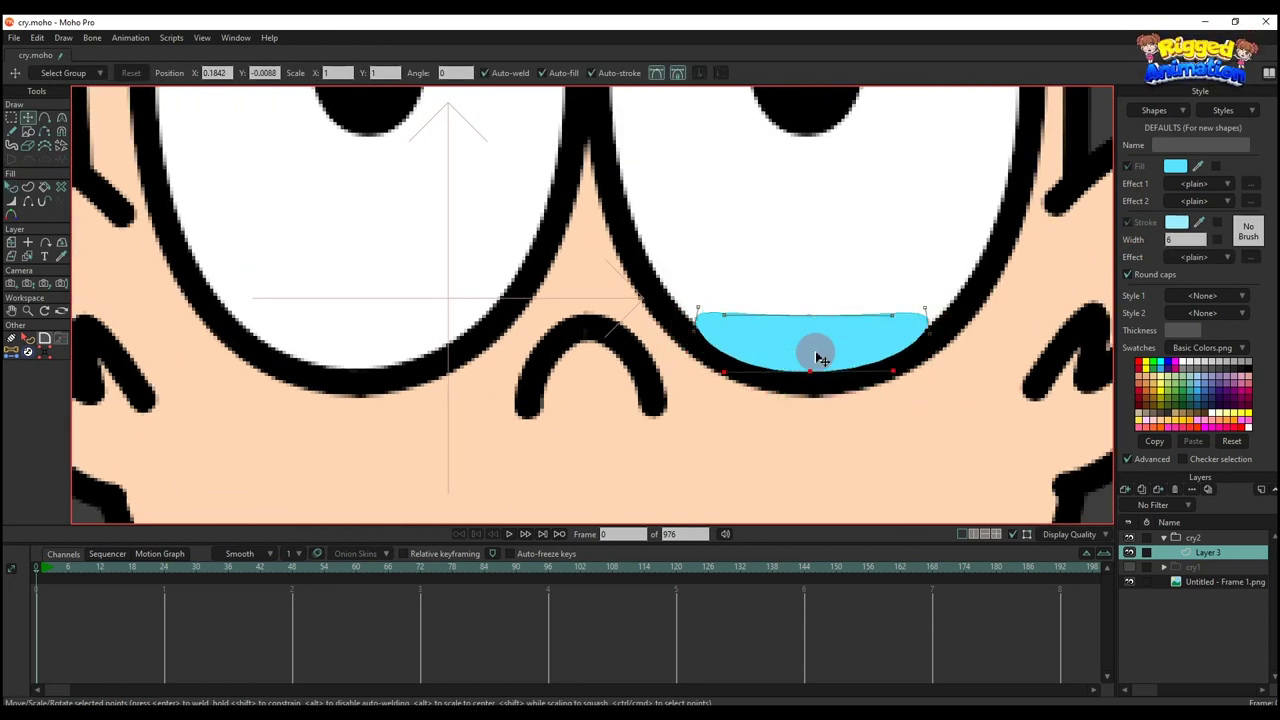
drag(817, 326, 816, 322)
drag(720, 326, 687, 312)
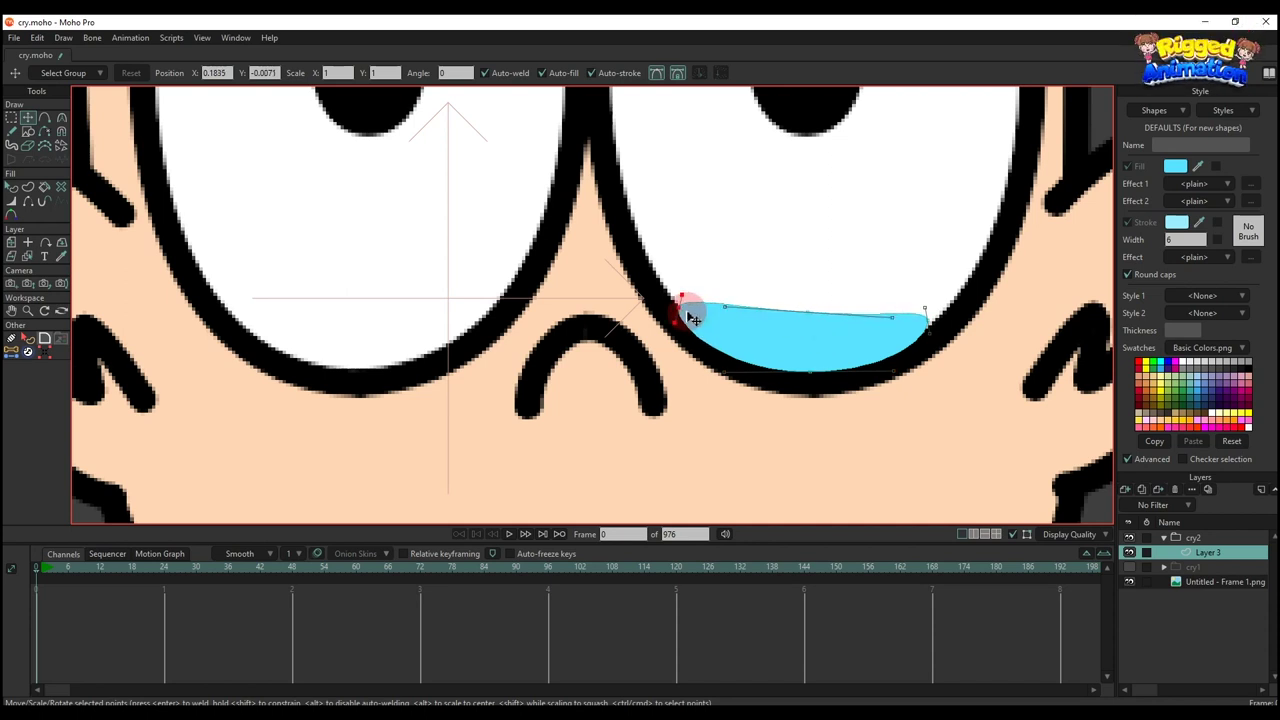
drag(928, 325, 830, 286)
scroll(829, 313, down, 5)
Step: Draw an open curve between the jaw edge and the tear pool and bend it outward along the cheek
key(q)
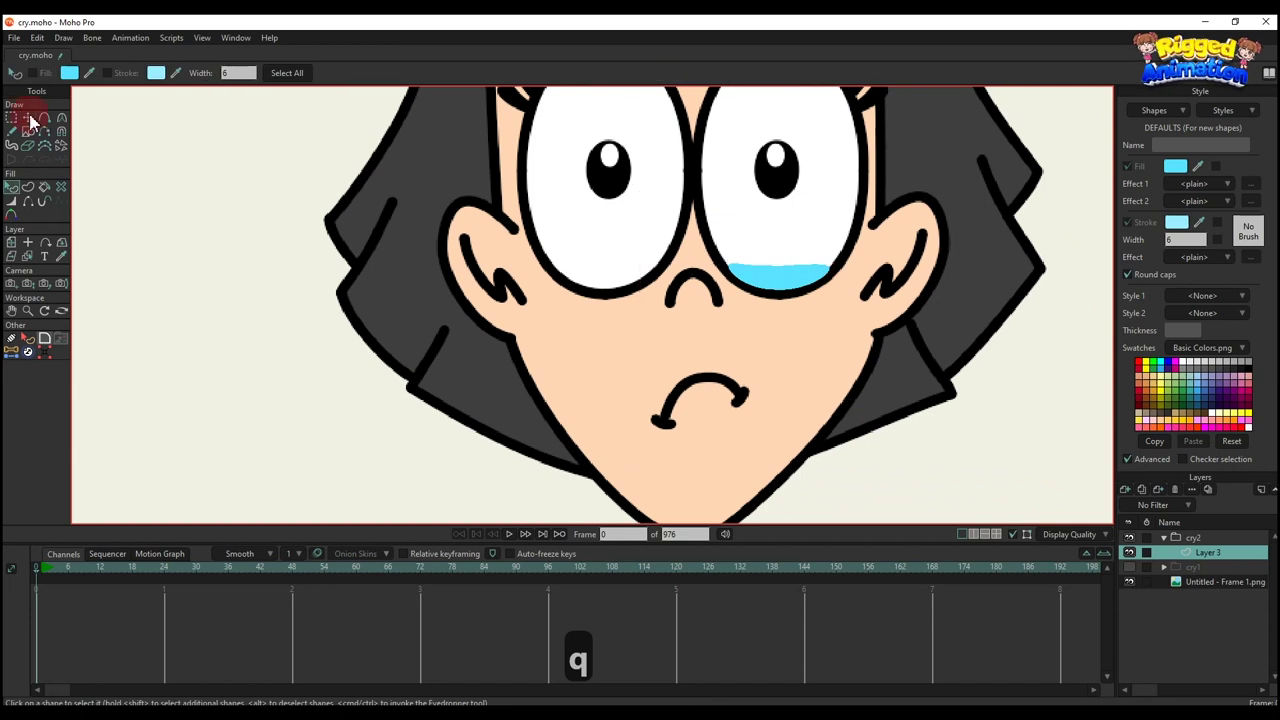
click(47, 119)
drag(855, 335, 854, 404)
scroll(847, 303, up, 4)
scroll(839, 420, down, 5)
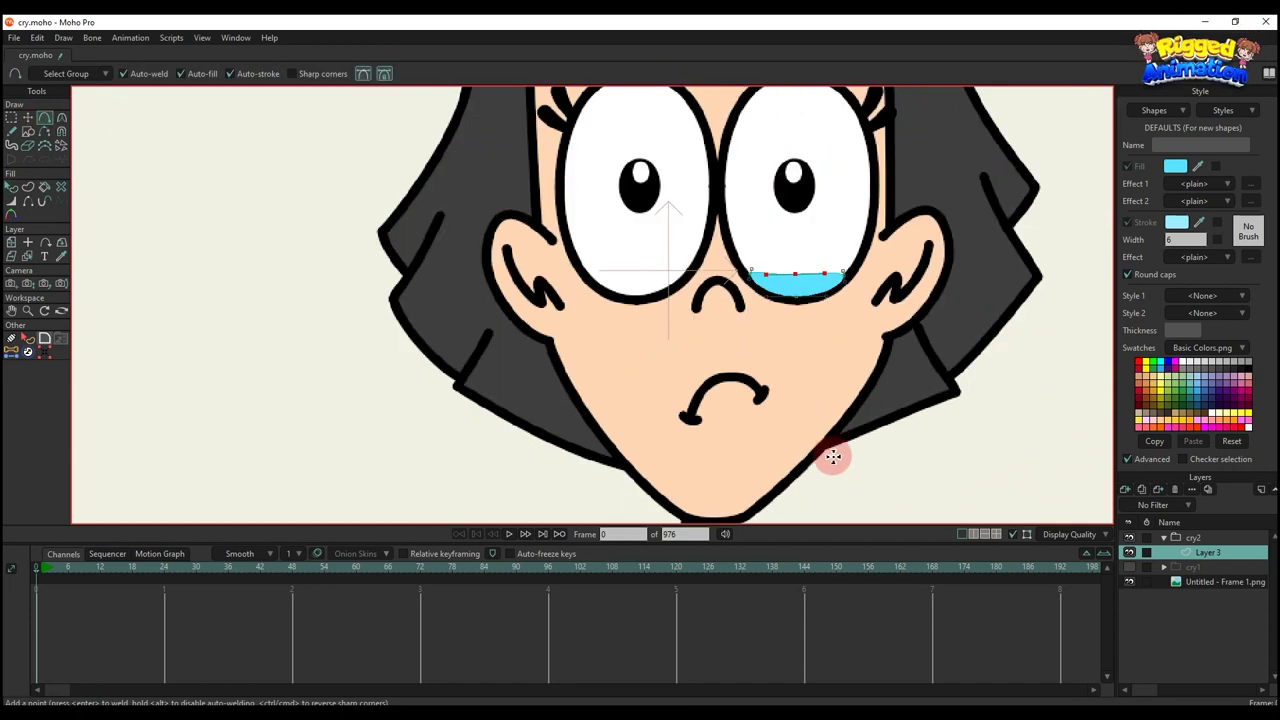
mouse_move(822, 467)
mouse_down()
mouse_move(831, 294)
mouse_move(815, 286)
mouse_up()
key(t)
scroll(828, 345, up, 3)
drag(818, 353, 840, 337)
drag(820, 390, 857, 386)
drag(852, 304, 845, 263)
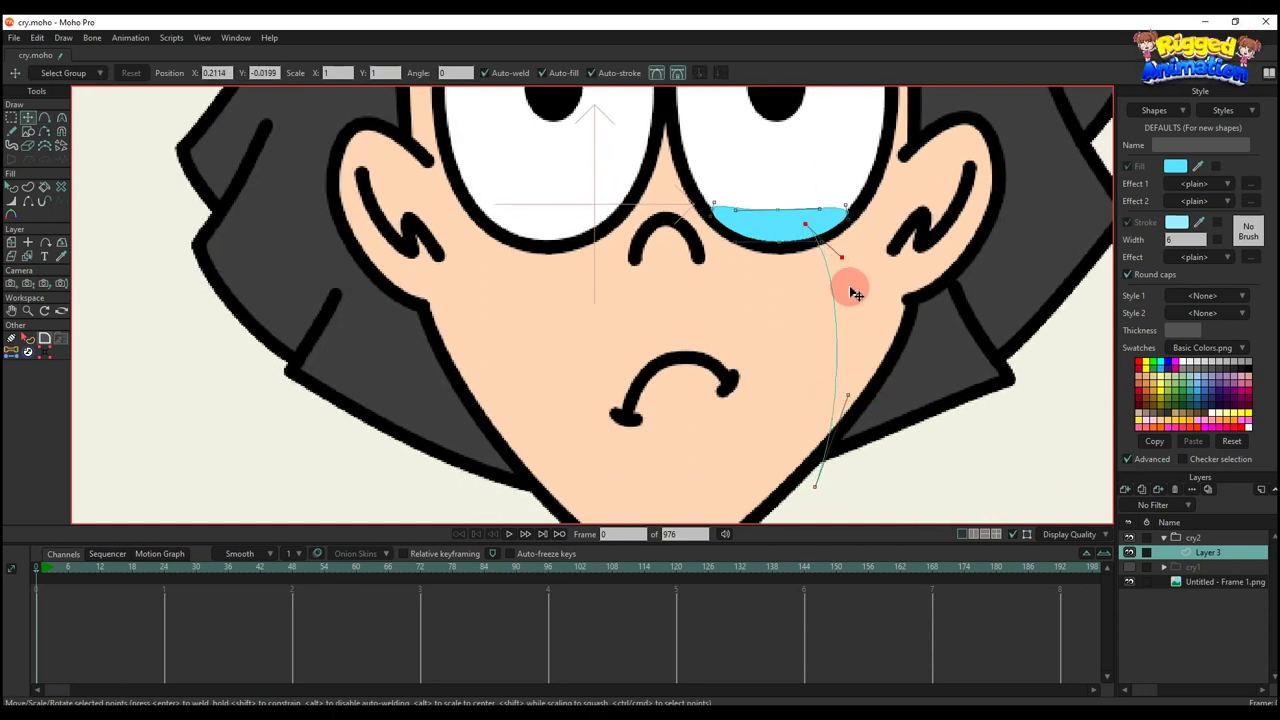
Step: Add a point halfway along the tear curve and adjust its points and handles into a smooth path down the cheek
key(a)
click(835, 352)
key(t)
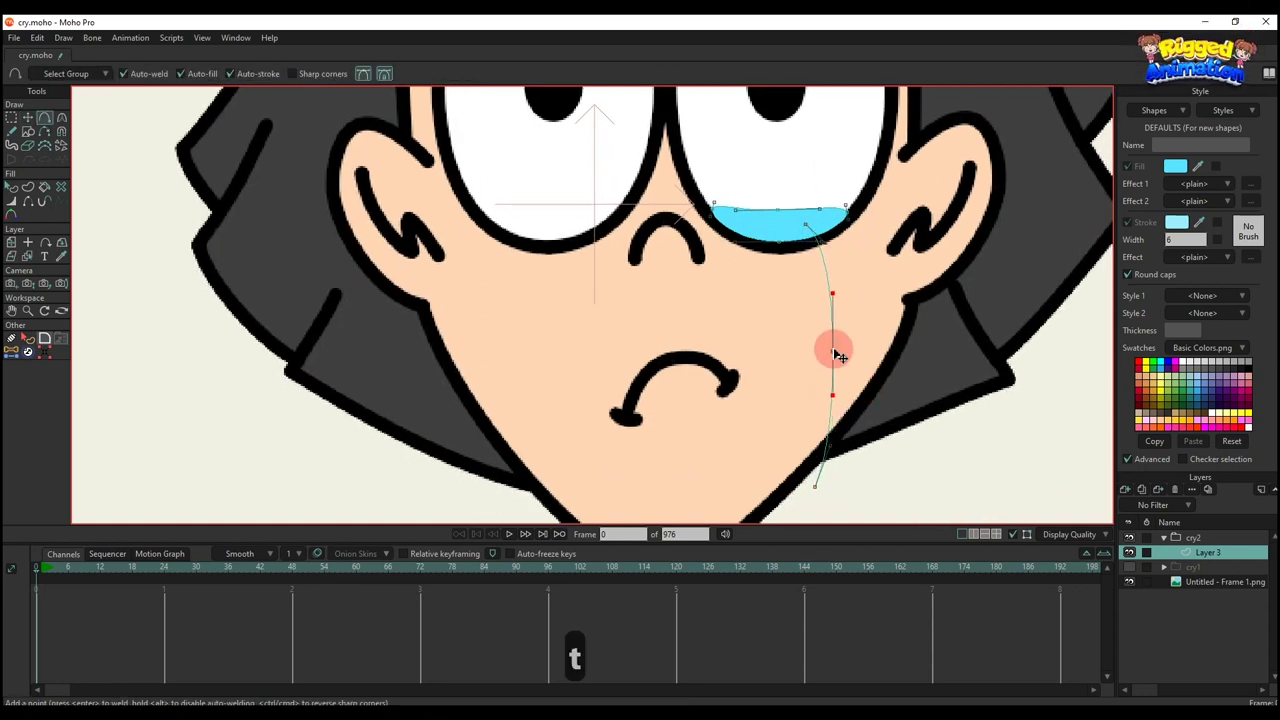
drag(835, 350, 845, 337)
drag(837, 415, 837, 405)
click(829, 473)
drag(835, 478, 814, 480)
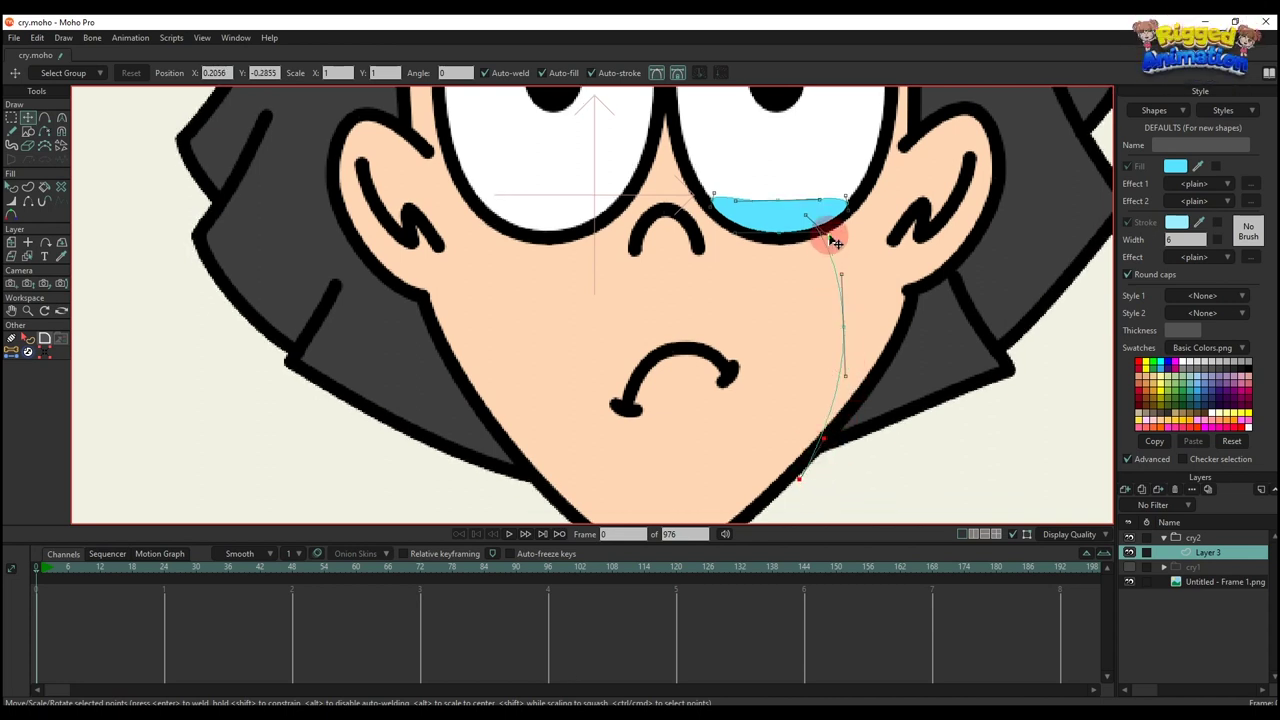
drag(829, 237, 830, 226)
drag(846, 284, 848, 284)
key(q)
scroll(848, 287, down, 6)
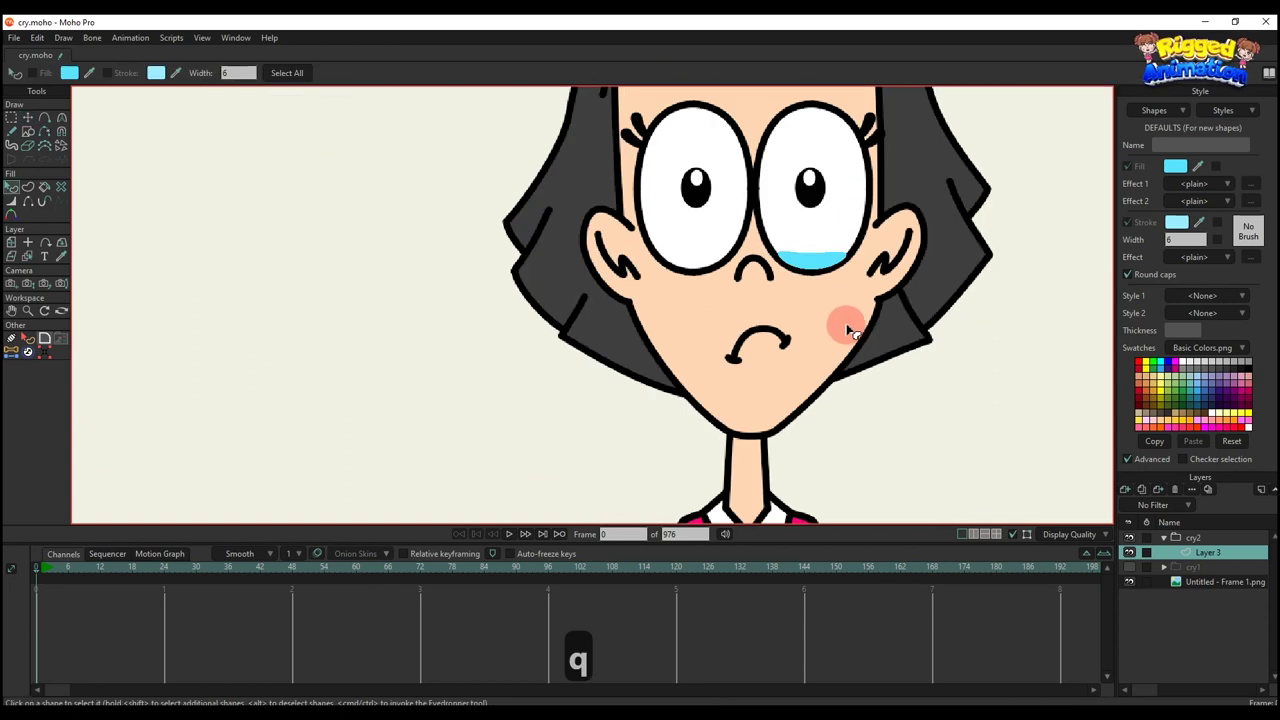
Step: Select the tear curve and create a stroke shape from it
key(t)
key(g)
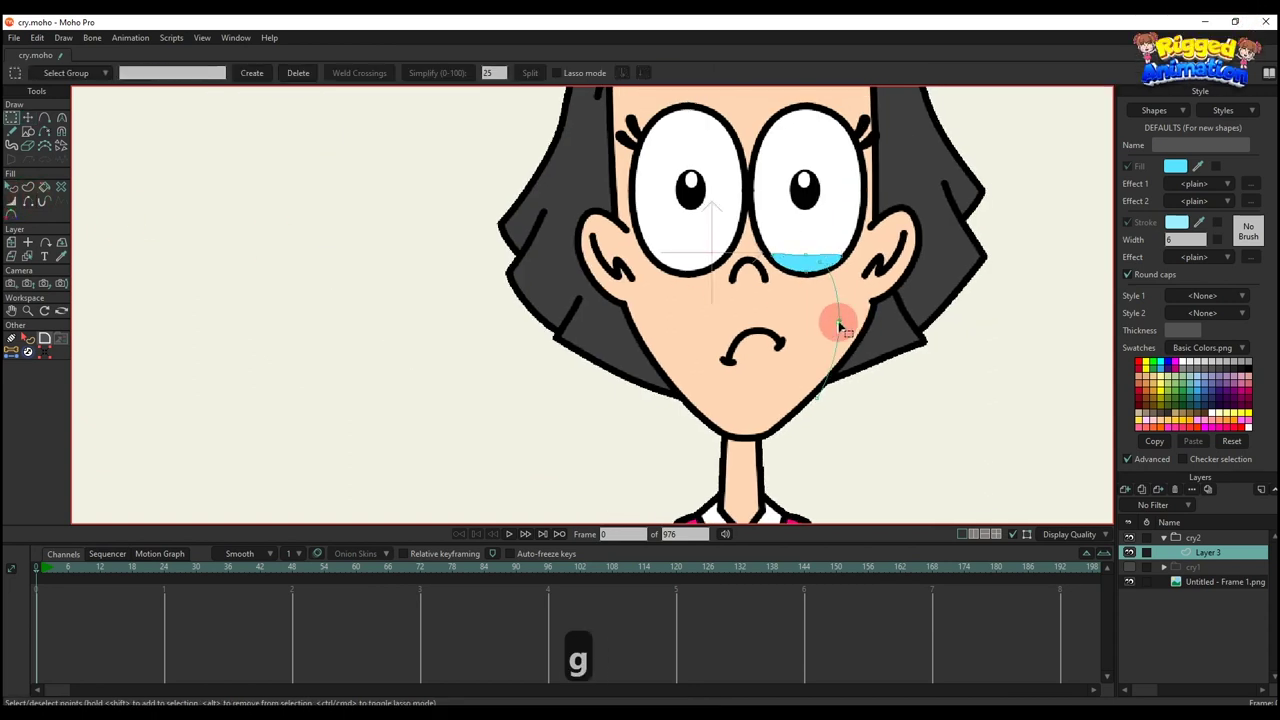
click(28, 186)
click(150, 73)
scroll(878, 278, up, 2)
scroll(870, 272, up, 1)
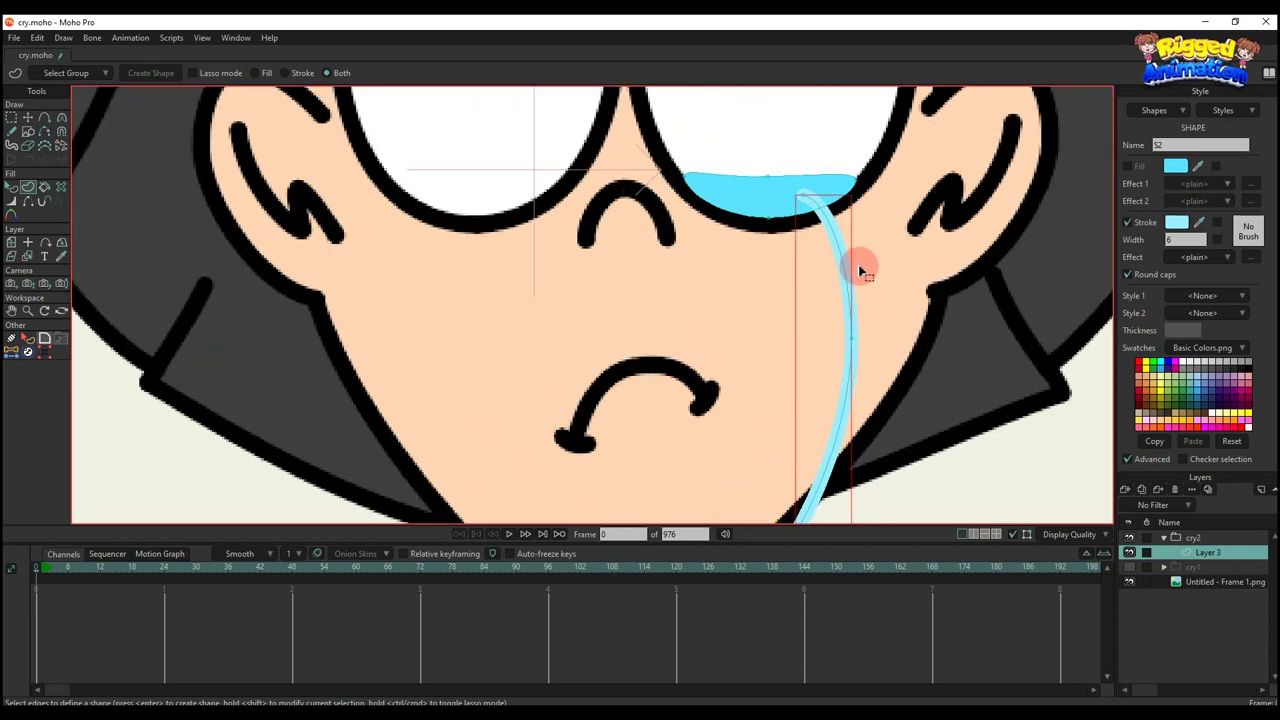
Step: Match the tear stream's stroke colour to the blue fill of the tear pool
key(q)
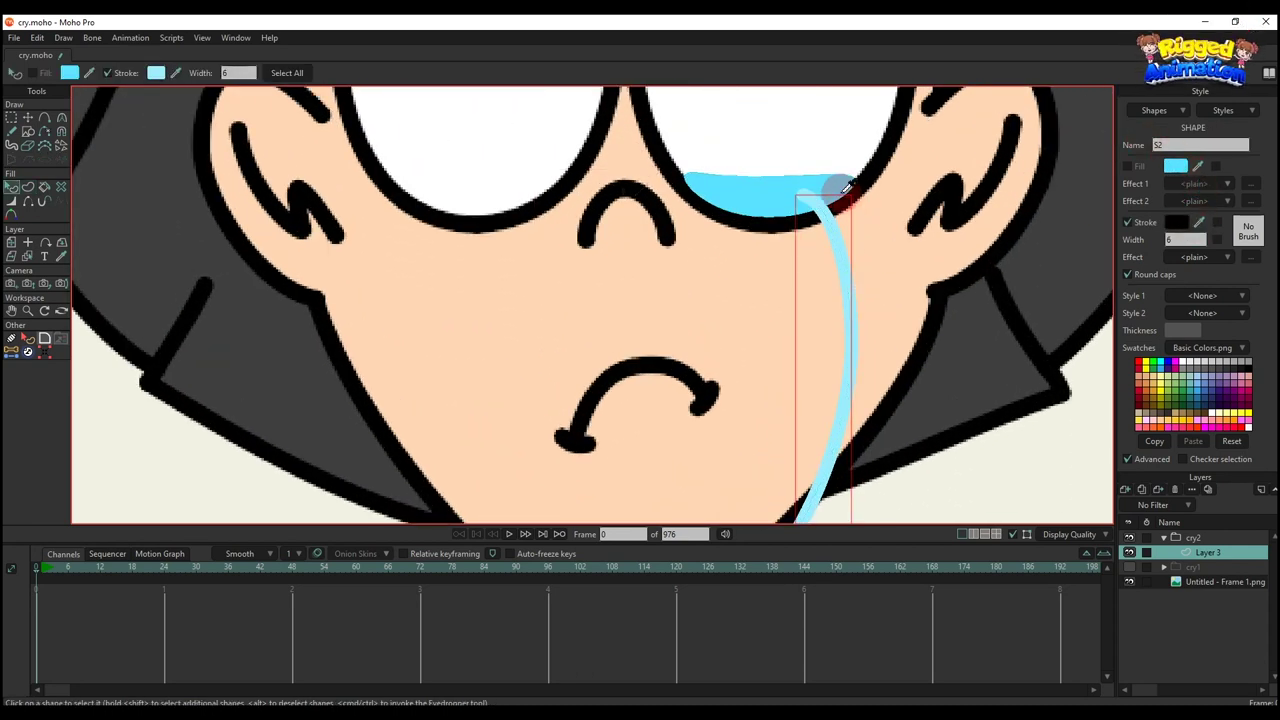
click(900, 206)
scroll(898, 275, down, 1)
scroll(897, 272, down, 2)
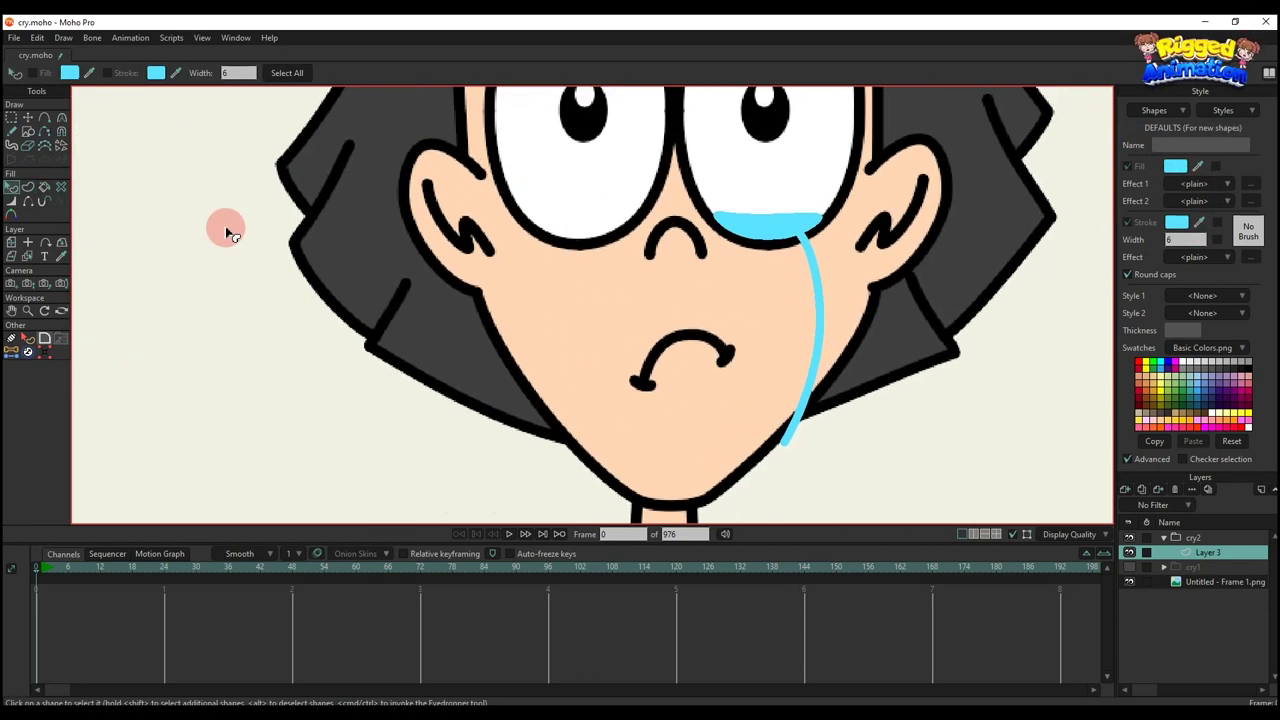
Step: Widen the tear stream at its middle point to about 260 percent
click(12, 201)
scroll(677, 294, up, 3)
drag(879, 307, 932, 308)
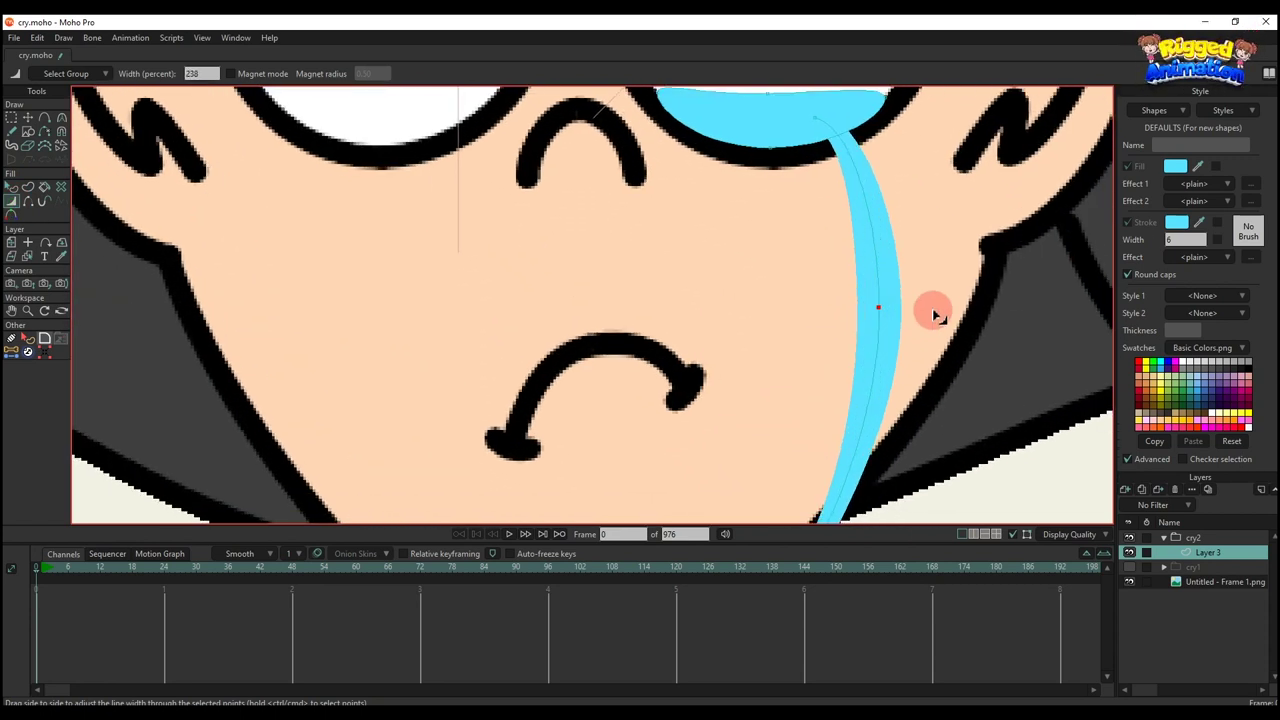
scroll(893, 308, down, 2)
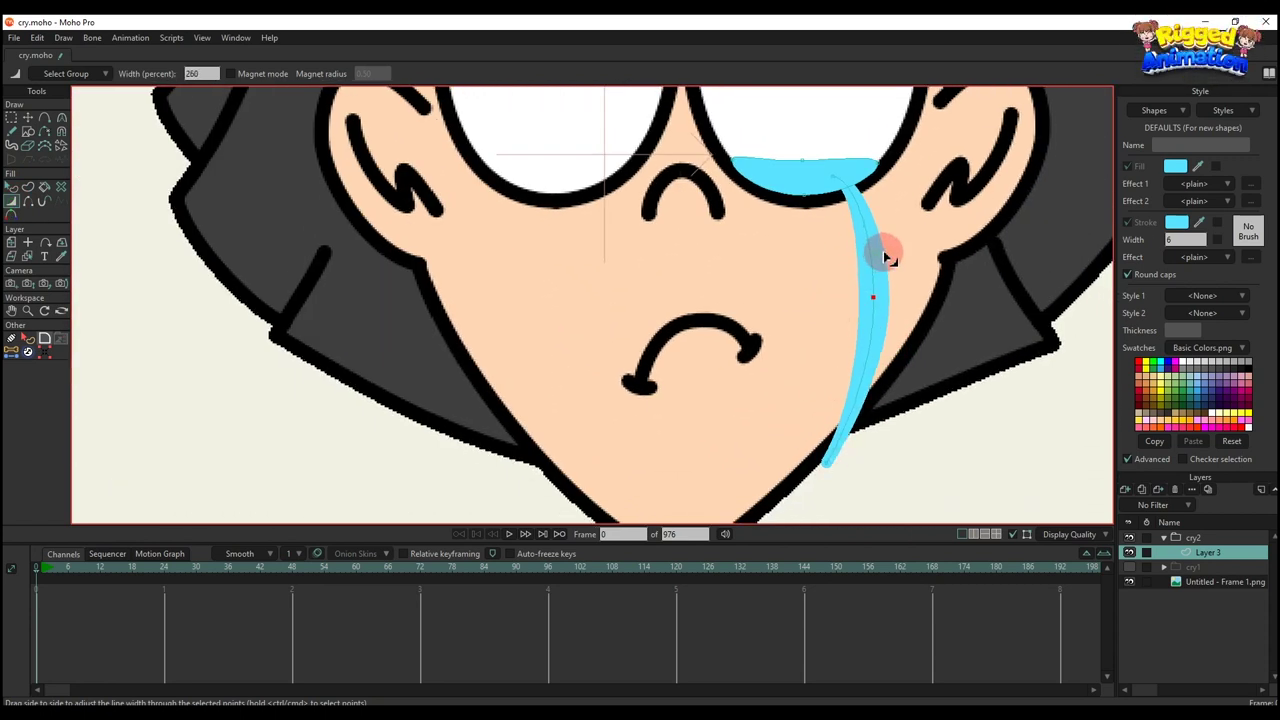
Step: Add points to the tear stream above and below its middle point to round out its contour
key(a)
drag(875, 342, 876, 366)
key(t)
key(q)
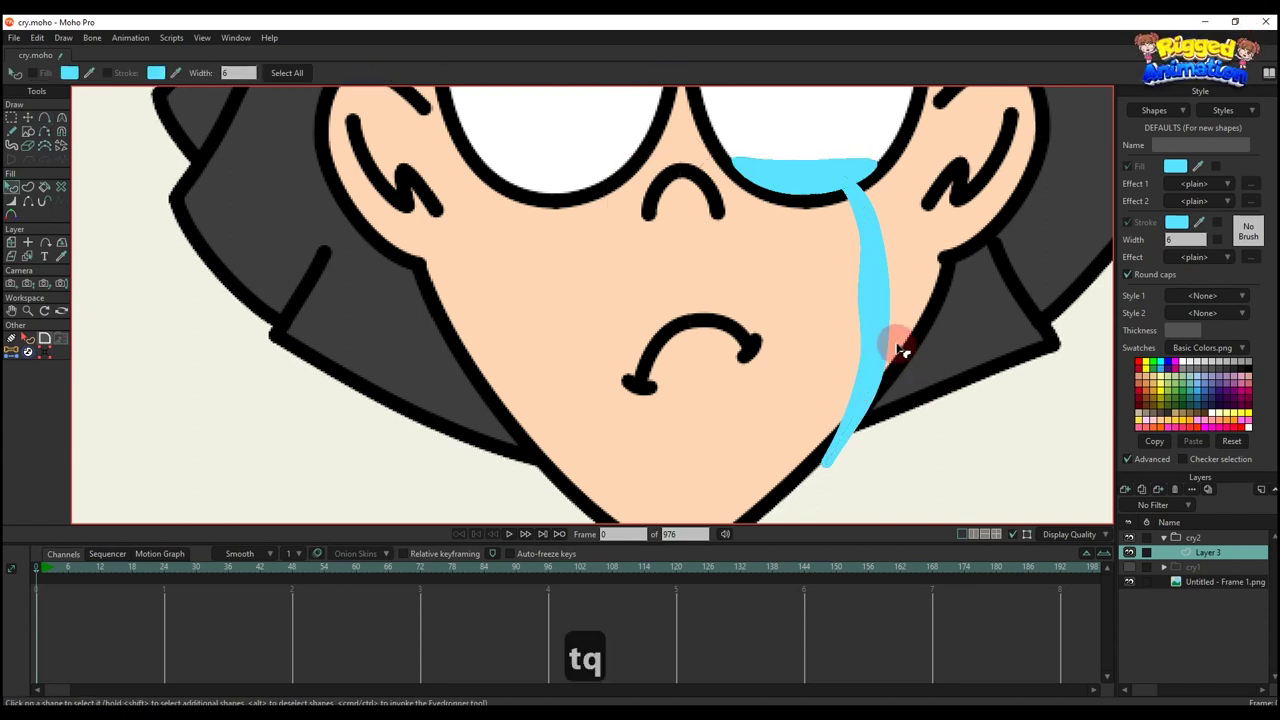
scroll(891, 349, down, 3)
Step: Adjust the tear stream's line width from the eye downward, giving the lower cheek point about 259 percent
click(20, 208)
scroll(694, 303, up, 5)
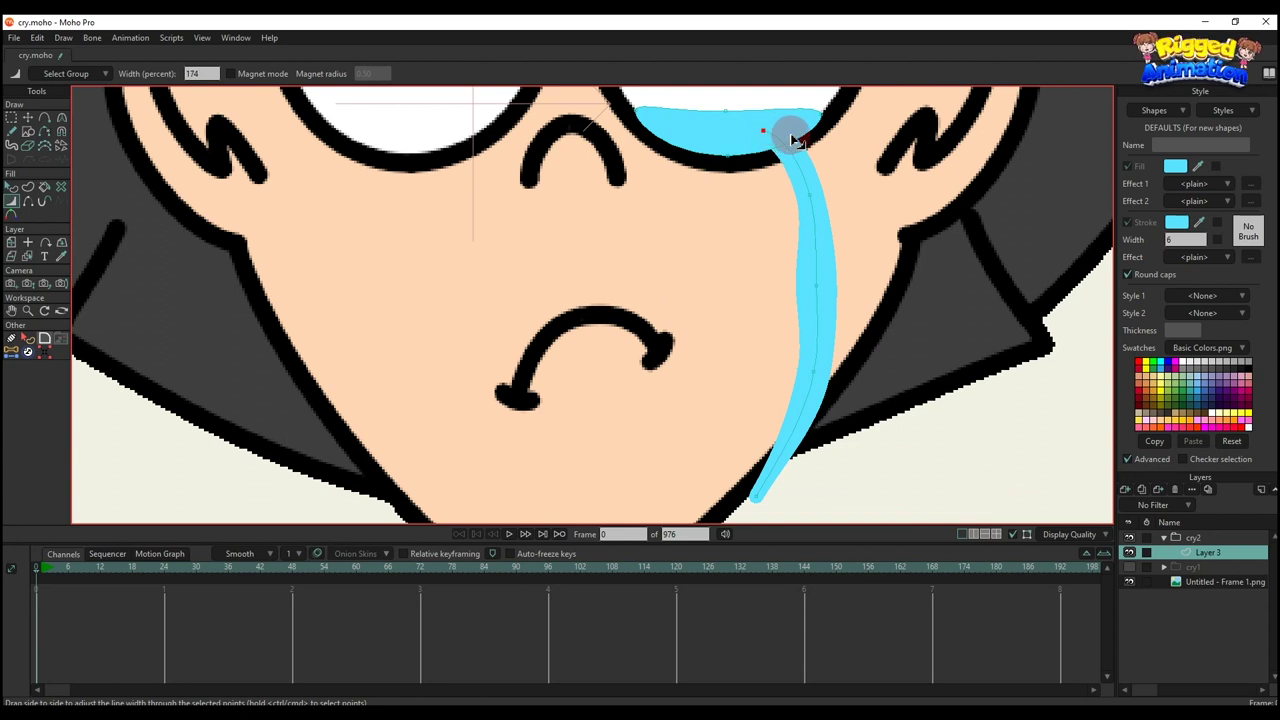
drag(844, 290, 837, 236)
drag(824, 316, 834, 315)
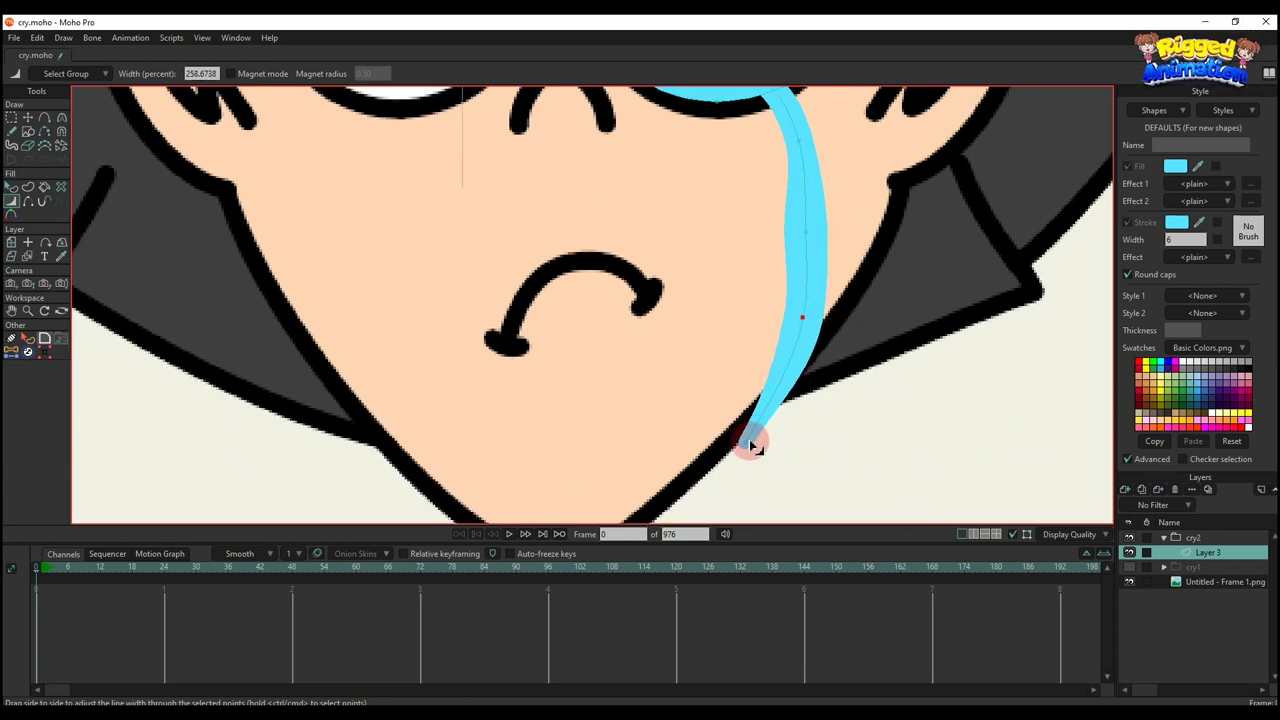
Step: Add a point to the tear stream near the jaw and adjust the line widths there so the end tapers to a tip
key(a)
click(781, 398)
drag(781, 401, 777, 402)
click(12, 201)
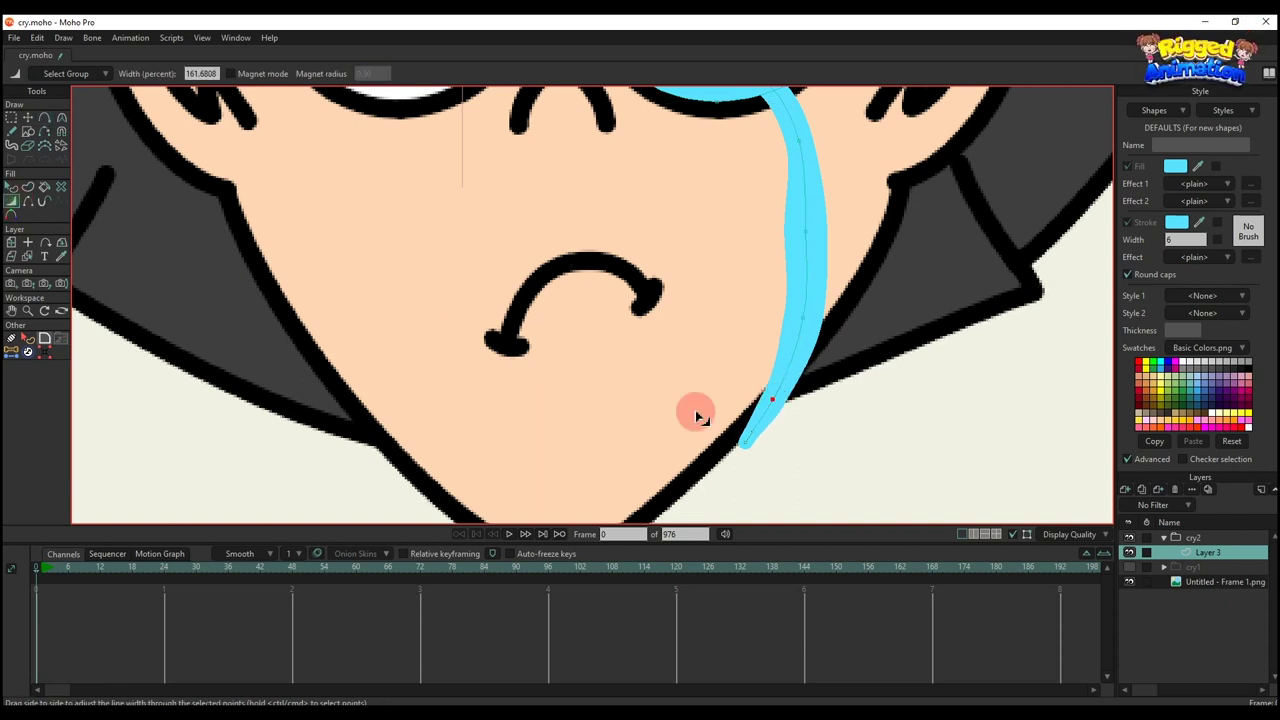
drag(700, 414, 738, 447)
Step: Shift the tear stream's points and handles to give it a slightly wavy course down the cheek
key(t)
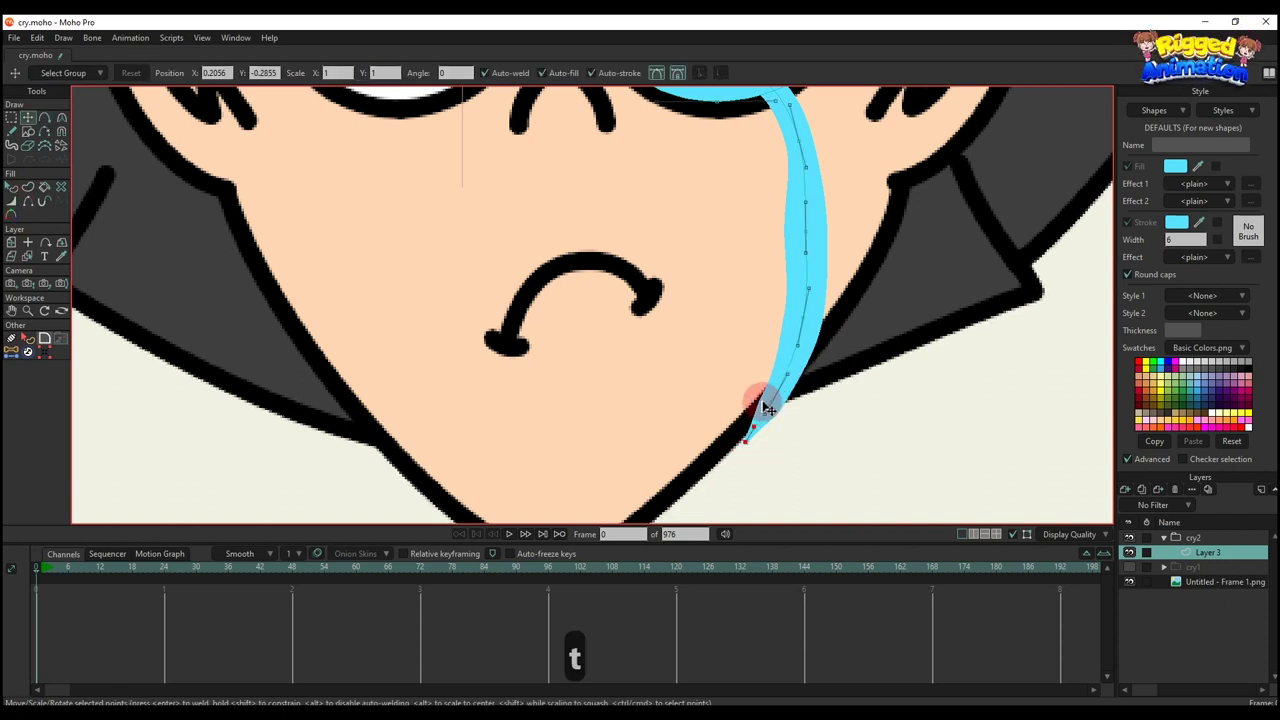
drag(755, 438, 806, 350)
scroll(769, 416, down, 2)
scroll(775, 415, up, 1)
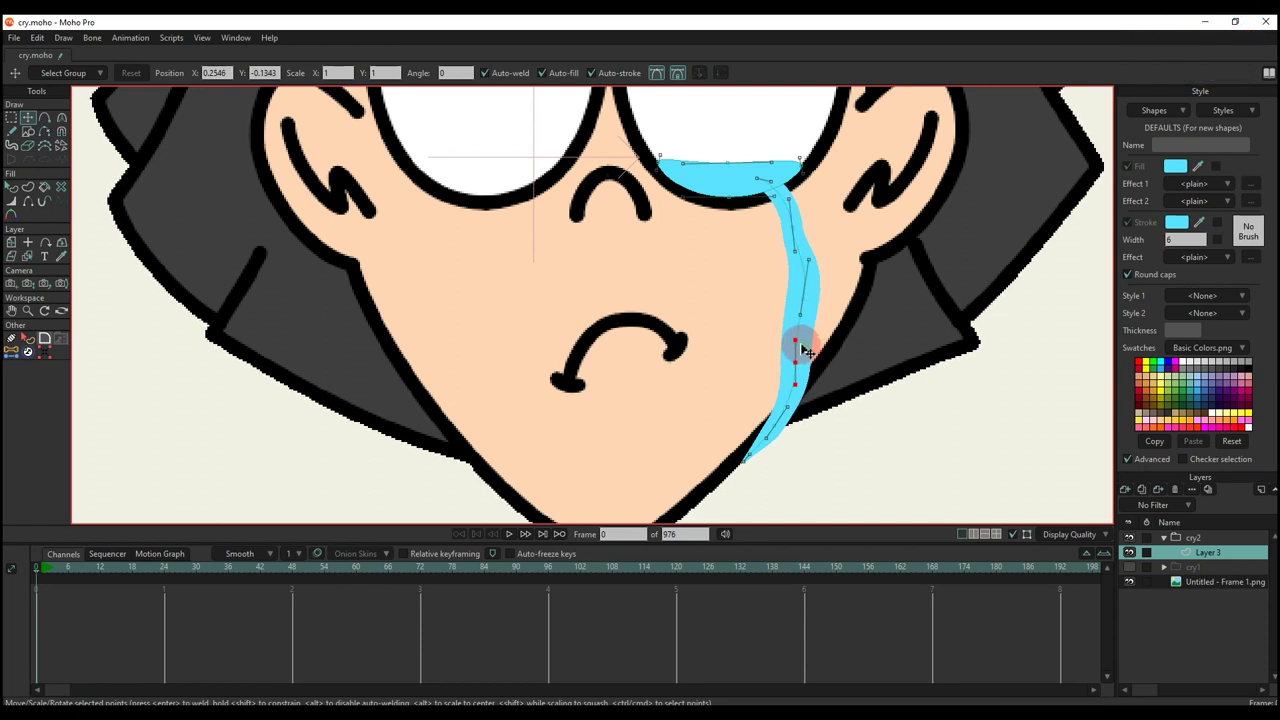
key(q)
scroll(814, 365, down, 3)
scroll(820, 363, up, 2)
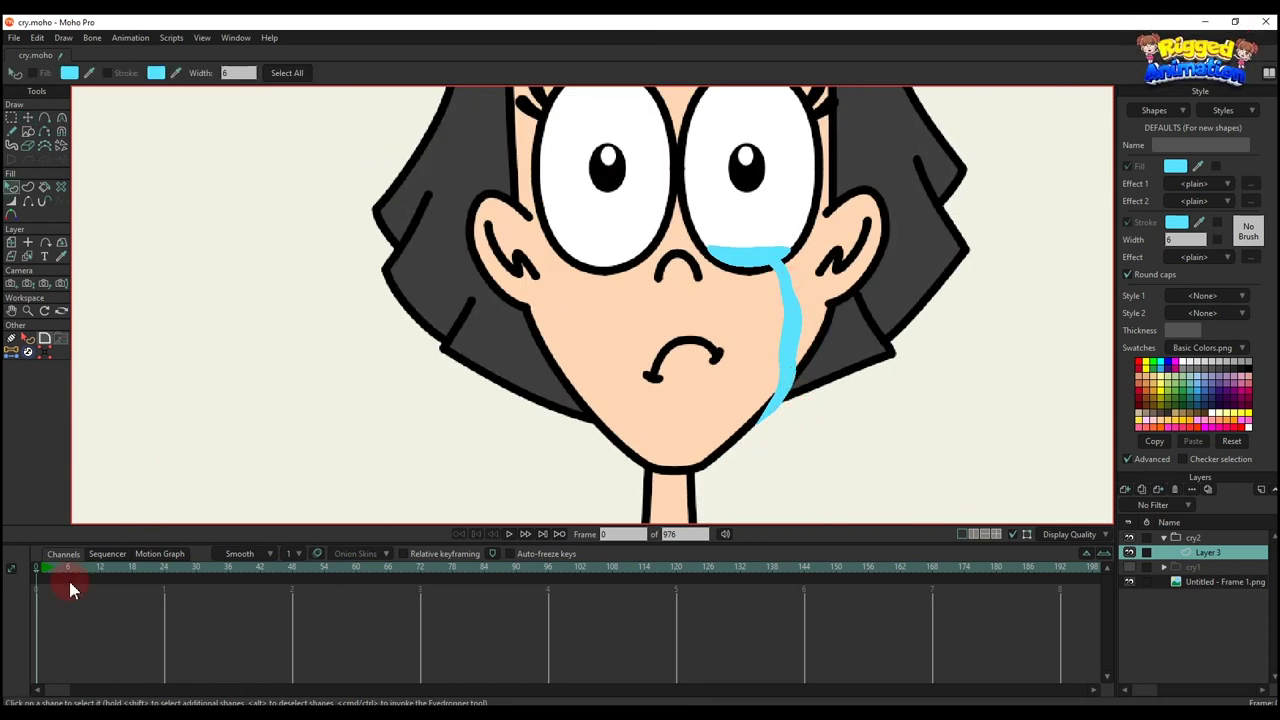
Step: At frame 1, select the tear stream and set its stroke exposure's start percentage to 100
click(40, 576)
key(g)
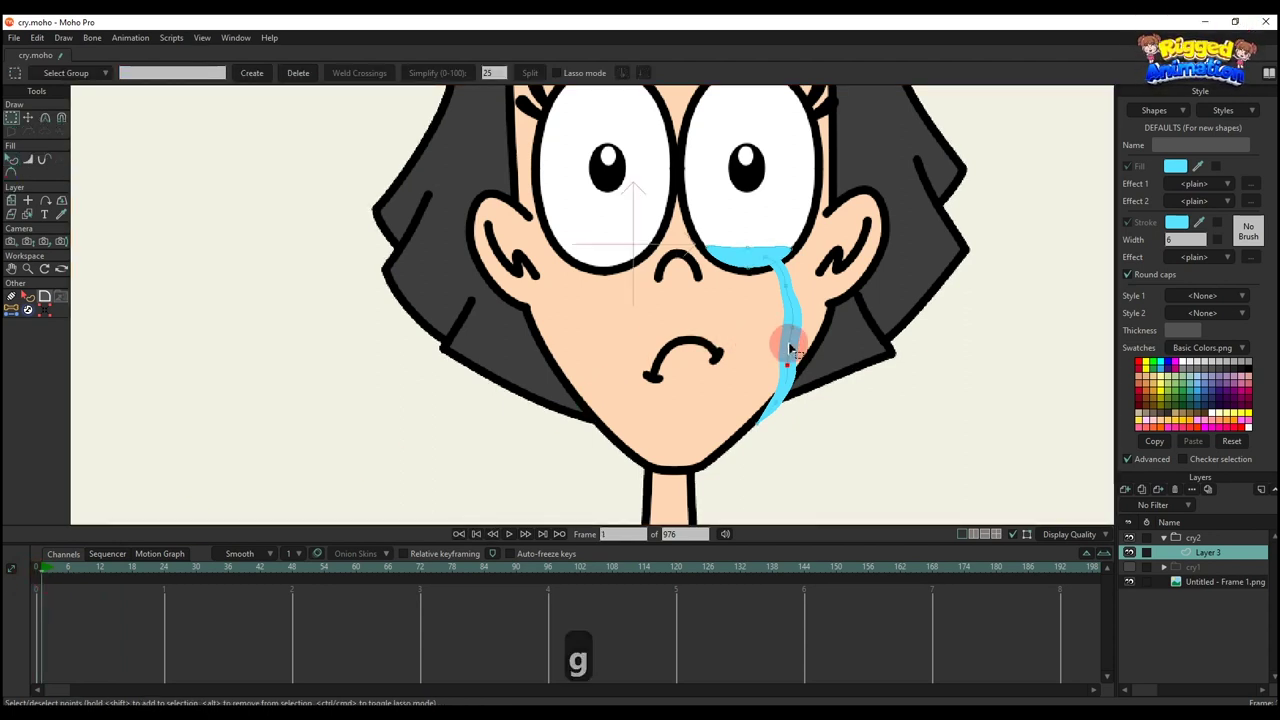
click(40, 166)
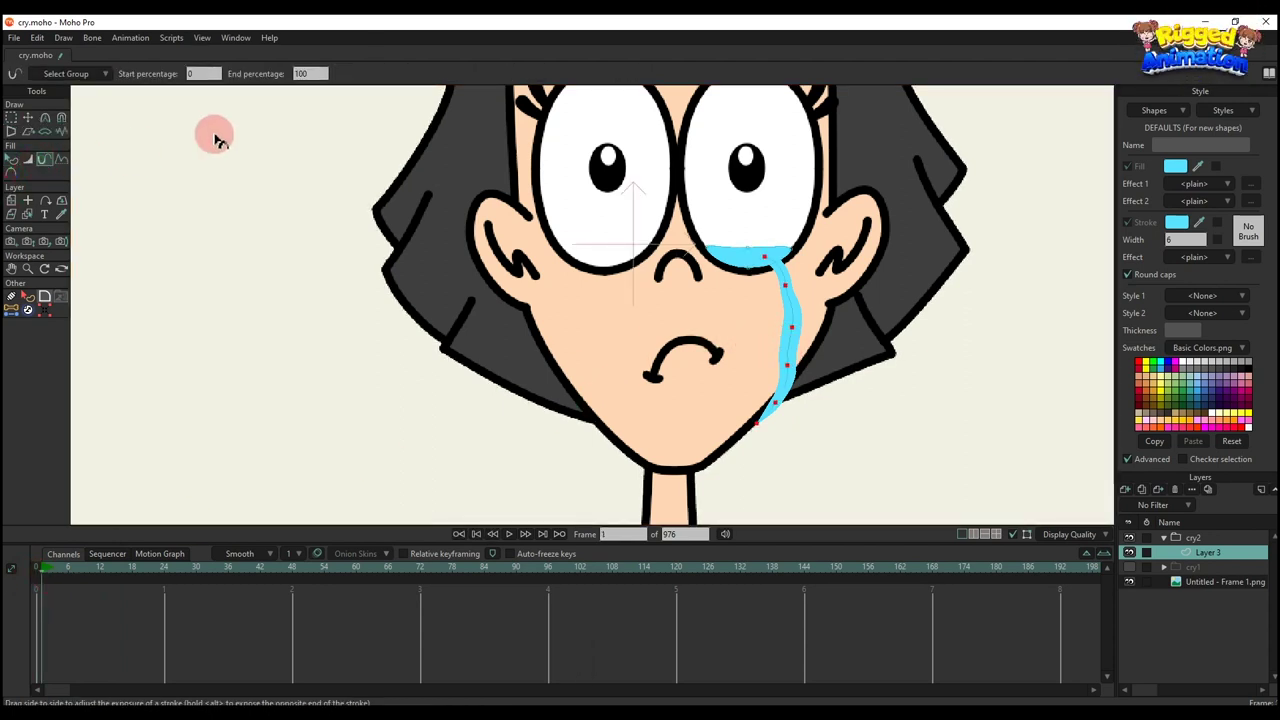
click(205, 73)
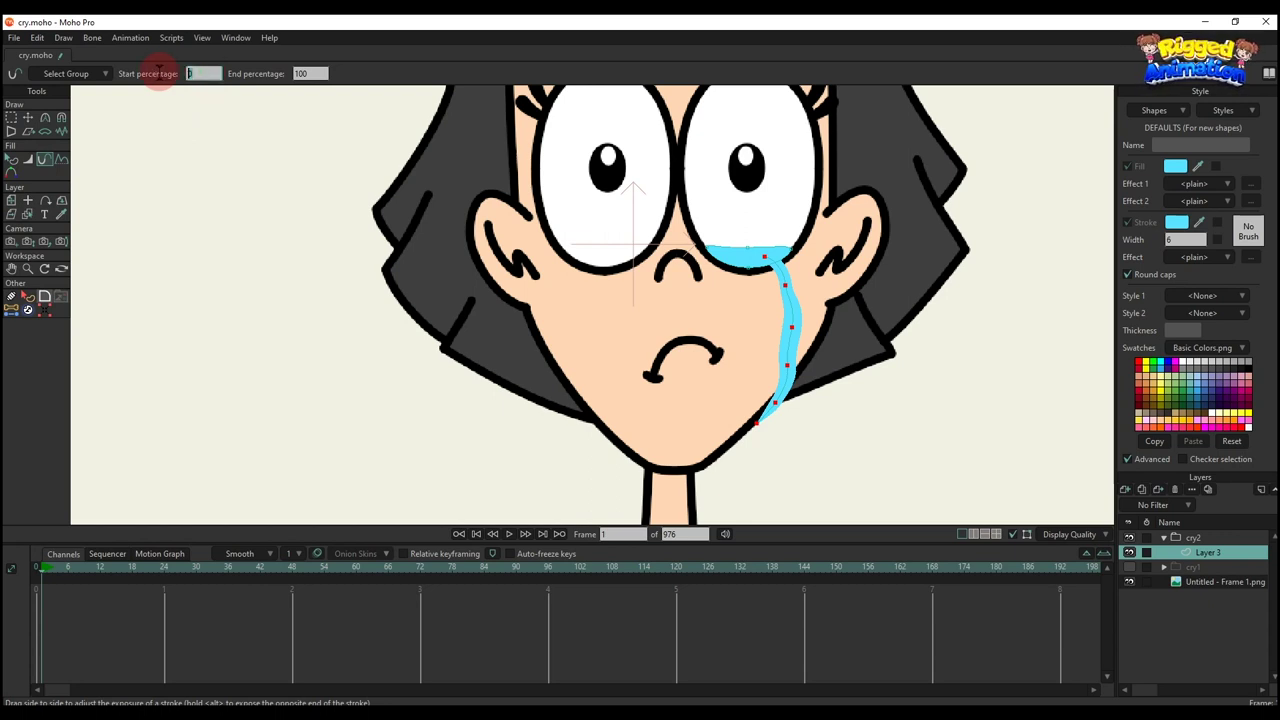
text(100)
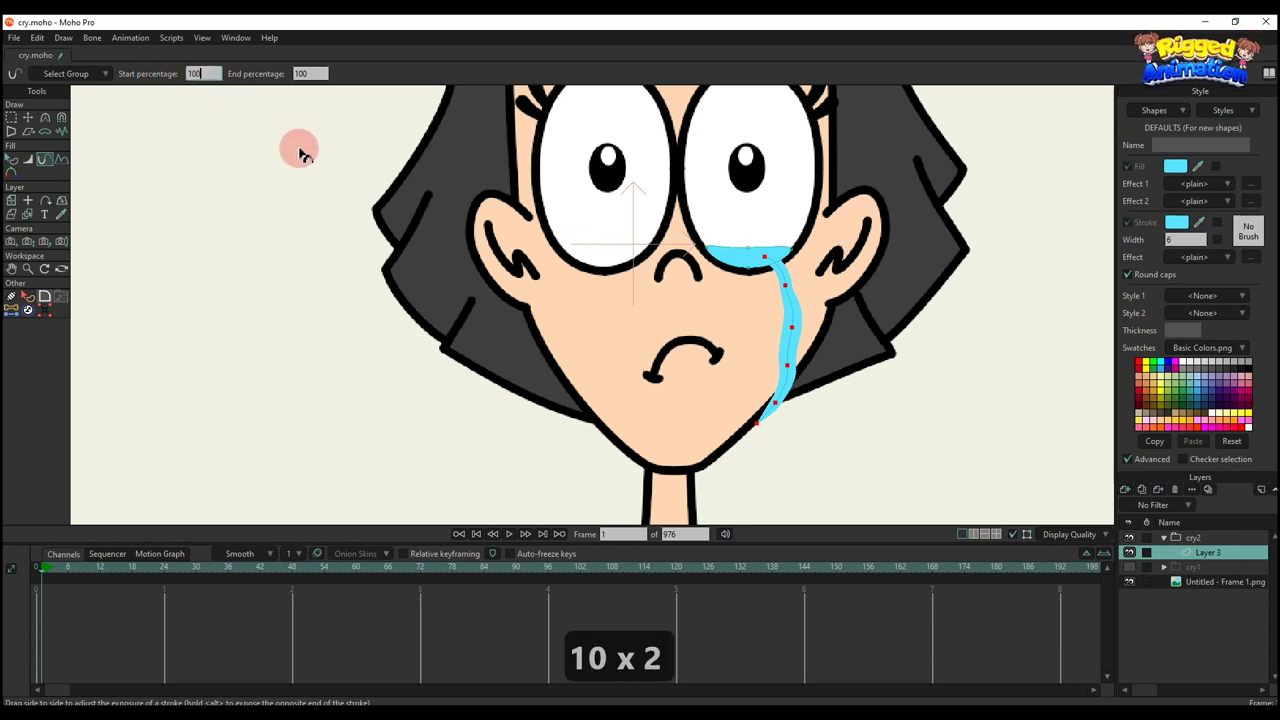
key(Return)
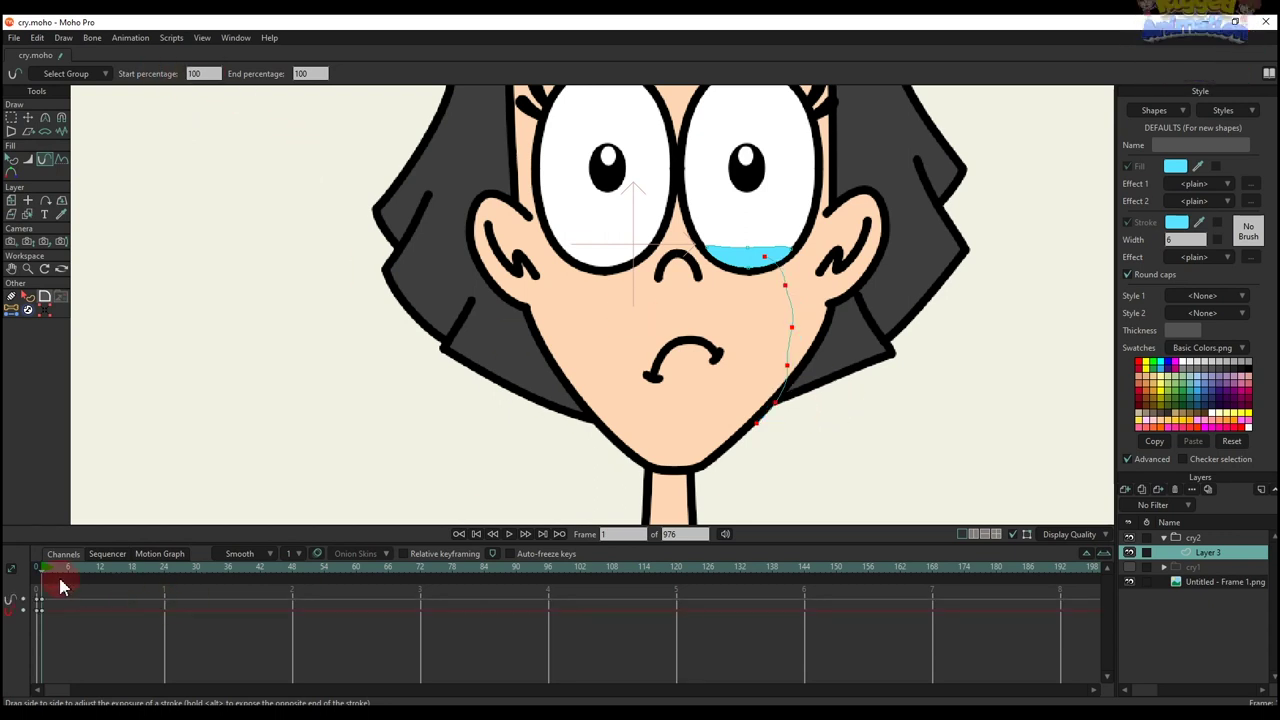
Step: At frame 48, set the tear stream's stroke exposure to a start and end percentage of 0
drag(61, 576, 232, 576)
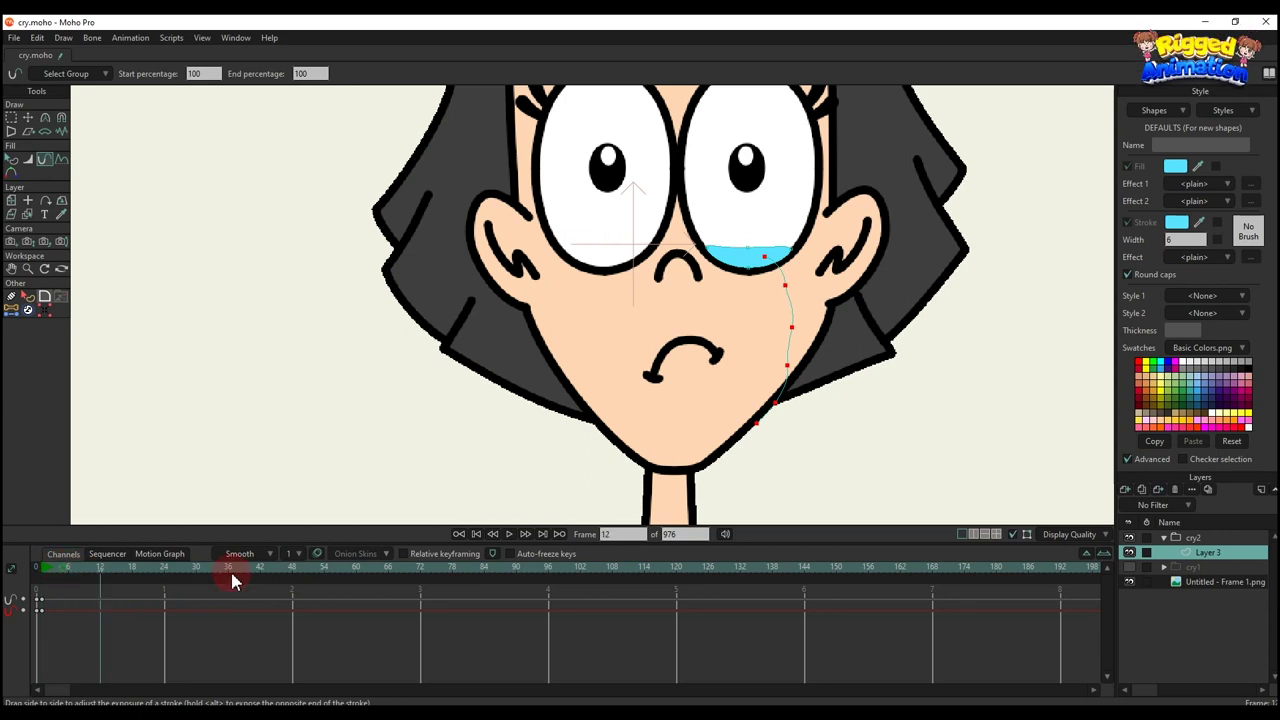
text(0)
click(298, 73)
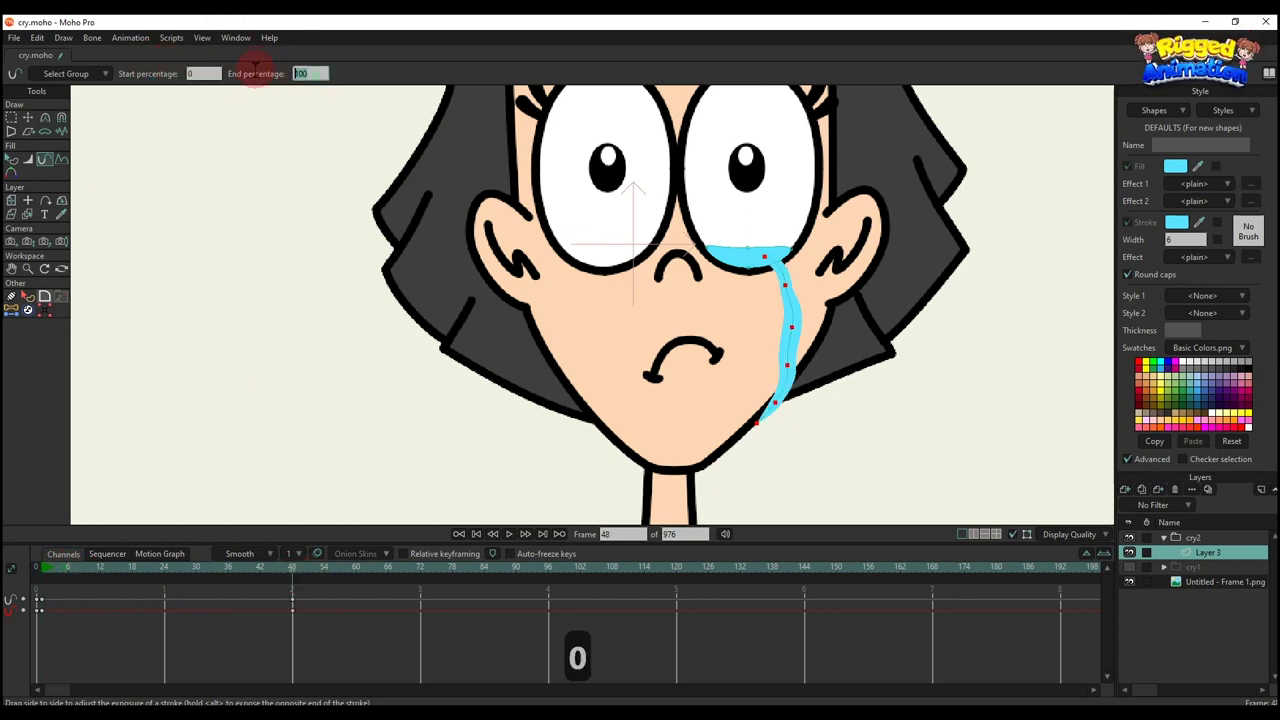
text(0)
key(Return)
Step: Play and scrub through the tear animation to examine how the drop travels down the cheek
key(q)
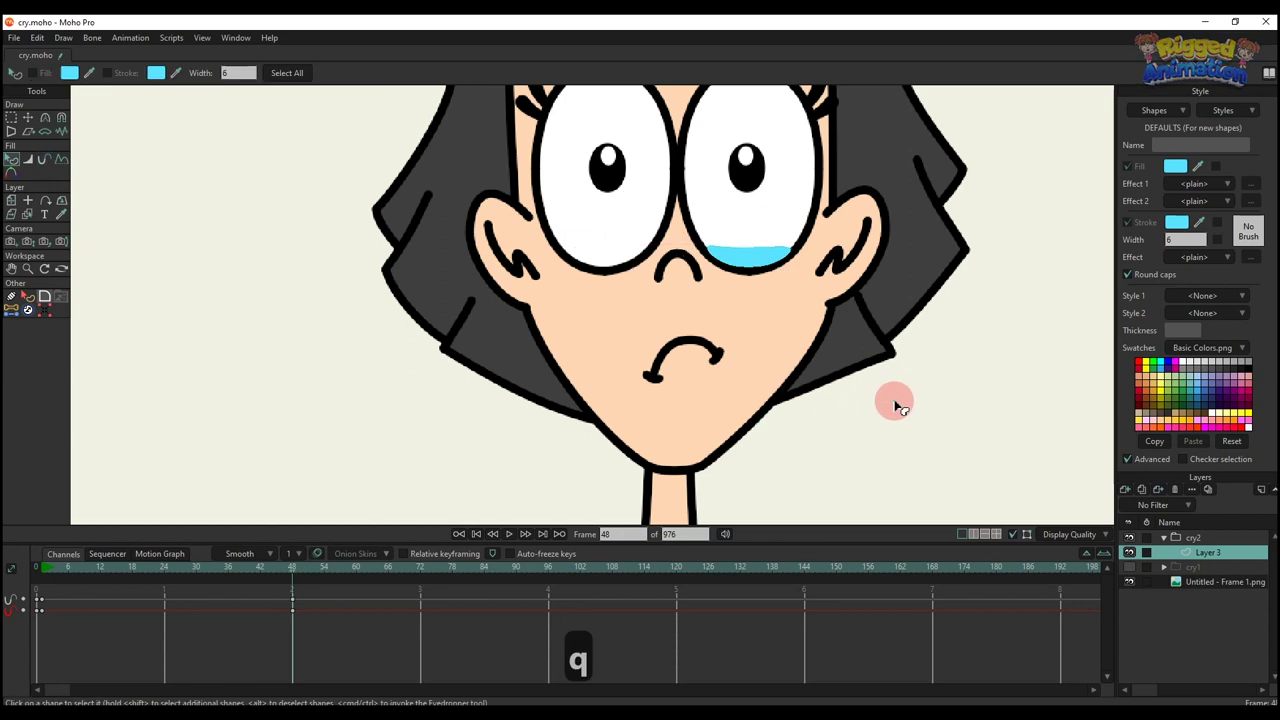
drag(45, 575, 62, 572)
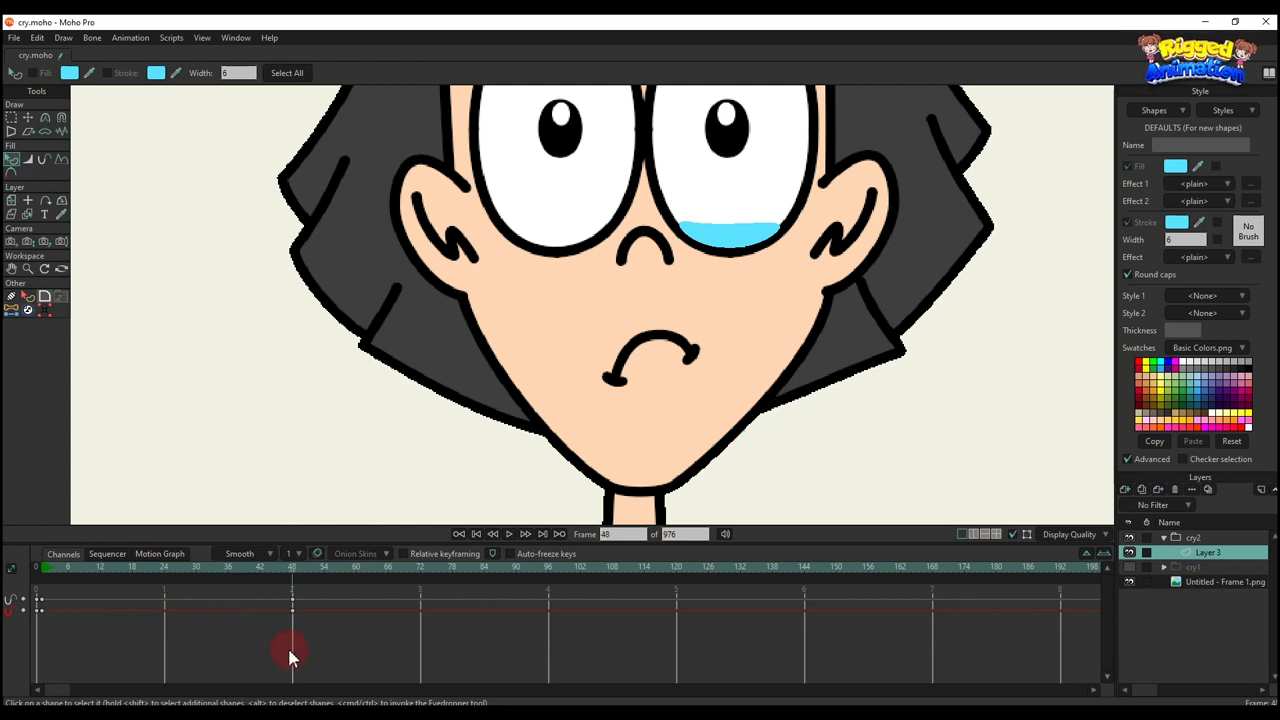
key(space)
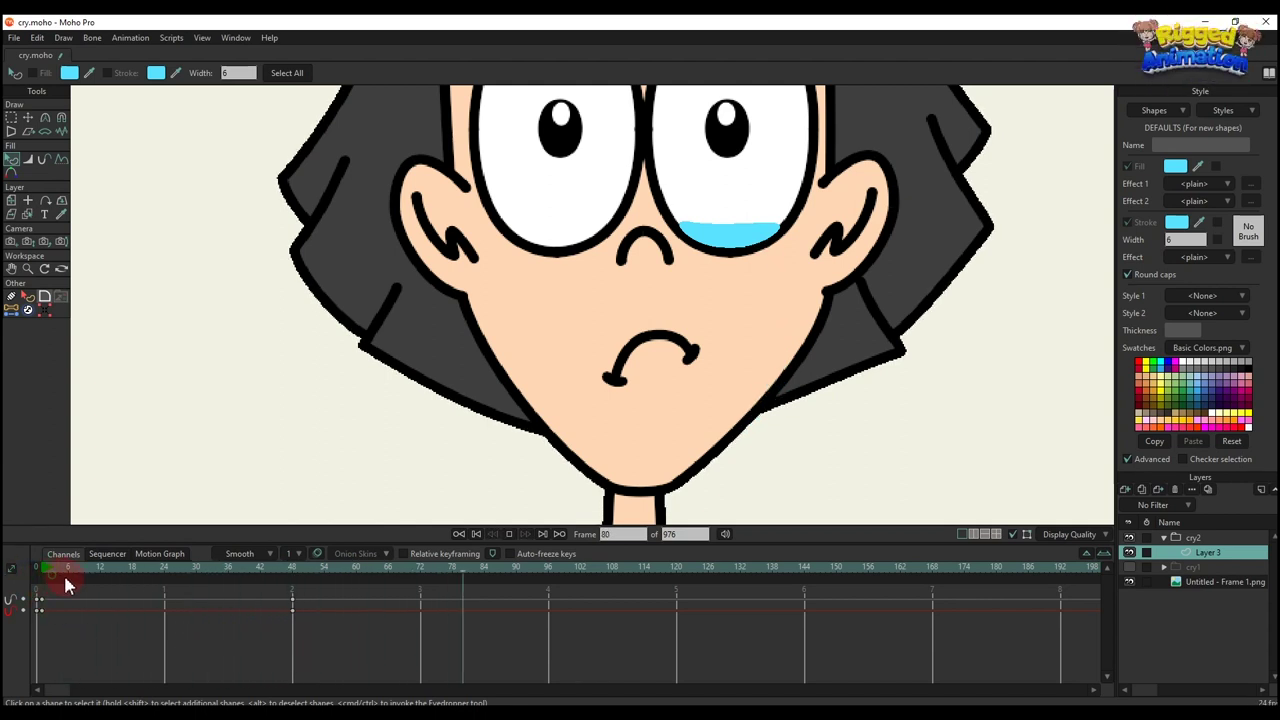
drag(88, 583, 140, 597)
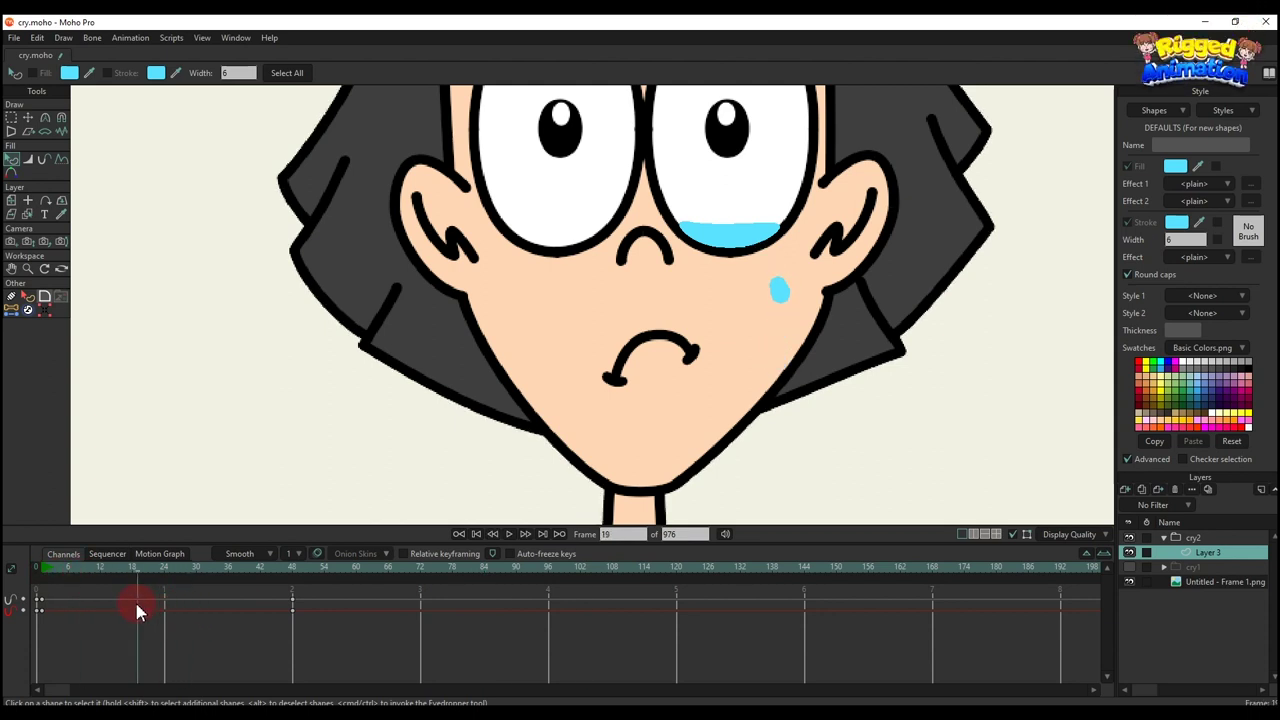
Step: Reduce the tear stream's line width to about 158 percent at frame 0 and play the animation
key(t)
click(43, 575)
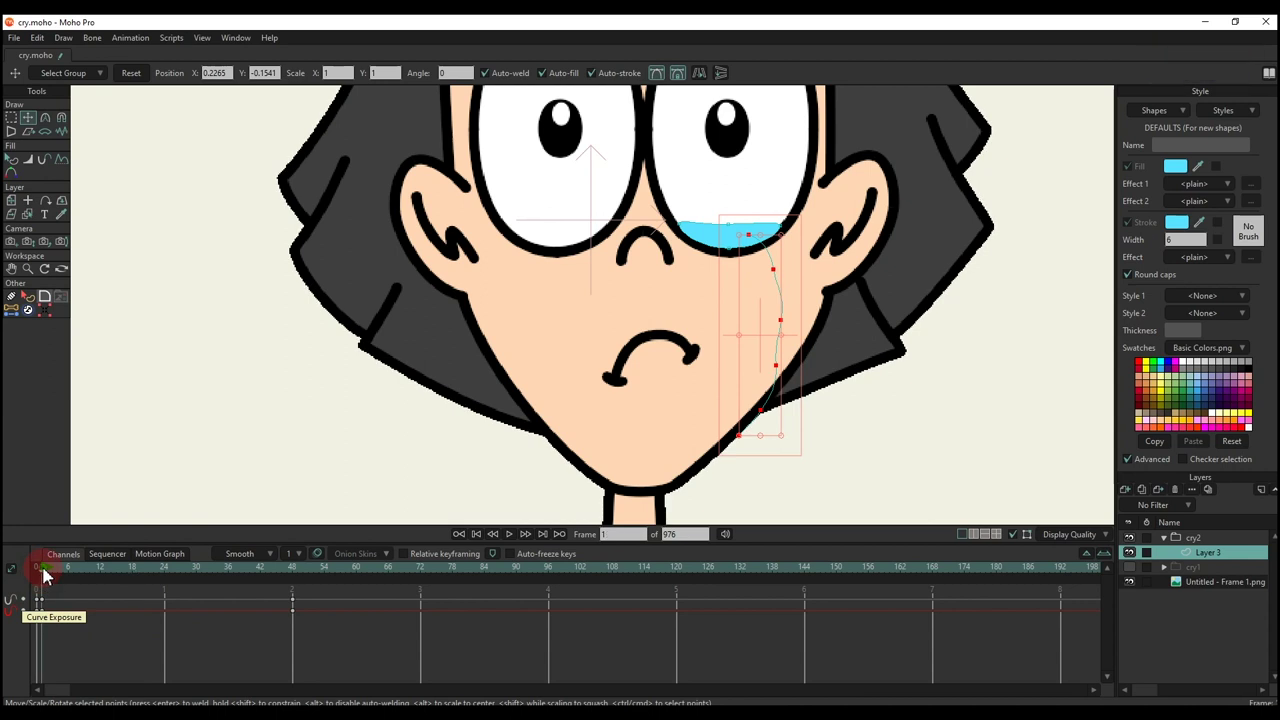
click(36, 575)
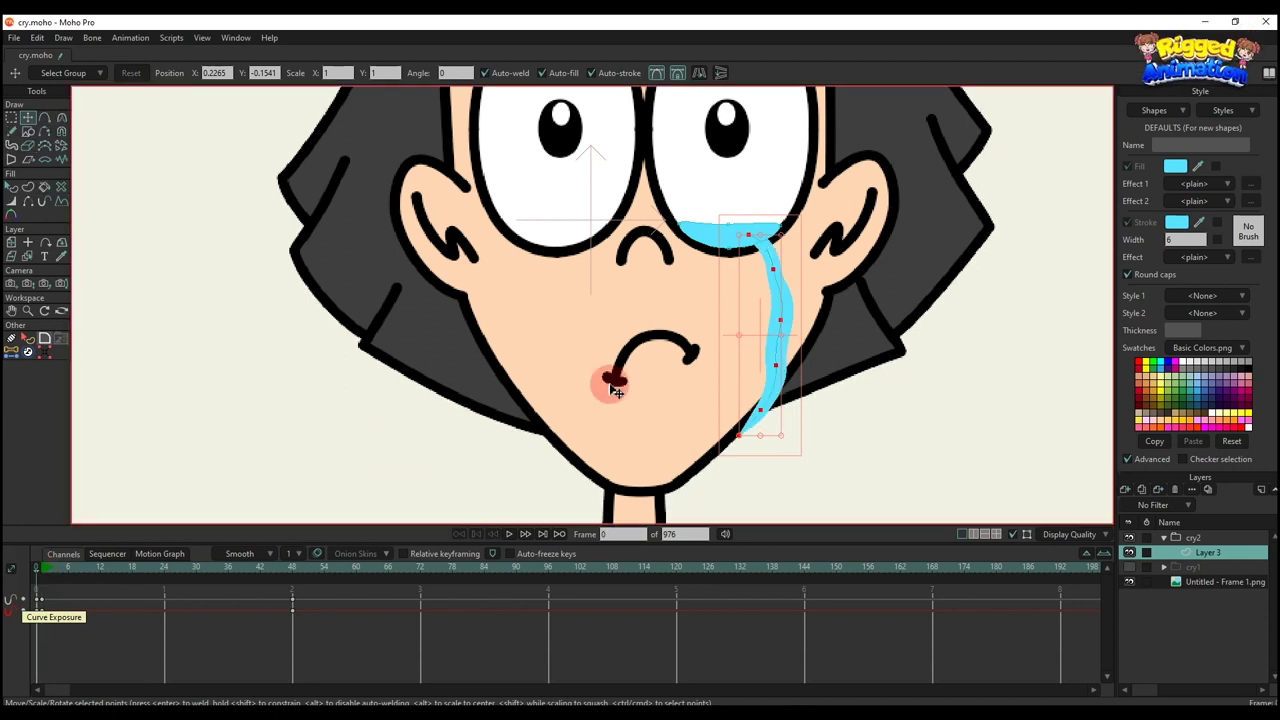
click(12, 203)
scroll(800, 391, up, 2)
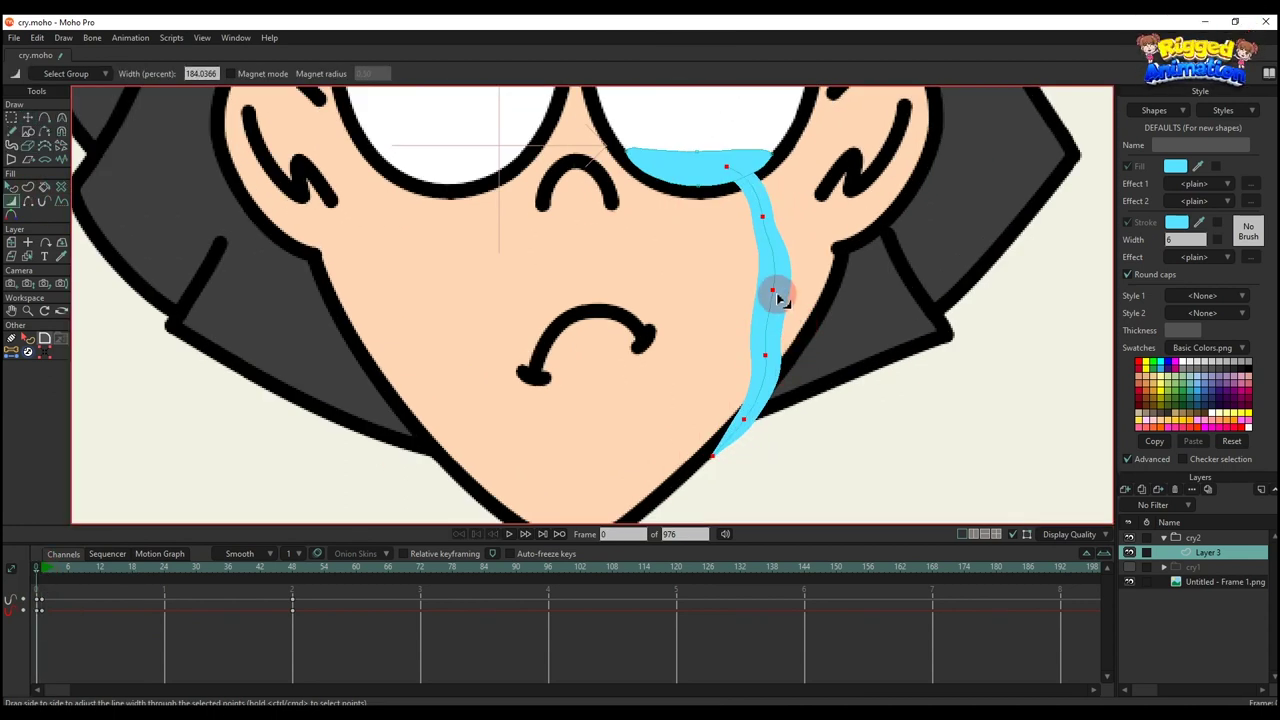
drag(777, 298, 775, 298)
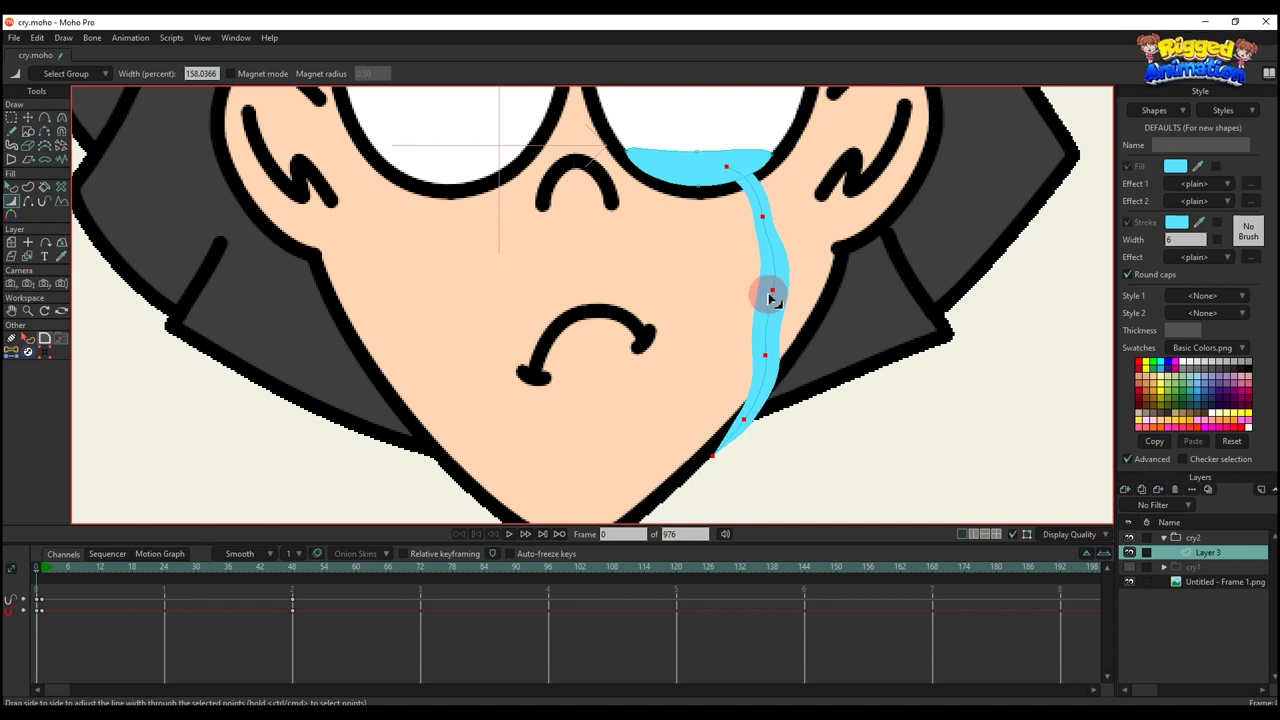
key(q)
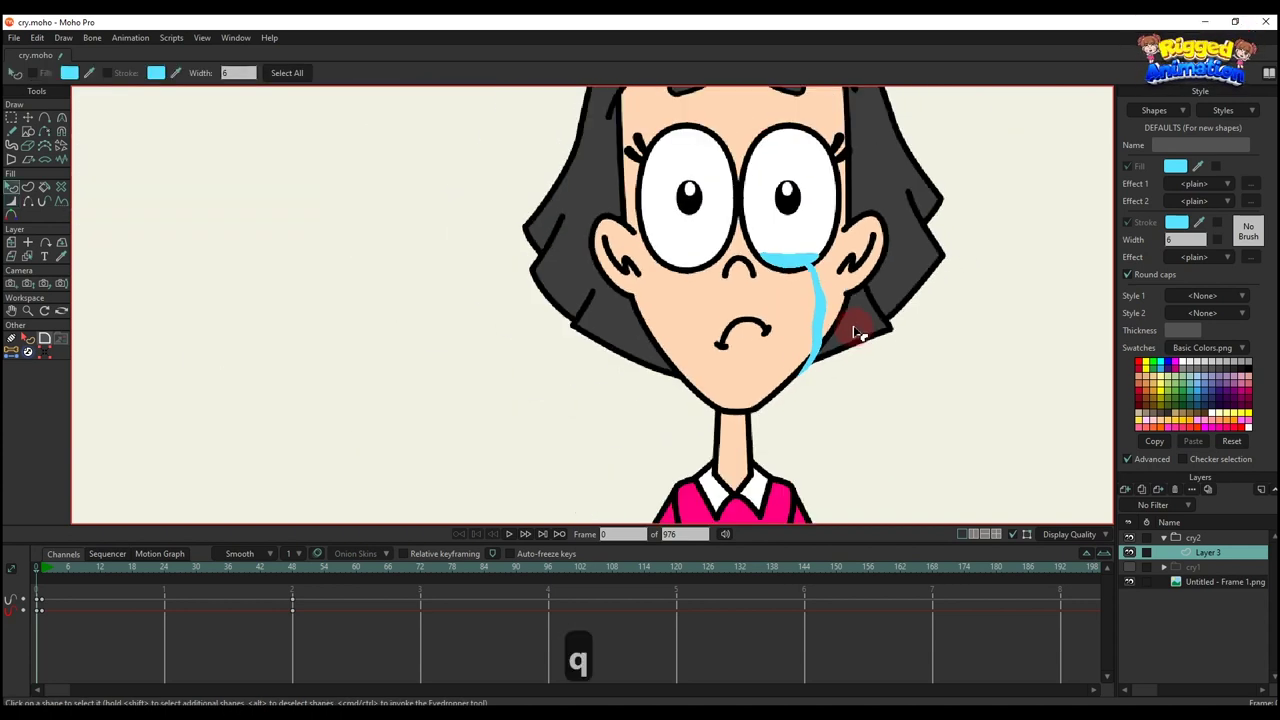
key(space)
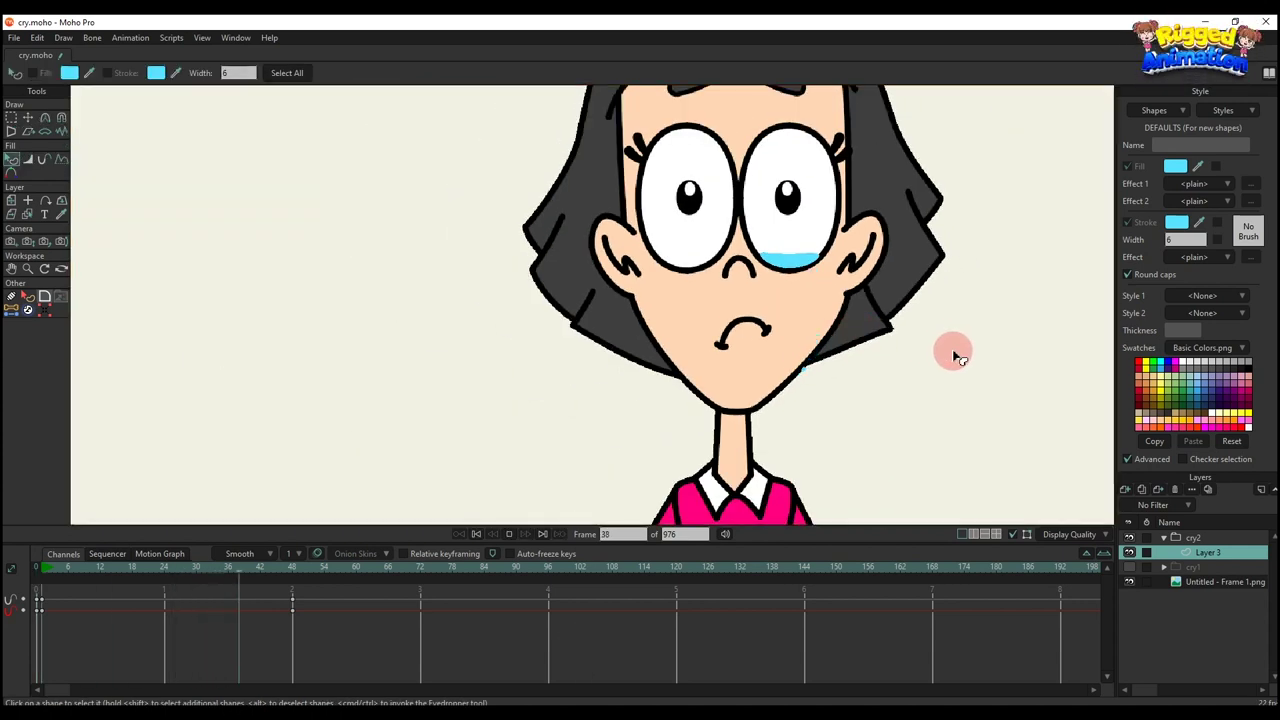
key(space)
Step: Change the interpolation of the tear's keyframes at frames 0, 1 and 48 to Ease In and play the result
drag(330, 582, 32, 624)
right_click(45, 605)
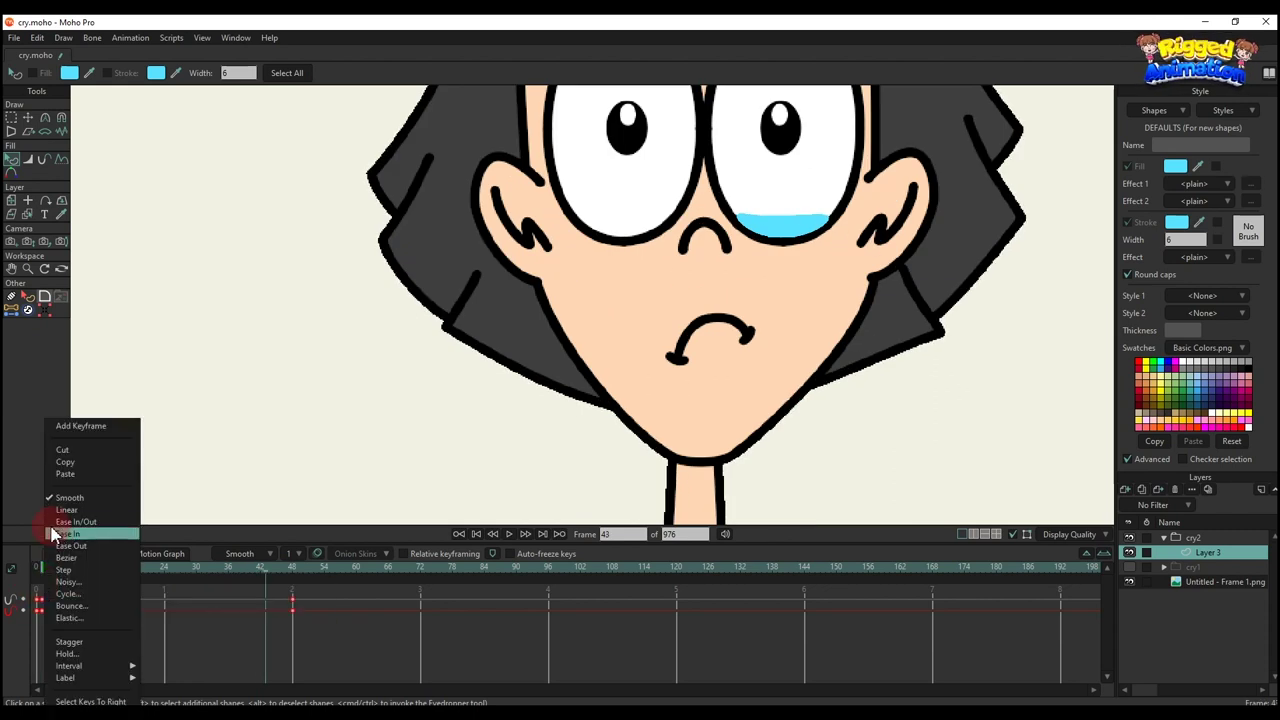
click(66, 533)
click(340, 612)
click(42, 567)
key(space)
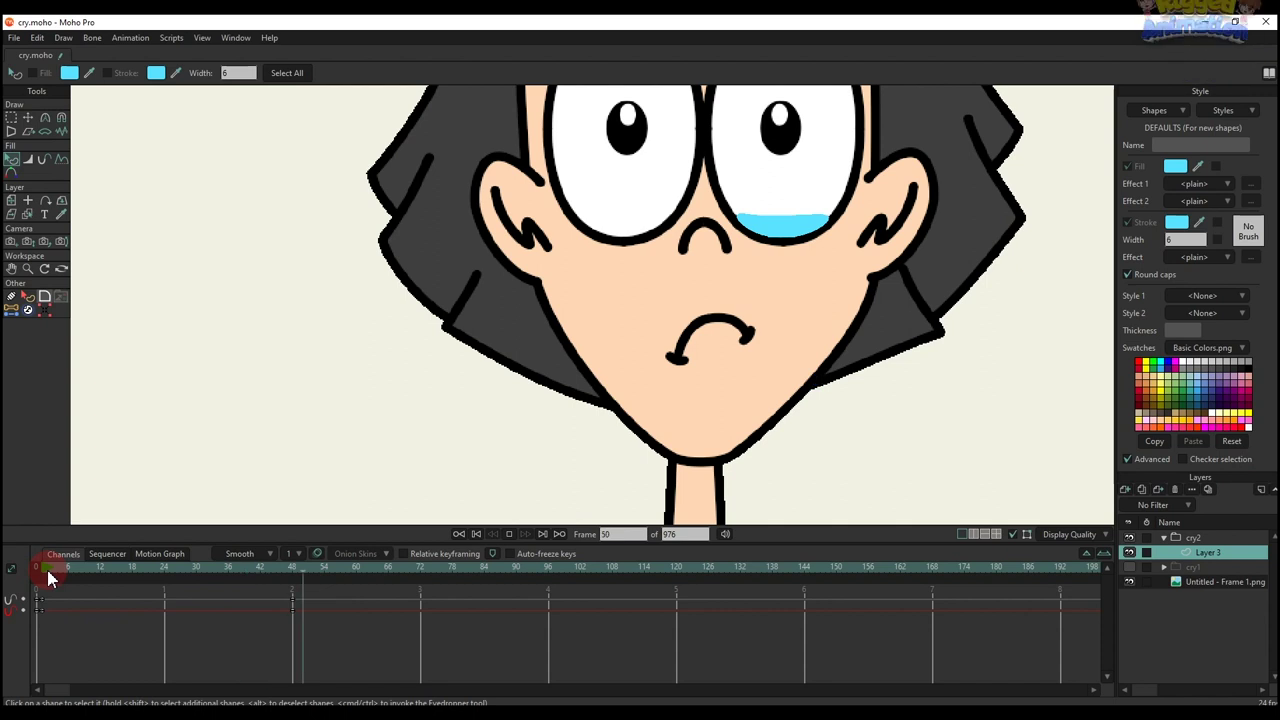
Step: Copy the tear stream's exposure keyframes from frame 1 to frame 49
drag(273, 576, 293, 581)
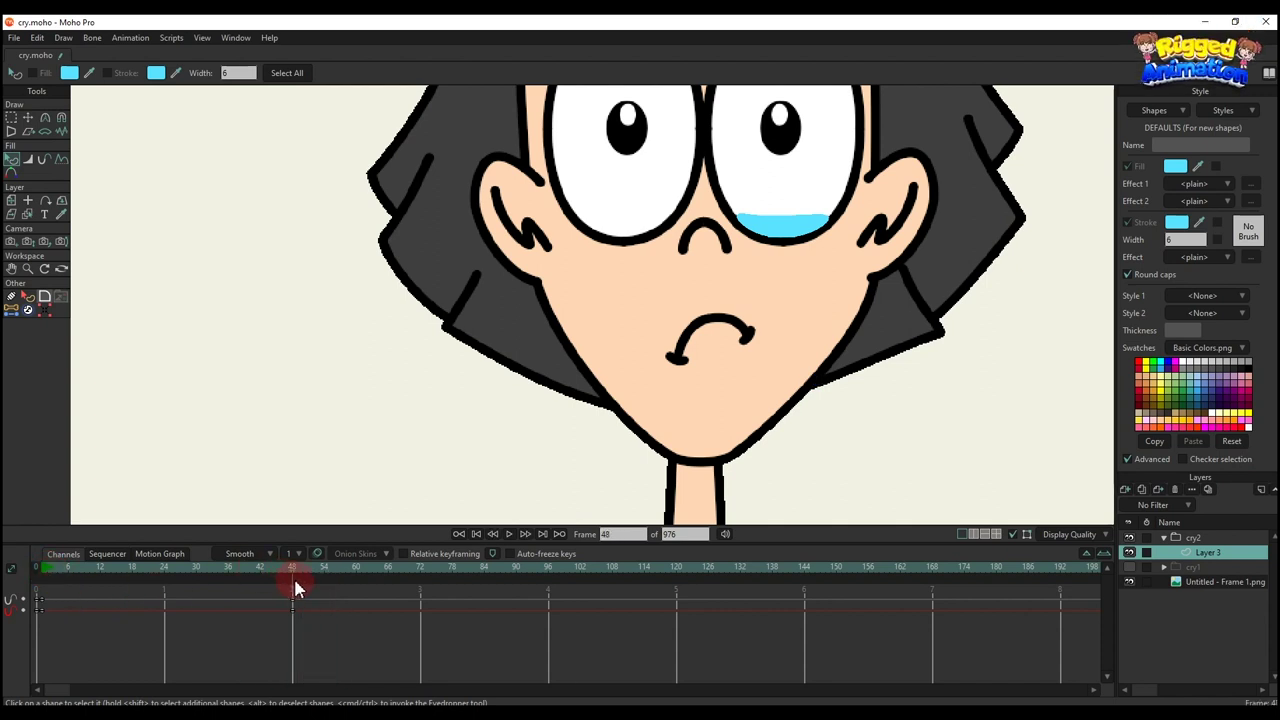
drag(814, 308, 807, 335)
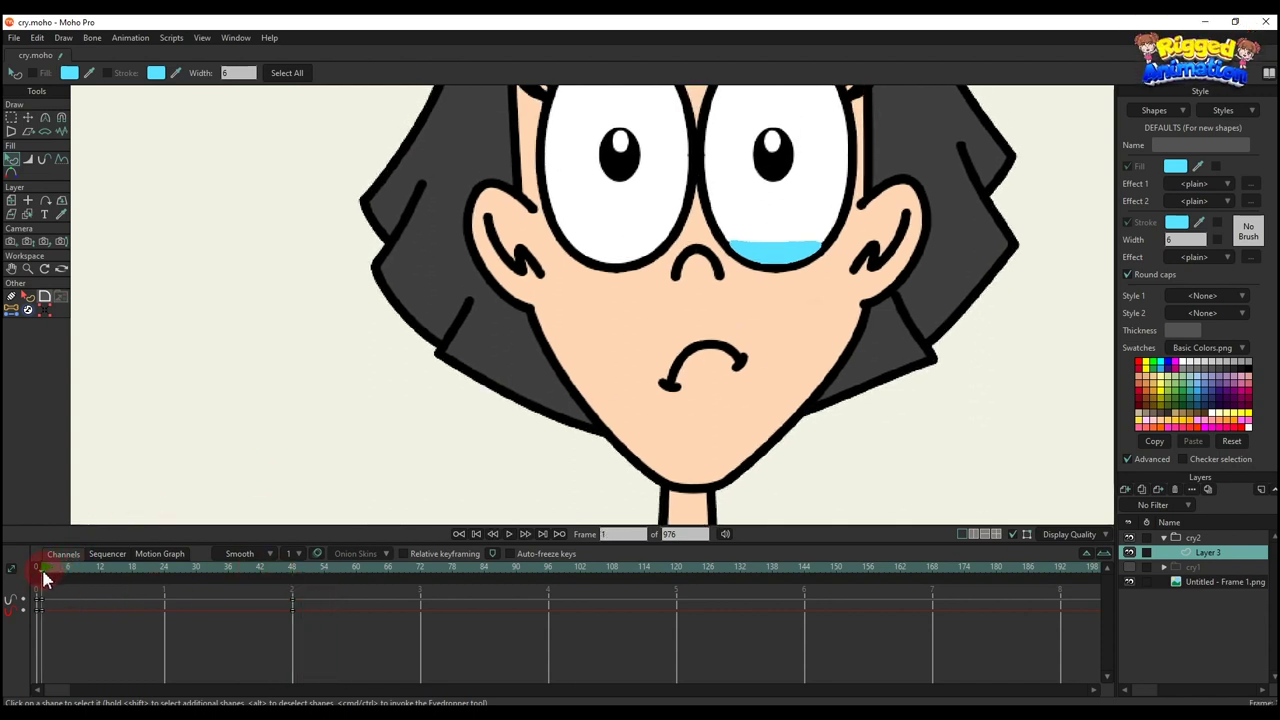
key(t)
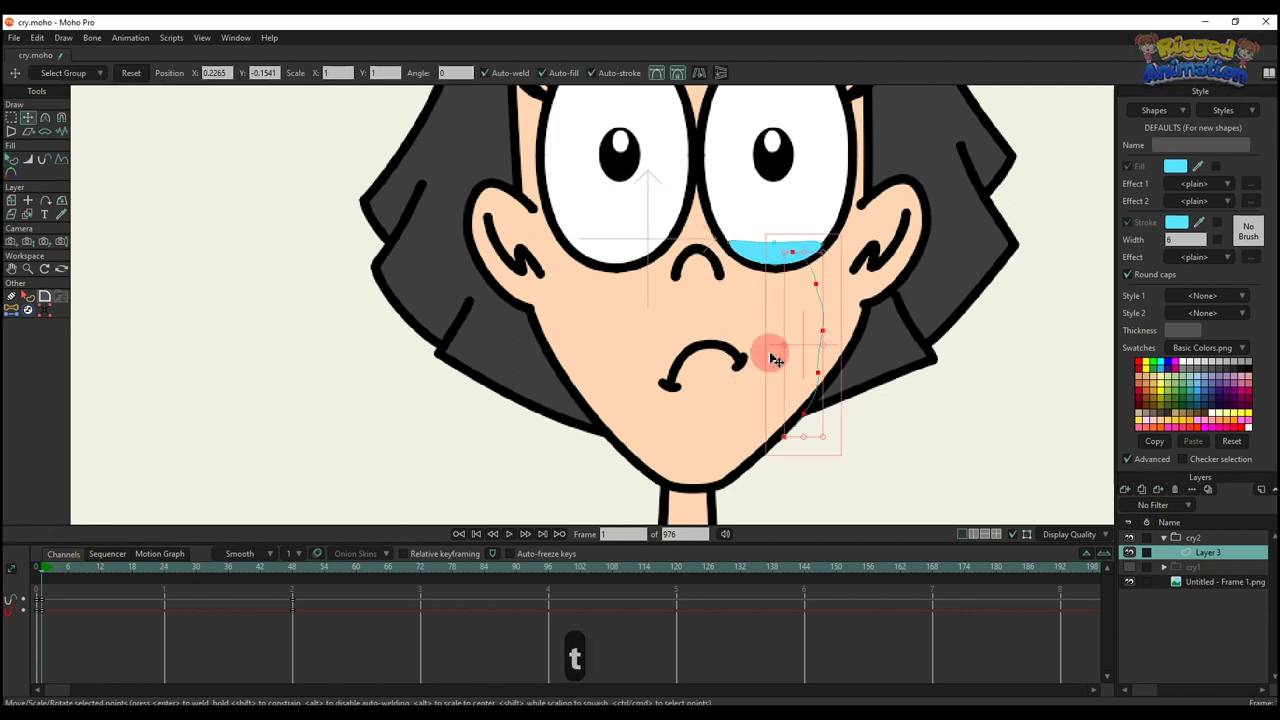
click(45, 159)
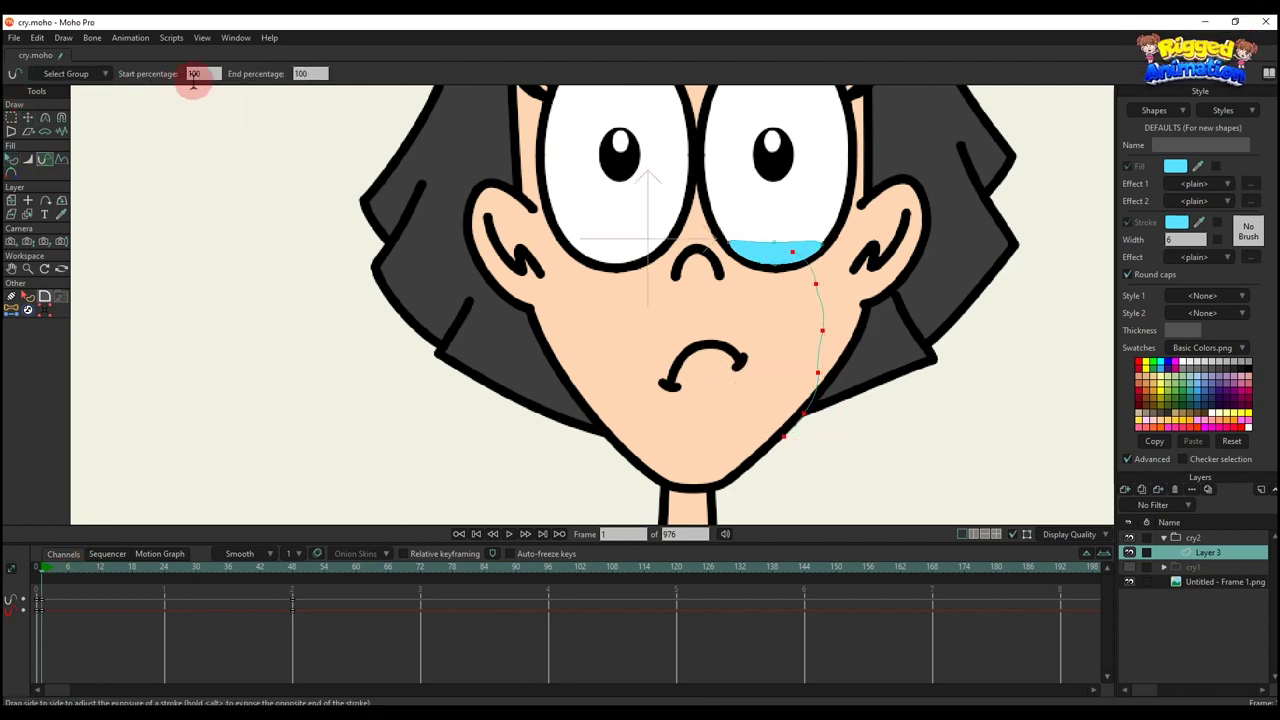
click(300, 571)
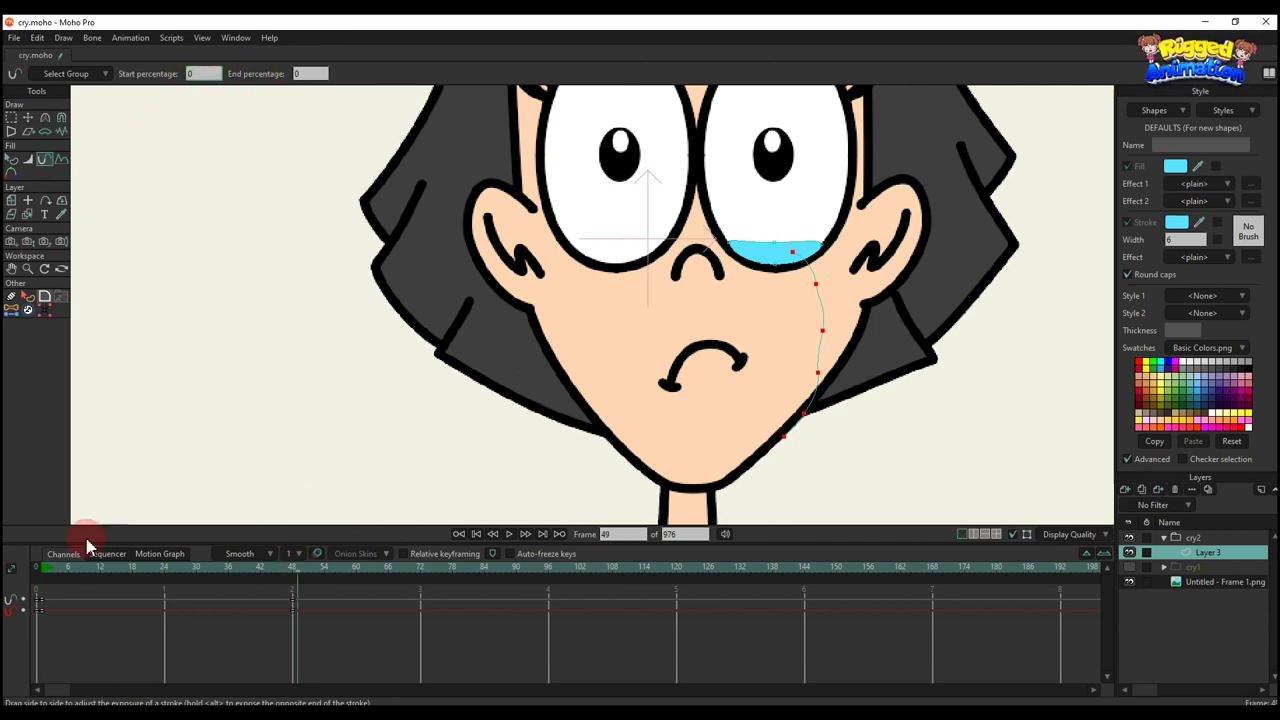
click(44, 578)
key(ctrl+c)
click(301, 567)
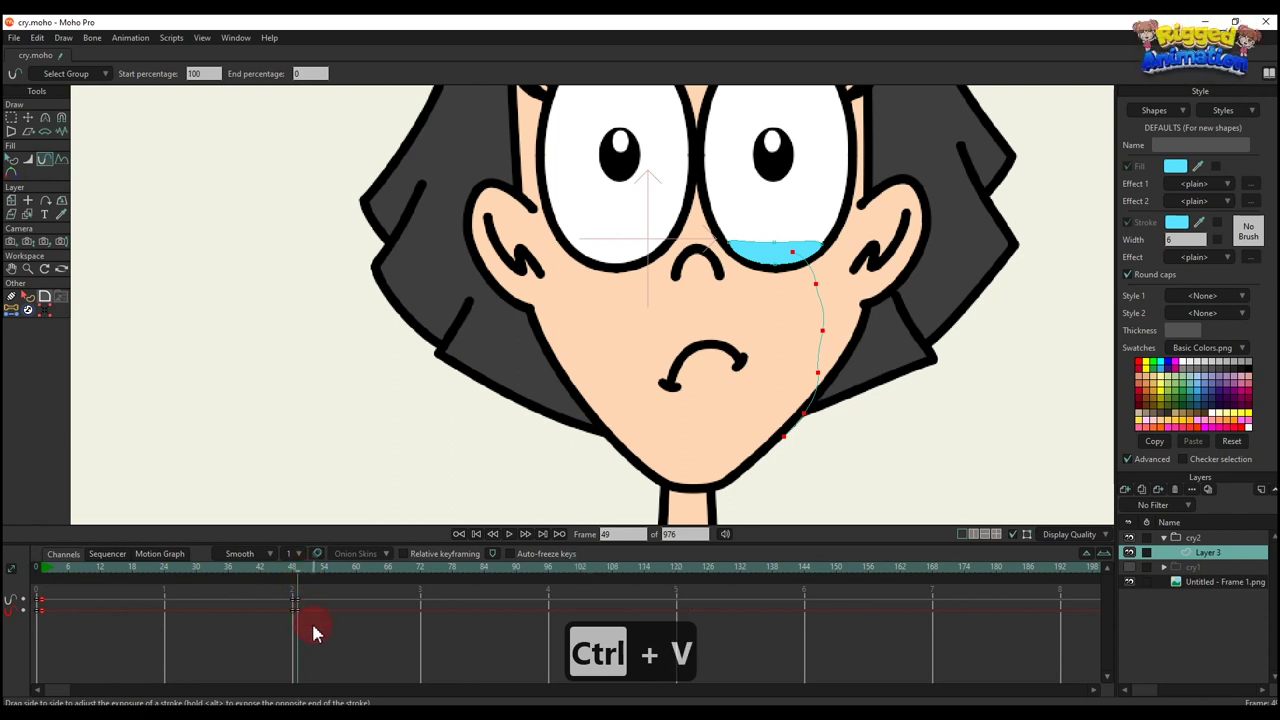
click(302, 578)
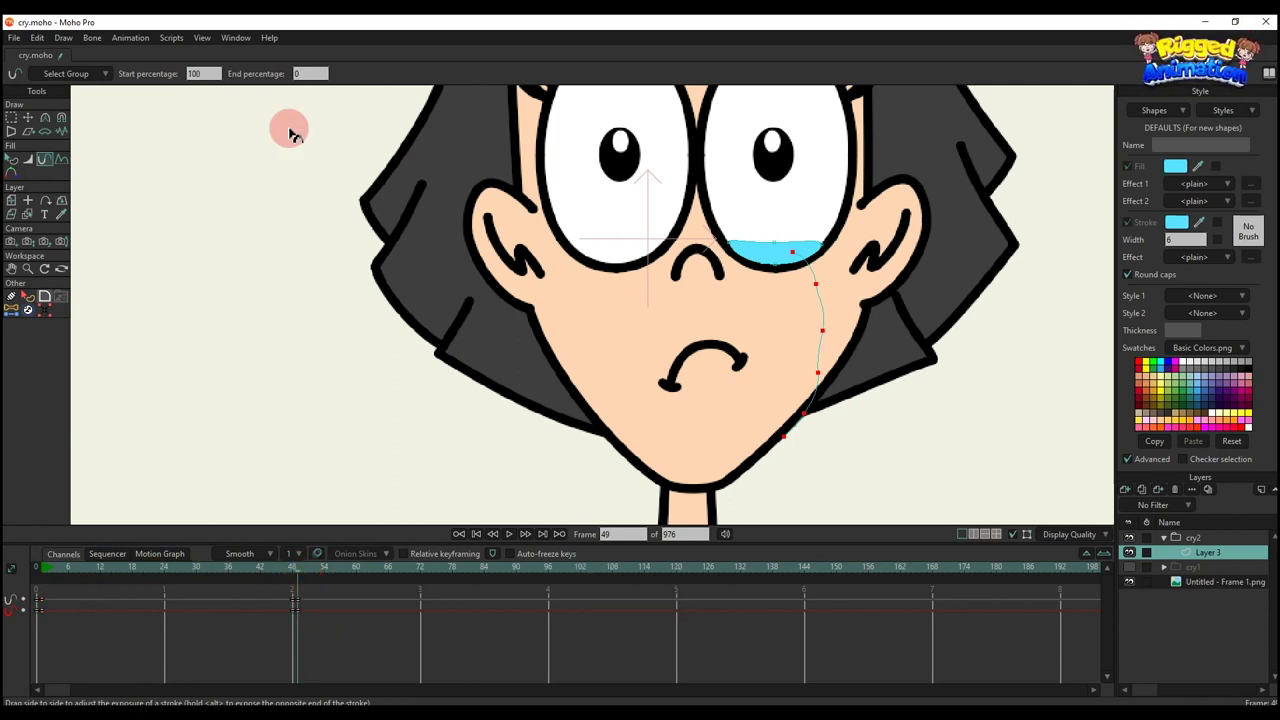
Step: Set the tear stream's end percentage to 100 at frame 49
click(310, 73)
text(100)
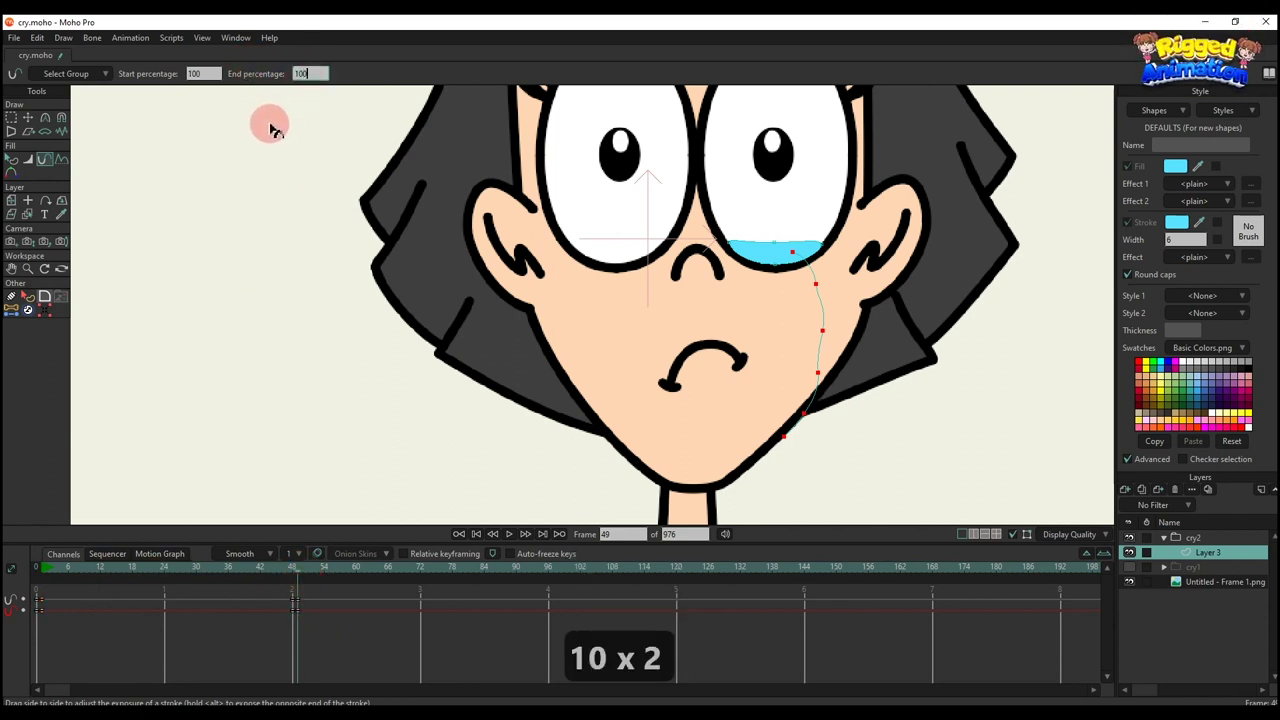
key(Return)
Step: Make the exposure keyframes at frame 49 cycle back to absolute frame 2 and play the loop
drag(331, 640, 302, 598)
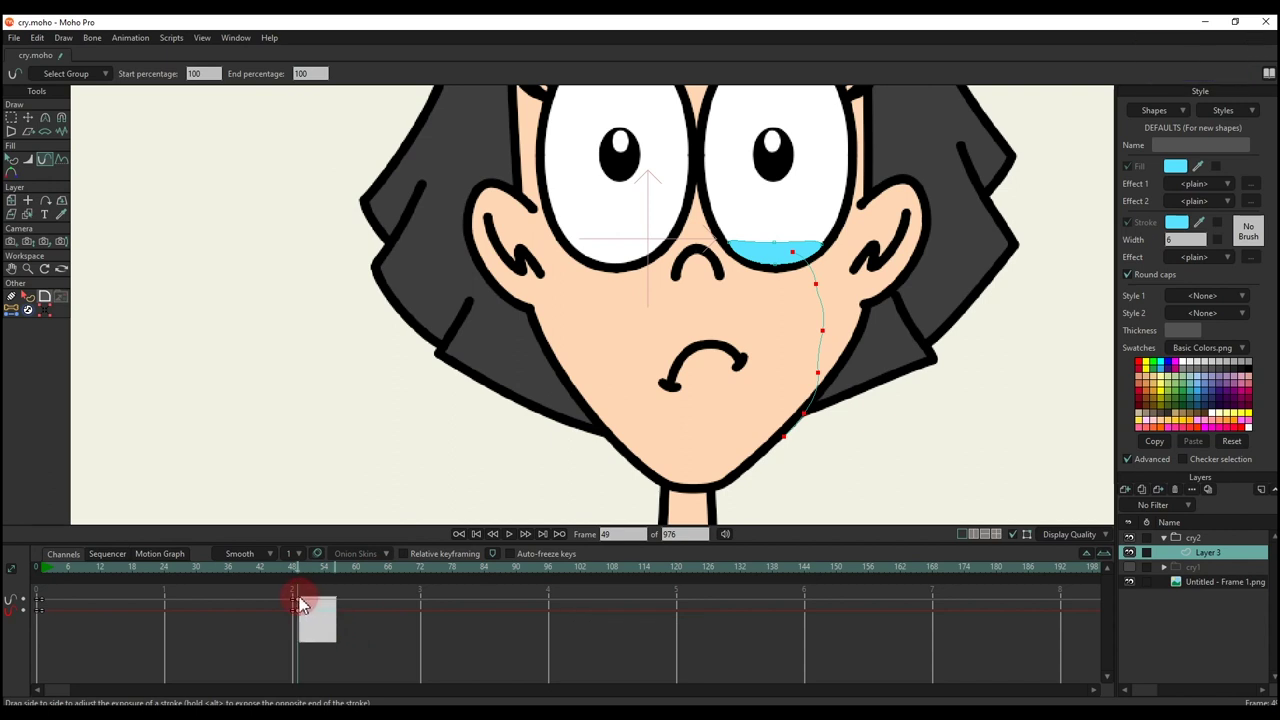
right_click(301, 600)
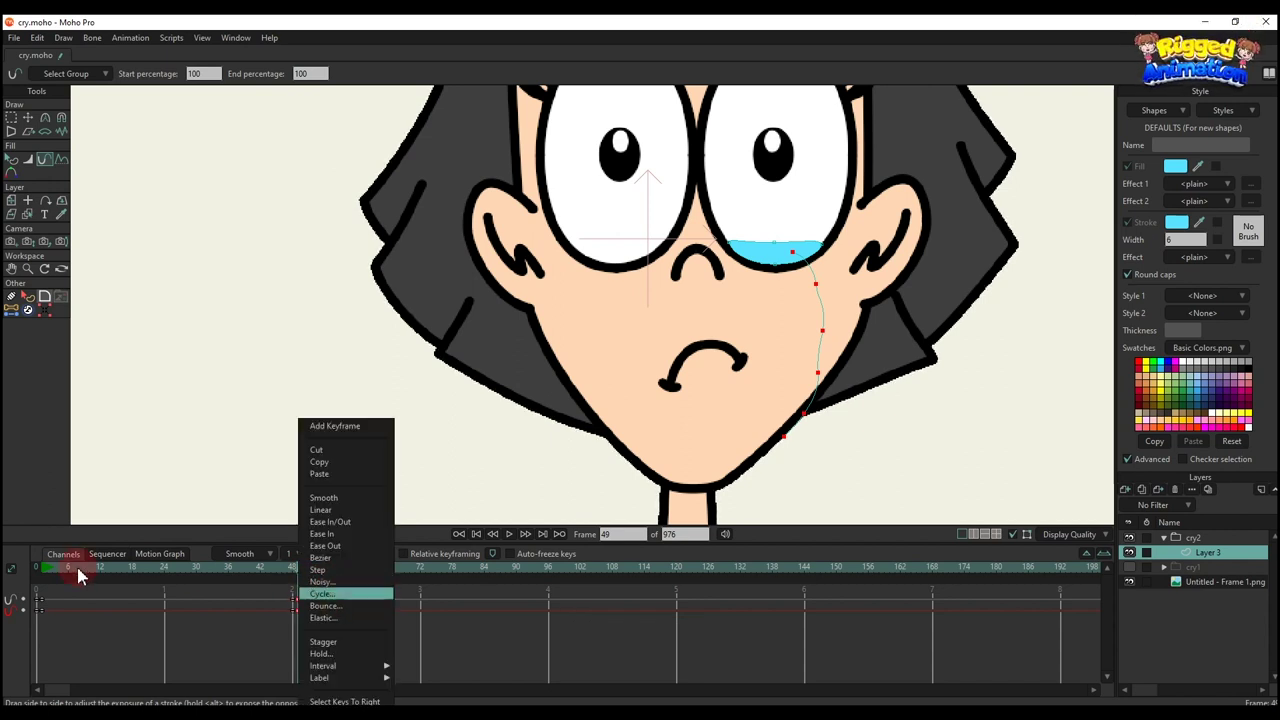
key(Return)
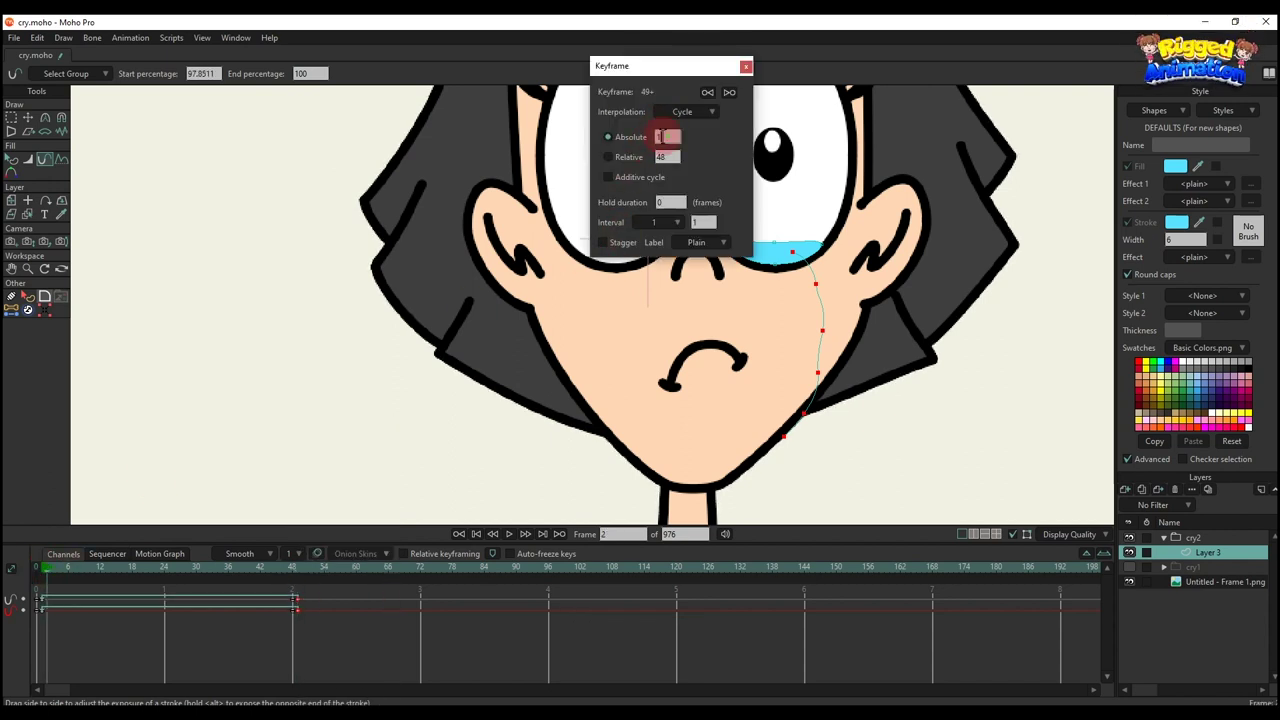
text(2)
click(746, 67)
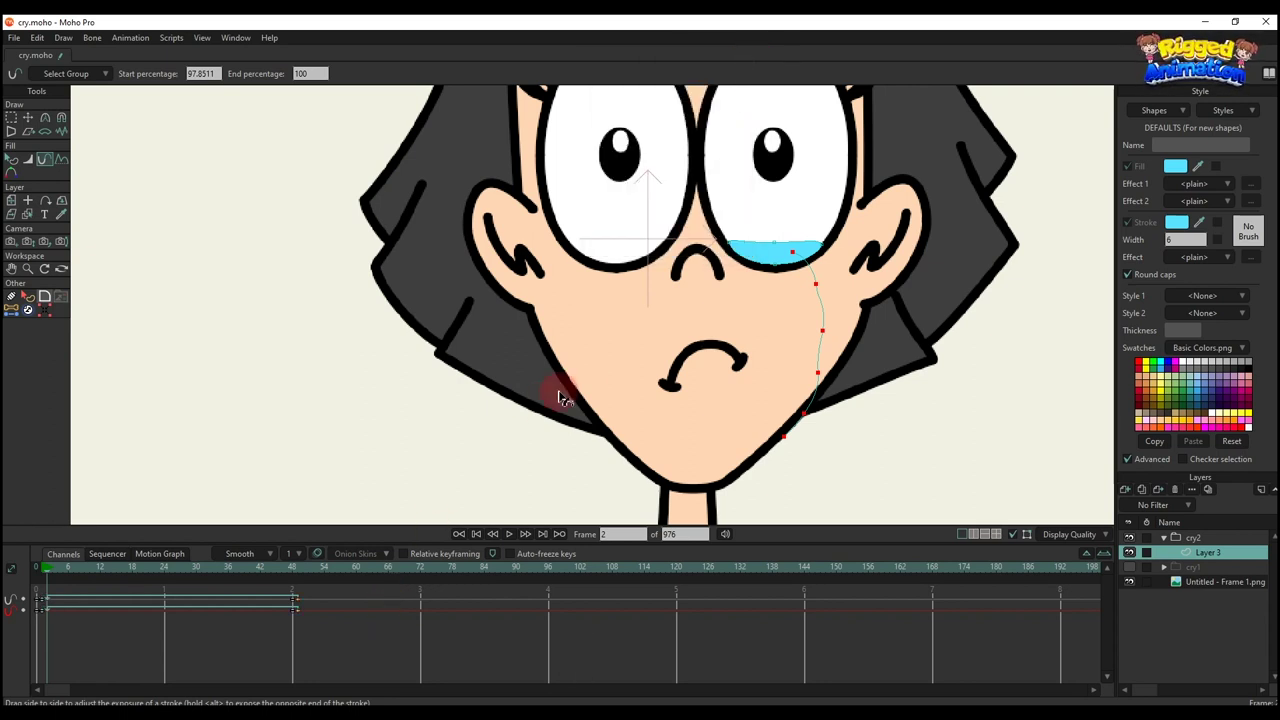
key(q)
key(space)
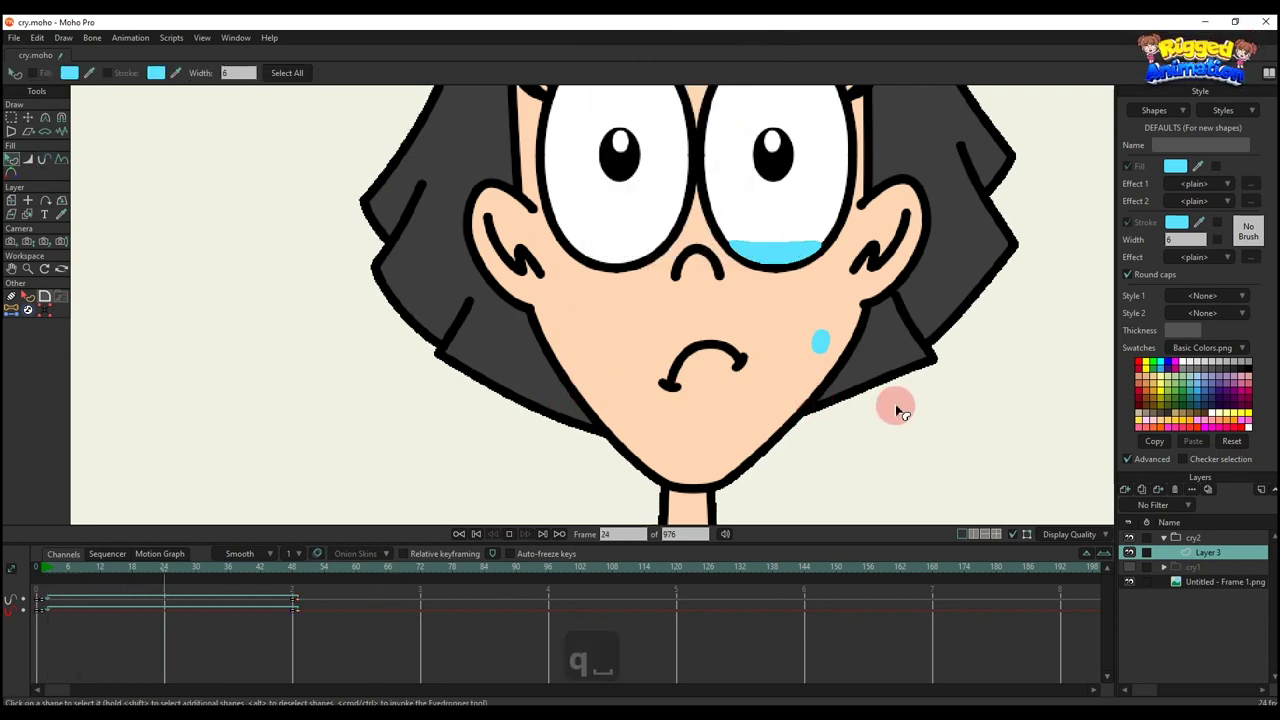
key(space)
Step: Undo the last keyframe change, shorten the tear loop by moving its end keyframes to frames 37 and 38, and play it
drag(420, 637, 40, 552)
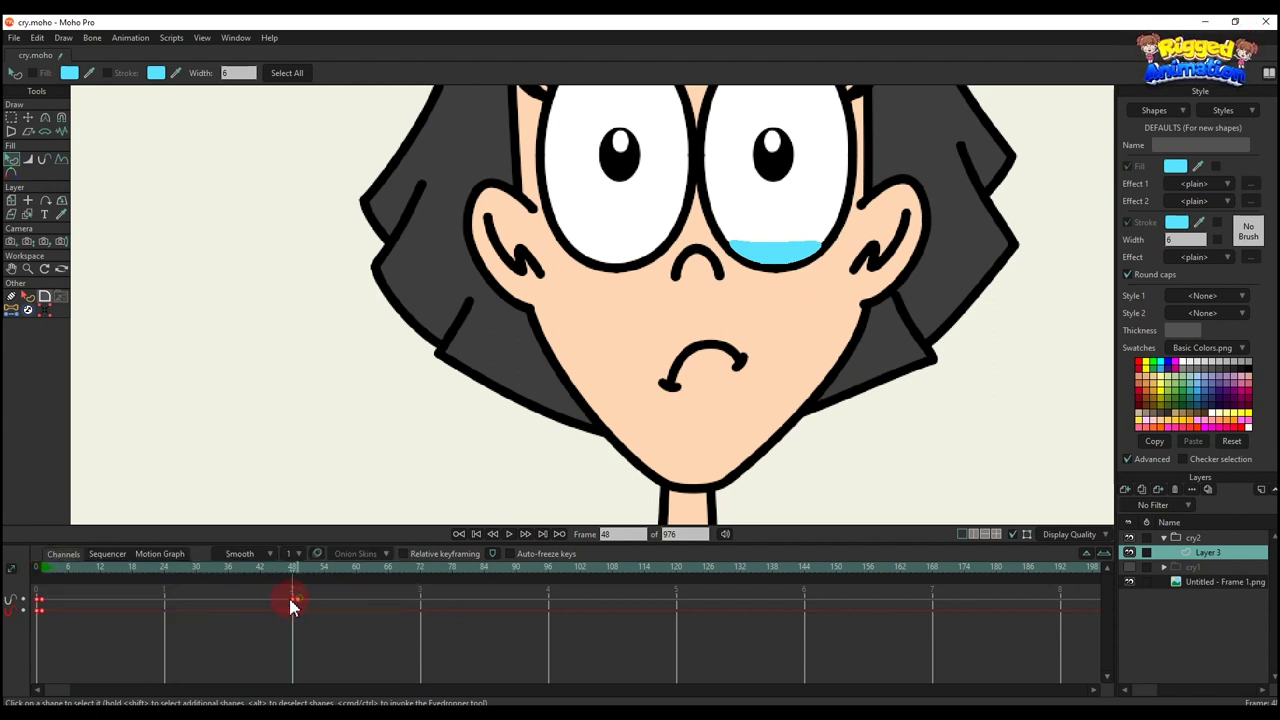
key(ctrl+z)
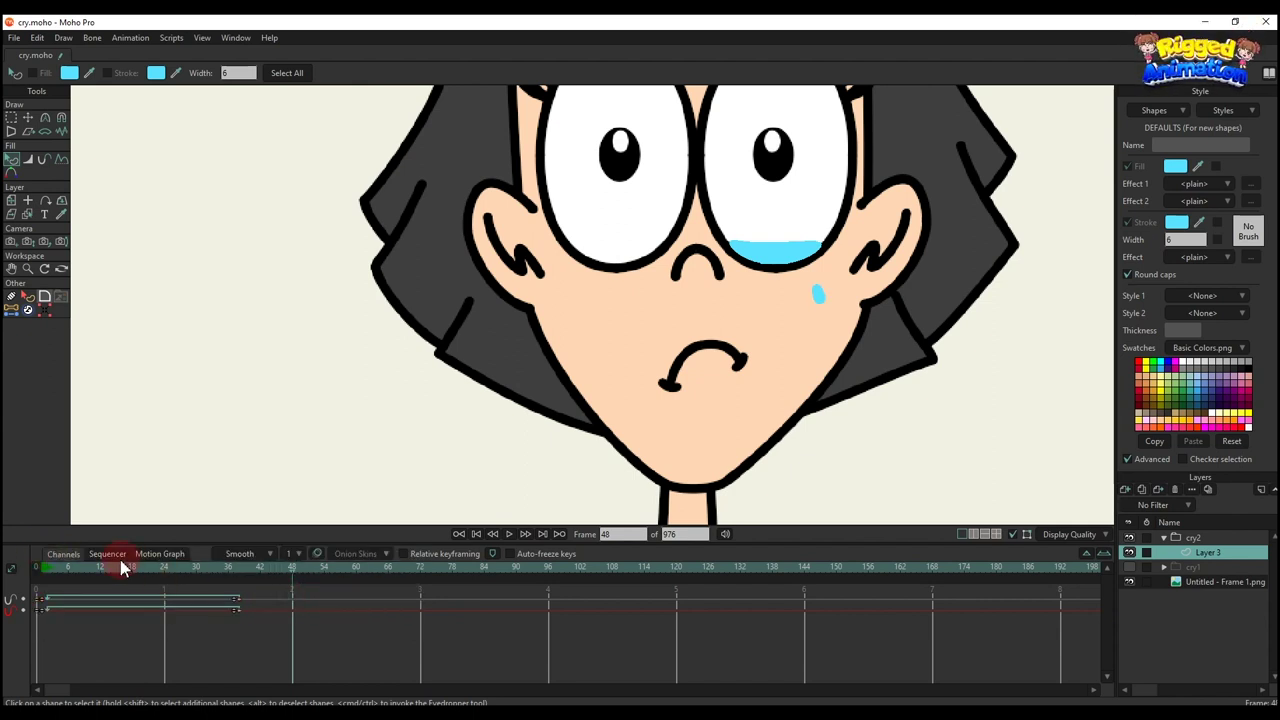
key(space)
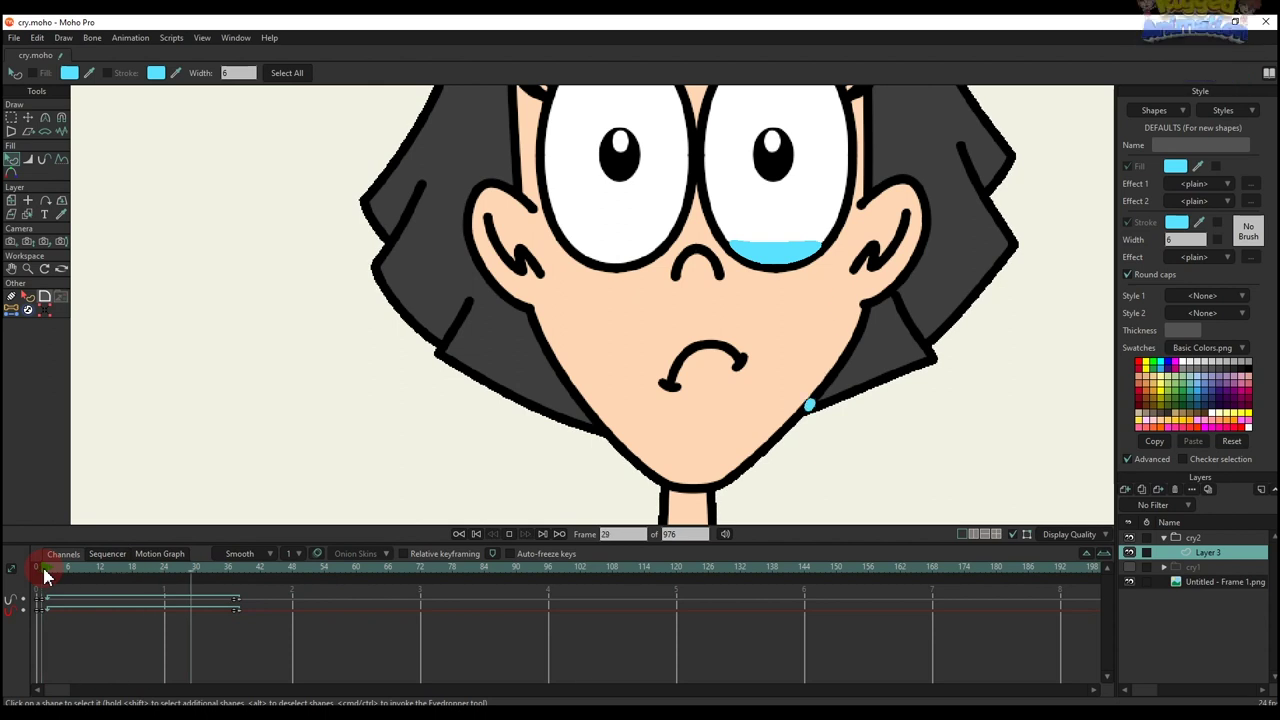
Step: Play back the shortened tear loop to check how the tear runs down the cheek
key(space)
key(space)
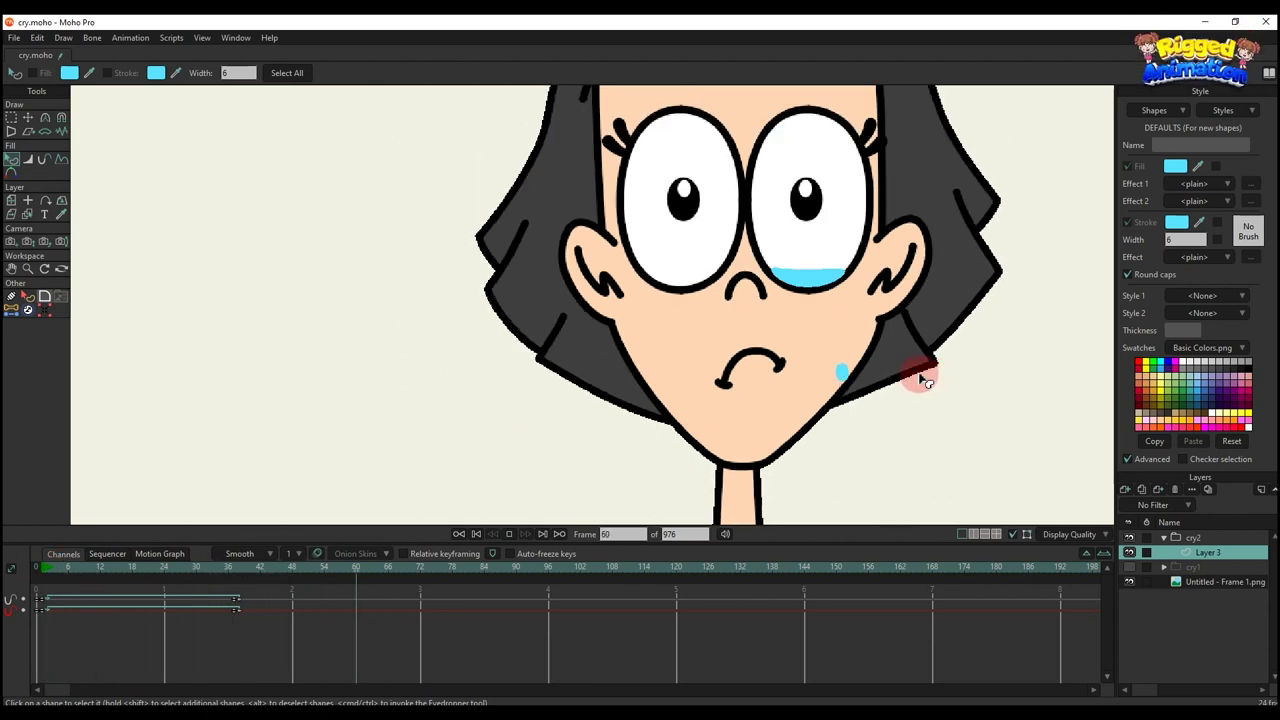
key(space)
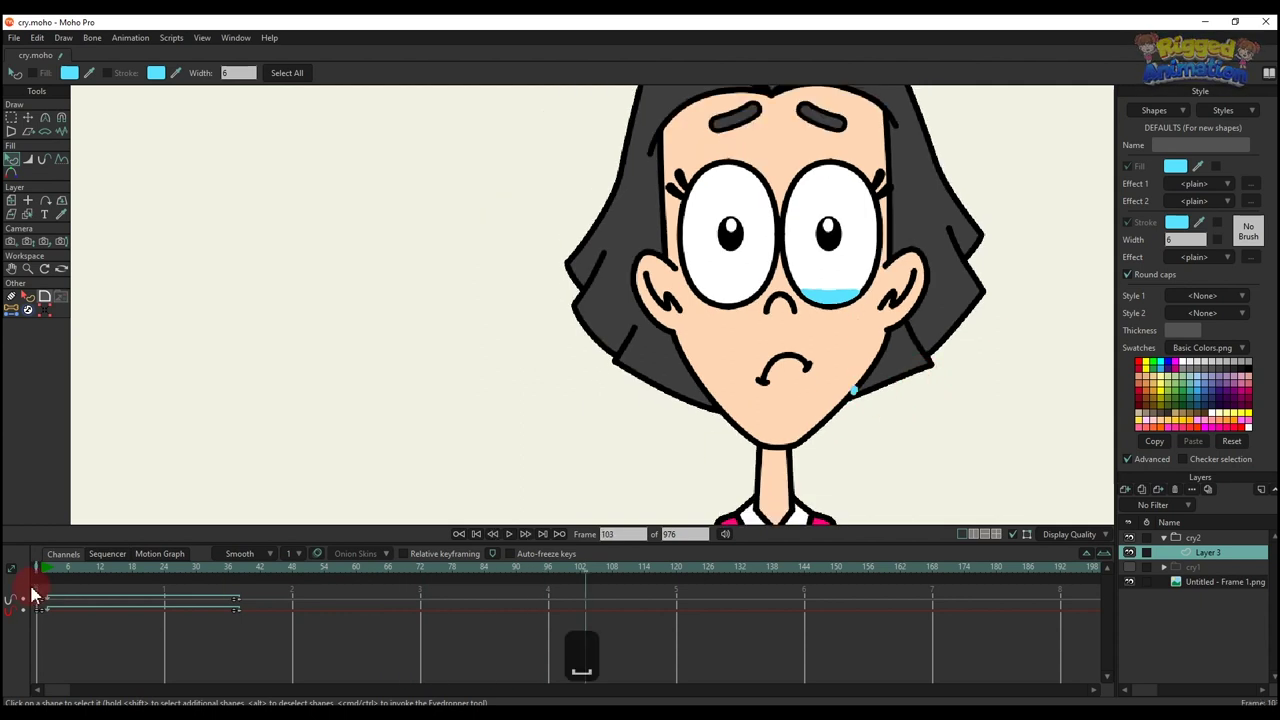
Step: At frame 0, enable noisy outlines, noisy fills, animated noise and extra sketchy on Layer 3, with offset 1 and scale 10 pixels
drag(47, 568, 42, 568)
scroll(722, 370, up, 3)
drag(791, 340, 583, 360)
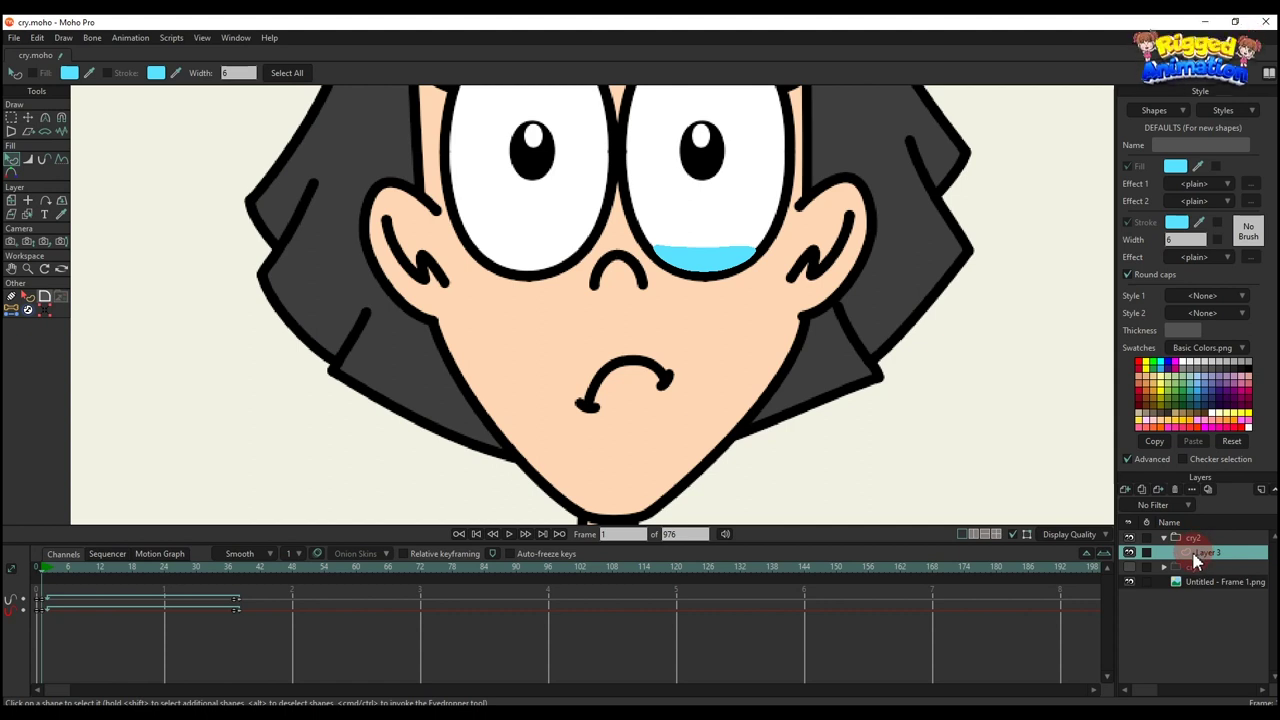
drag(48, 568, 8, 572)
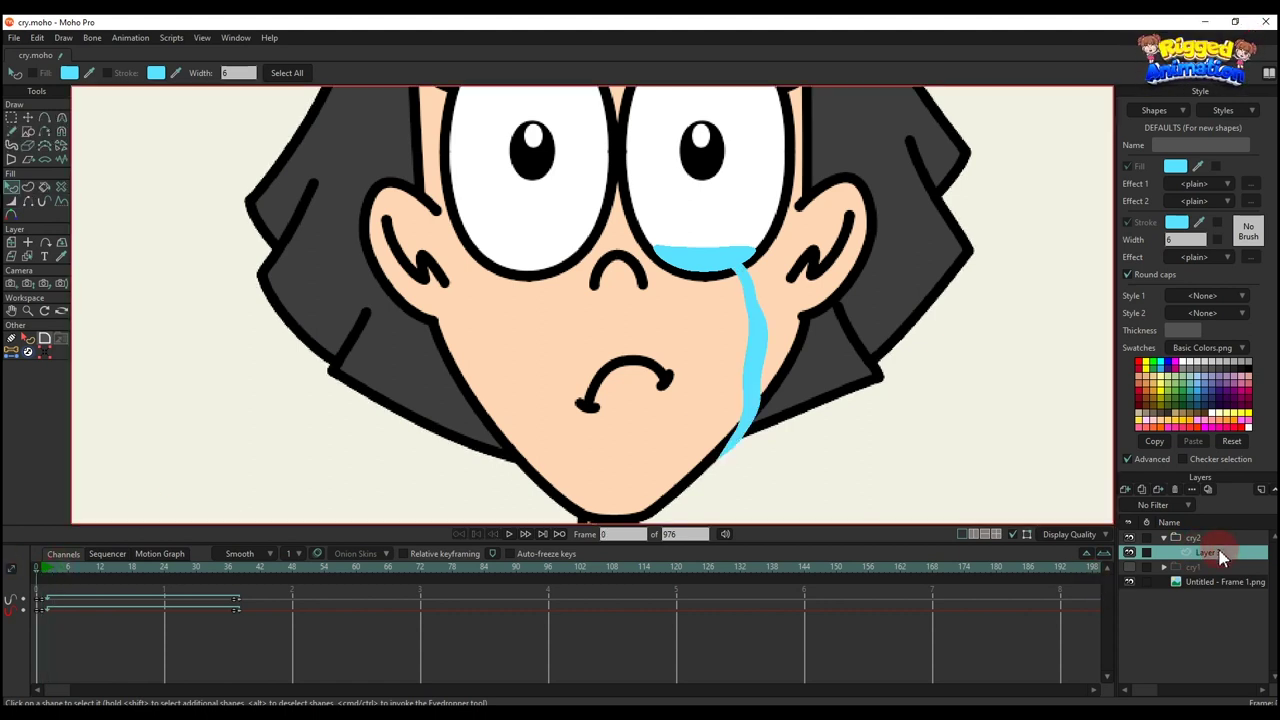
double_click(1220, 557)
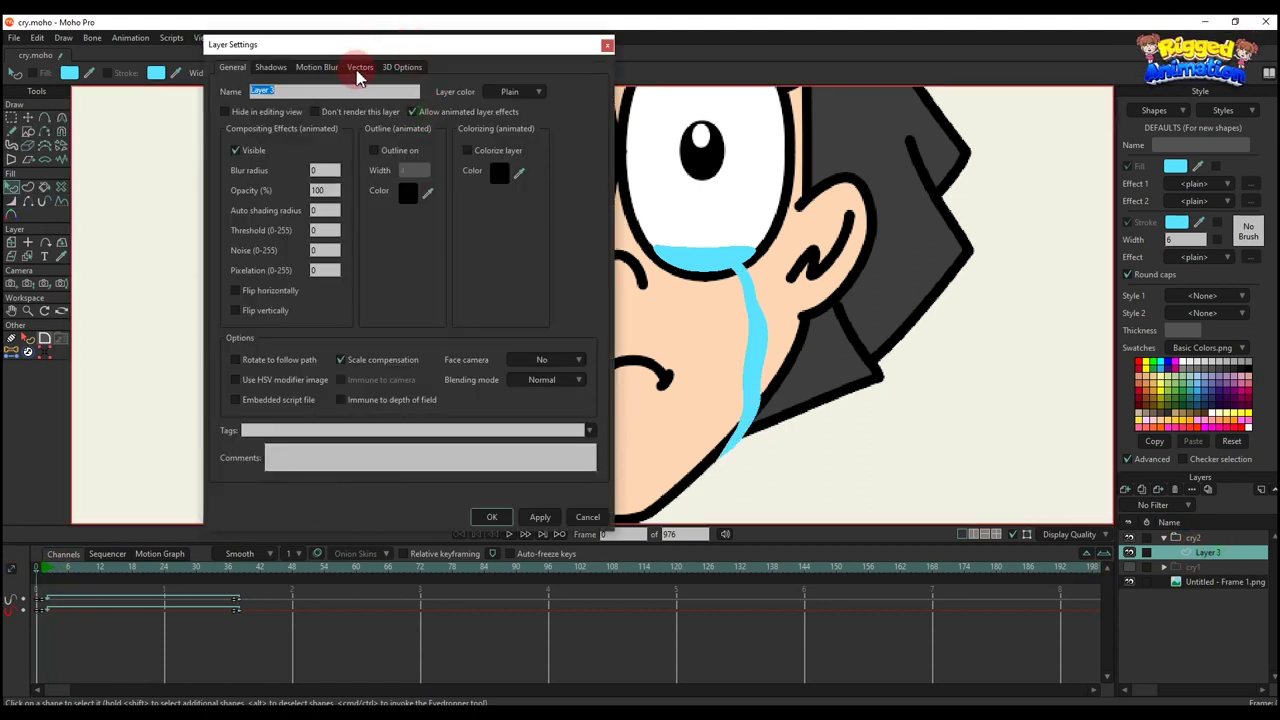
click(358, 67)
click(310, 111)
click(310, 151)
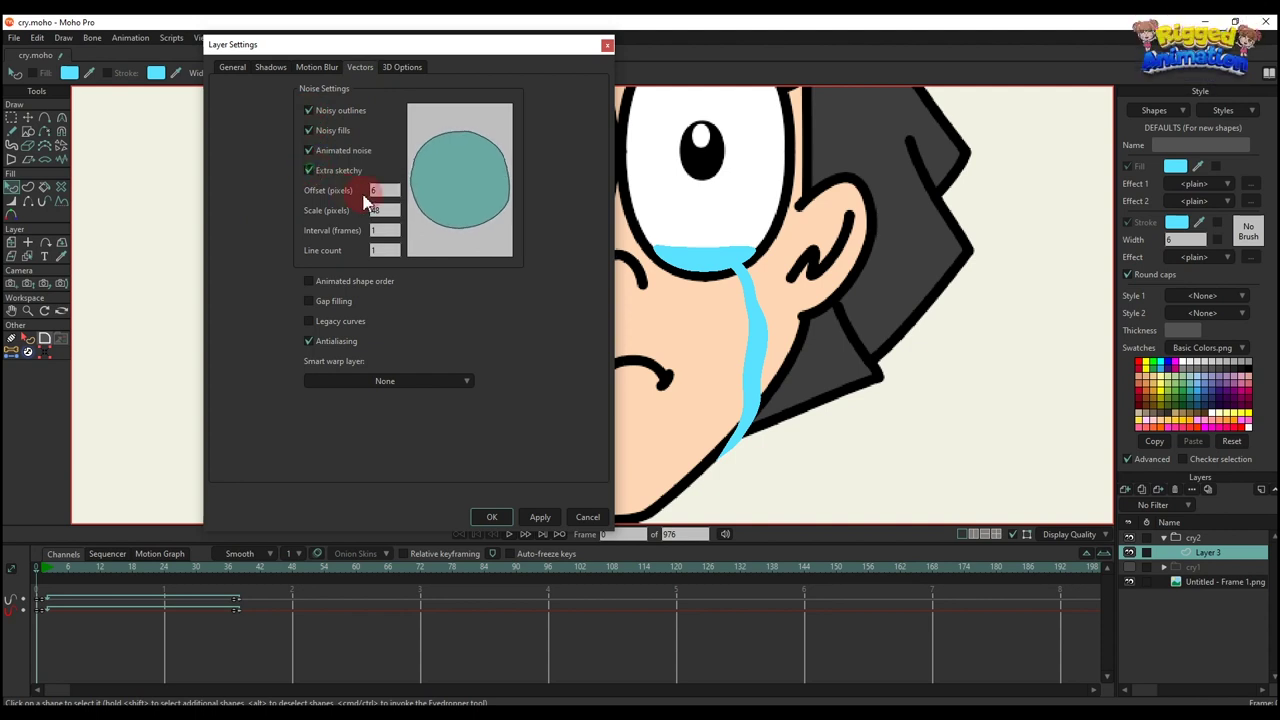
click(310, 171)
click(372, 190)
text(100)
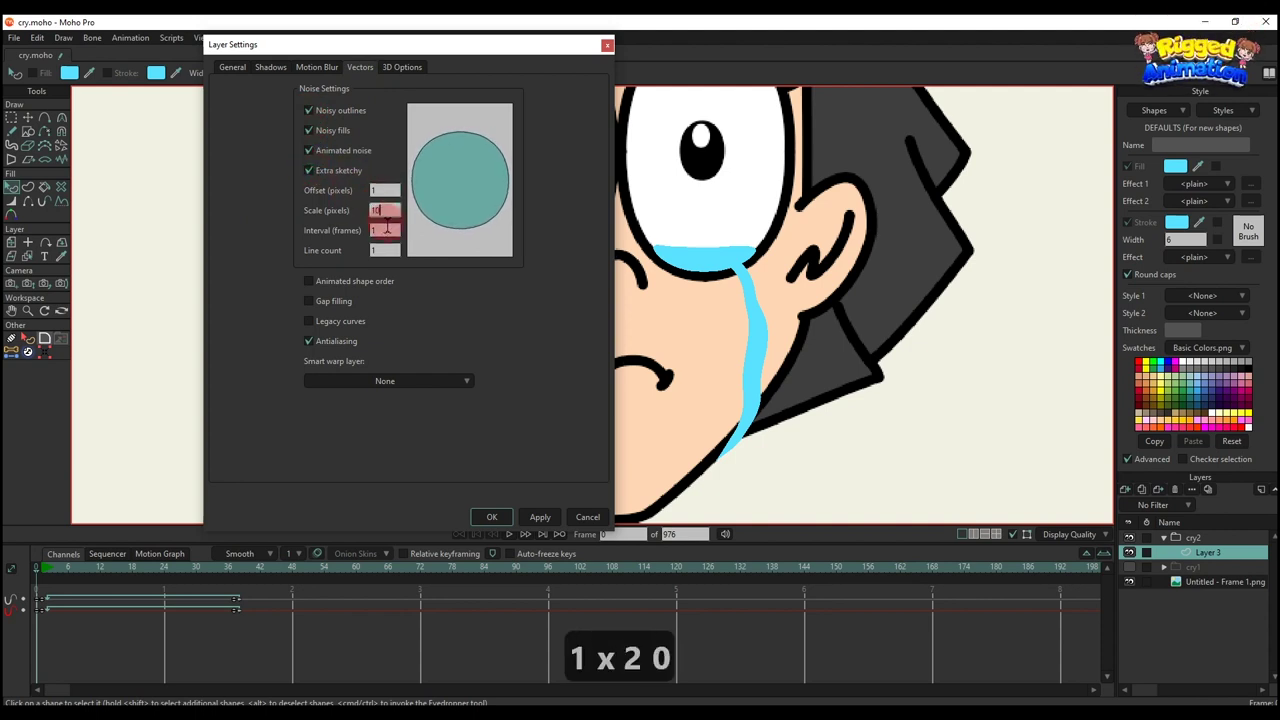
click(491, 517)
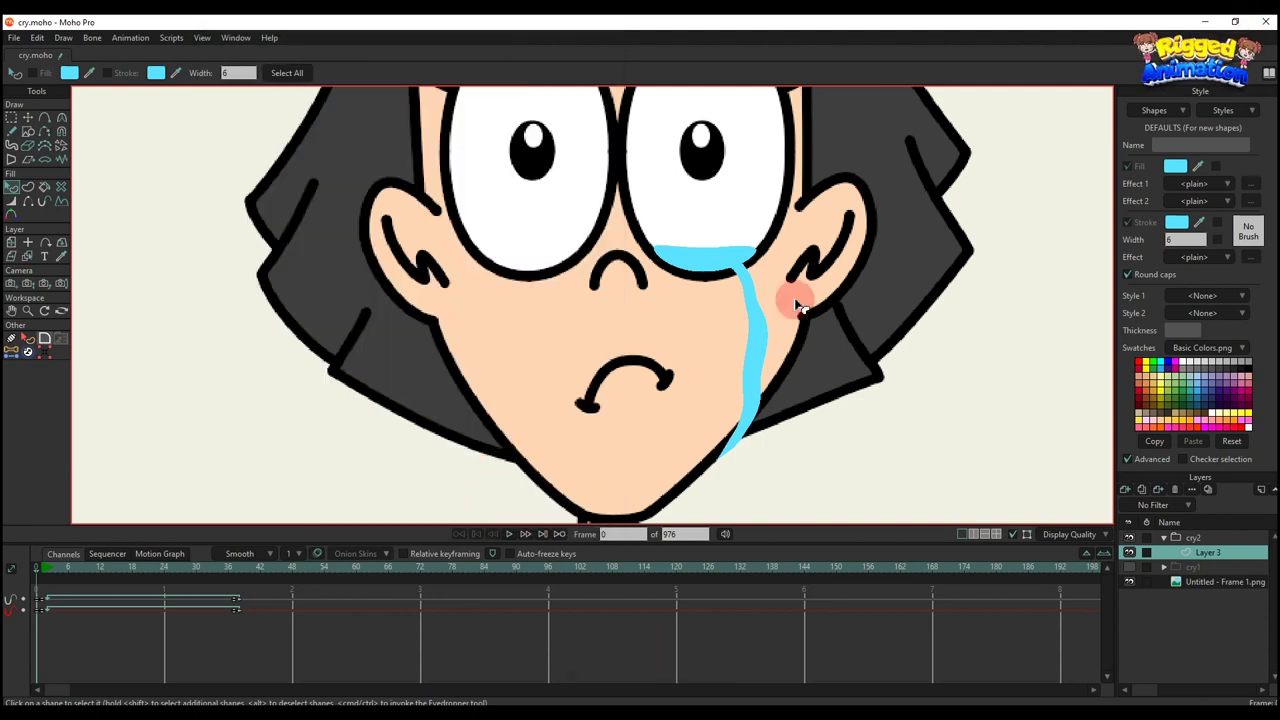
Step: Step through the frames from 0 to 143 to examine the tear's animated noise over repeated loops
key(Right)
key(Right)
key(Right)
key(Right)
key(Right)
key(Right)
key(Right)
key(Right)
key(Right)
key(Right)
key(Right)
key(Right)
key(Right)
key(Right)
key(Right)
key(Right)
key(Right)
key(Right)
key(Right)
key(Right)
key(Right)
key(Right)
key(Right)
key(Right)
key(Right)
key(Right)
key(Right)
key(Right)
key(Right)
key(Right)
key(Right)
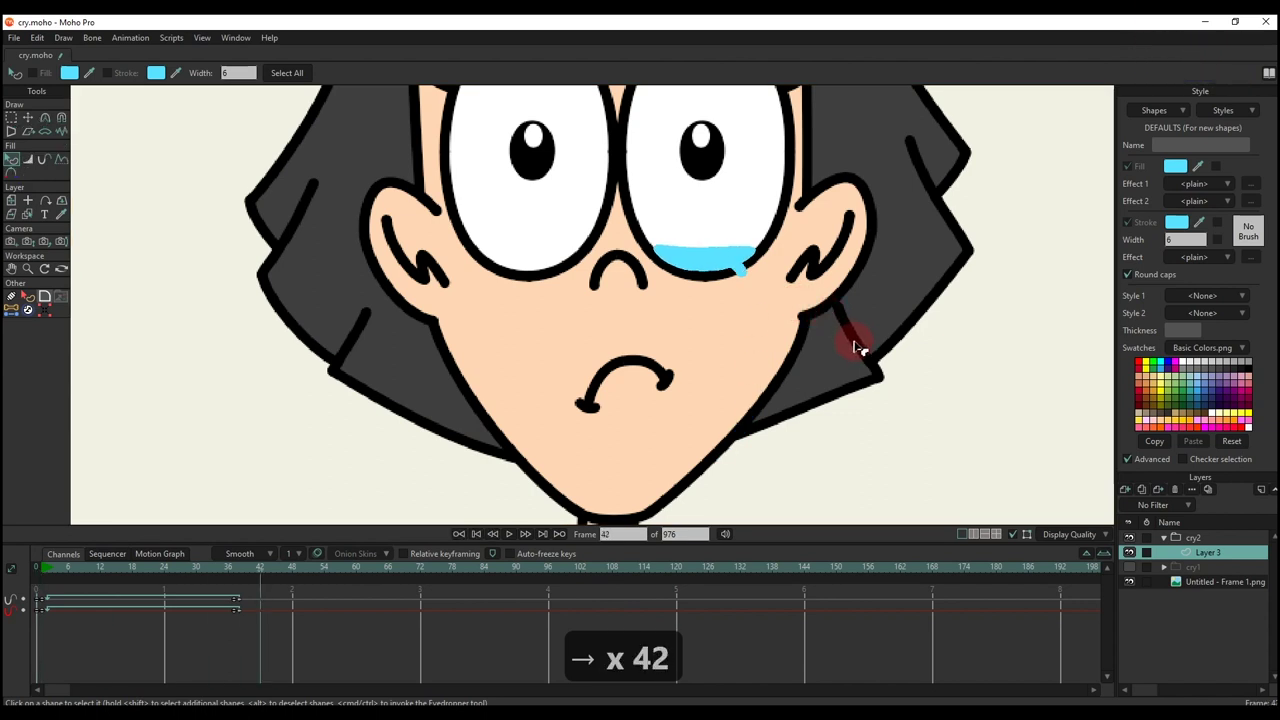
key(Right)
key(Right)
key(Right)
key(Right)
key(Right)
key(Right)
key(Right)
key(Right)
key(Right)
key(Right)
key(Right)
key(Right)
key(Right)
key(Right)
key(Right)
key(Right)
key(Right)
key(Right)
key(Right)
key(Right)
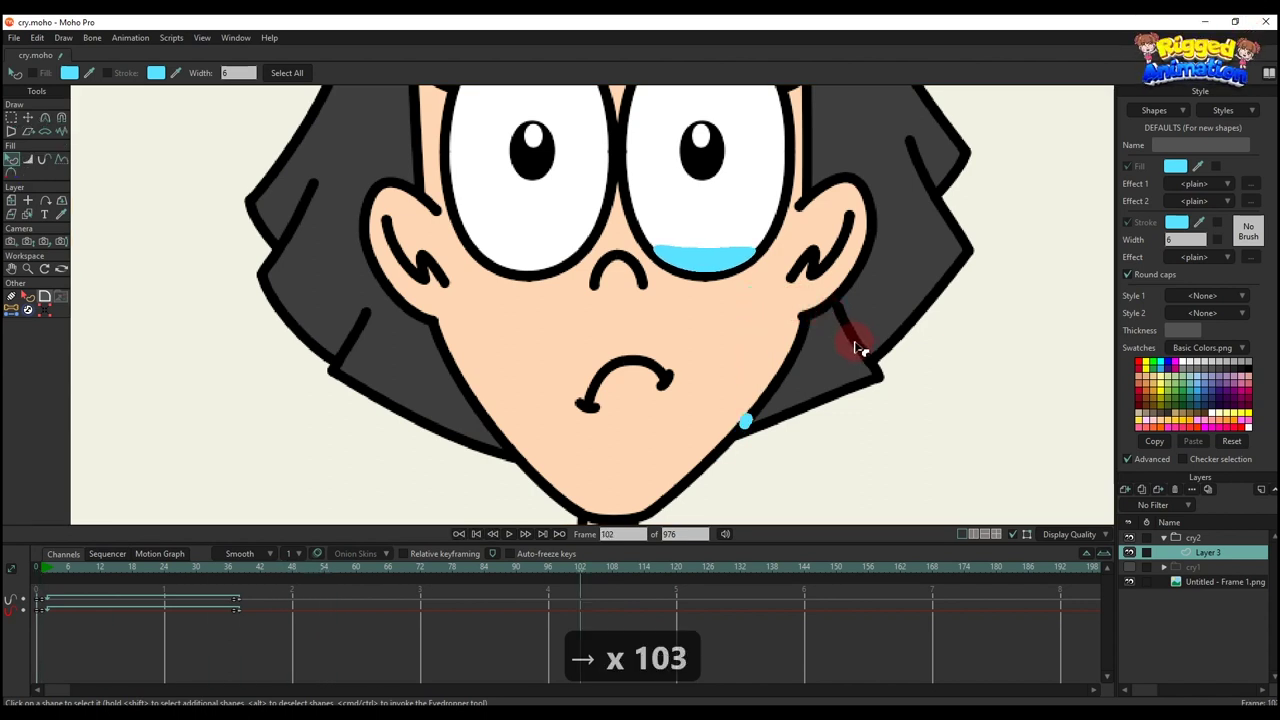
key(Right)
key(Right)
key(Right)
key(Right)
key(Right)
key(Right)
key(Right)
key(Right)
key(Right)
key(Right)
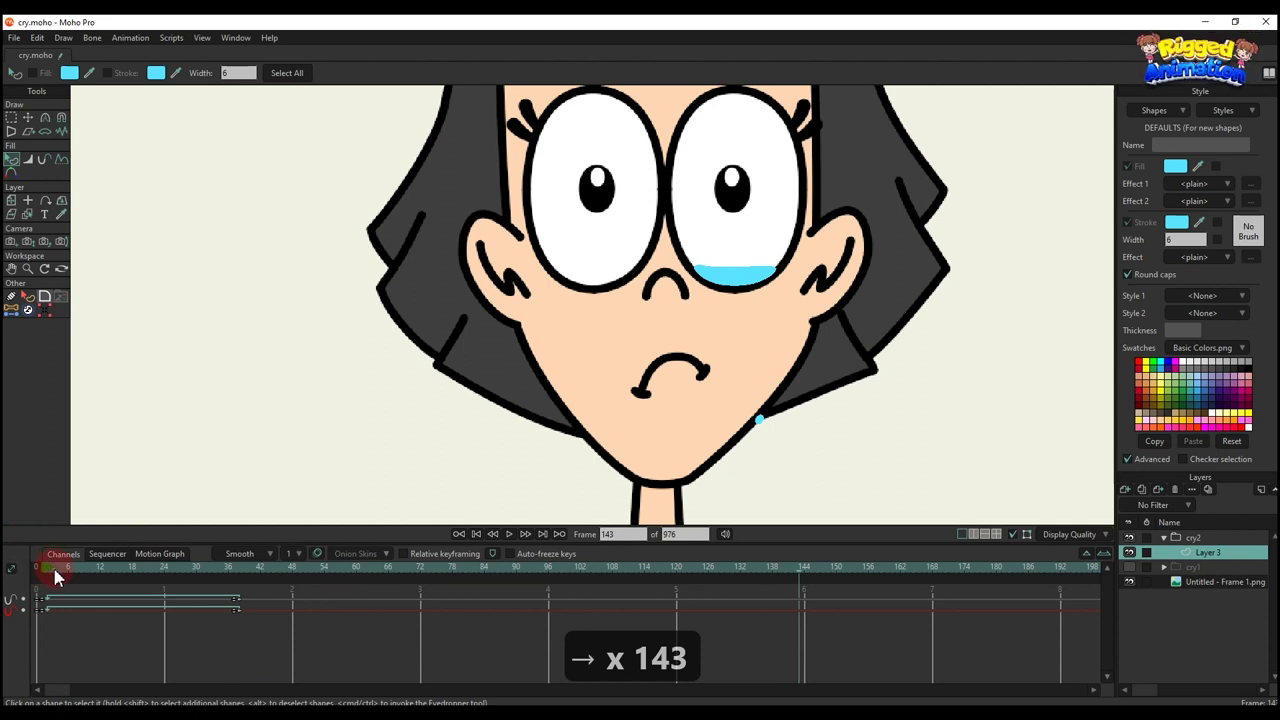
Step: At frame 0, draw a small flat ellipse inside the eye's tear pool, near the end closest to the nose
click(38, 569)
scroll(625, 338, up, 3)
drag(752, 290, 636, 346)
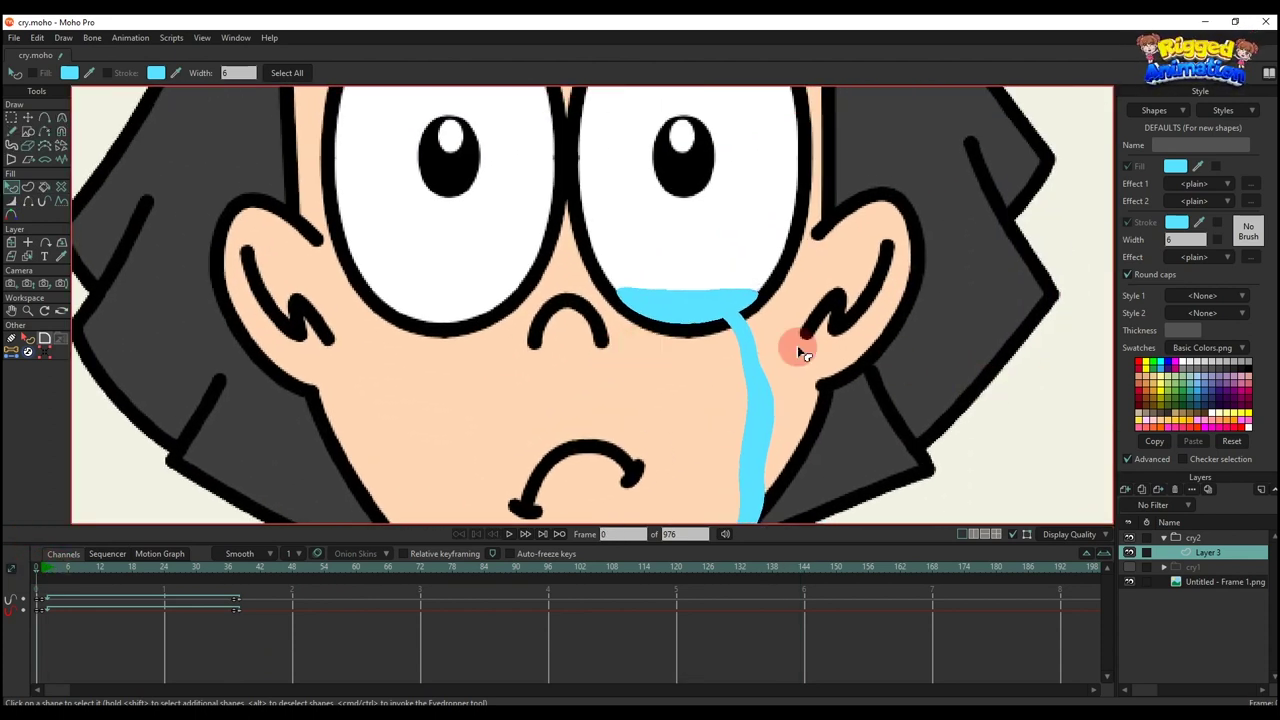
scroll(692, 316, up, 2)
key(g)
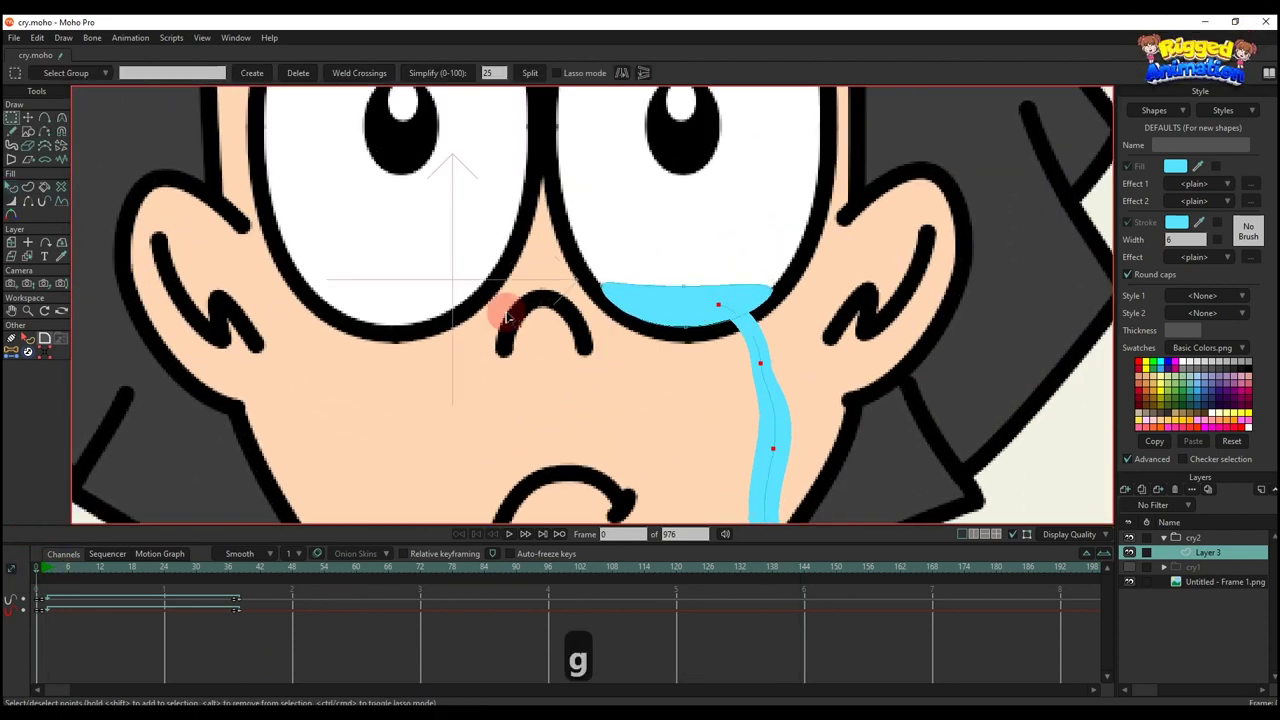
click(28, 131)
scroll(643, 297, up, 4)
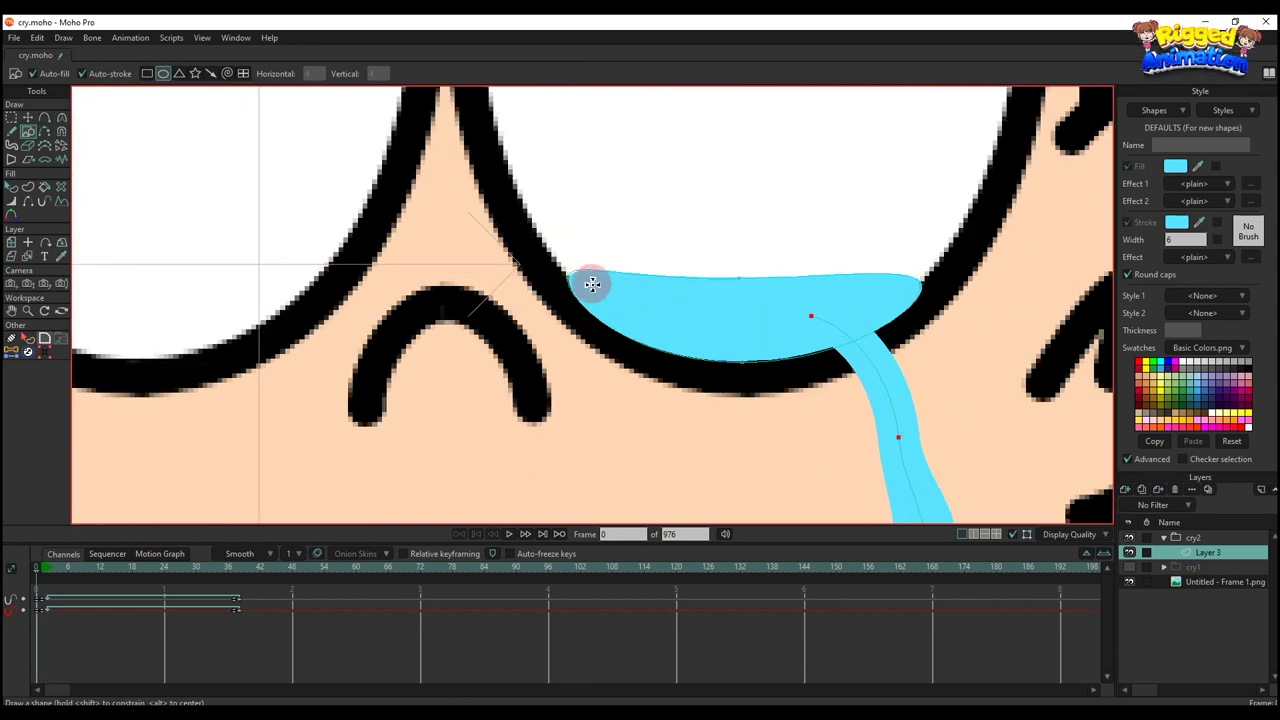
drag(596, 286, 668, 316)
key(t)
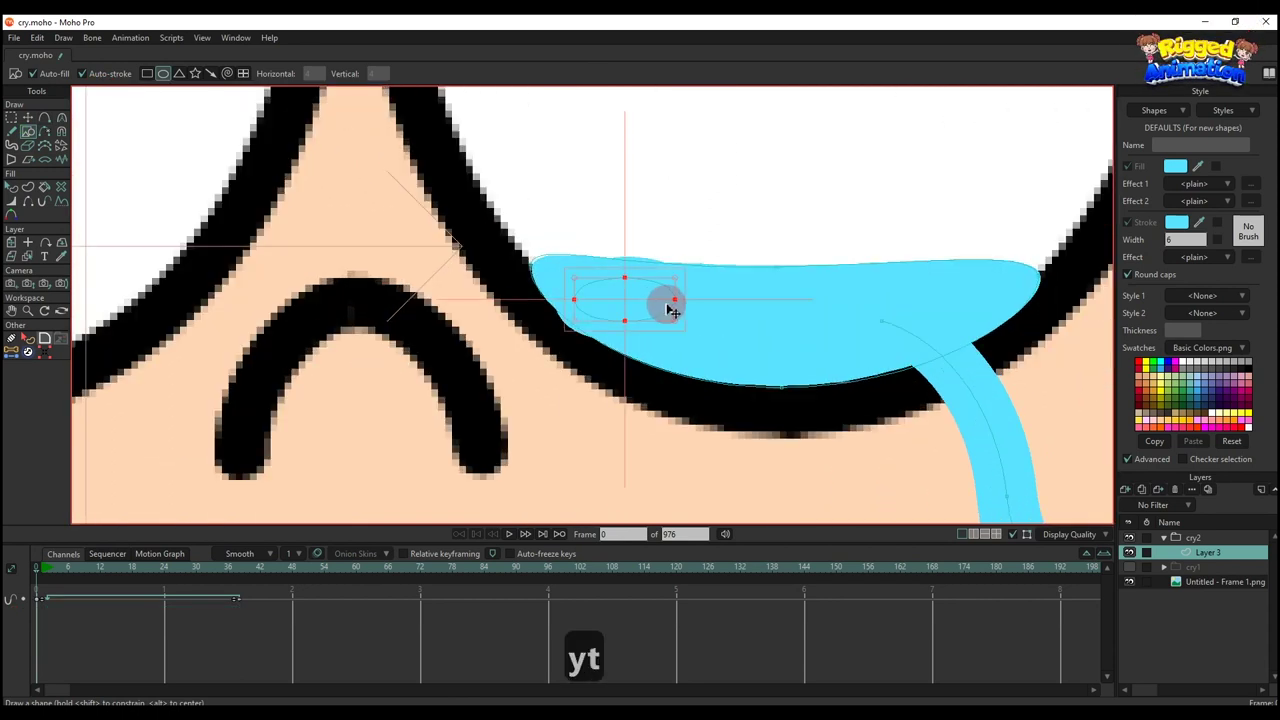
scroll(640, 290, up, 1)
mouse_move(633, 302)
mouse_down()
mouse_move(566, 303)
mouse_move(634, 331)
mouse_move(634, 303)
mouse_up()
Step: Fill the small ellipse with pale blue D3F7FF and turn off its stroke
key(q)
click(640, 306)
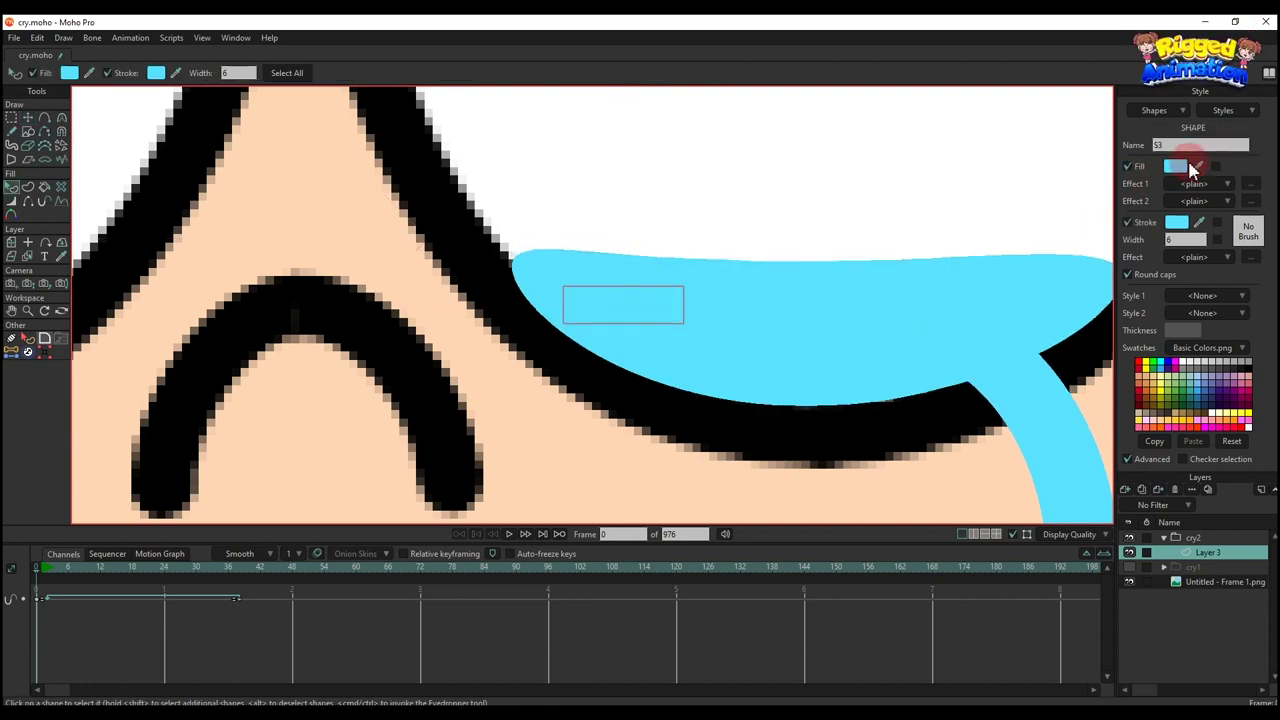
click(1176, 166)
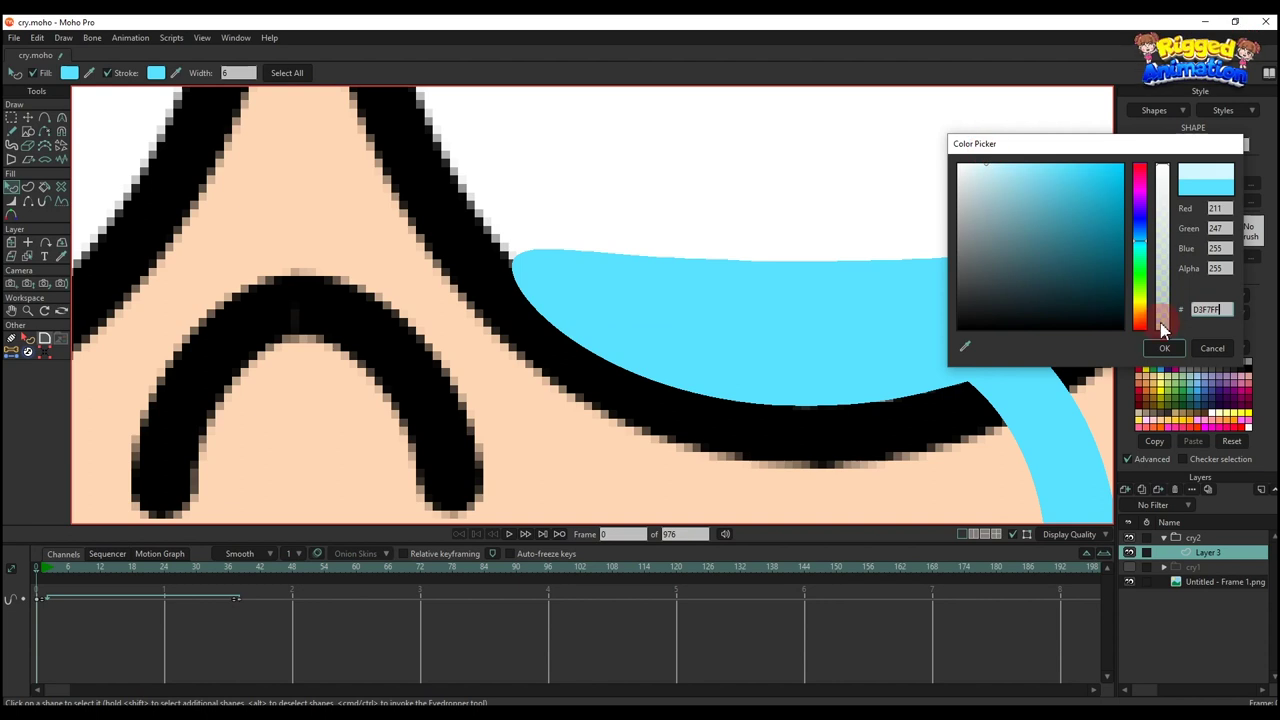
click(1164, 348)
key(t)
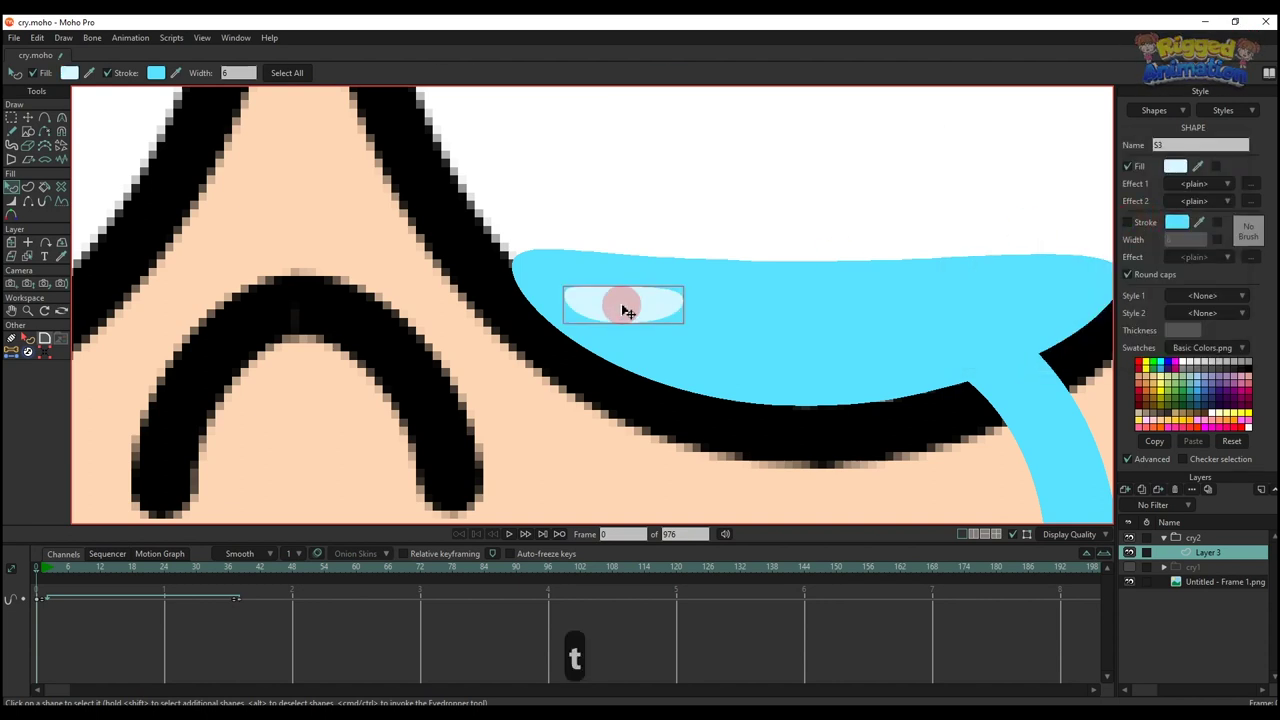
Step: Move the pale highlight up toward the tear pool's inner edge, enlarge it slightly, and place a smaller duplicate inside it
drag(623, 303, 608, 286)
drag(672, 310, 604, 289)
key(ctrl+c)
key(ctrl+v)
Step: Fill the smaller inner highlight with white FFFFFF
key(q)
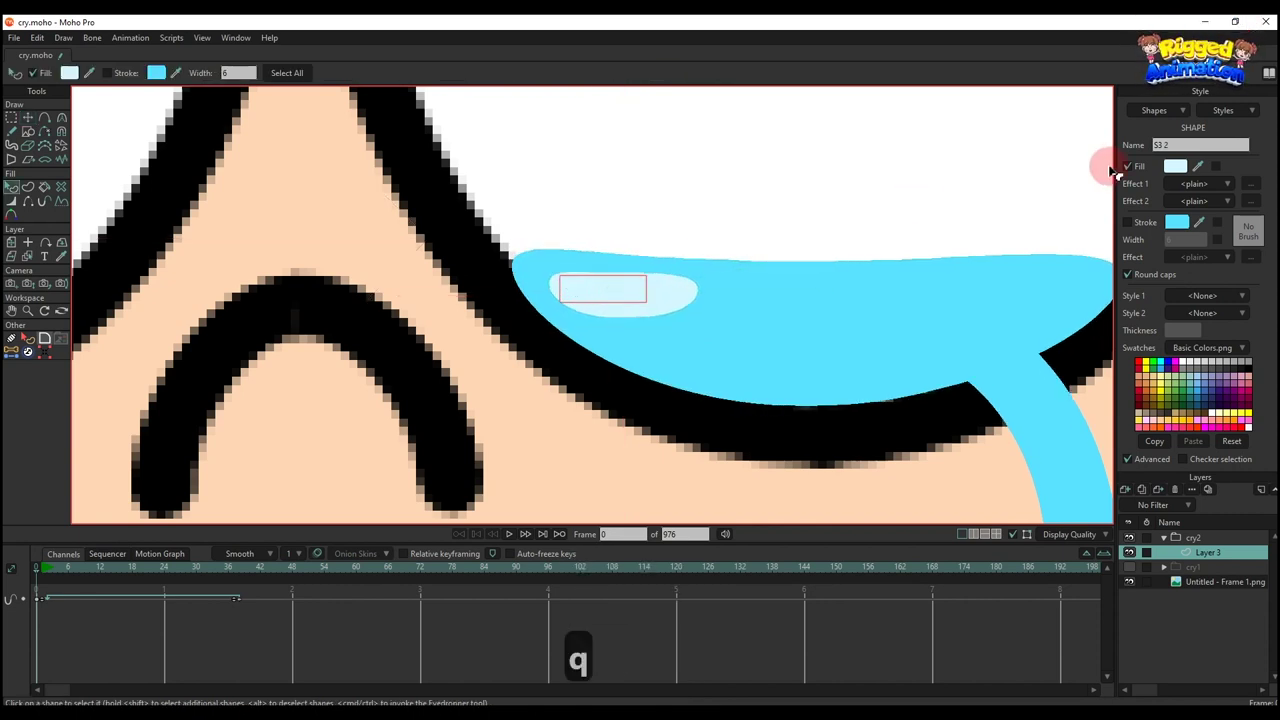
click(1175, 166)
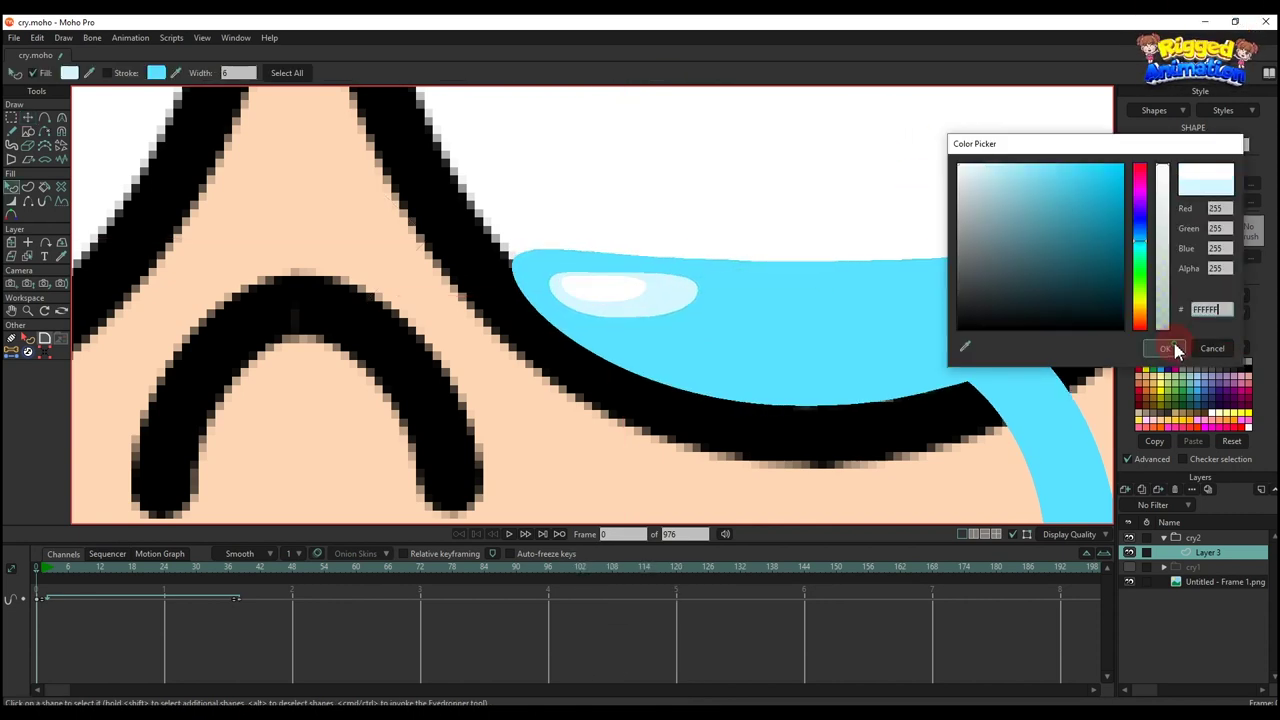
click(1164, 348)
scroll(817, 209, down, 5)
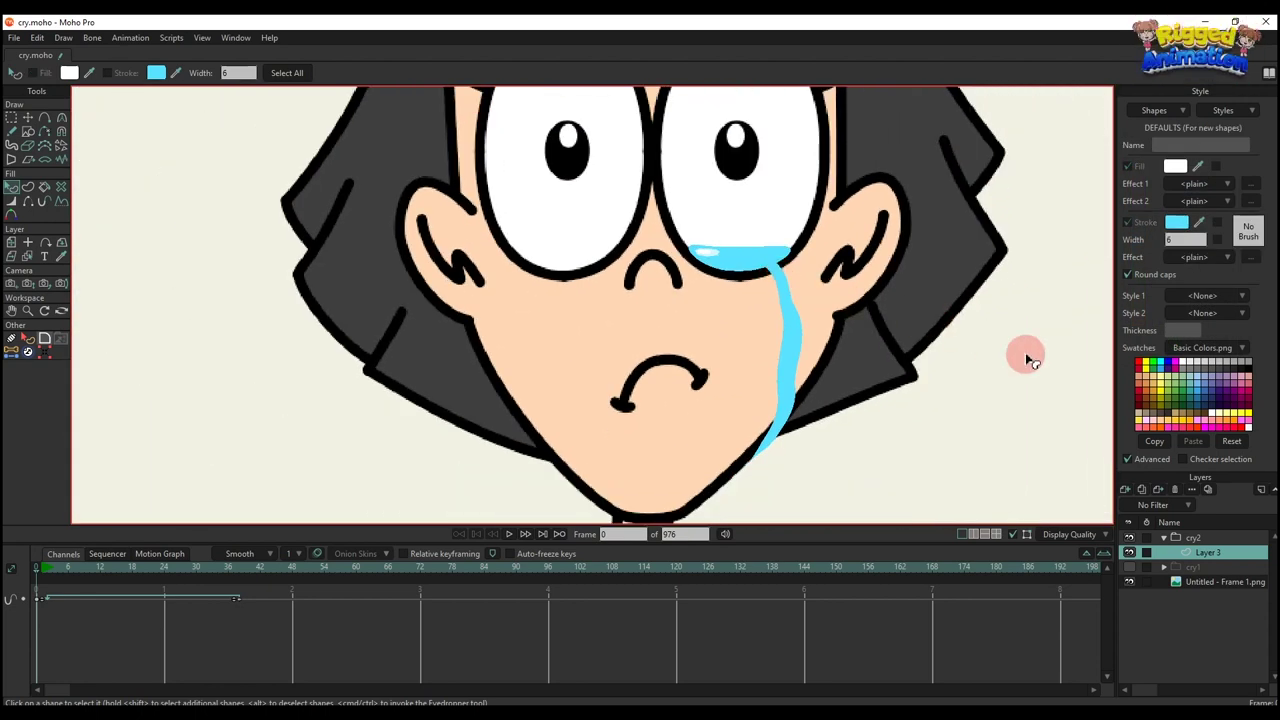
Step: Play and step through the crying animation to frame 110 to examine the highlighted tear pool and falling tear
click(45, 568)
key(Right)
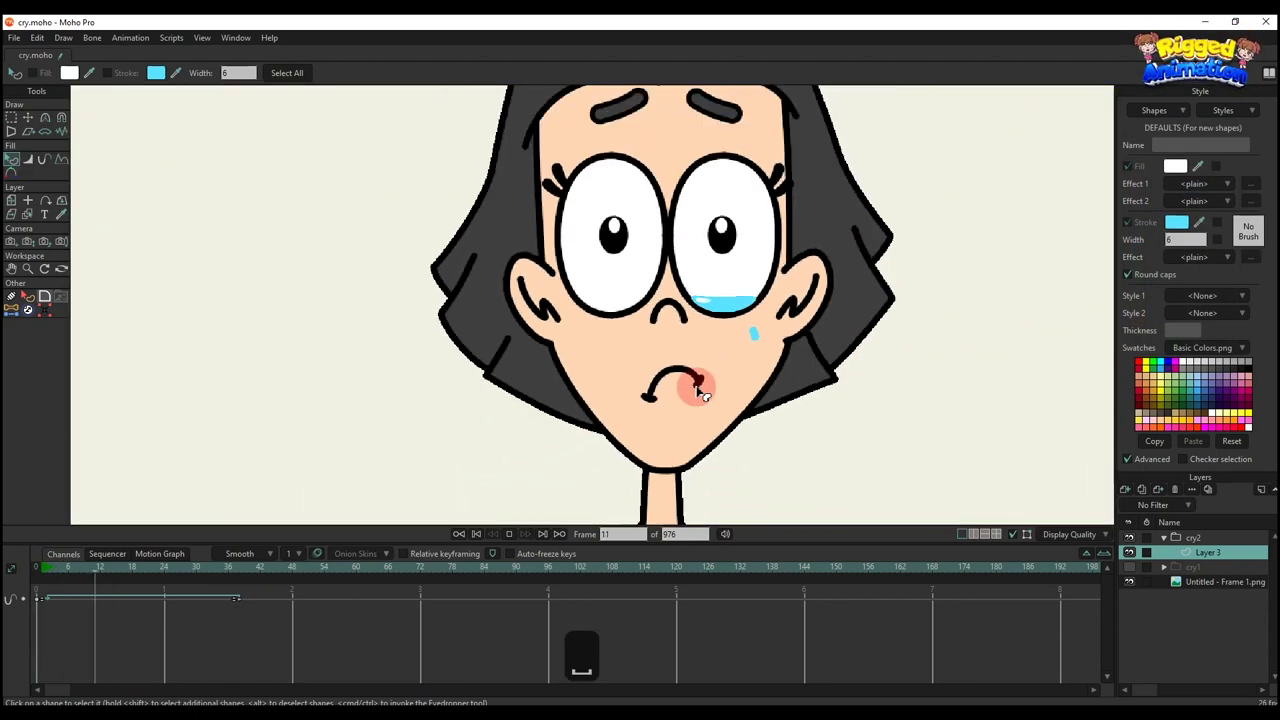
key(Right)
key(Right)
key(Right)
key(Right)
key(Right)
key(Right)
key(Right)
key(Right)
key(Right)
key(Right)
key(Right)
key(Right)
key(Right)
key(Right)
key(Right)
key(Right)
key(Right)
key(Right)
key(Right)
key(Right)
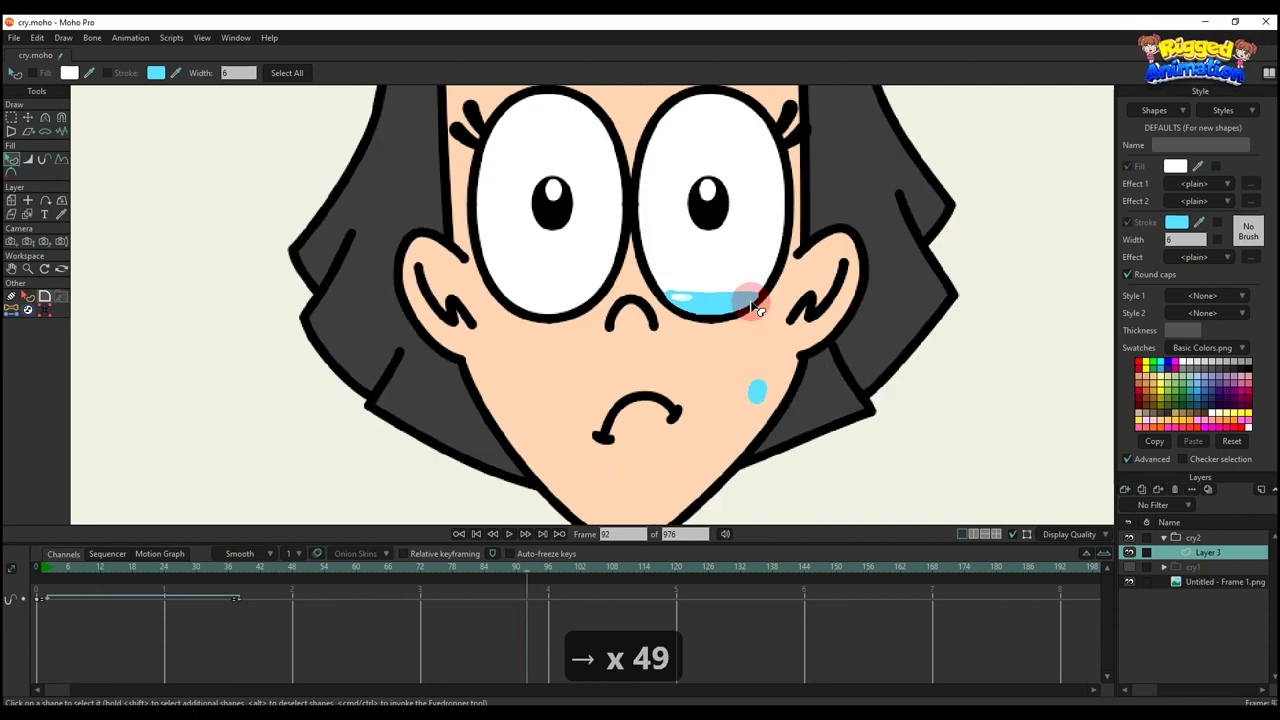
key(Right)
key(Right)
key(Right)
key(Right)
key(Right)
key(Right)
key(Right)
key(Right)
key(Right)
key(Right)
key(Right)
key(Right)
key(Right)
key(Right)
key(Right)
key(Right)
key(Right)
key(Right)
key(Right)
key(Right)
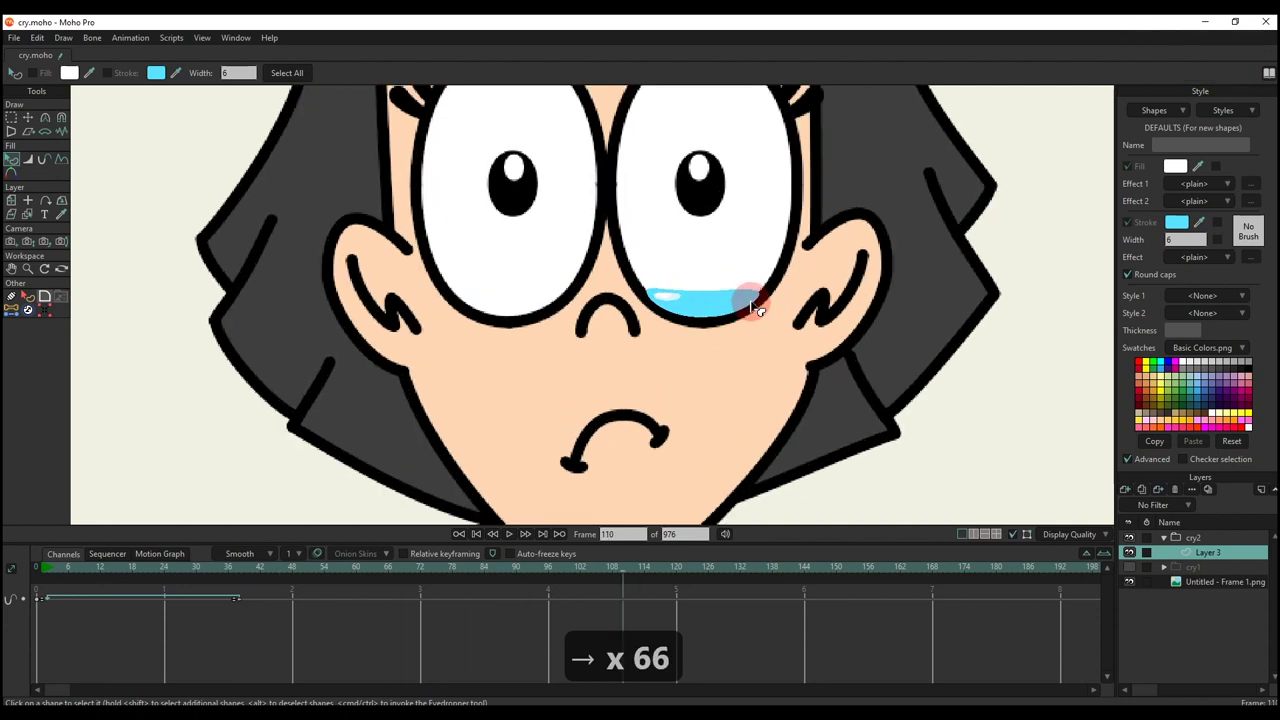
Step: Step through the crying animation from frame 110 to frame 203 to examine the looping tear and tear pool
key(Right)
key(Right)
key(Right)
key(Right)
key(Right)
key(Right)
key(Right)
key(Right)
key(Right)
key(Right)
key(Right)
key(Right)
key(Right)
key(Right)
key(Right)
key(Right)
key(Right)
key(Right)
key(Right)
key(Right)
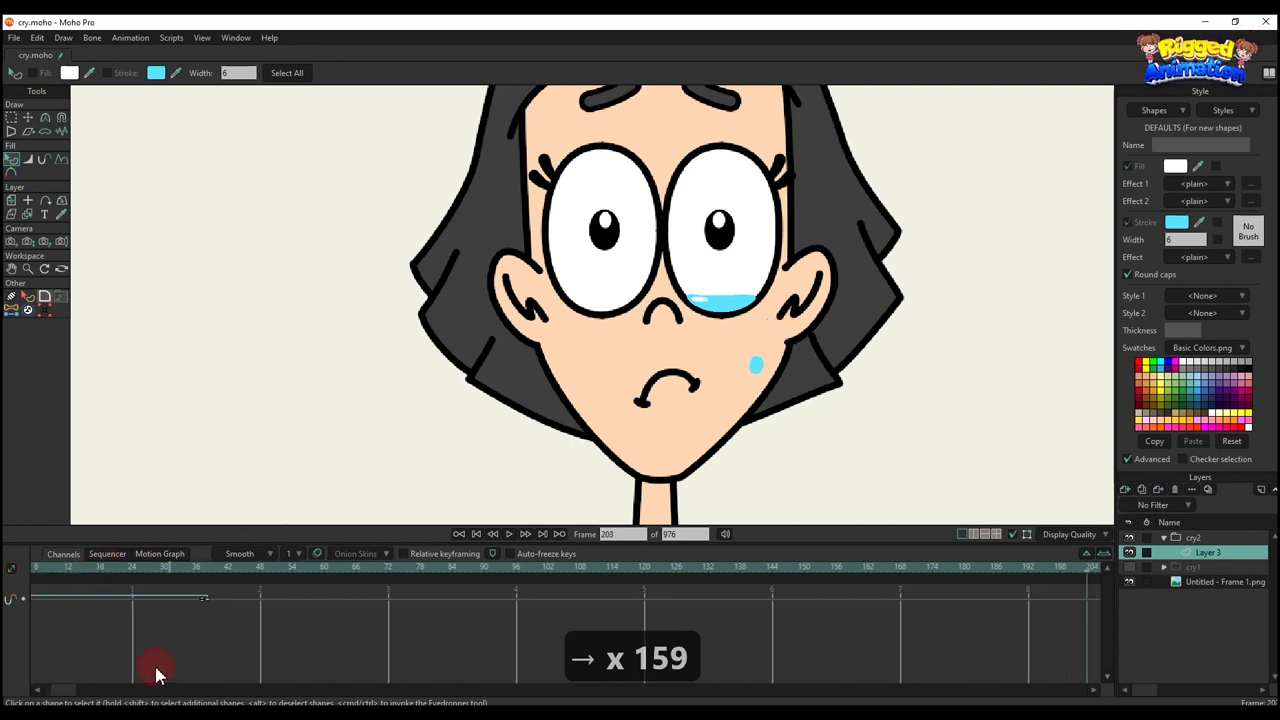
drag(67, 690, 8, 680)
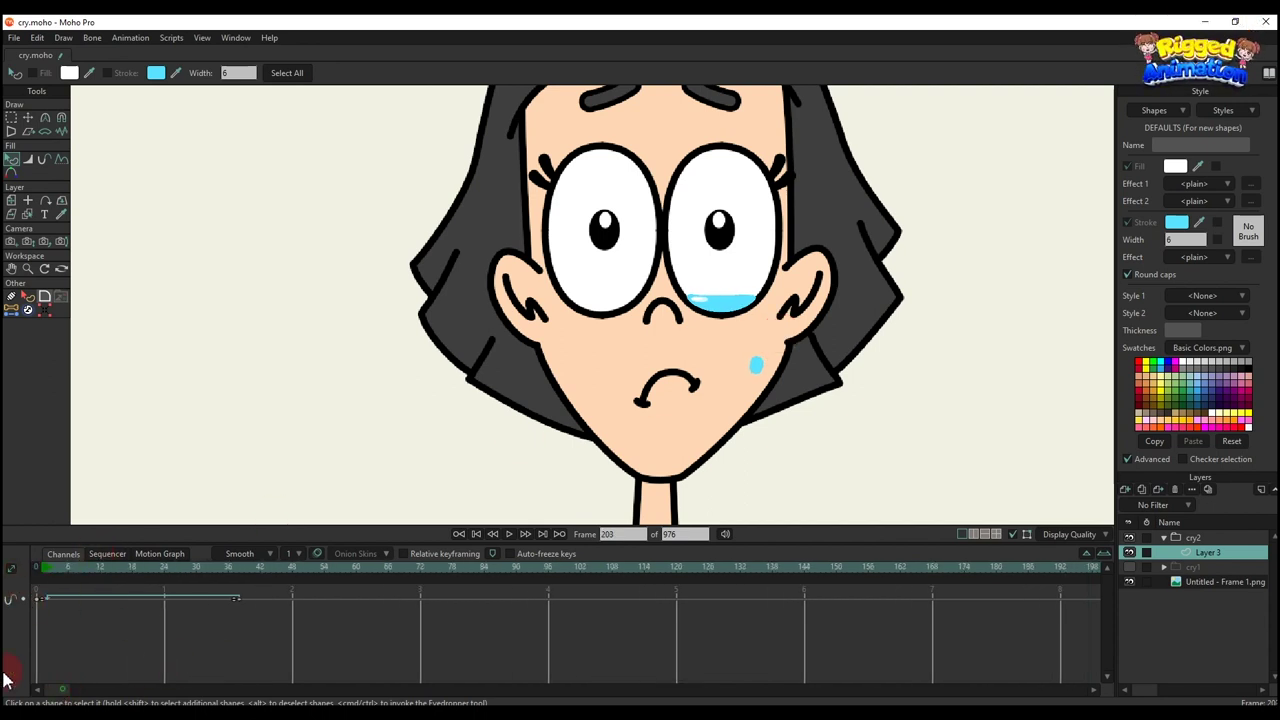
Step: Return to frame 0 and add a new vector layer above the tear layer in the cry2 group
click(38, 570)
scroll(729, 323, up, 4)
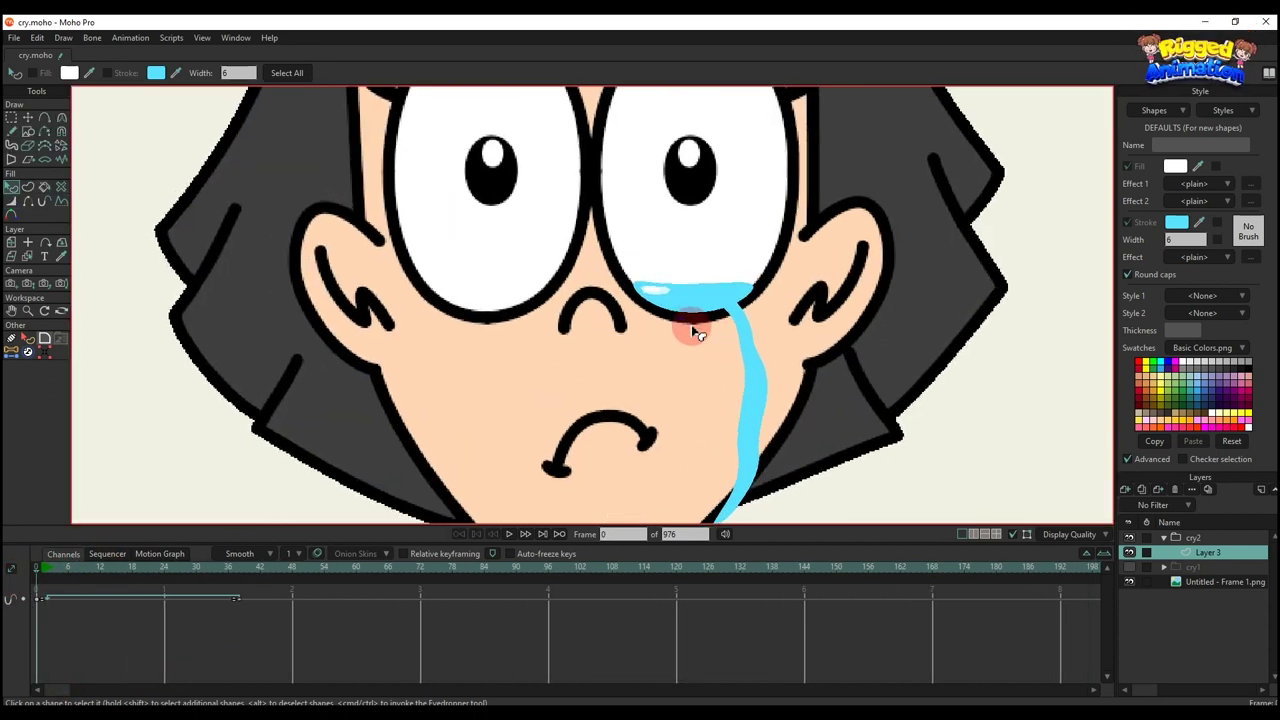
drag(692, 331, 702, 337)
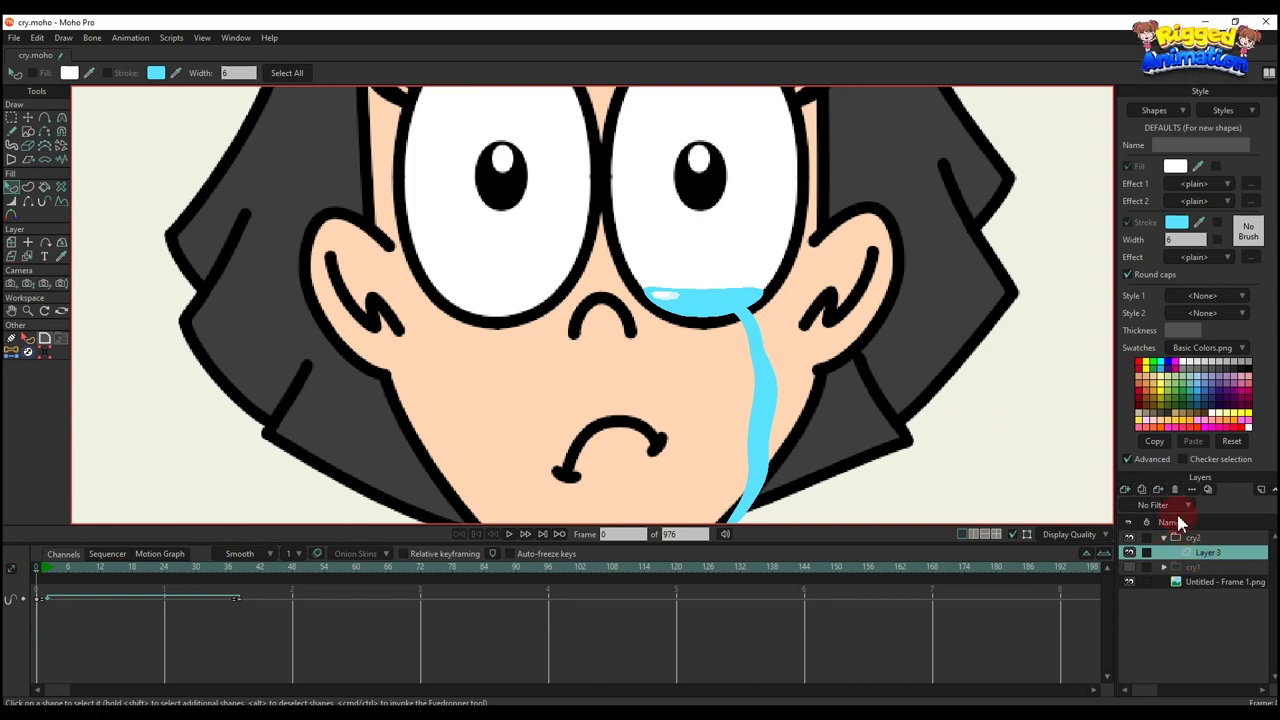
scroll(786, 366, down, 2)
key(g)
scroll(765, 372, up, 2)
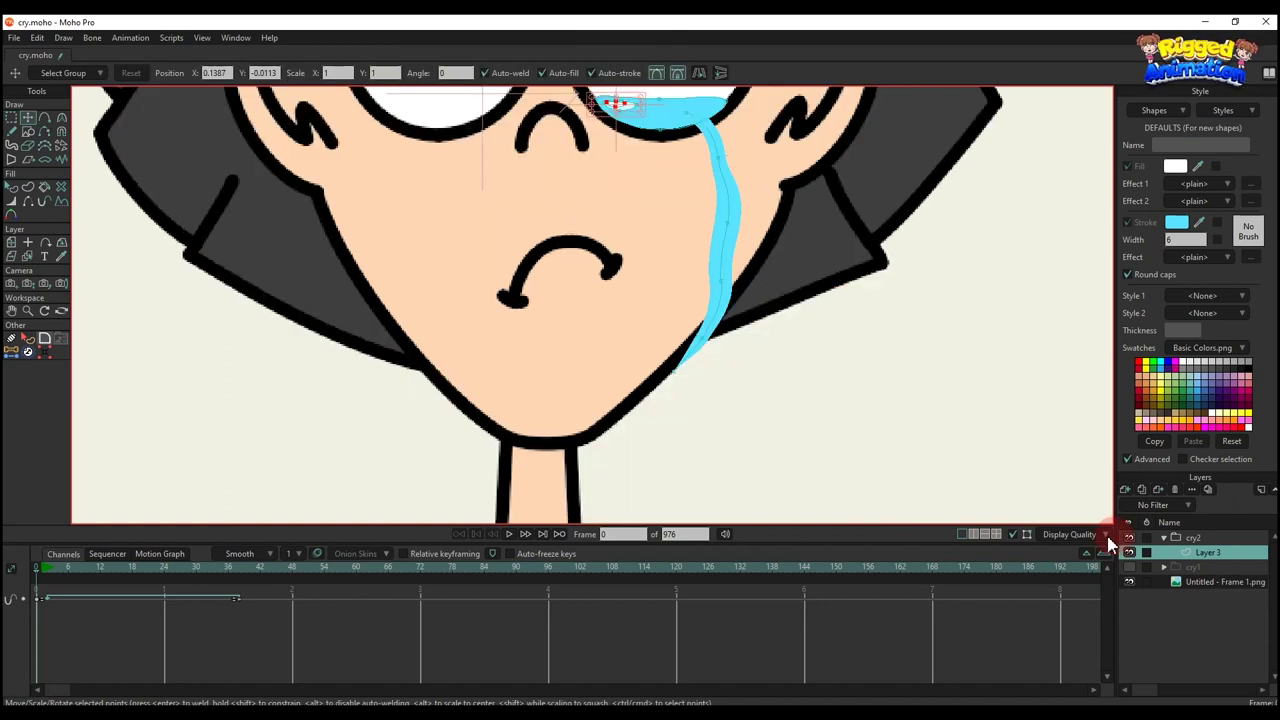
click(1124, 489)
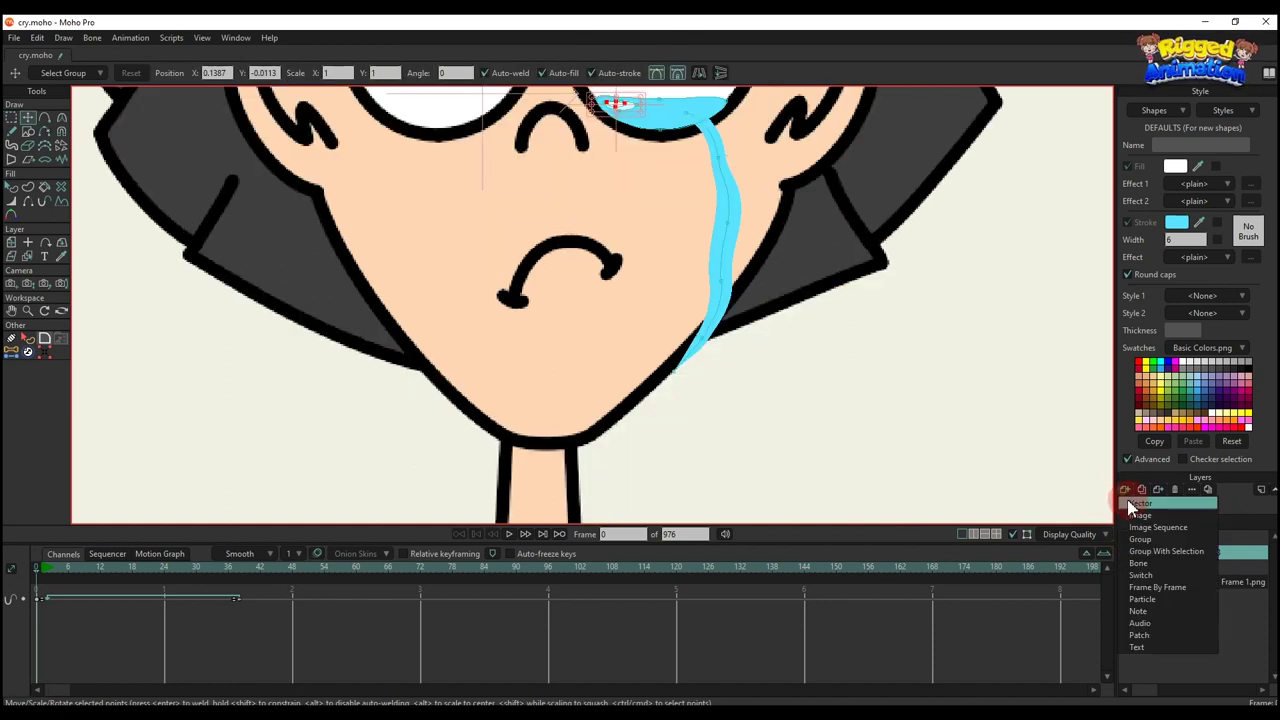
click(1216, 560)
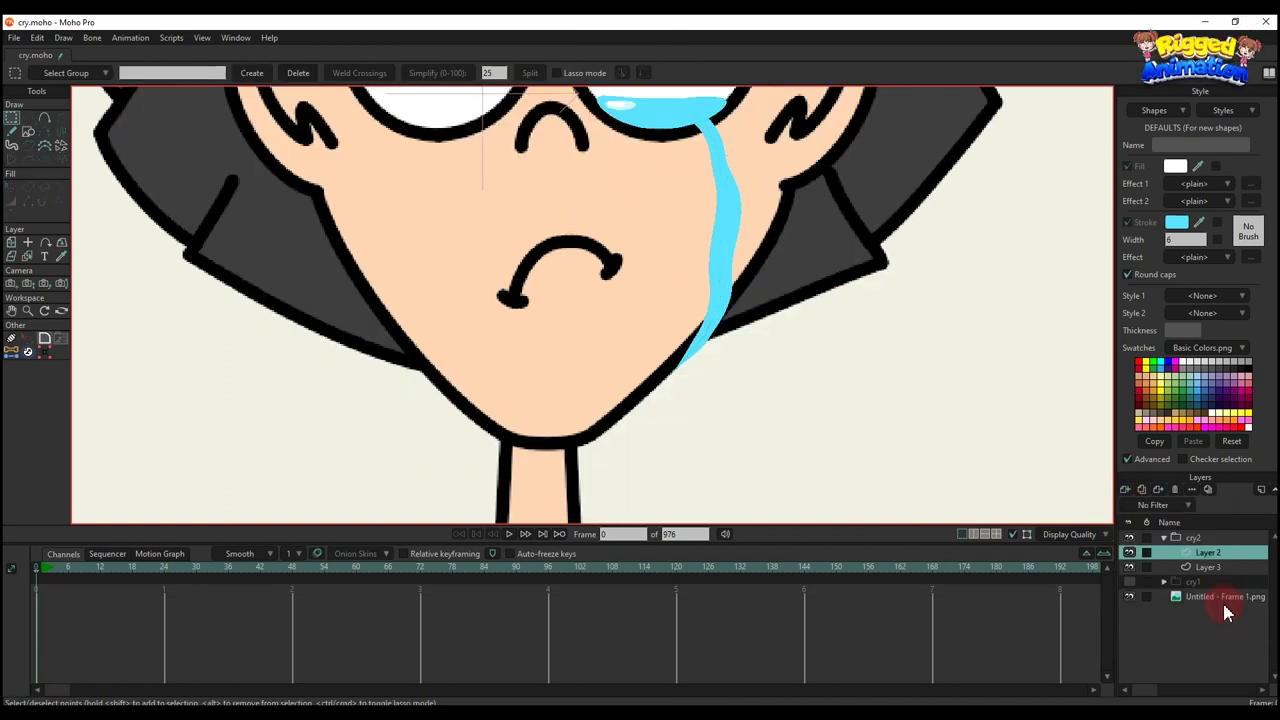
Step: Draw a small upright ellipse at the lower tip of the tear stream, beside the jawline
click(28, 132)
click(164, 78)
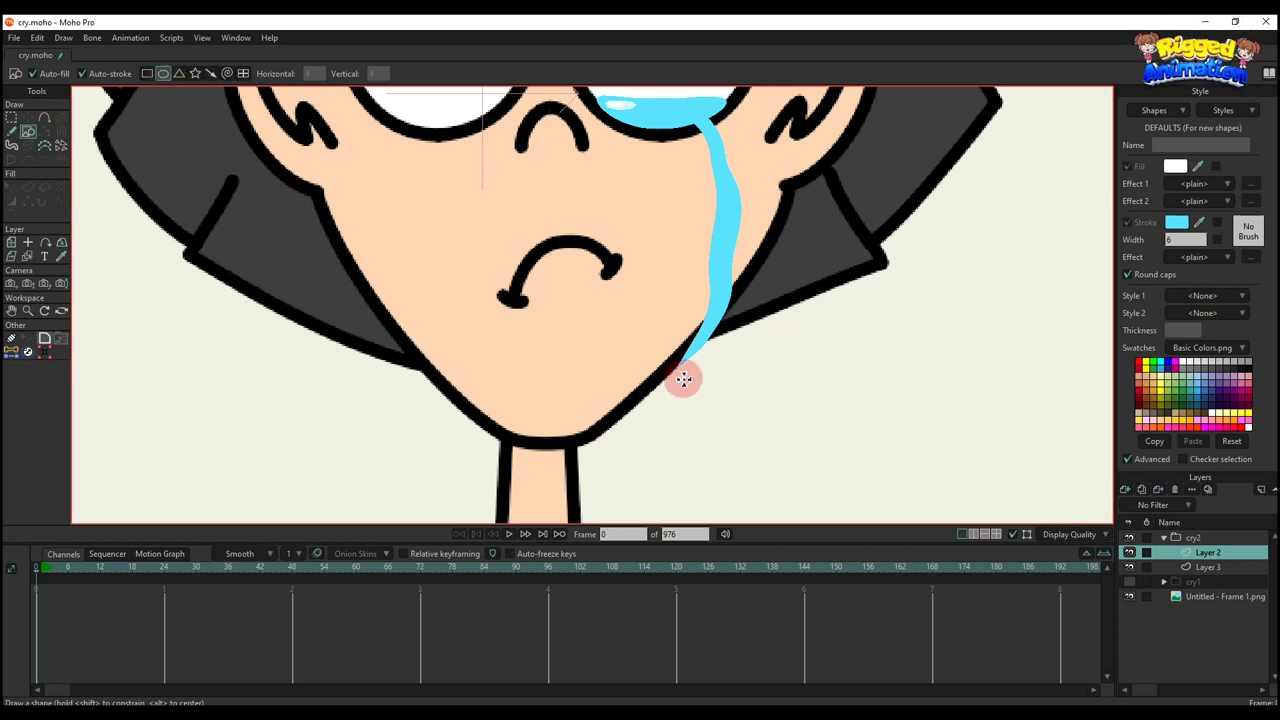
drag(674, 366, 686, 386)
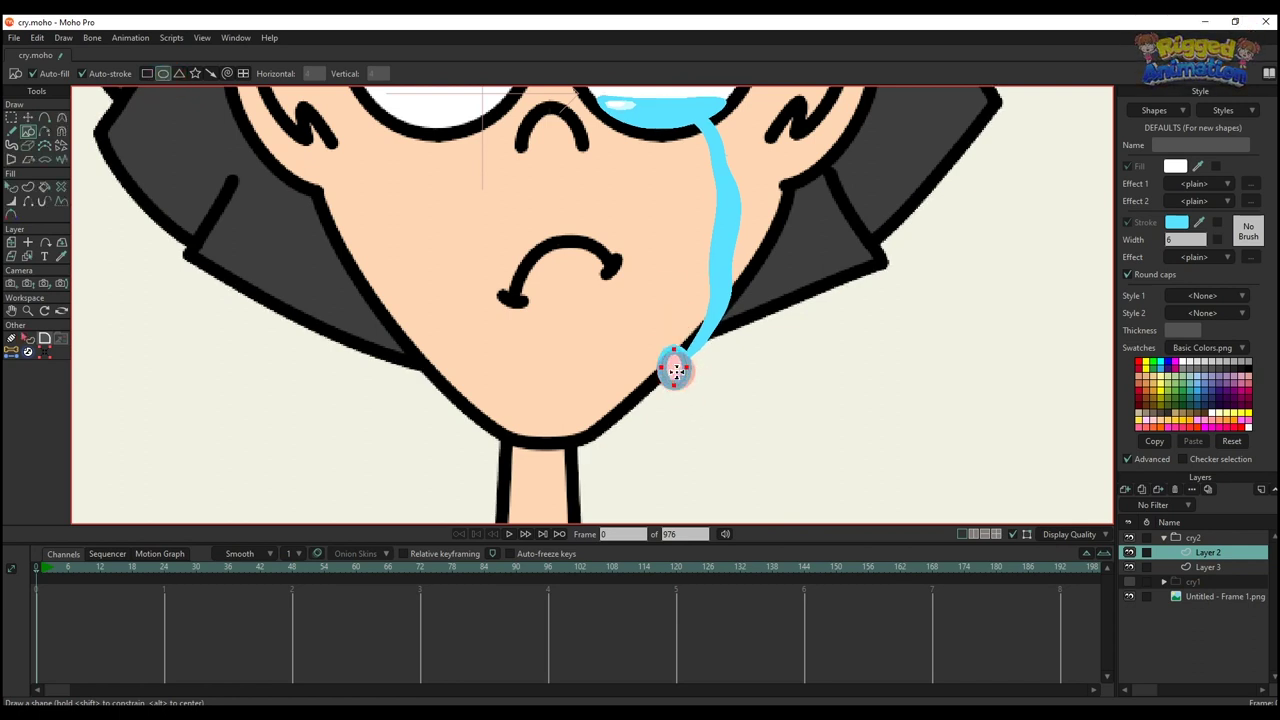
key(t)
Step: Turn off the small ellipse's stroke and fill it with the blue 59E2FF sampled from the tear stream
key(q)
click(680, 385)
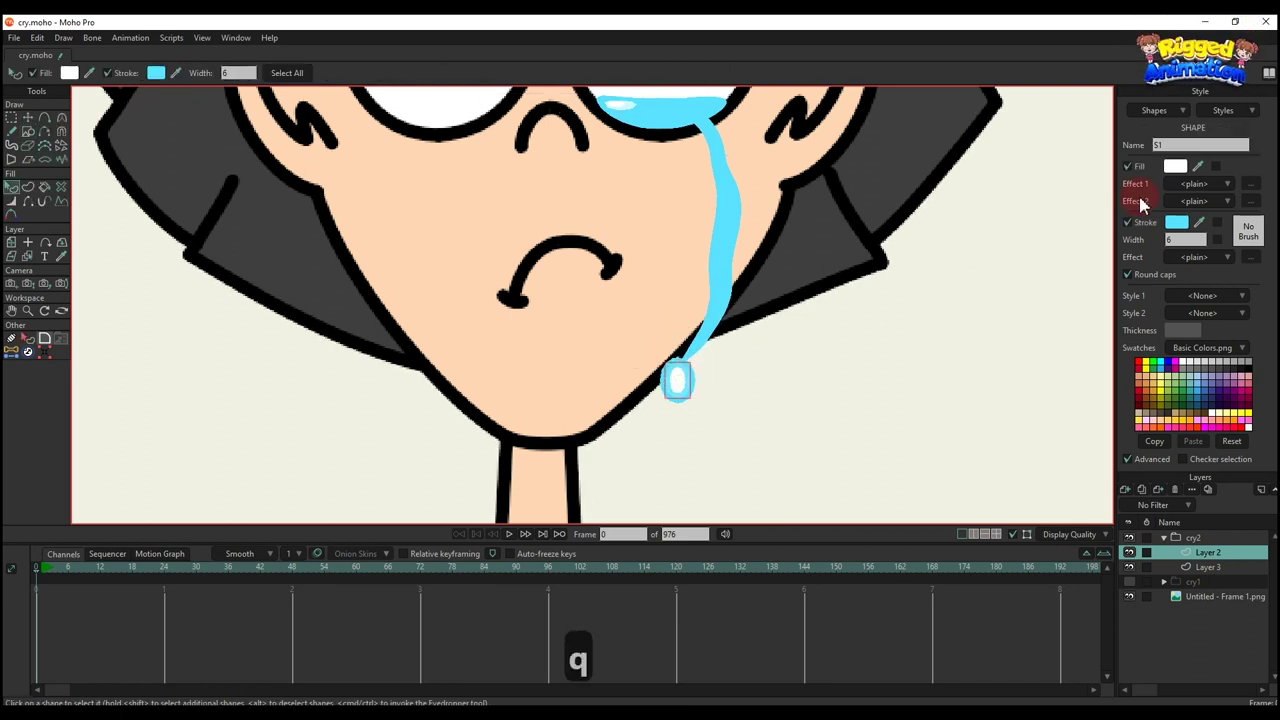
click(1127, 222)
click(1198, 166)
click(729, 206)
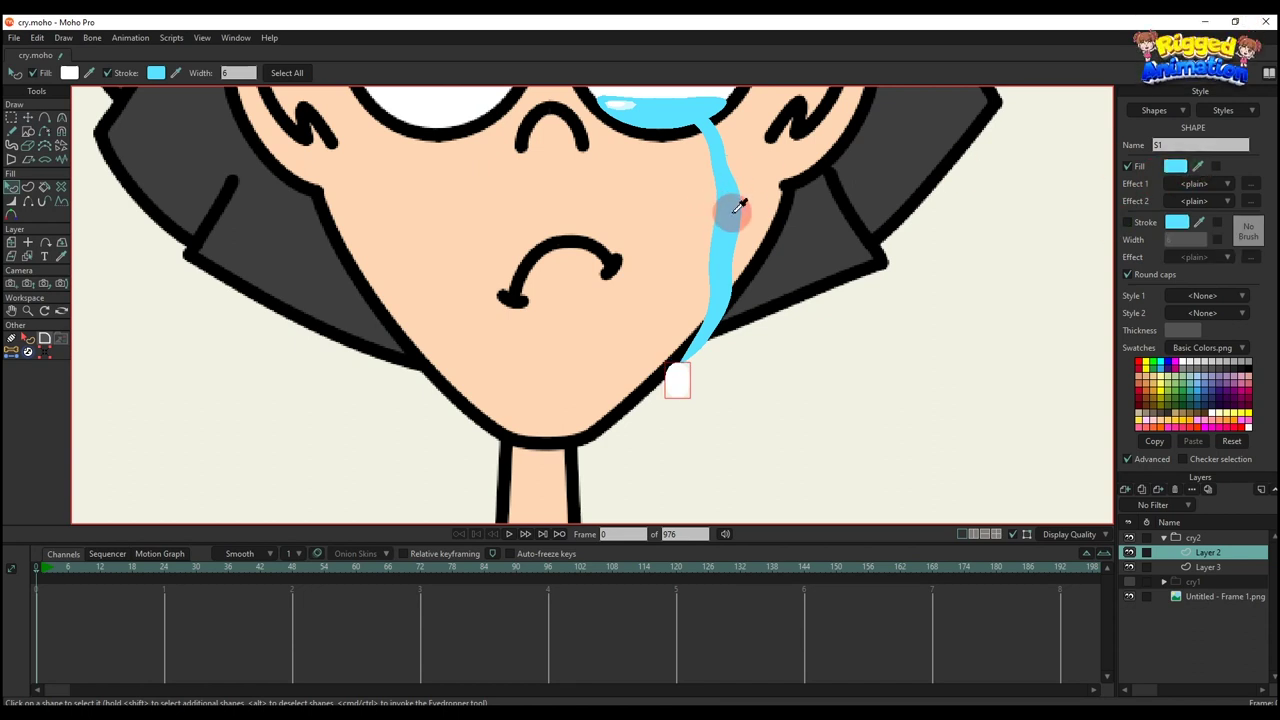
Step: Narrow the blue ellipse into a slim drop hanging just beneath the tear stream's tip
scroll(670, 390, up, 3)
key(t)
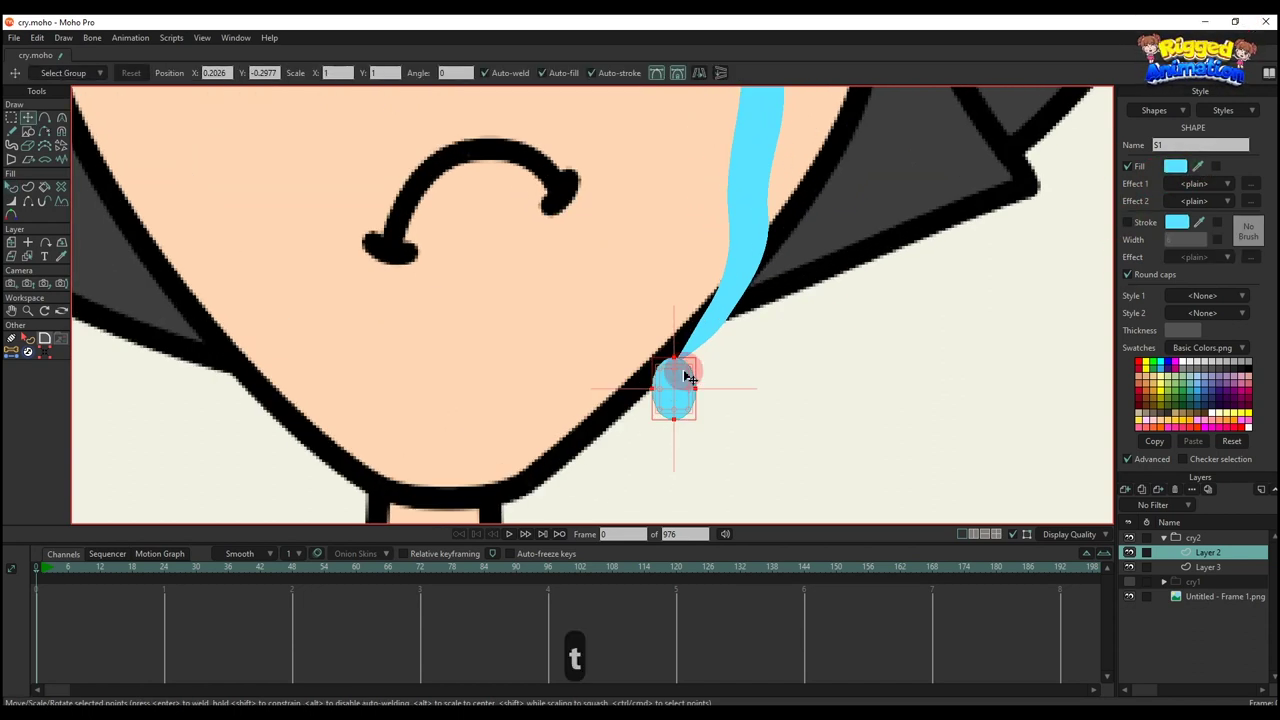
drag(675, 397, 688, 406)
scroll(723, 406, down, 5)
key(p)
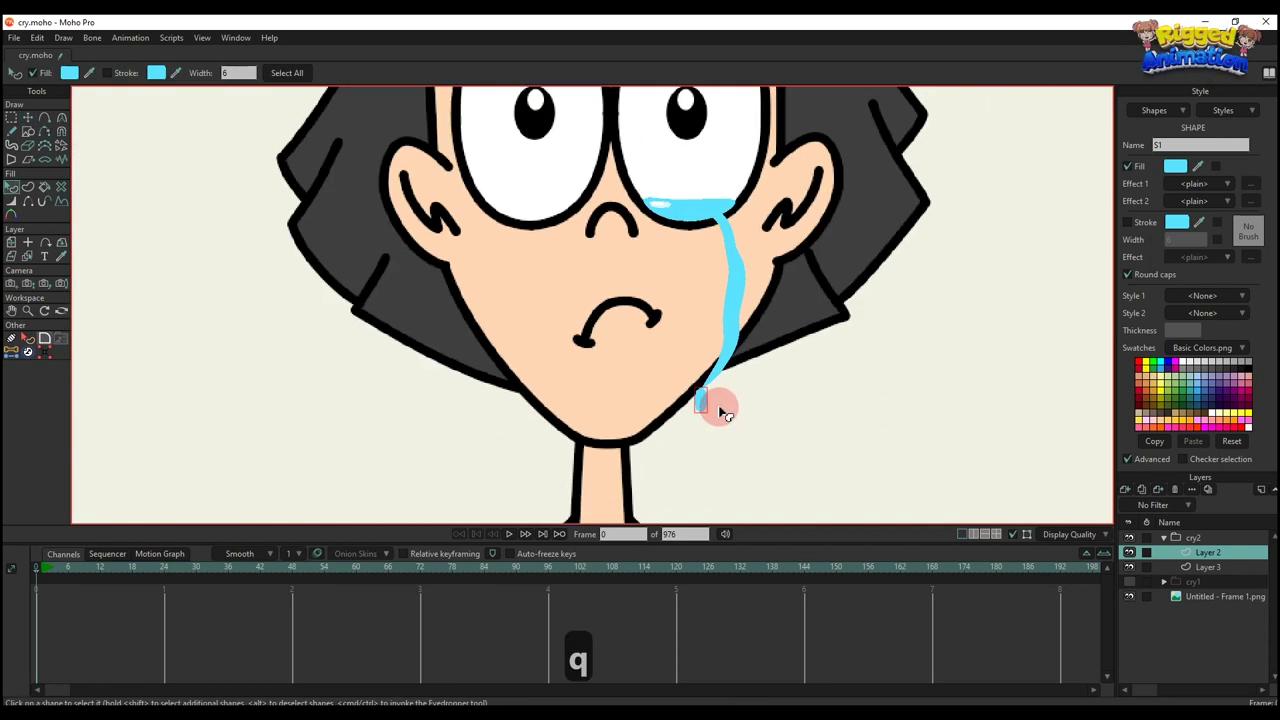
scroll(723, 414, up, 3)
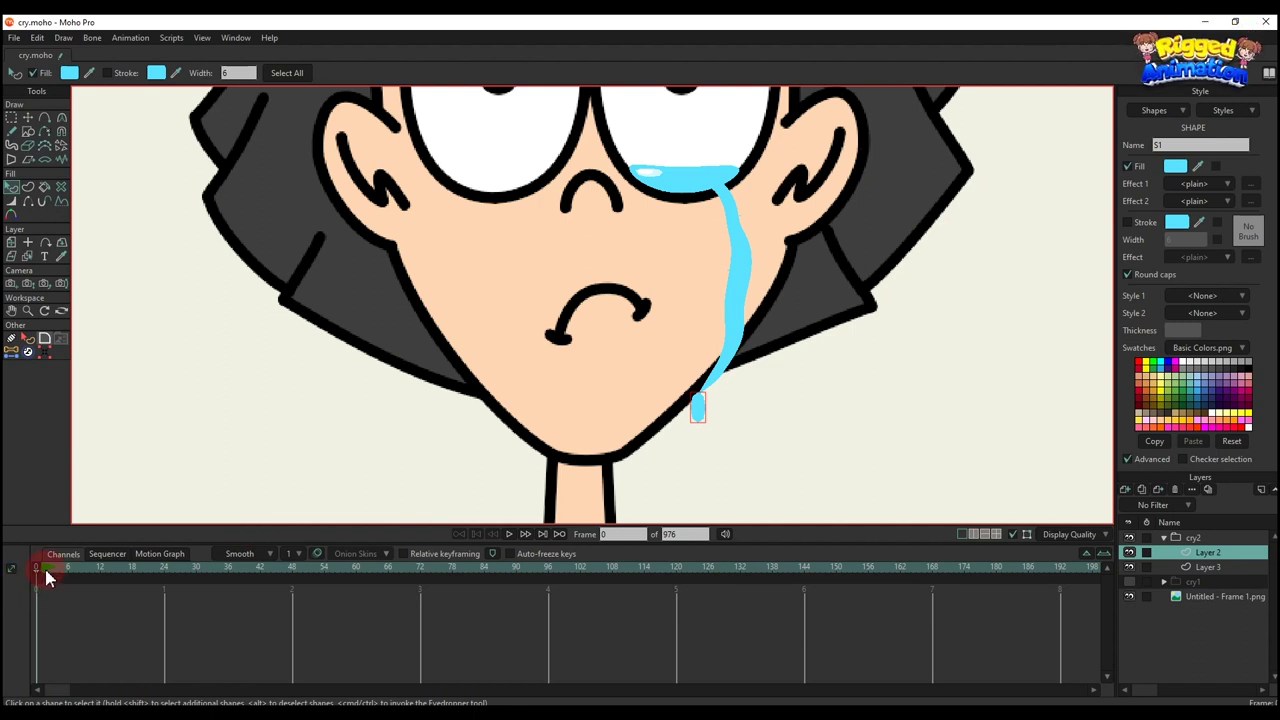
Step: Make the drop's fill fully transparent at frame 0 by setting its alpha to 0
key(q)
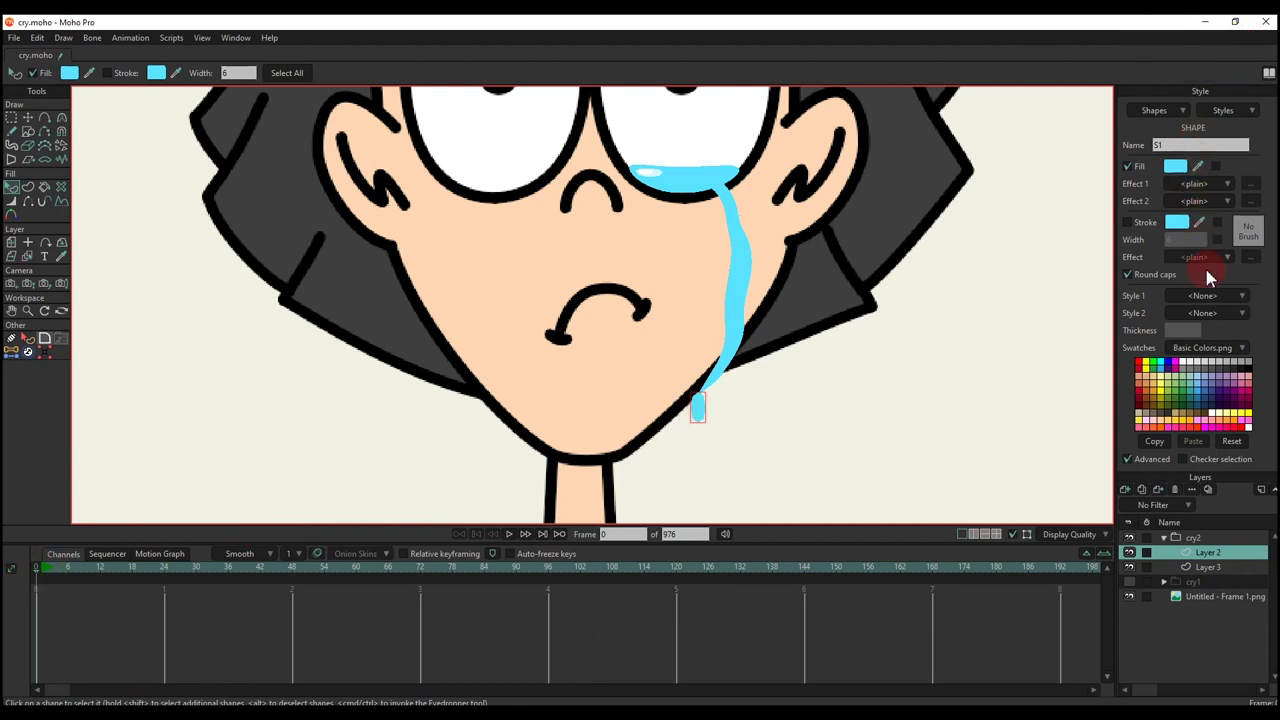
click(1173, 170)
drag(1162, 200, 1162, 328)
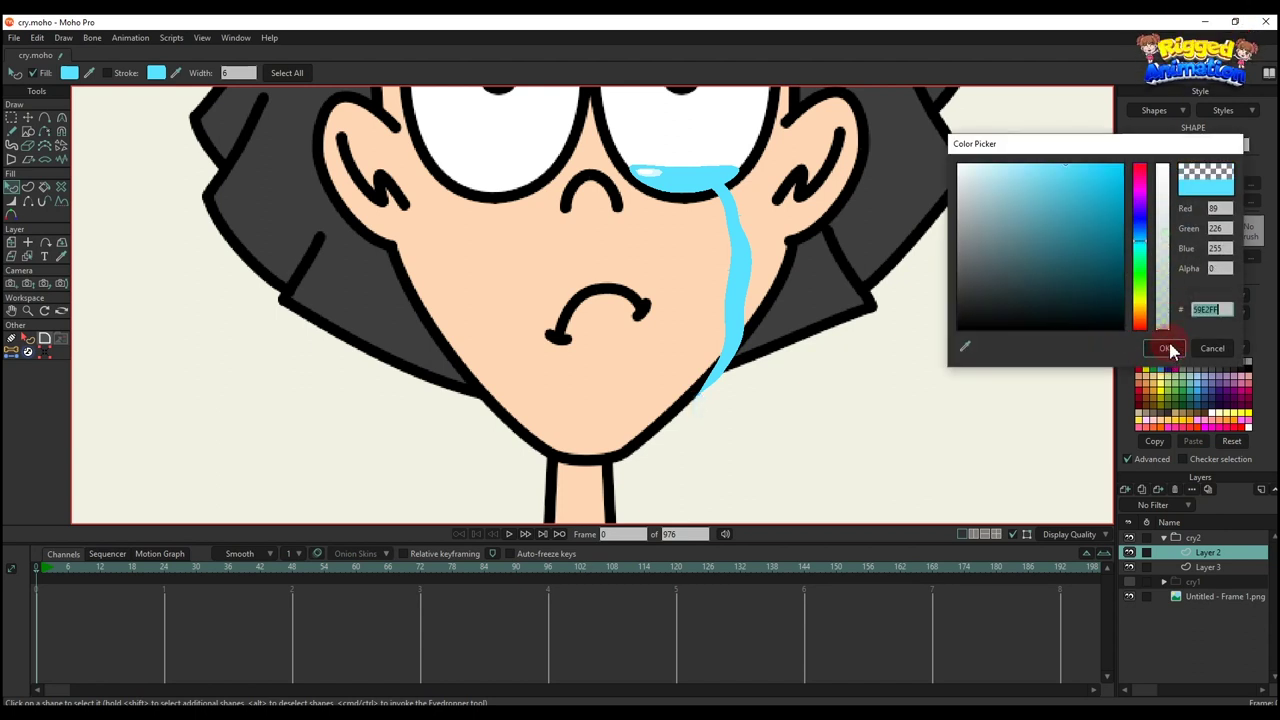
click(1170, 348)
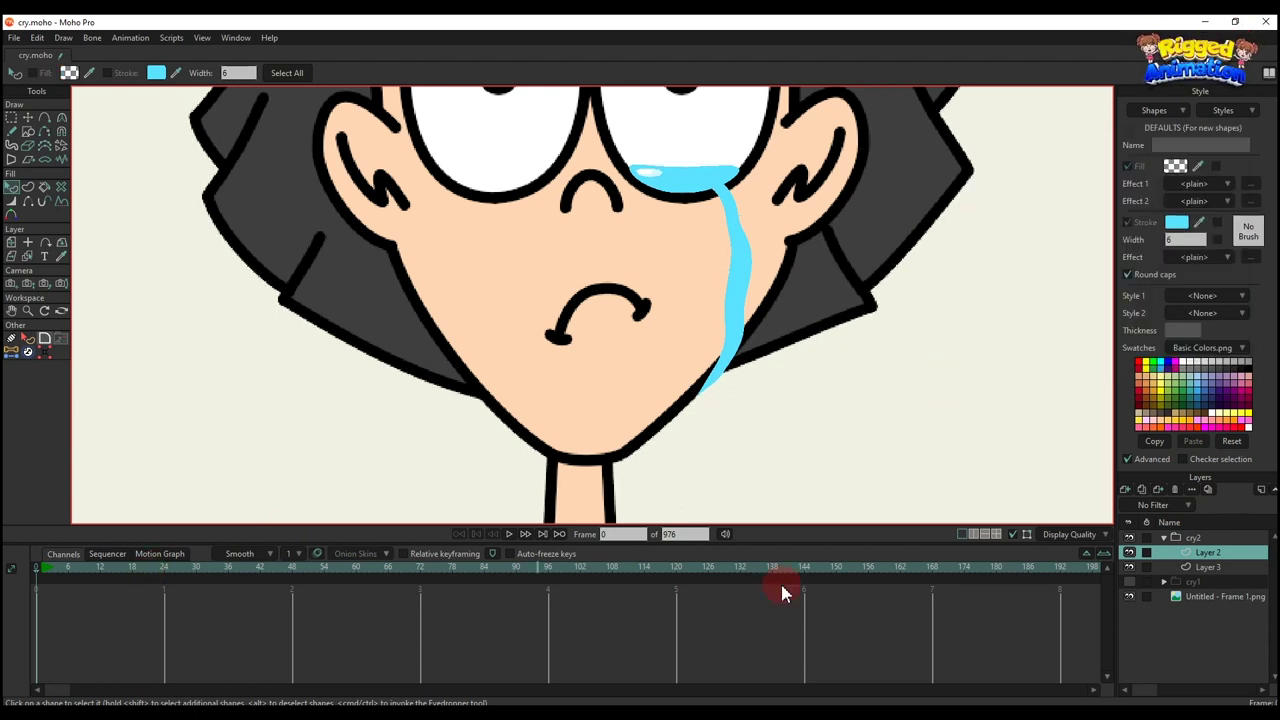
Step: Find where the tear stream ends and key the drop's fill at alpha 0 on frame 35
click(1205, 567)
drag(235, 567, 213, 568)
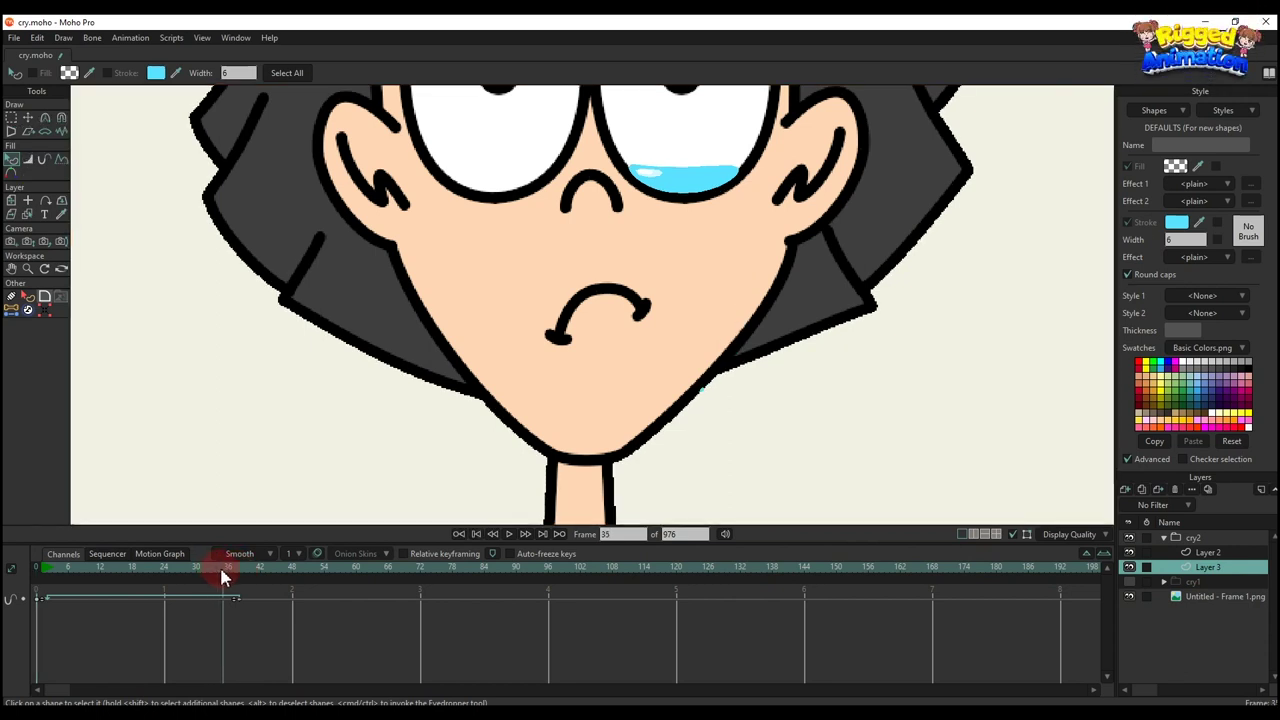
click(1176, 555)
key(t)
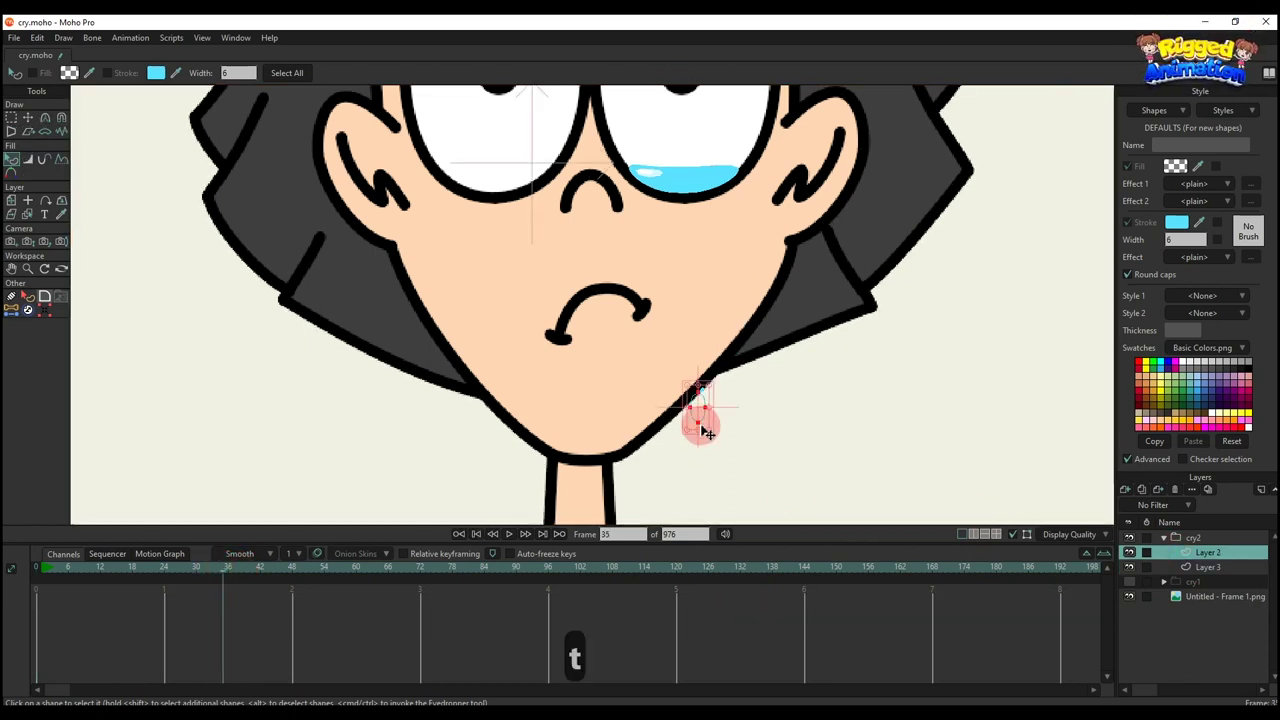
key(q)
click(699, 410)
click(1212, 172)
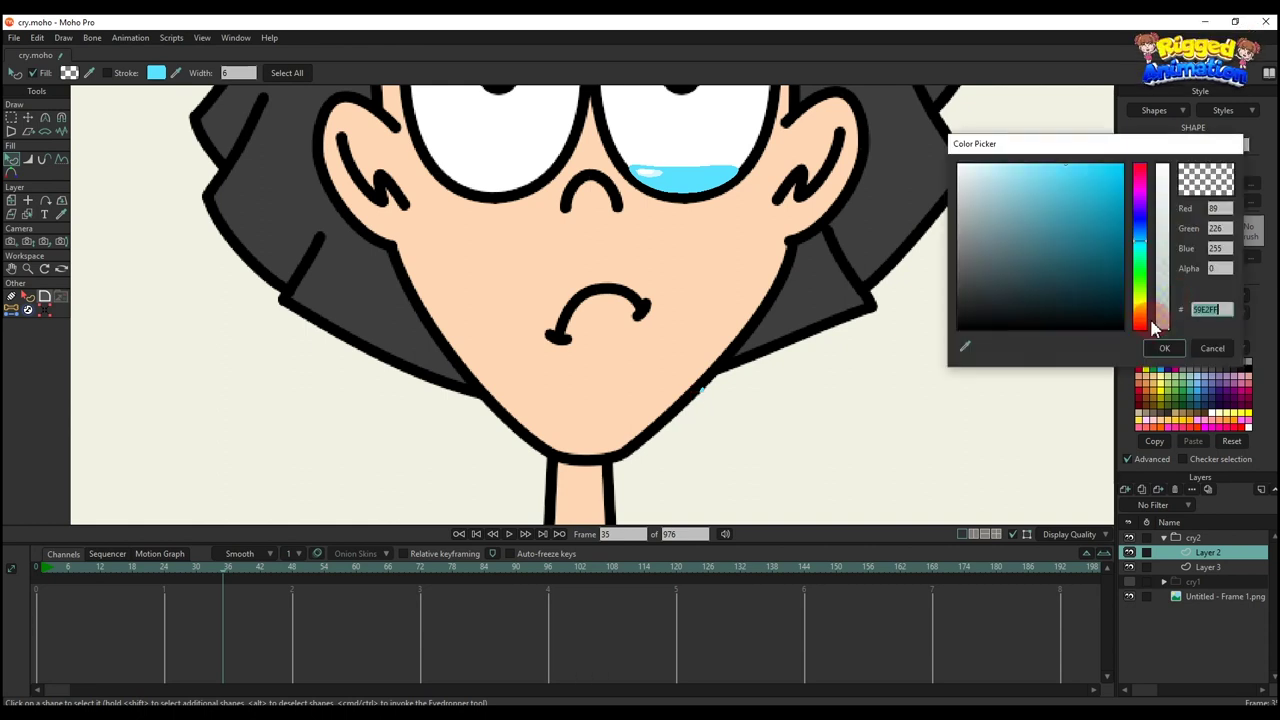
click(1163, 348)
Step: Key the drop's fill 59E2FF as fully opaque at frame 36
click(228, 577)
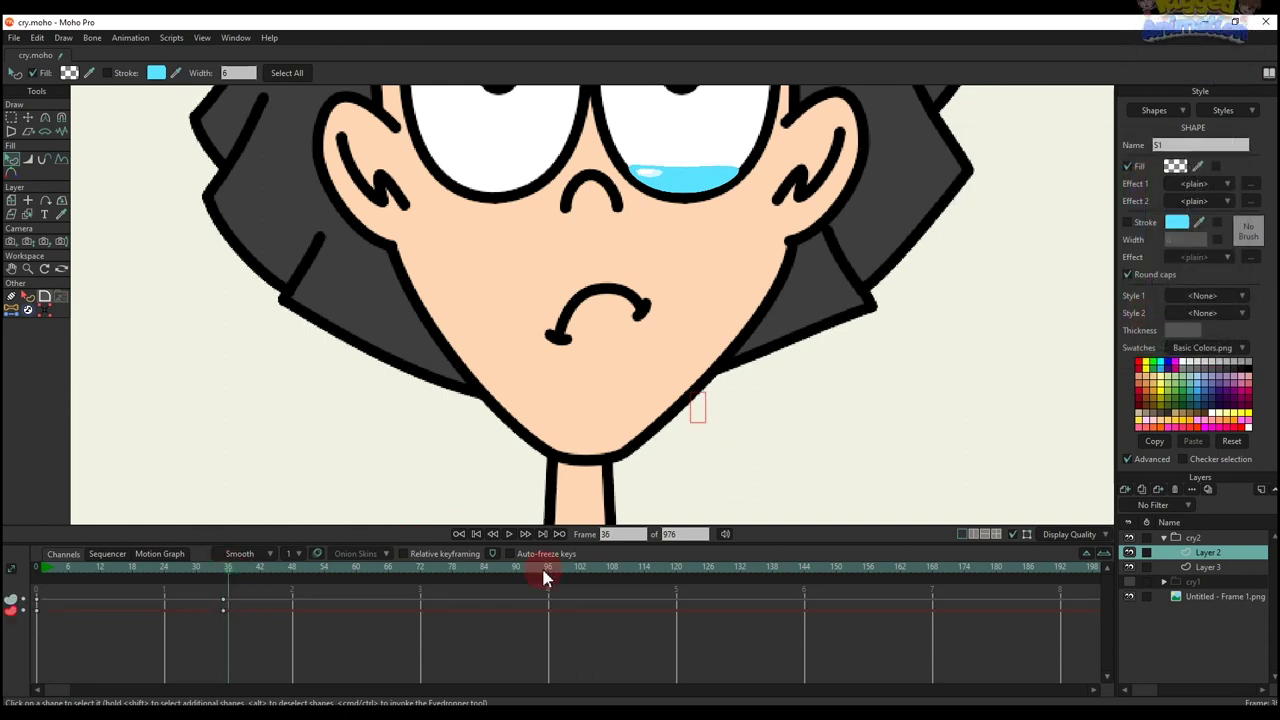
click(1207, 568)
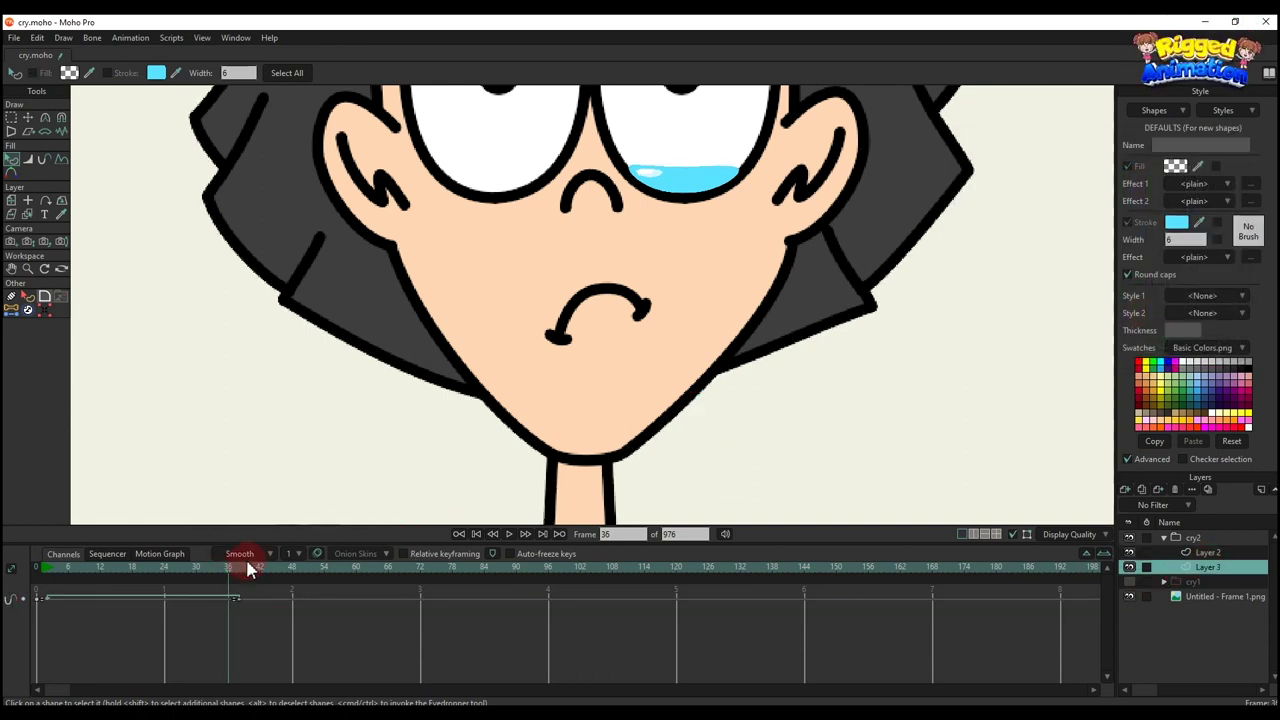
click(1207, 553)
click(1175, 166)
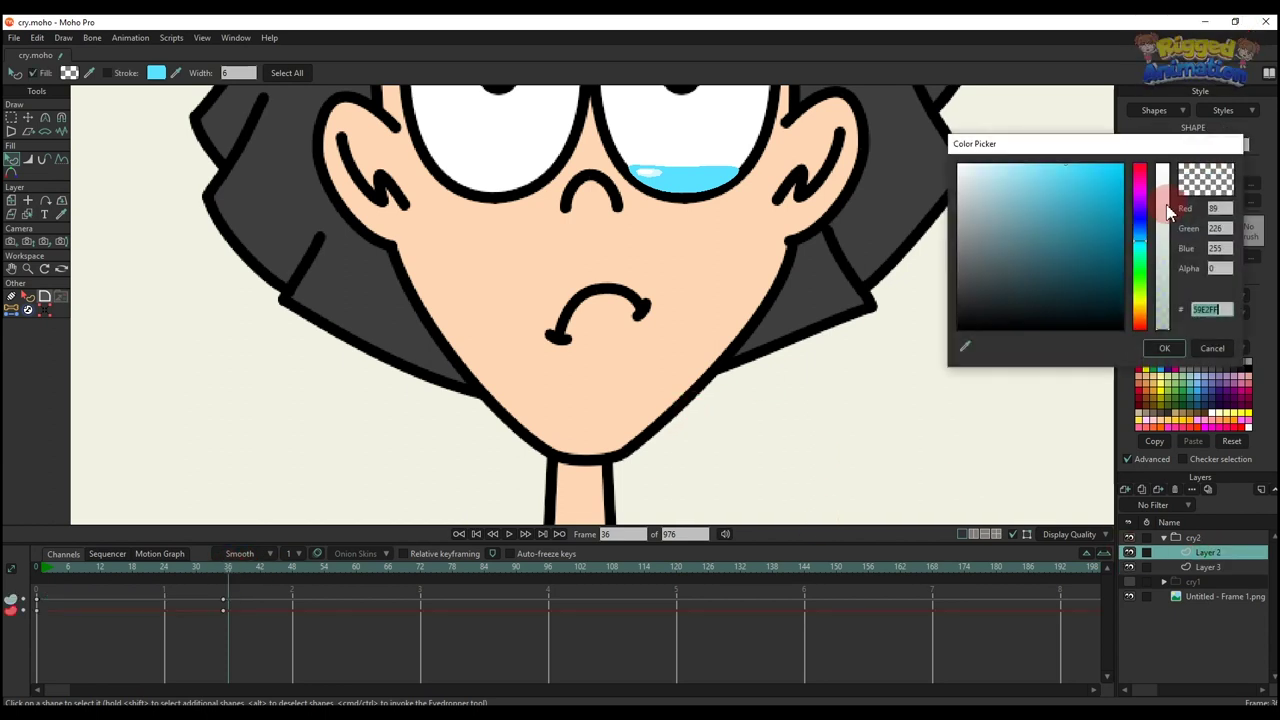
drag(1168, 210, 1158, 148)
click(1164, 348)
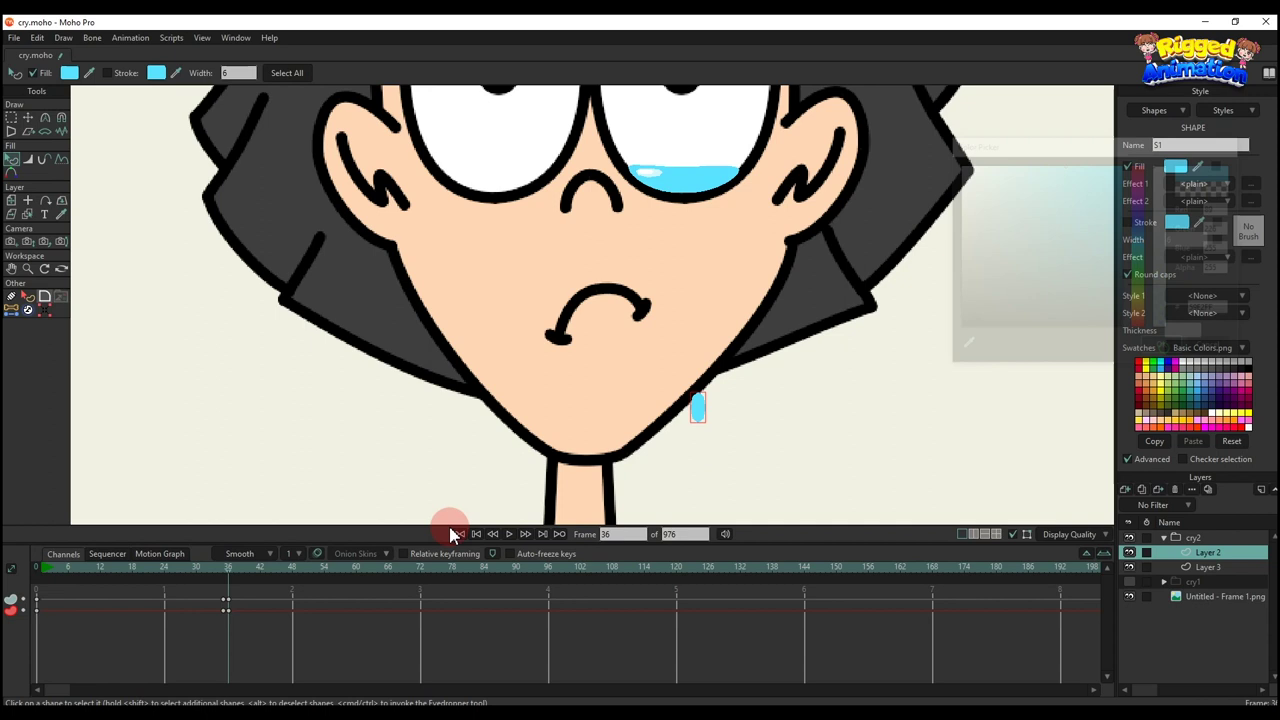
Step: Move the drop up against the jaw edge at frames 35 and 36
click(217, 569)
drag(226, 575, 226, 579)
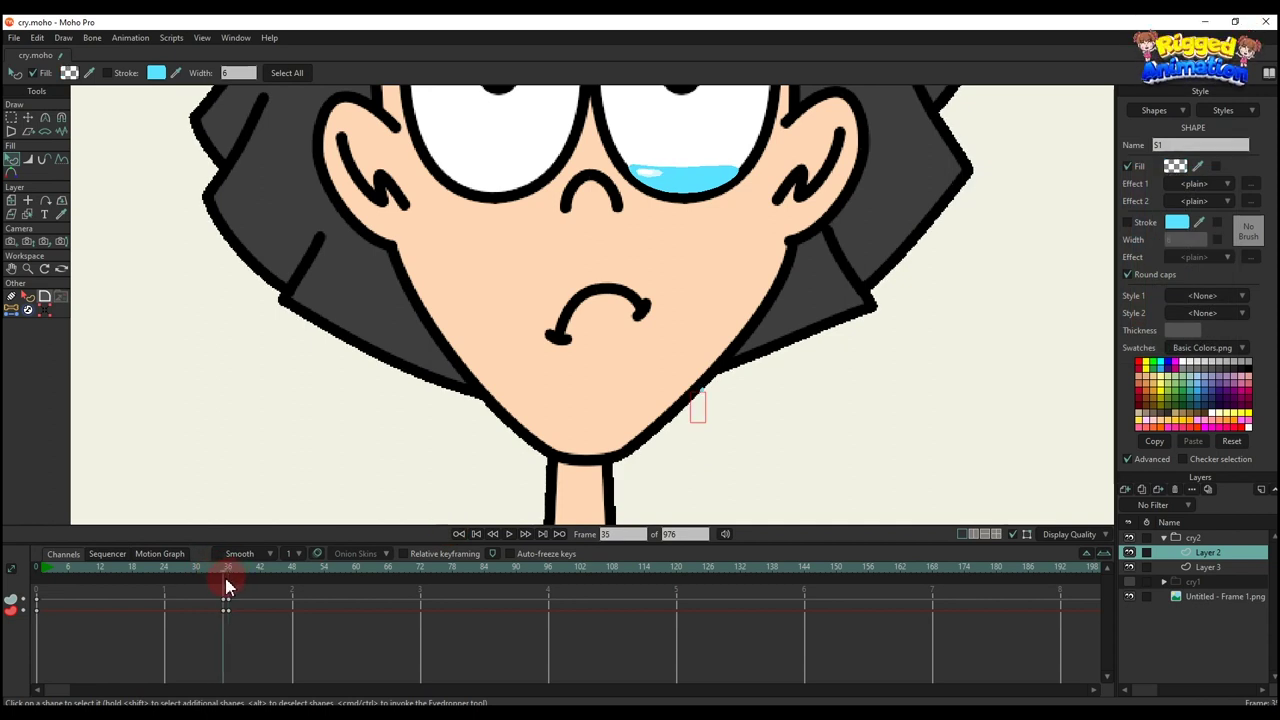
key(t)
scroll(720, 390, up, 5)
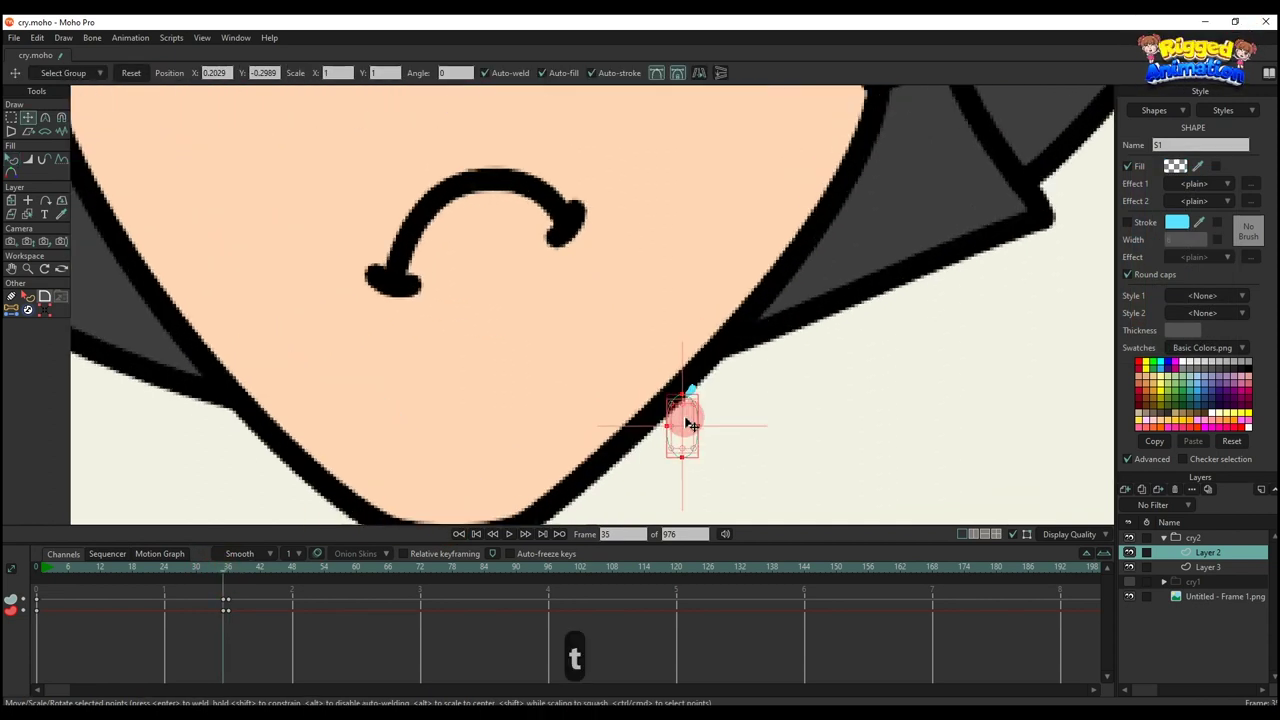
scroll(688, 428, down, 2)
mouse_move(688, 428)
mouse_down()
mouse_move(514, 466)
mouse_move(689, 419)
mouse_up()
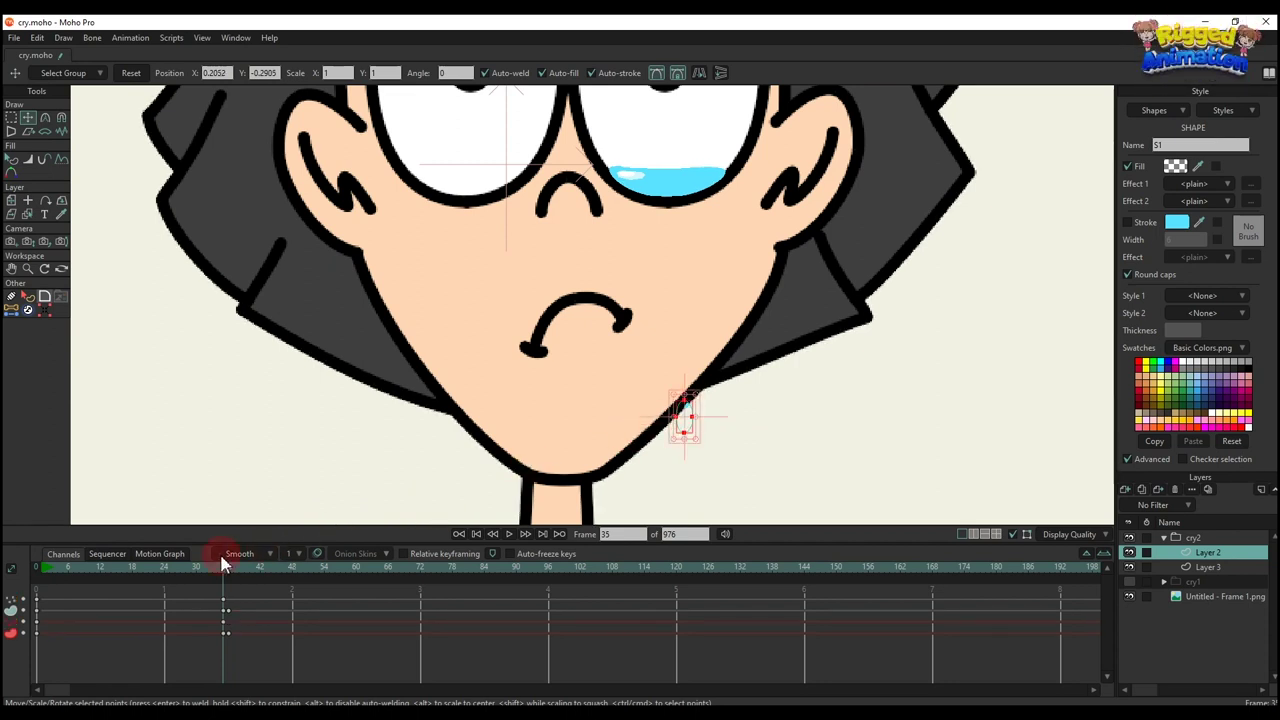
mouse_move(222, 565)
mouse_down()
mouse_move(202, 570)
mouse_move(228, 579)
mouse_up()
drag(700, 425, 674, 384)
scroll(689, 420, down, 3)
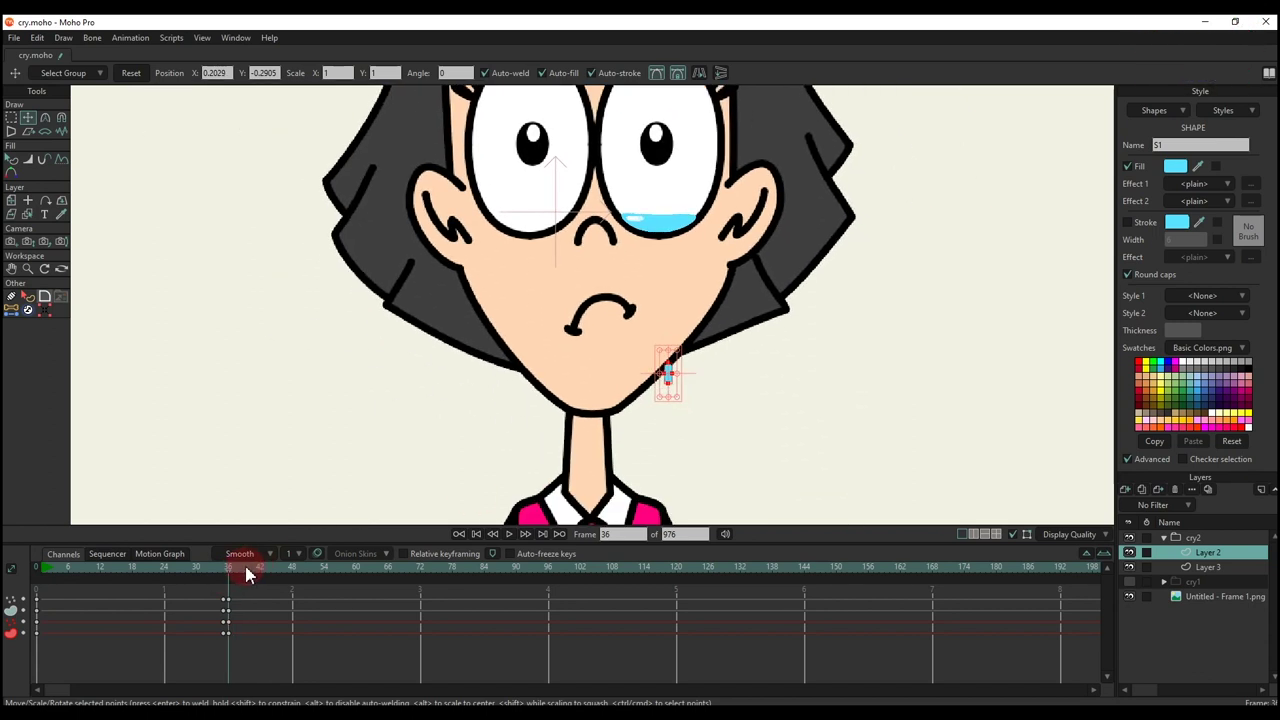
Step: At frame 55, move the drop straight down to the lower edge of the skirt and freeze its pose
click(326, 584)
scroll(666, 386, down, 2)
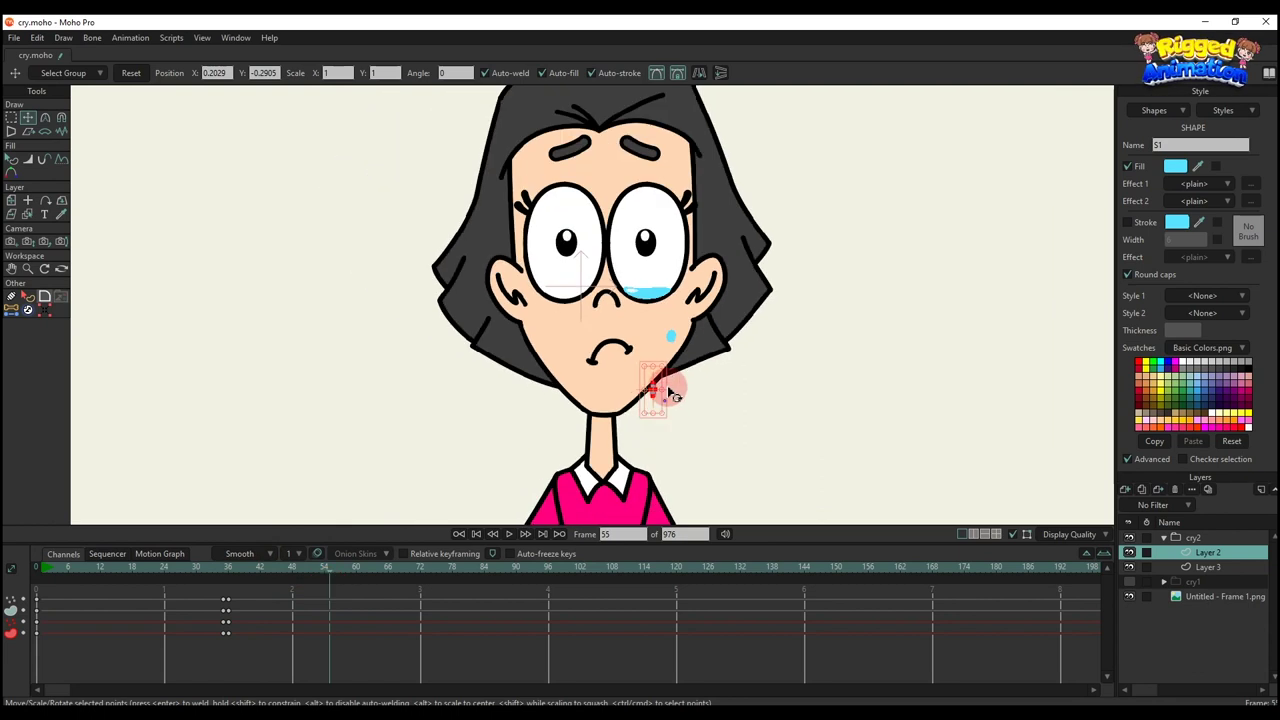
drag(669, 386, 671, 556)
drag(685, 440, 670, 318)
drag(645, 422, 645, 465)
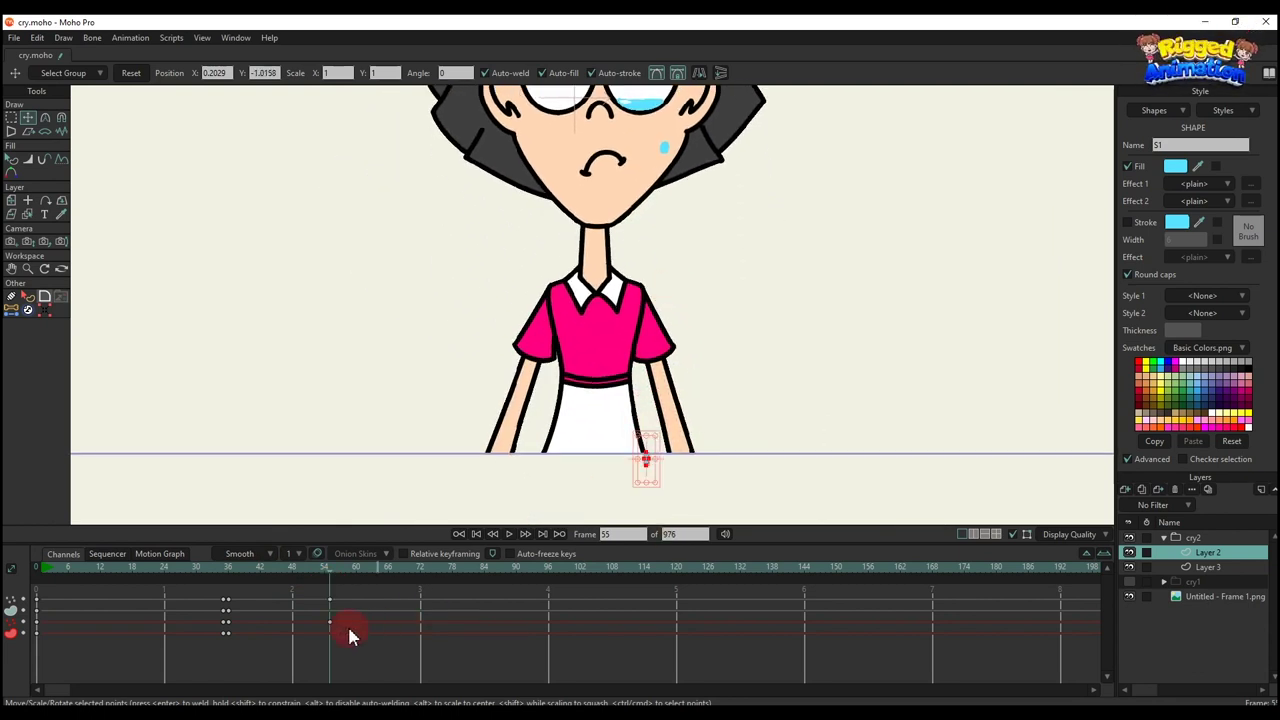
click(237, 568)
drag(237, 573, 330, 605)
key(ctrl+f)
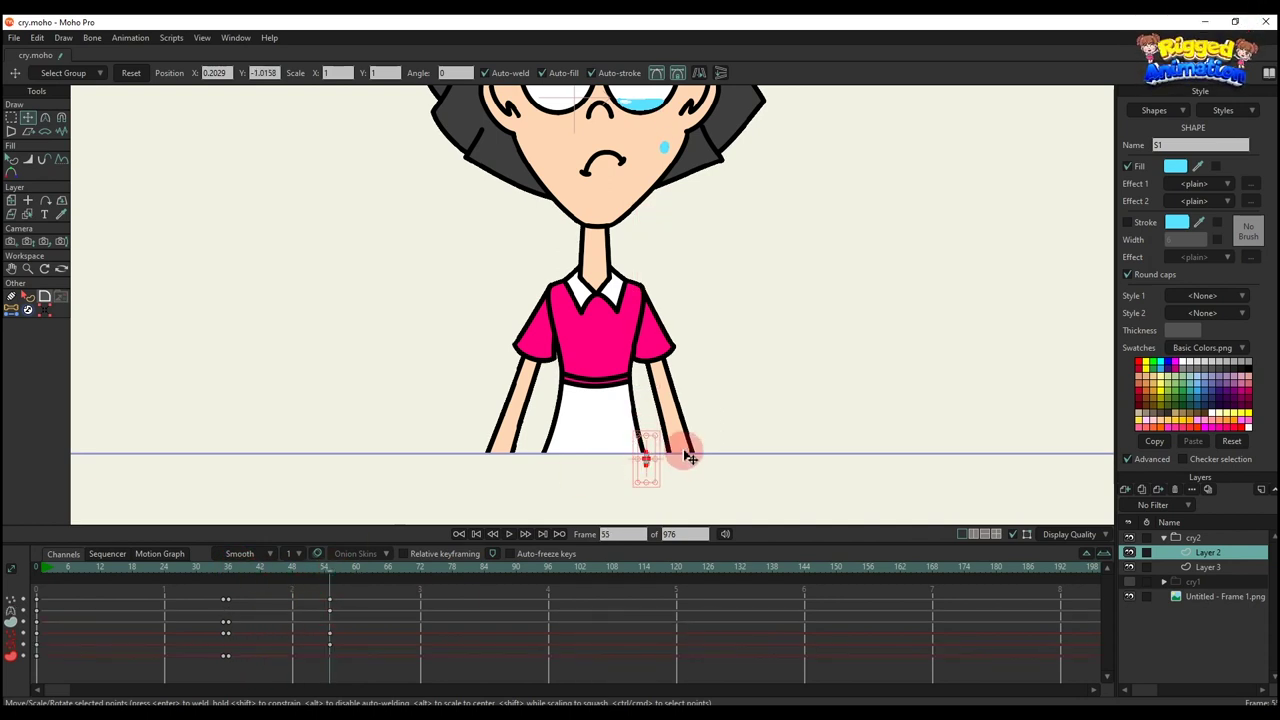
Step: Make the drop's fill fully transparent at frame 56
scroll(681, 453, up, 2)
scroll(606, 463, up, 2)
key(q)
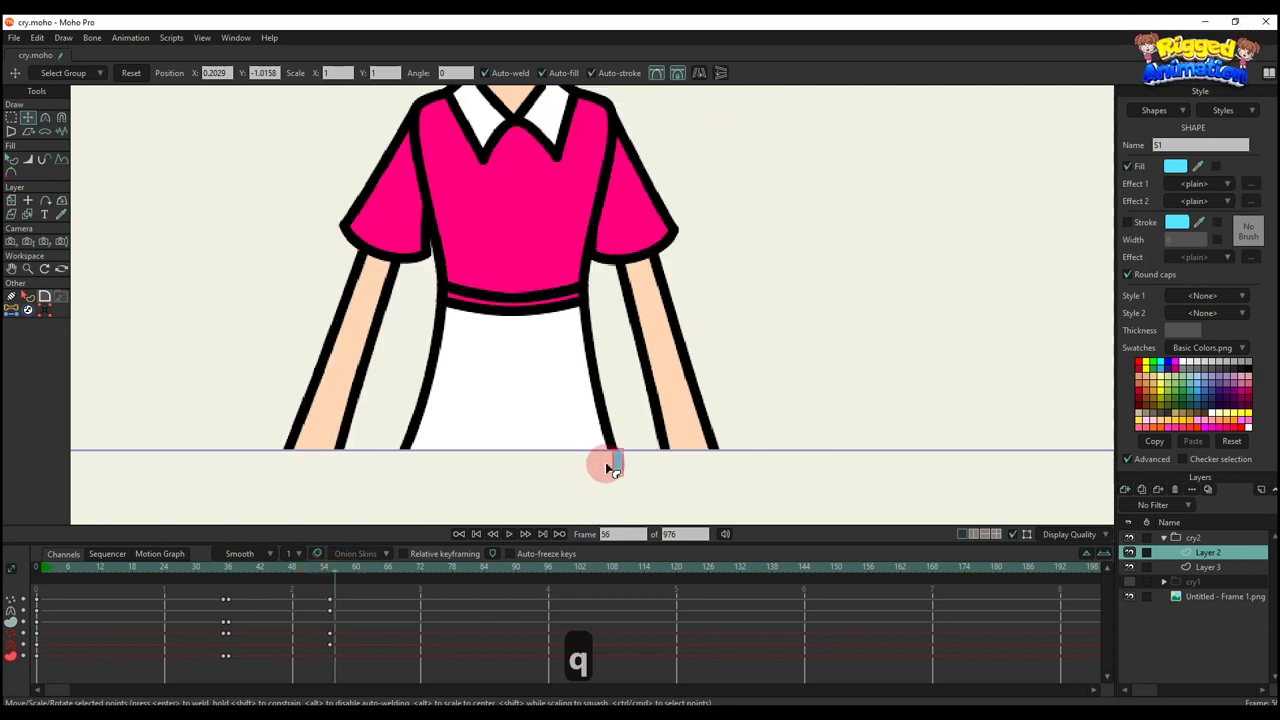
click(618, 463)
click(1178, 166)
drag(1162, 200, 1162, 328)
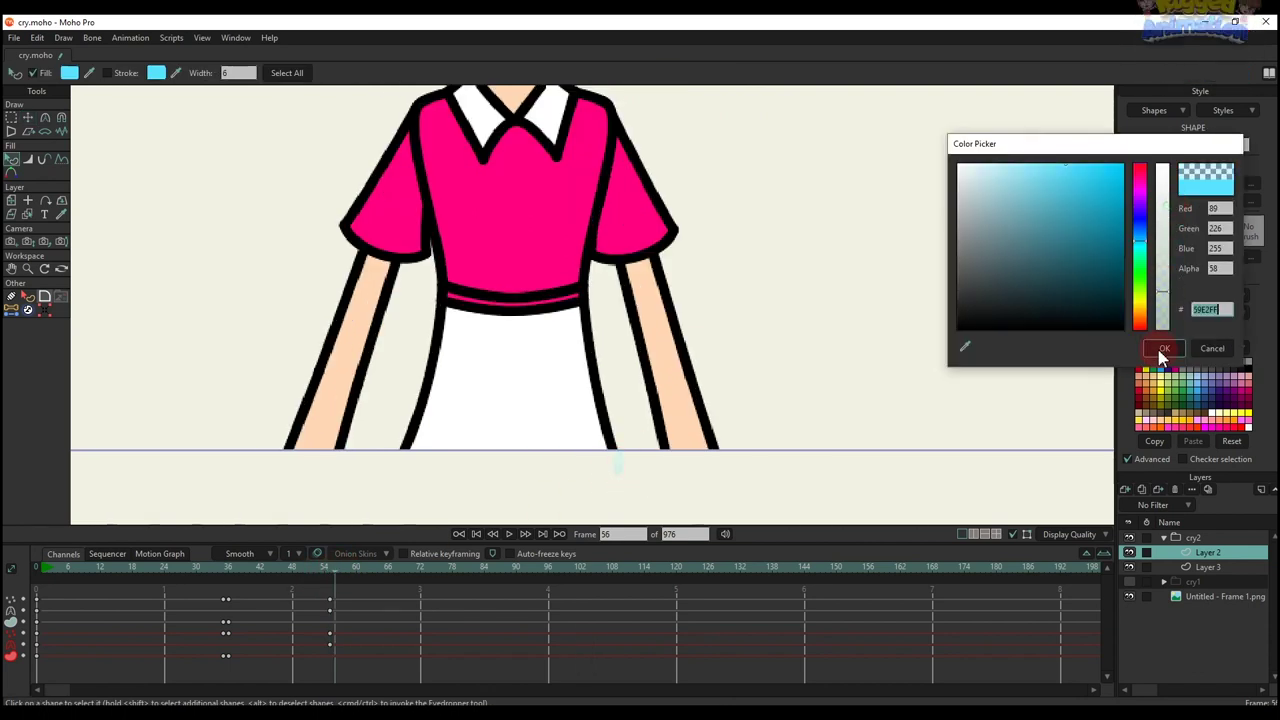
click(1162, 350)
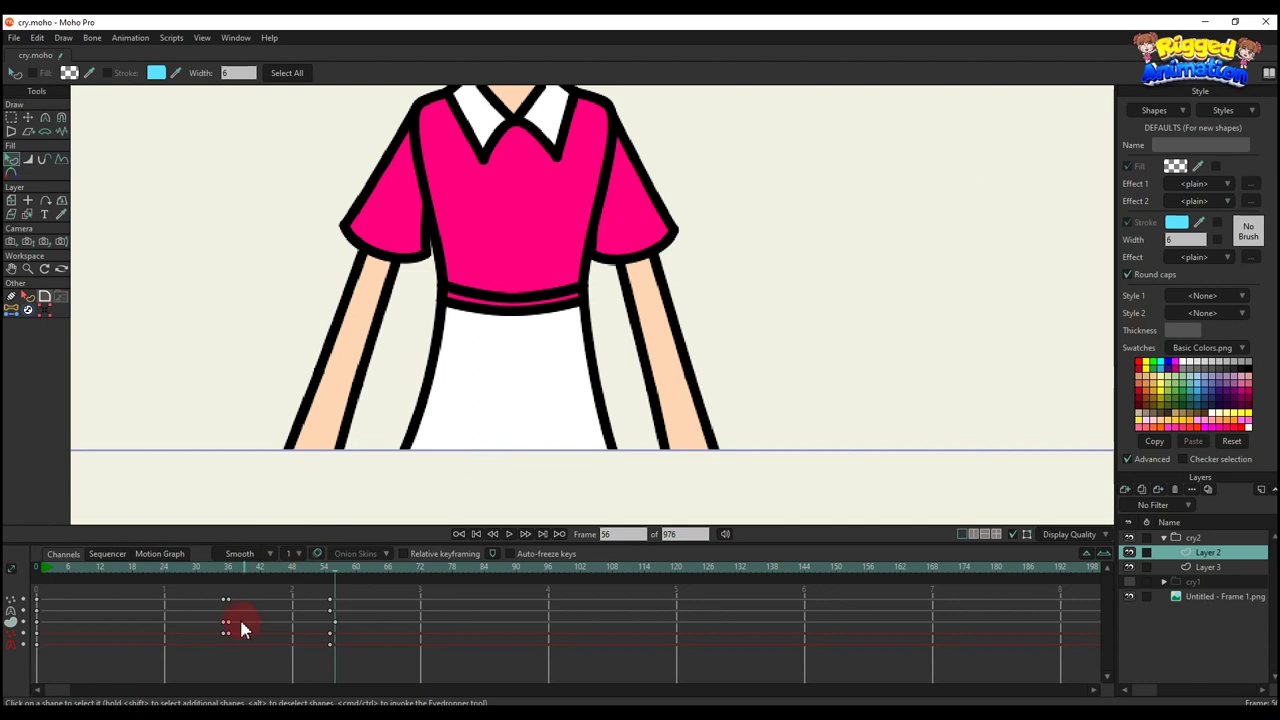
Step: Copy the drop's keyframes from frame 35 to frame 56 so it resets at the jaw edge
click(223, 567)
scroll(500, 306, down, 4)
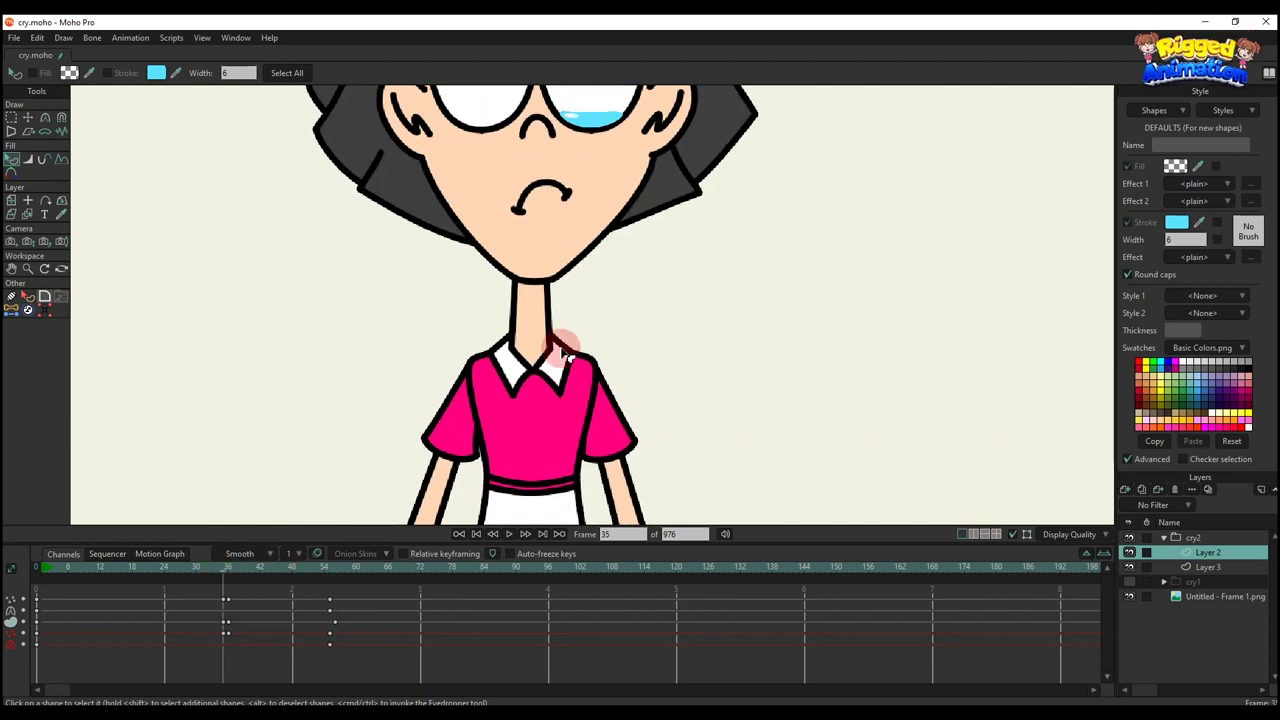
key(t)
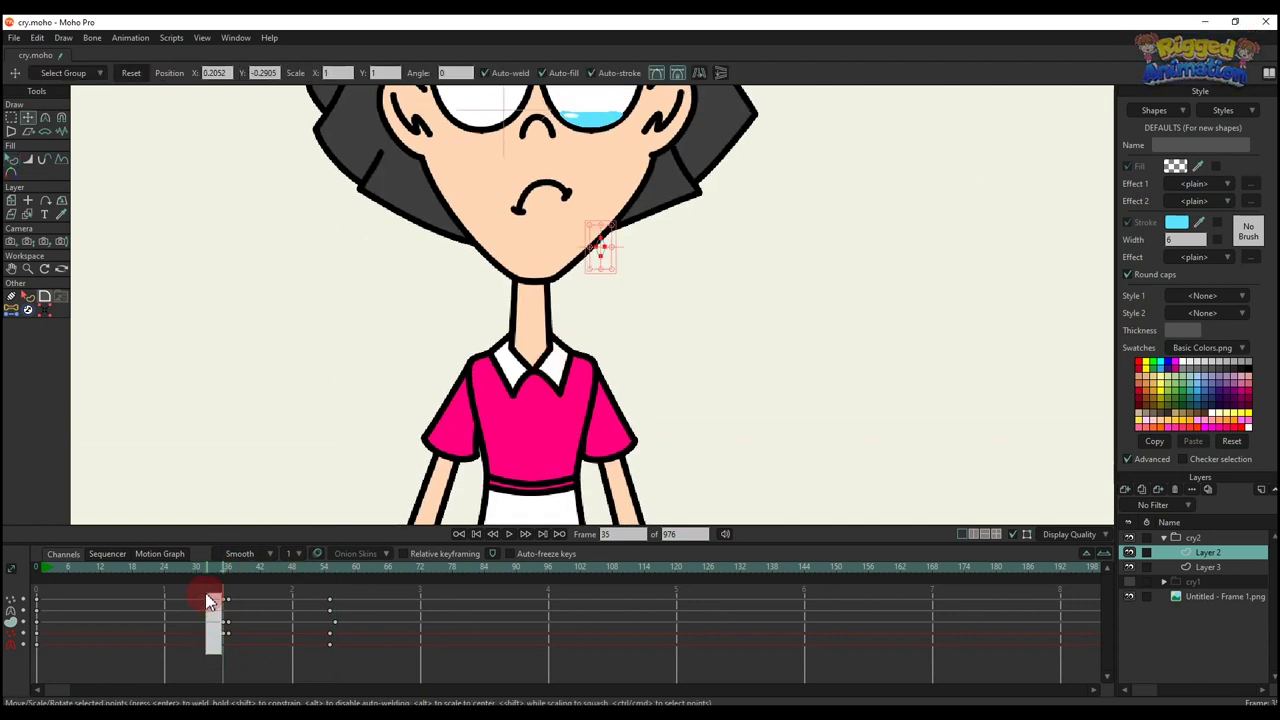
drag(209, 598, 207, 594)
key(ctrl+c)
click(332, 570)
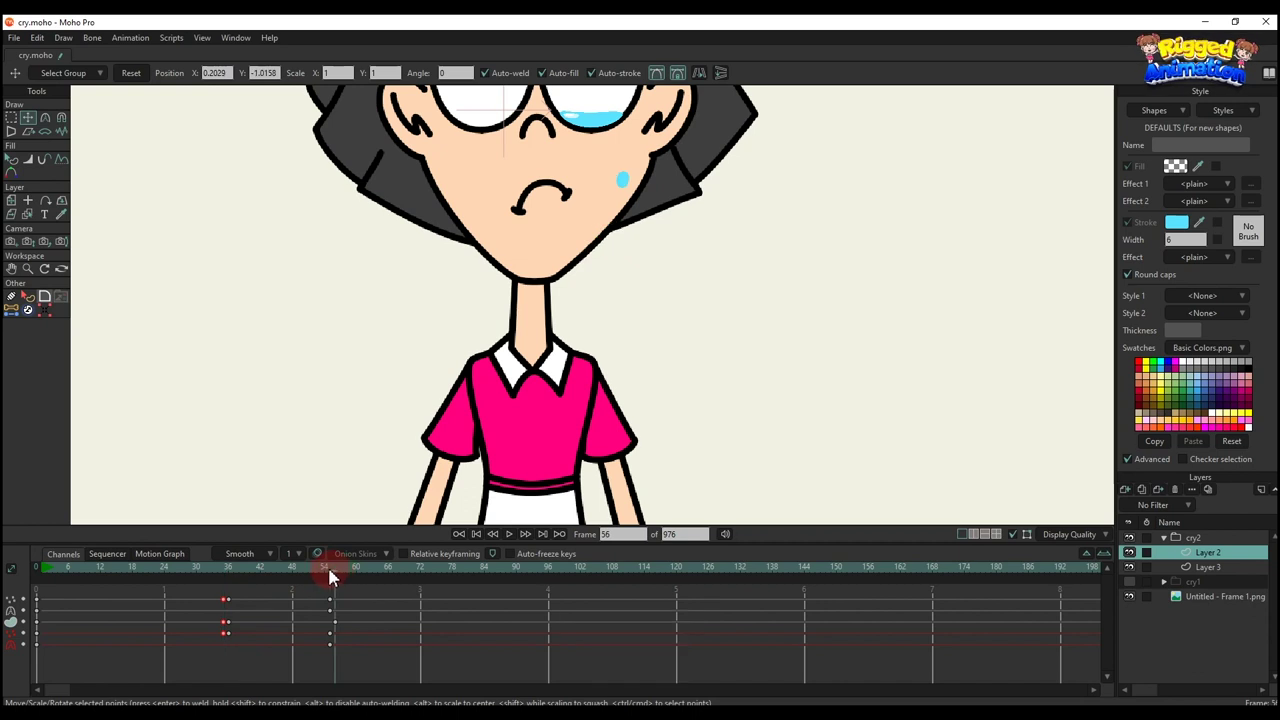
key(ctrl+v)
click(331, 568)
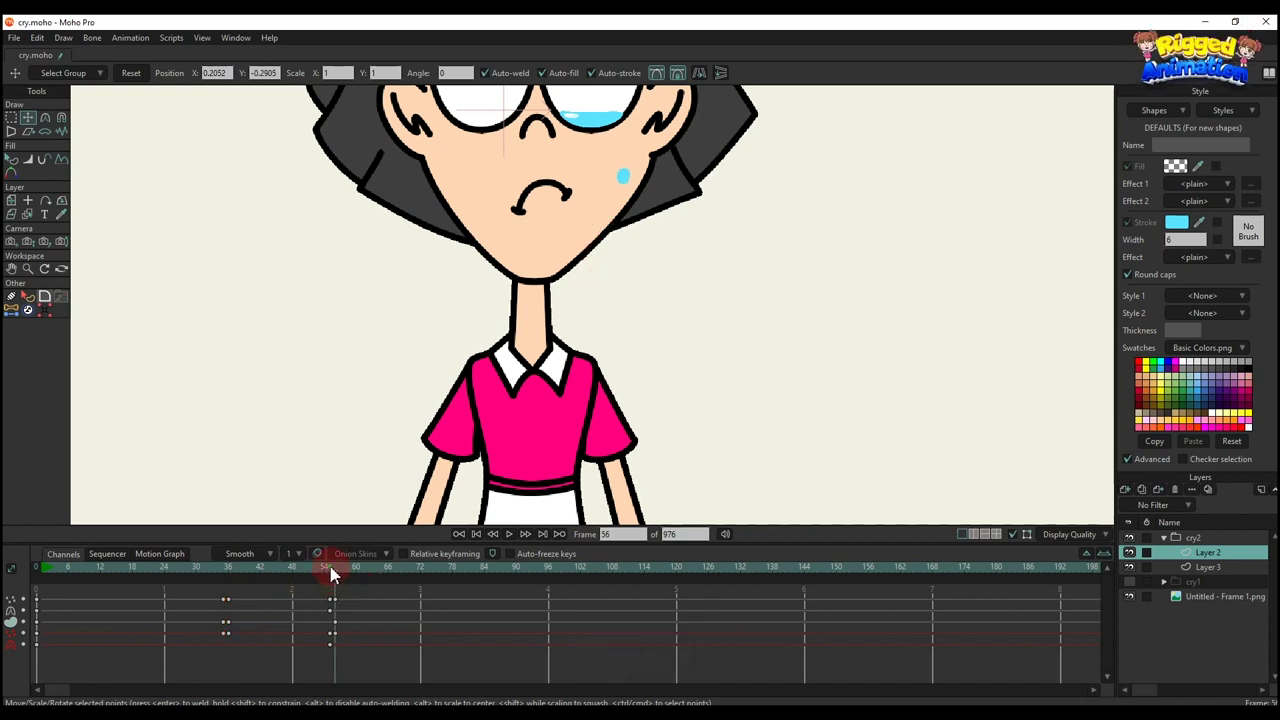
Step: Check the drop's fall between frames 35 and 56 and its starting position against the jaw edge
drag(333, 573, 290, 574)
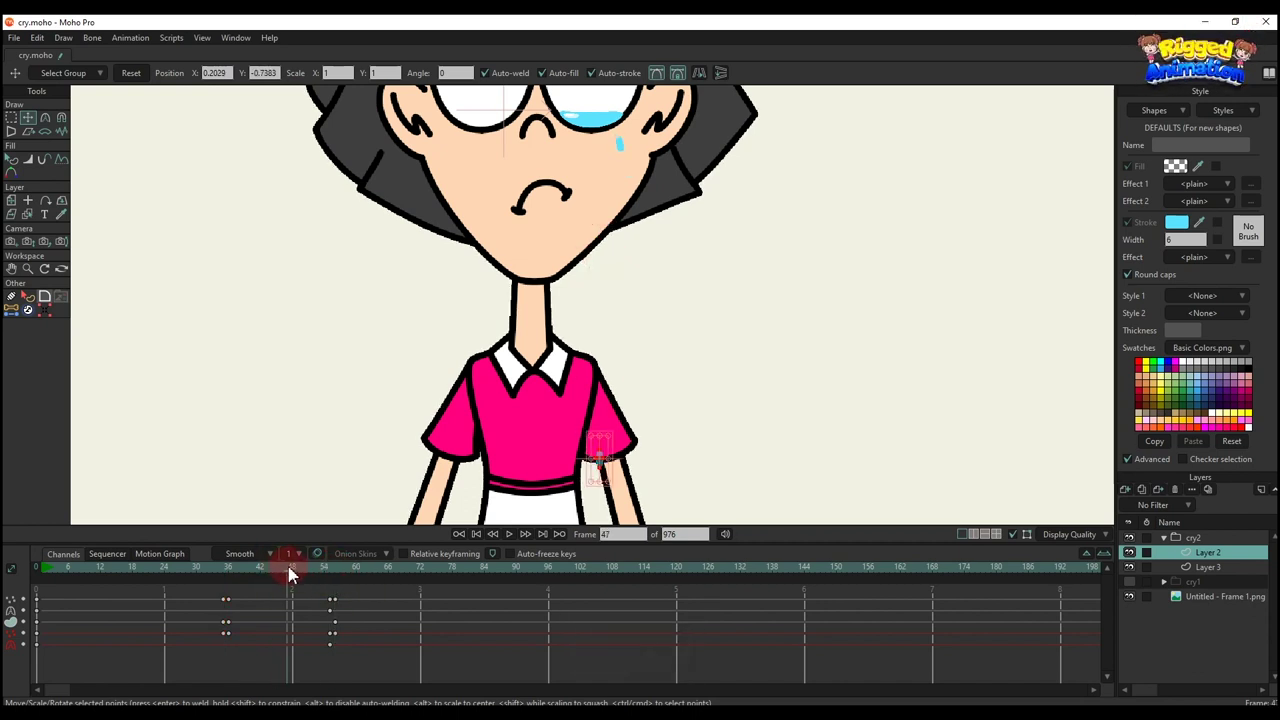
click(330, 572)
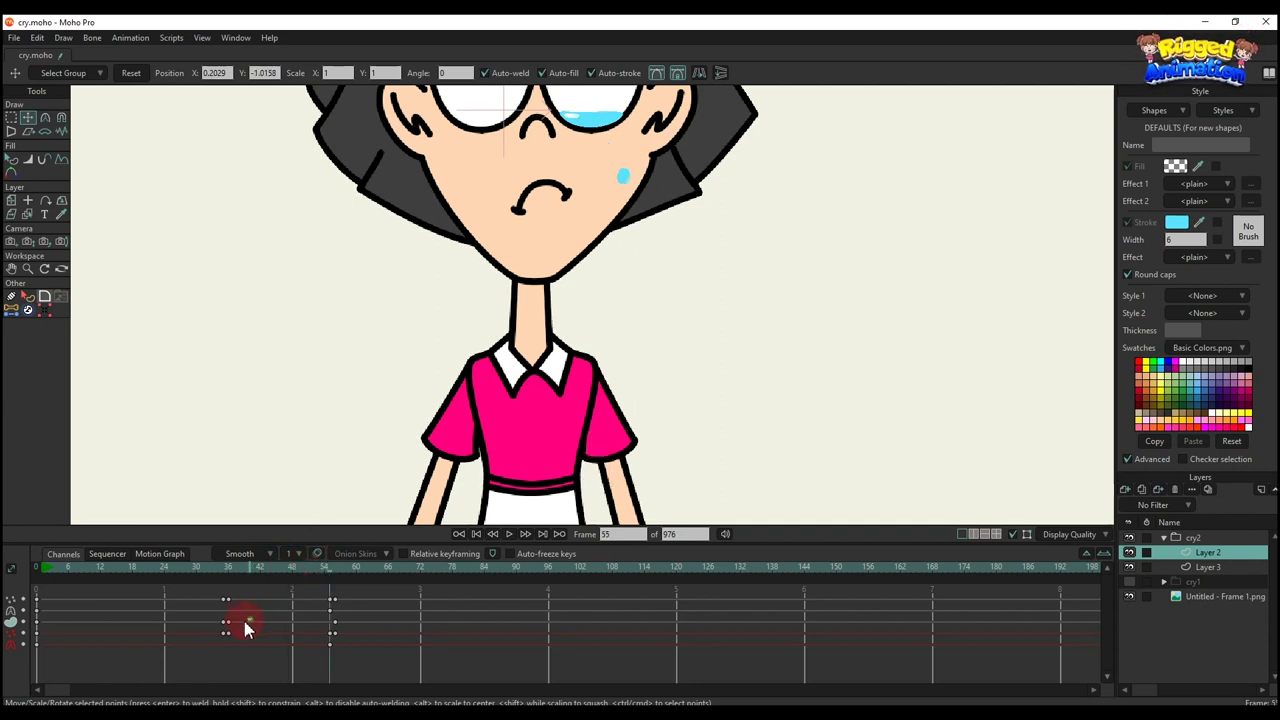
key(ctrl+c)
key(ctrl+v)
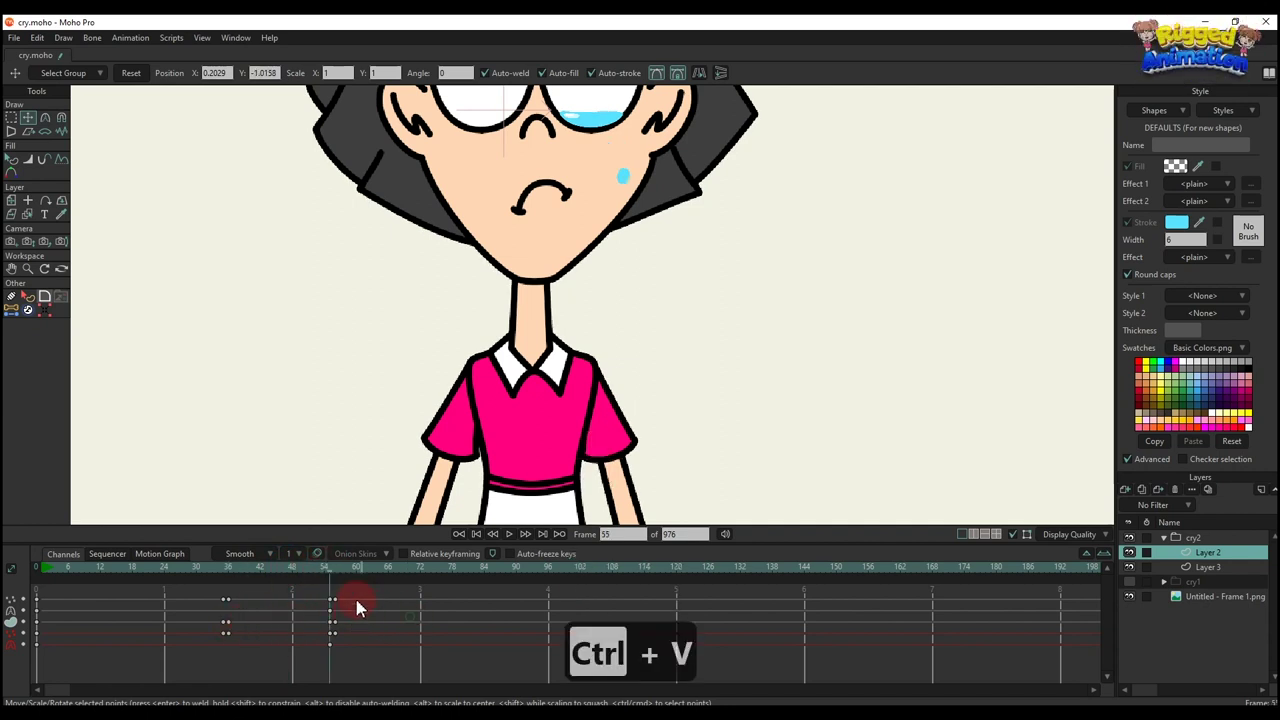
drag(304, 566, 335, 607)
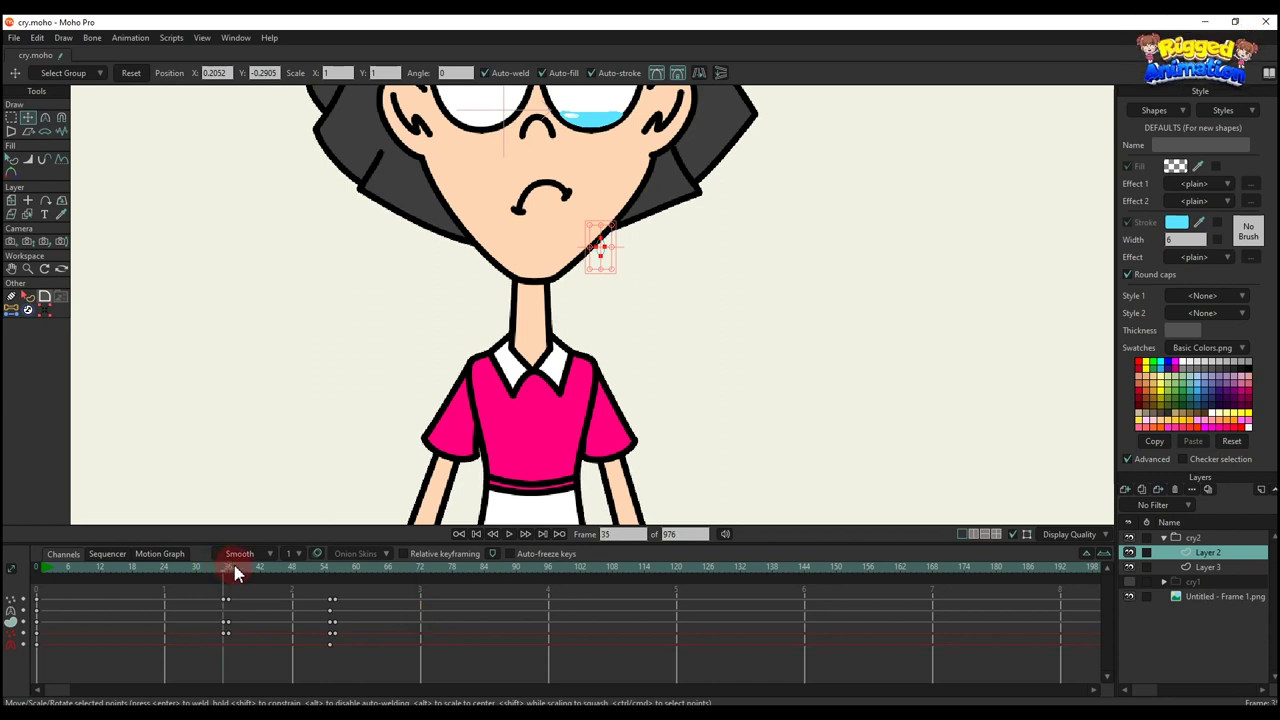
drag(236, 573, 223, 574)
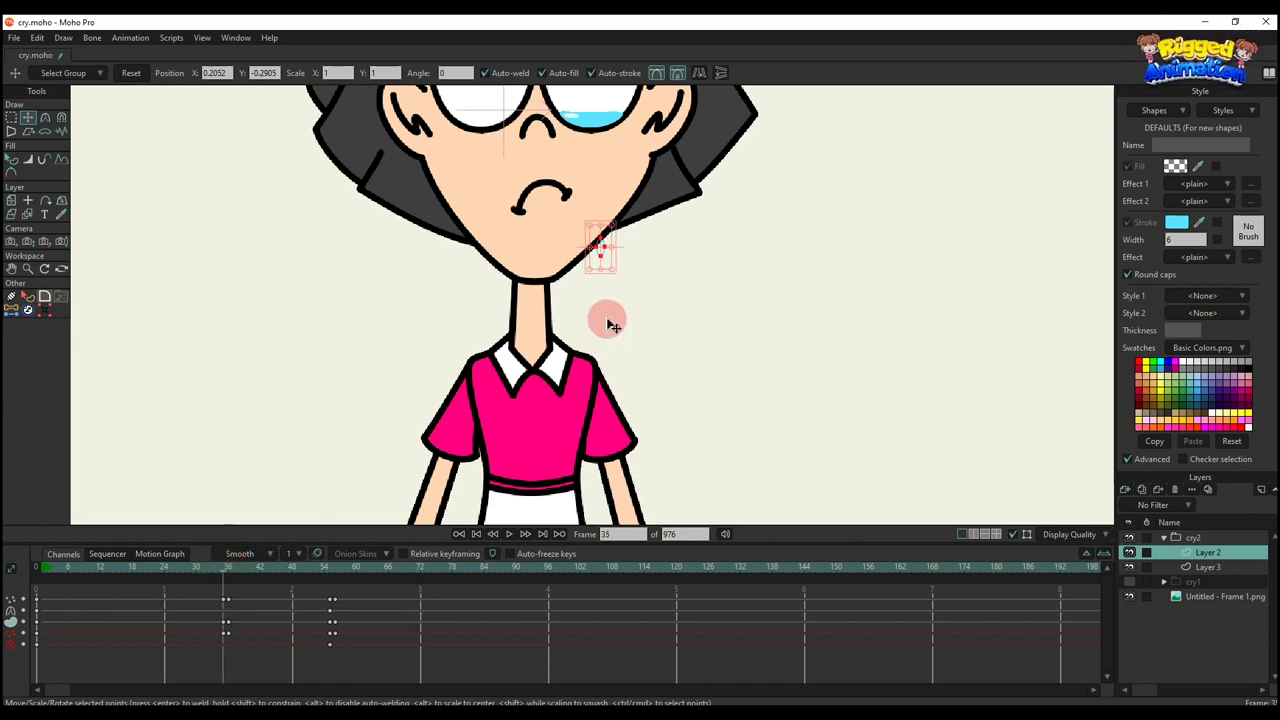
scroll(608, 280, up, 4)
drag(619, 216, 540, 458)
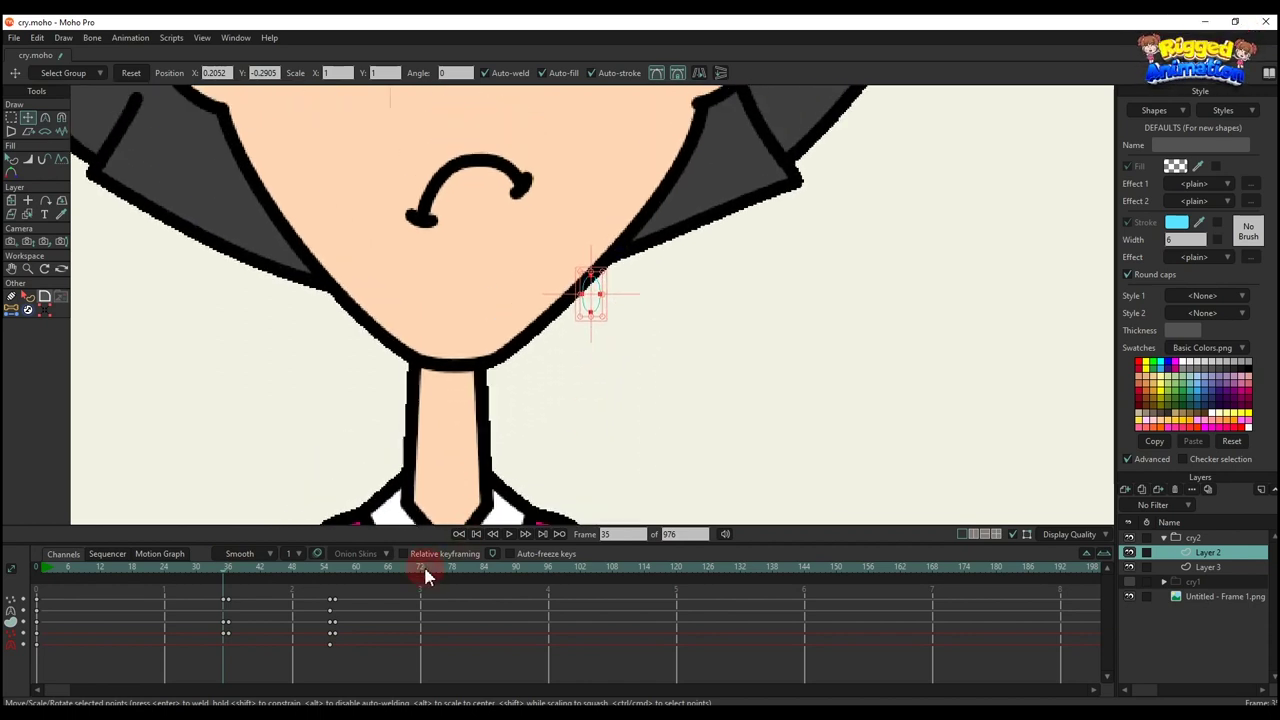
Step: Copy the drop's keyframes from frame 36 to frame 72
drag(503, 600, 379, 594)
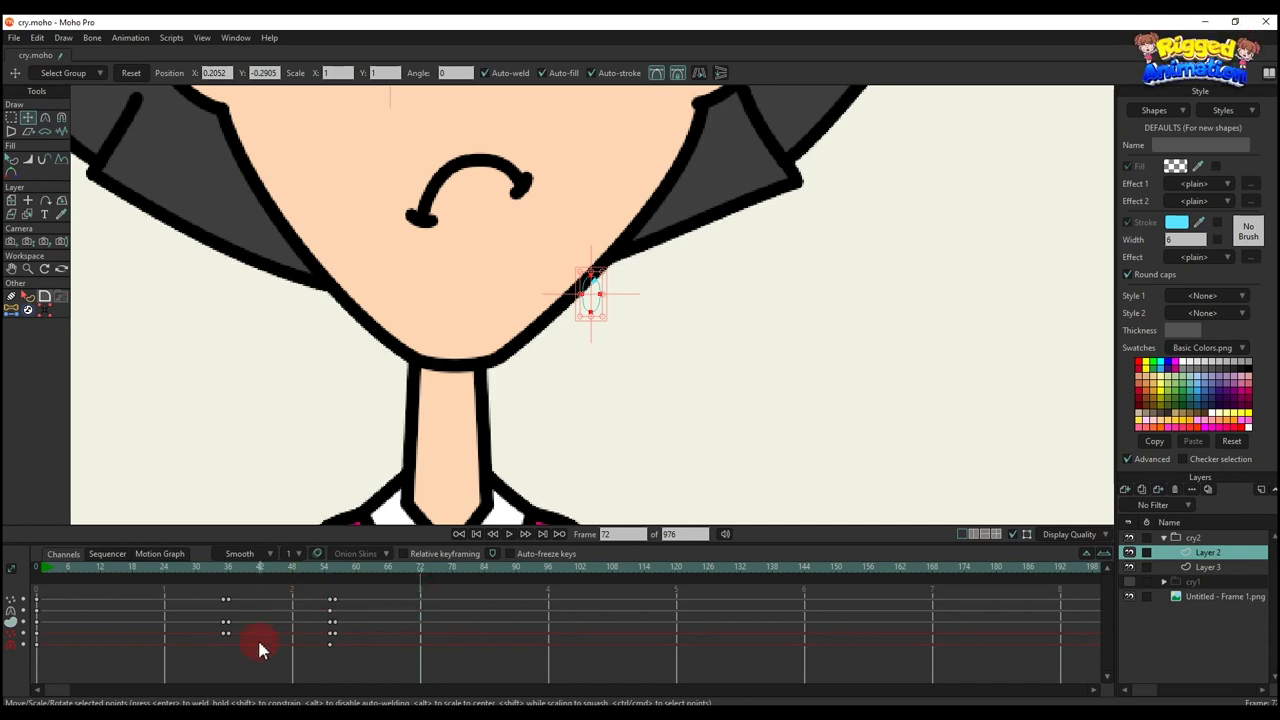
drag(230, 597, 230, 597)
key(ctrl+c)
key(ctrl+v)
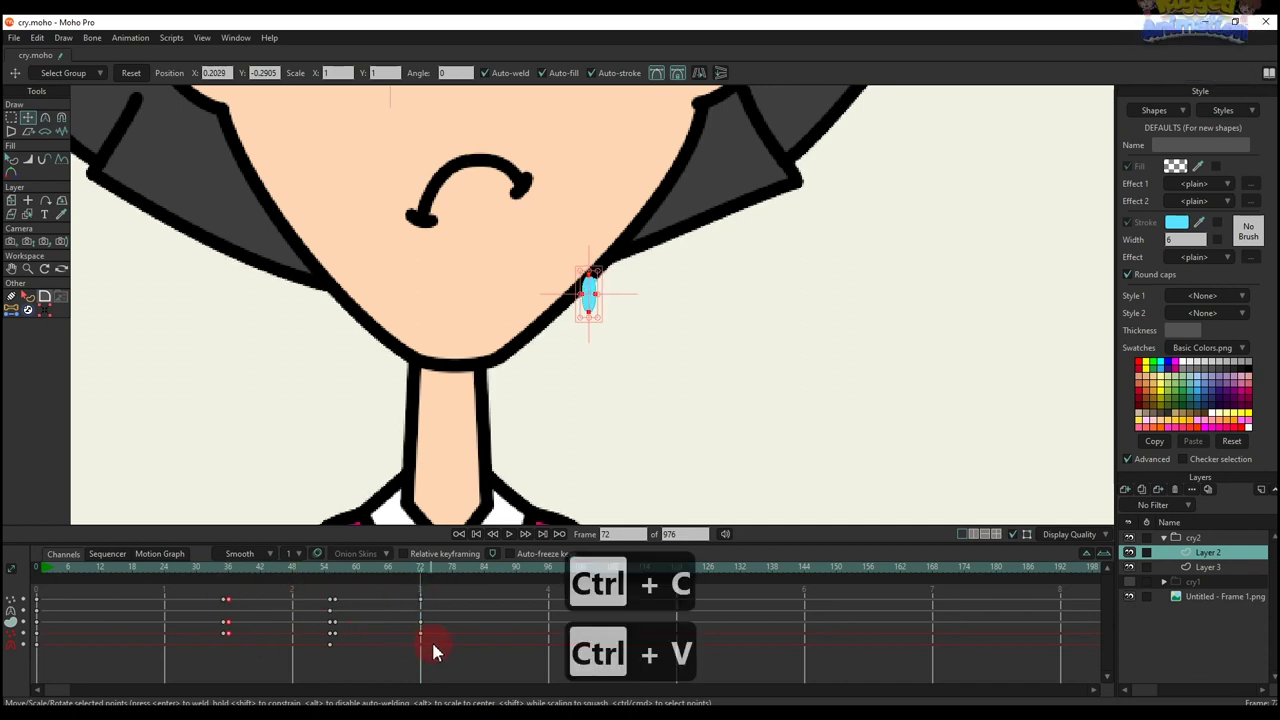
Step: Compare the drop at frames 36 and 72, and shift its frame 72 keyframes to frame 73
click(226, 570)
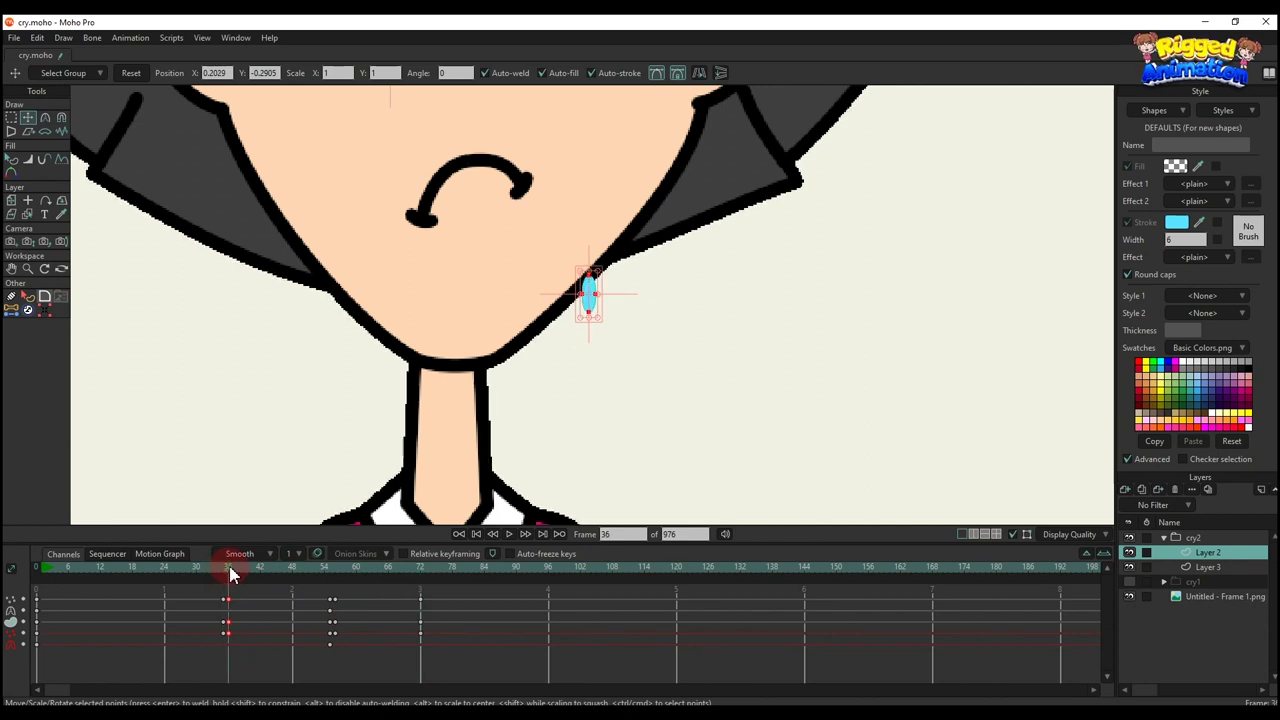
key(Left)
key(ctrl+Right)
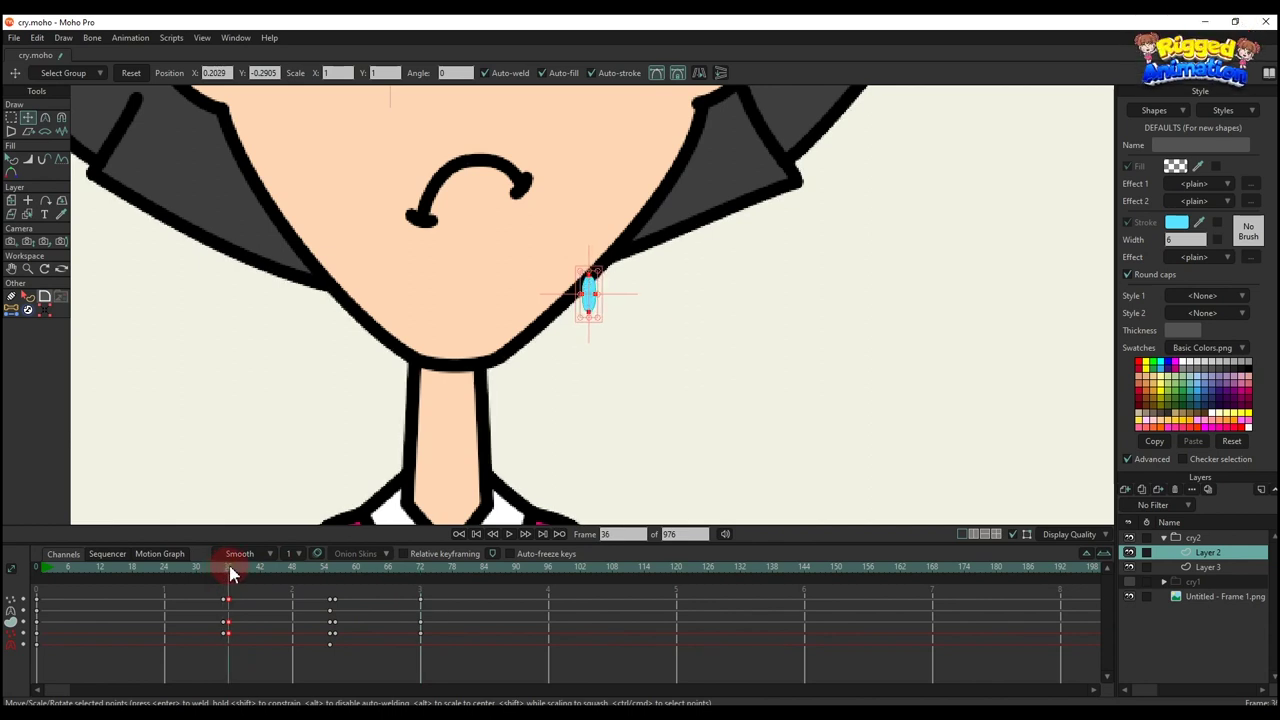
click(421, 570)
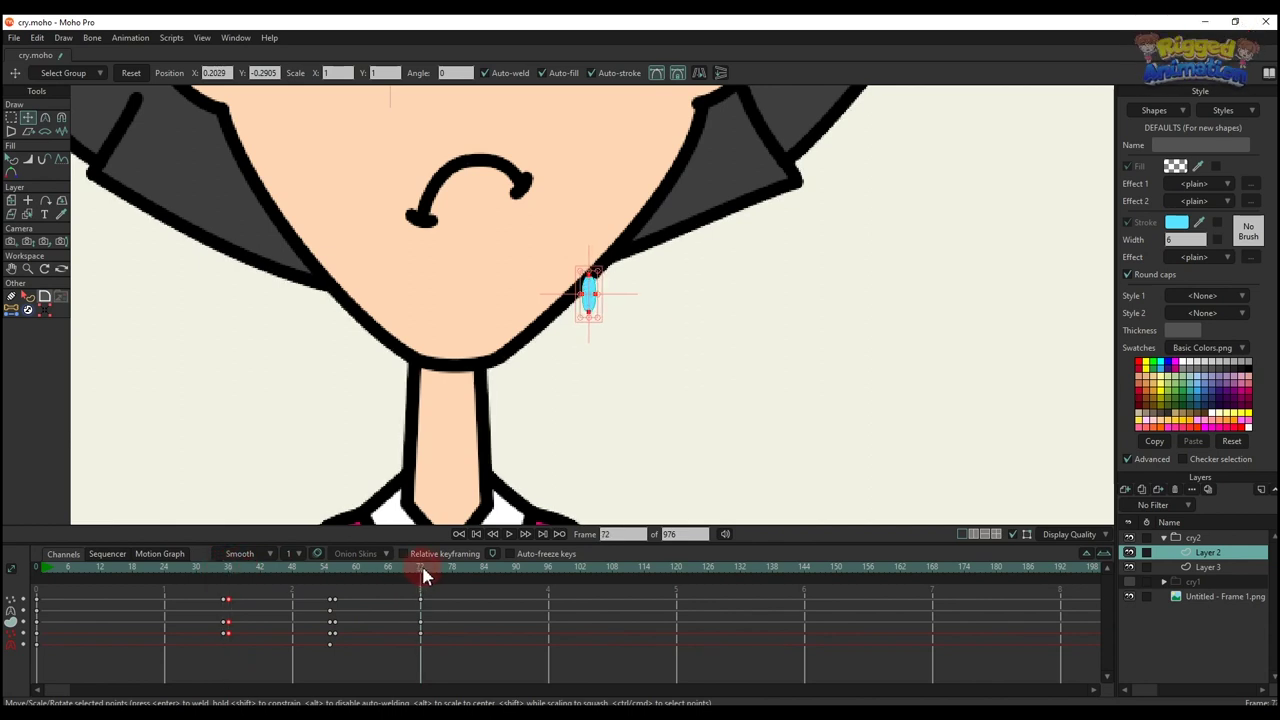
click(427, 569)
mouse_move(437, 648)
mouse_down()
mouse_move(412, 588)
mouse_move(441, 612)
mouse_move(389, 570)
mouse_move(407, 570)
mouse_up()
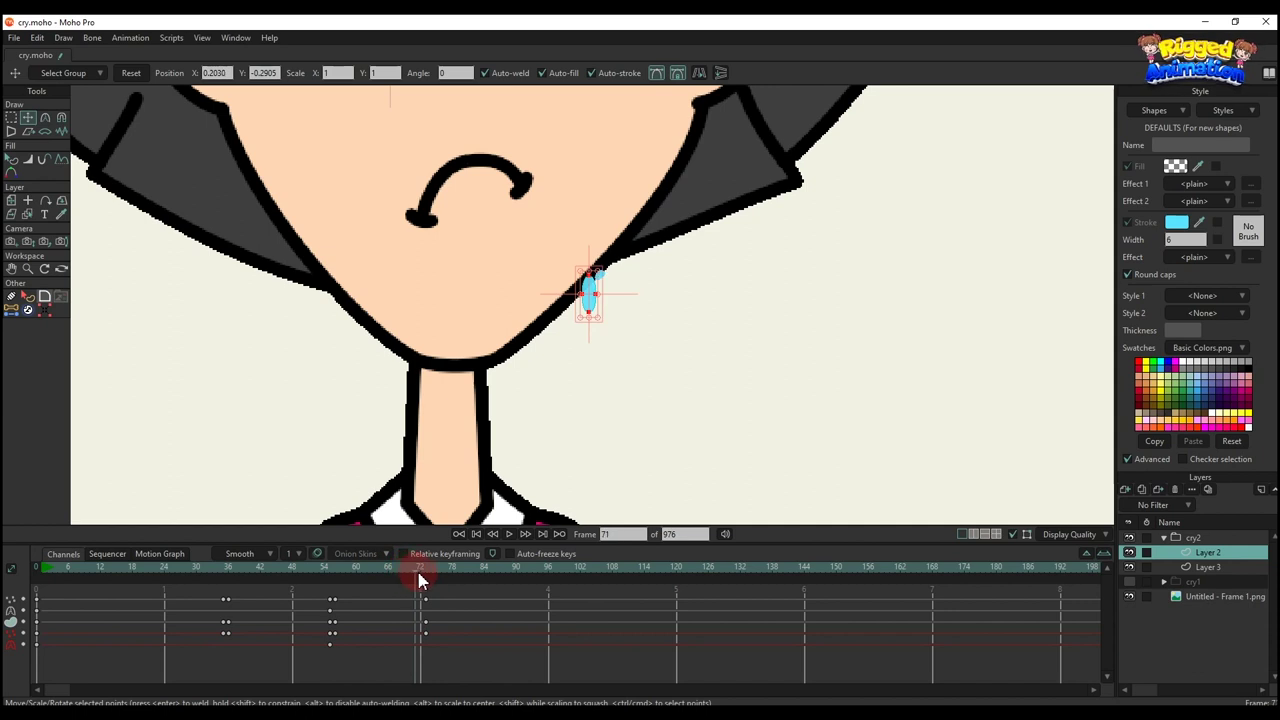
Step: Copy the drop's keyframes from frame 56 to frame 72
drag(381, 635, 337, 578)
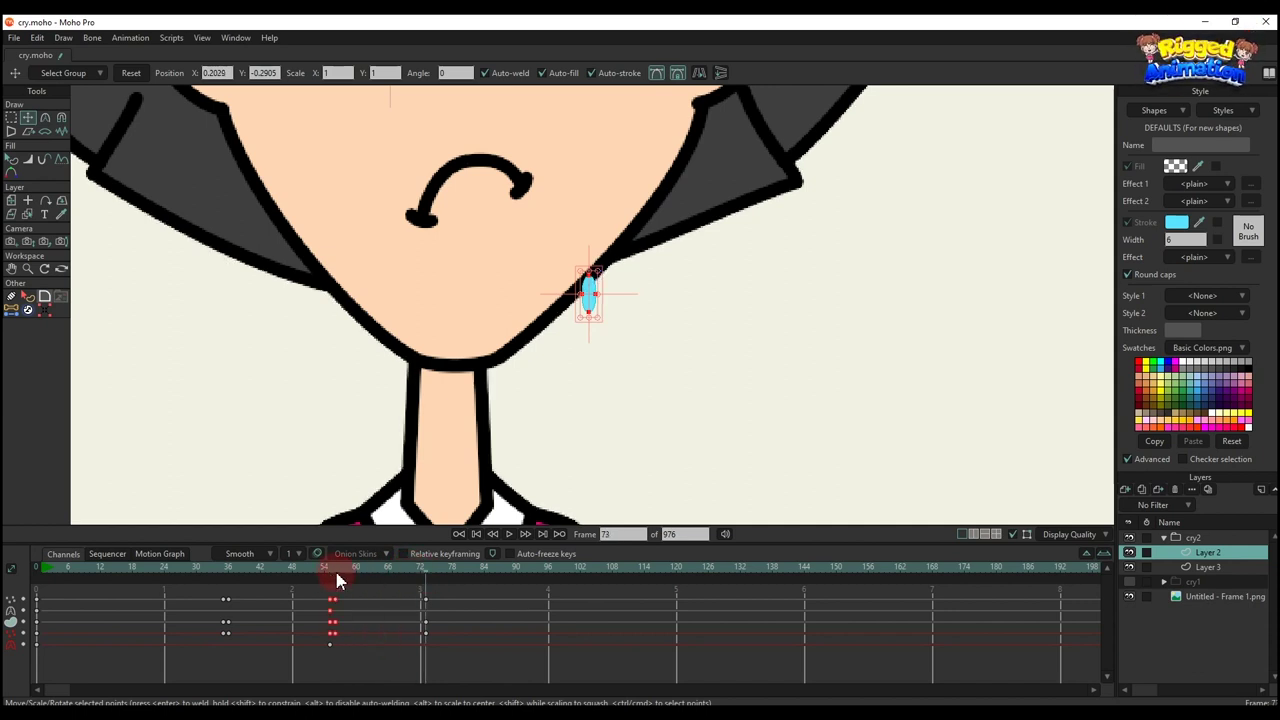
drag(358, 640, 338, 588)
key(ctrl+c)
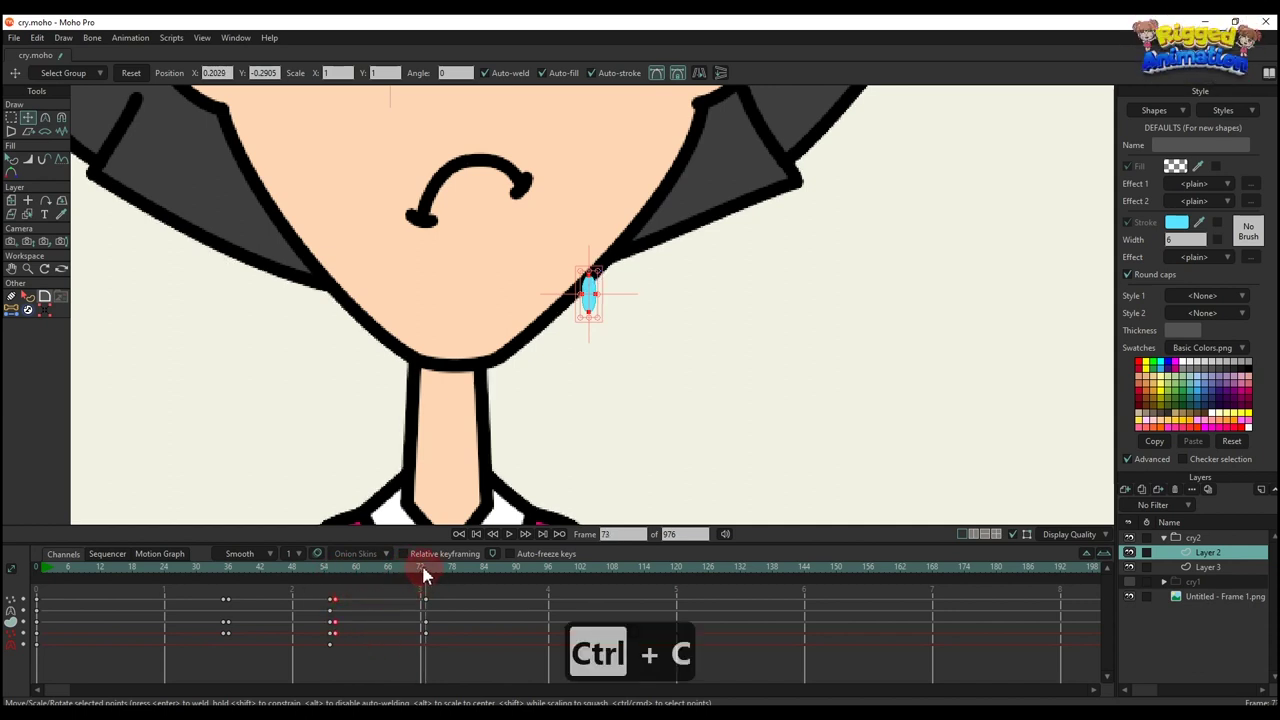
click(423, 567)
key(ctrl+v)
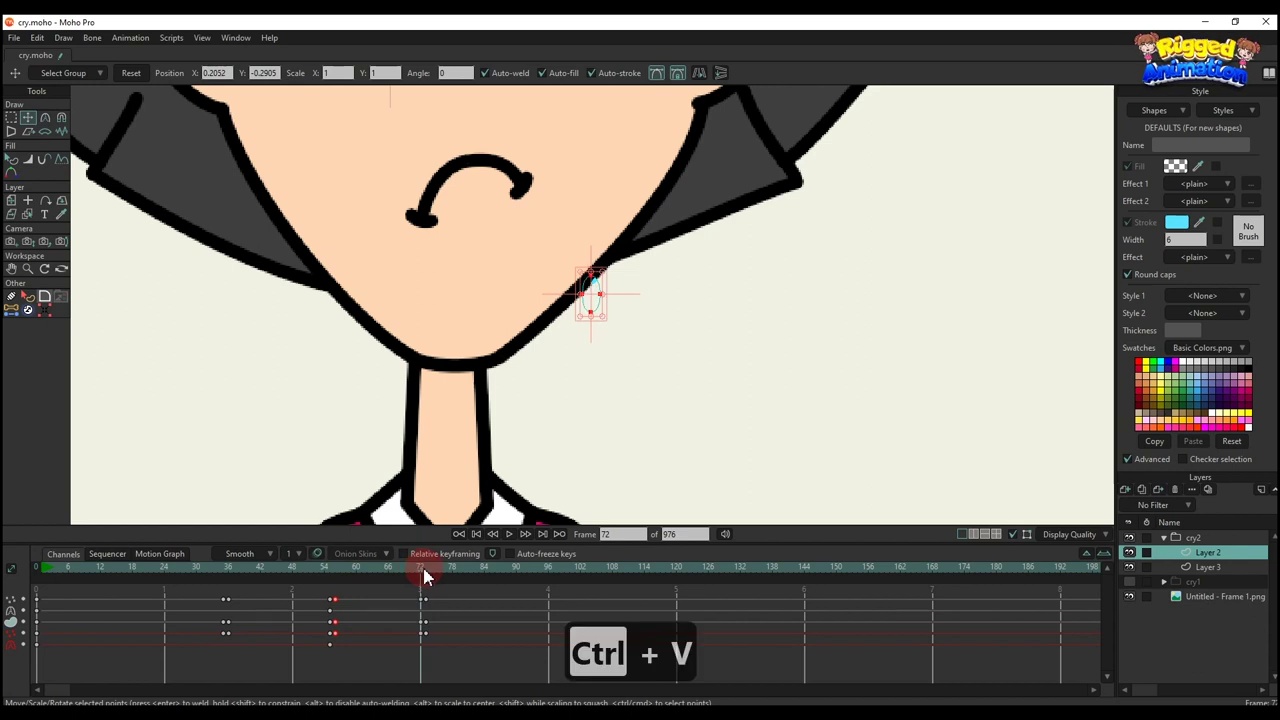
drag(423, 567, 313, 567)
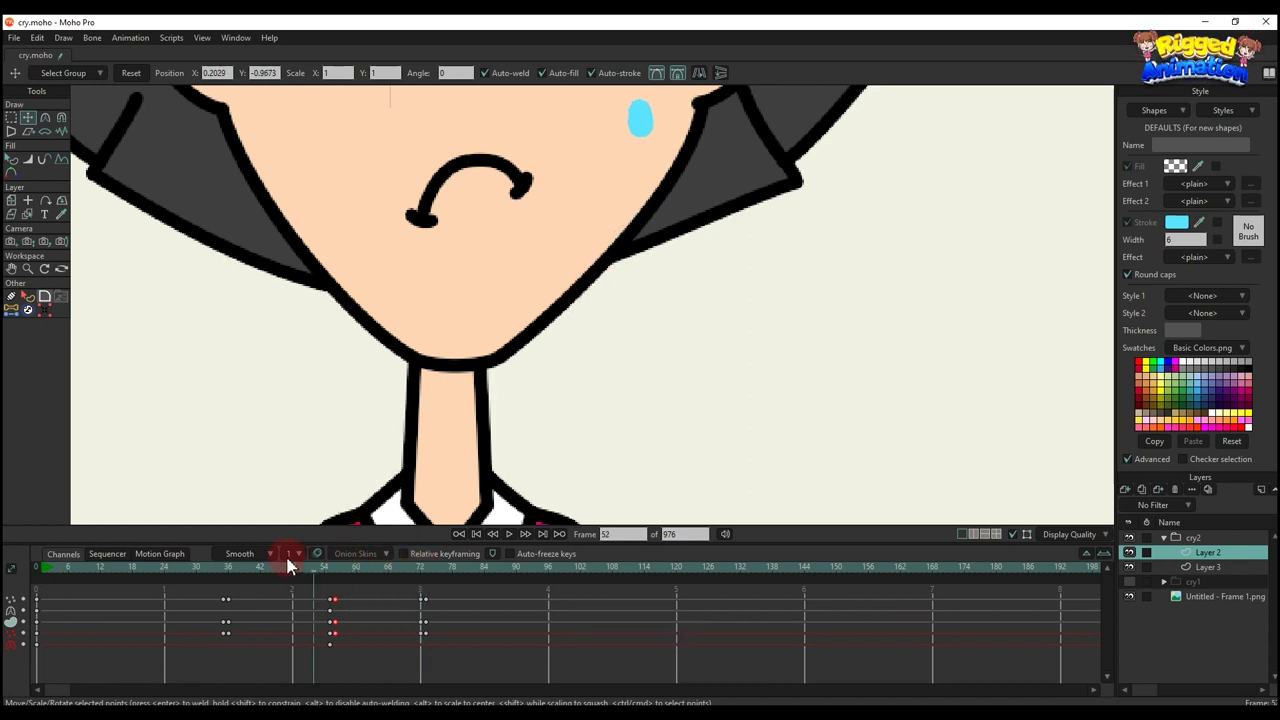
click(224, 569)
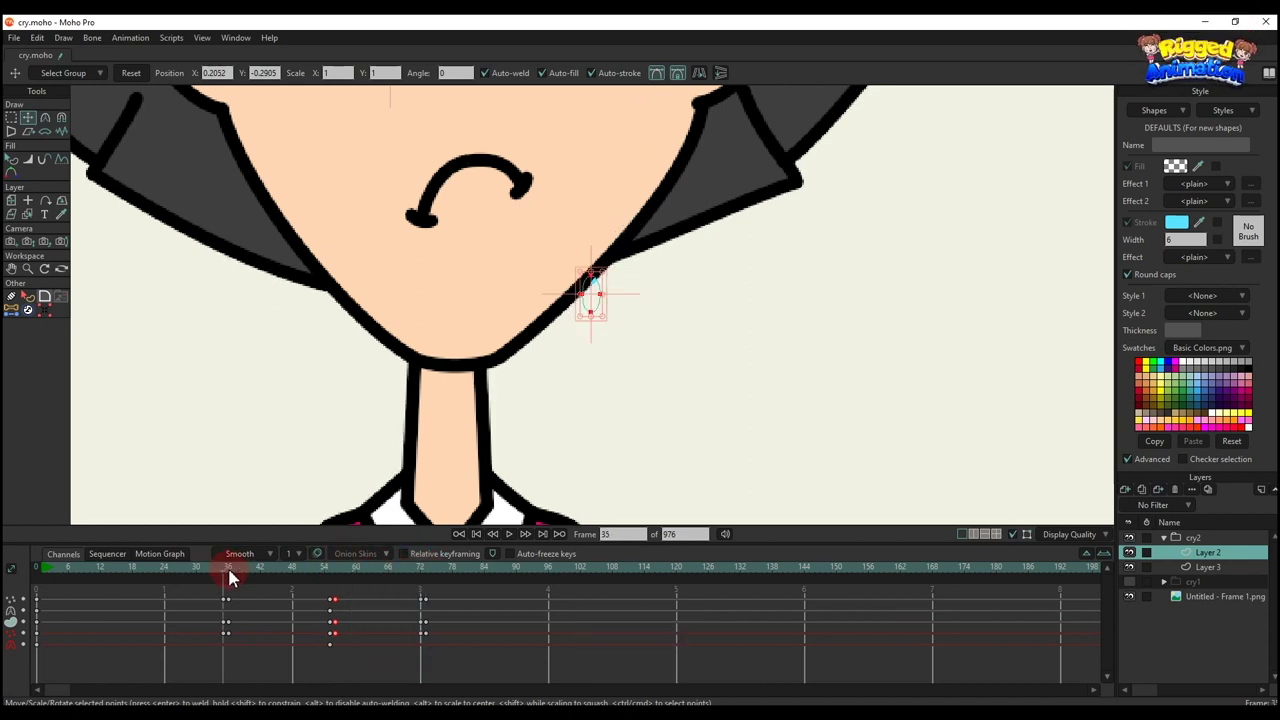
Step: Set the drop's frame 73 keyframes to Cycle interpolation, returning to absolute frame 37
click(424, 568)
drag(424, 598, 424, 604)
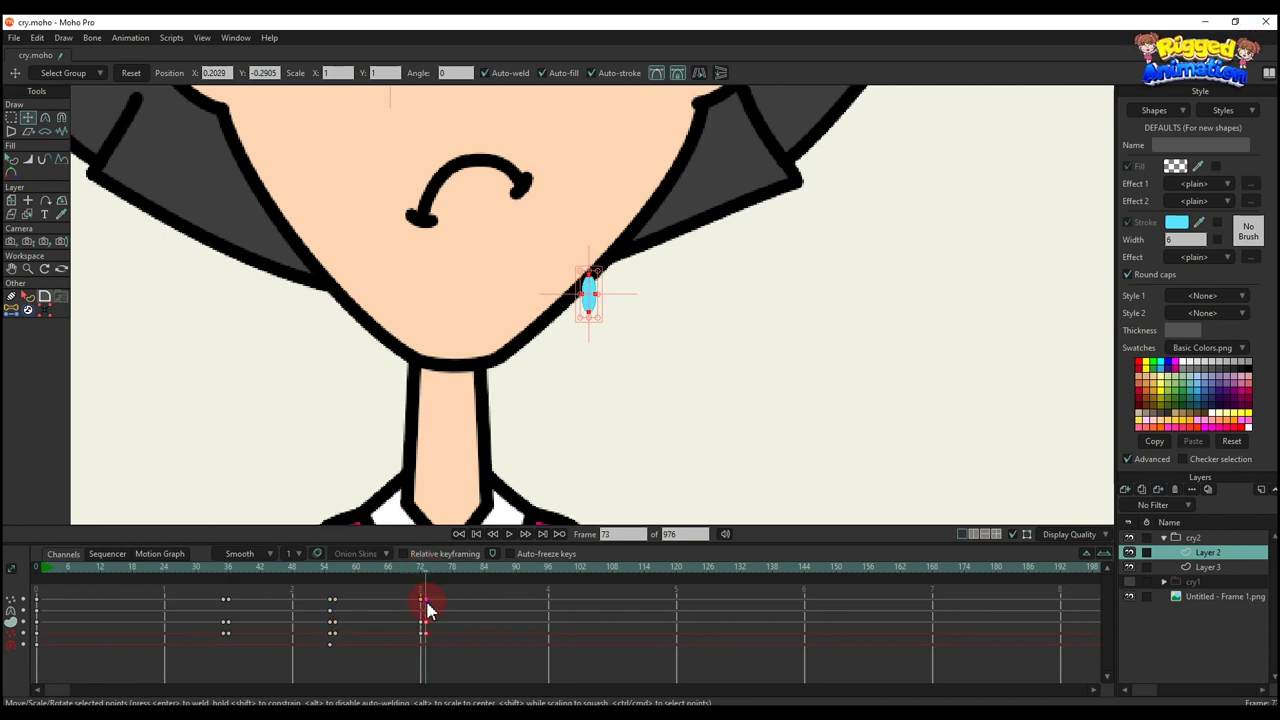
right_click(427, 607)
click(443, 591)
click(232, 570)
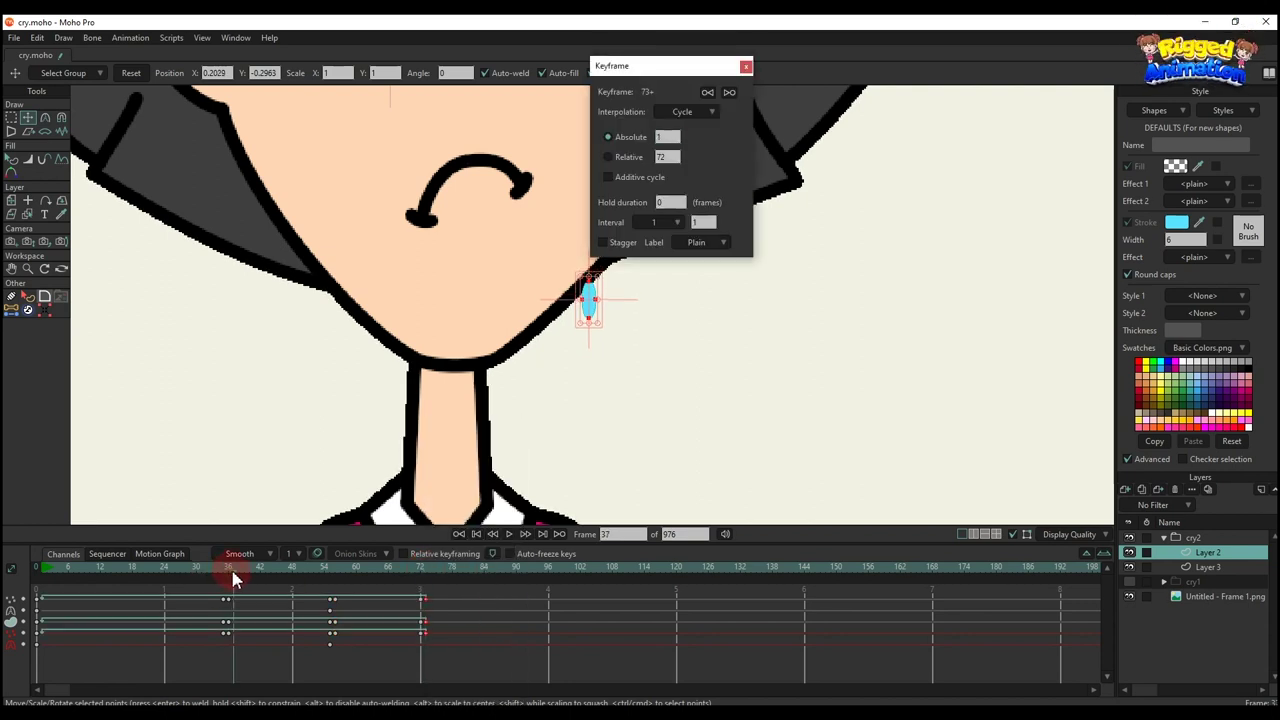
click(660, 204)
text(37)
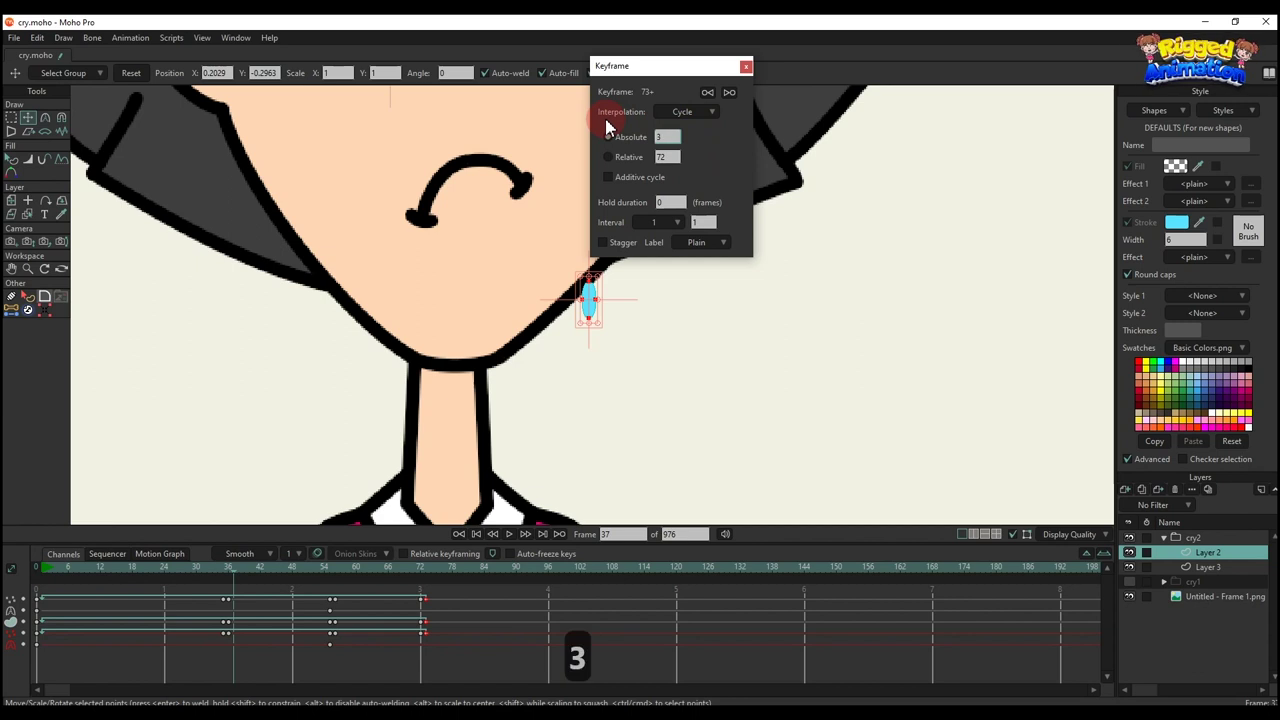
click(745, 66)
Step: Play the animation with the whole character in view to check the looping tear and falling drop
click(591, 383)
click(486, 609)
key(q)
scroll(666, 374, down, 6)
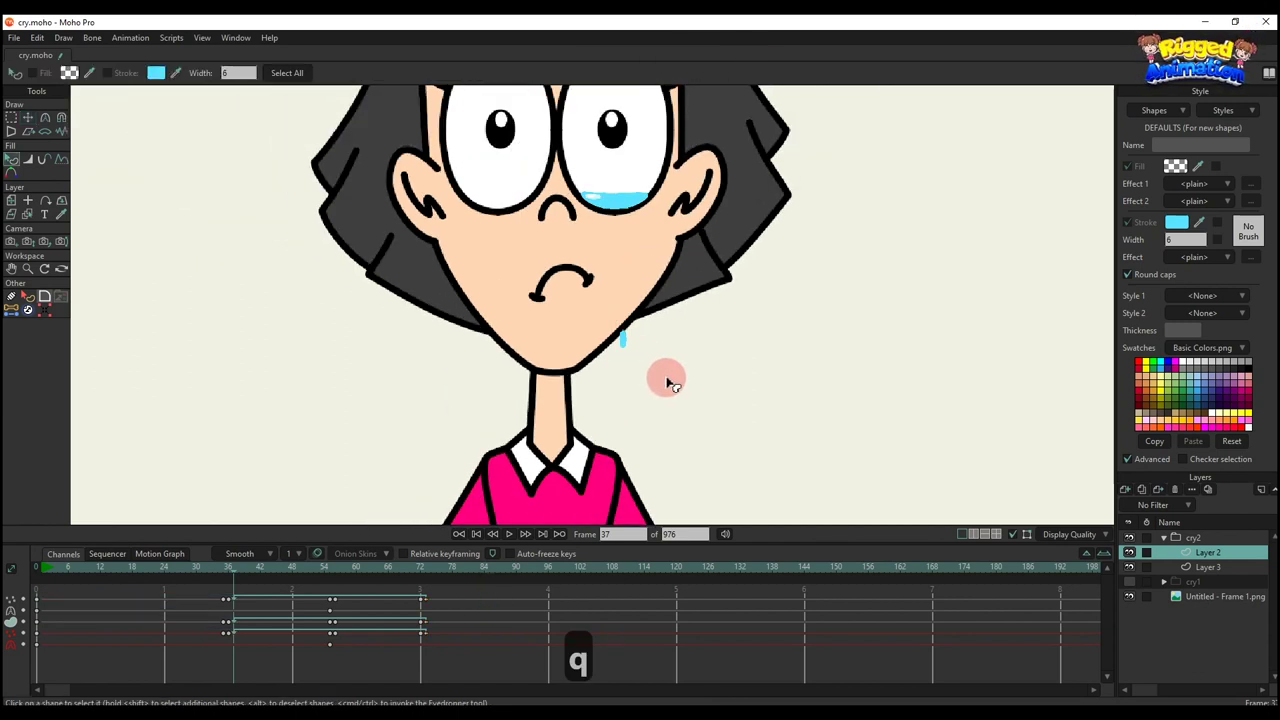
key(space)
scroll(660, 322, up, 2)
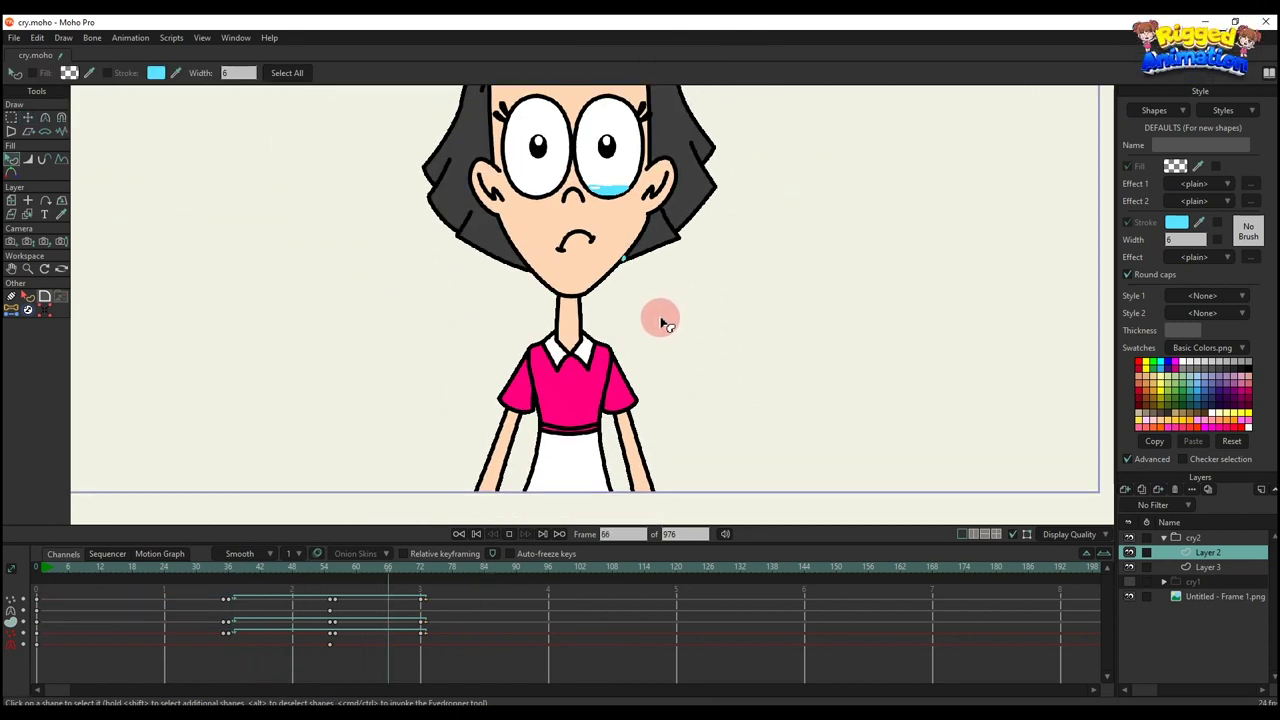
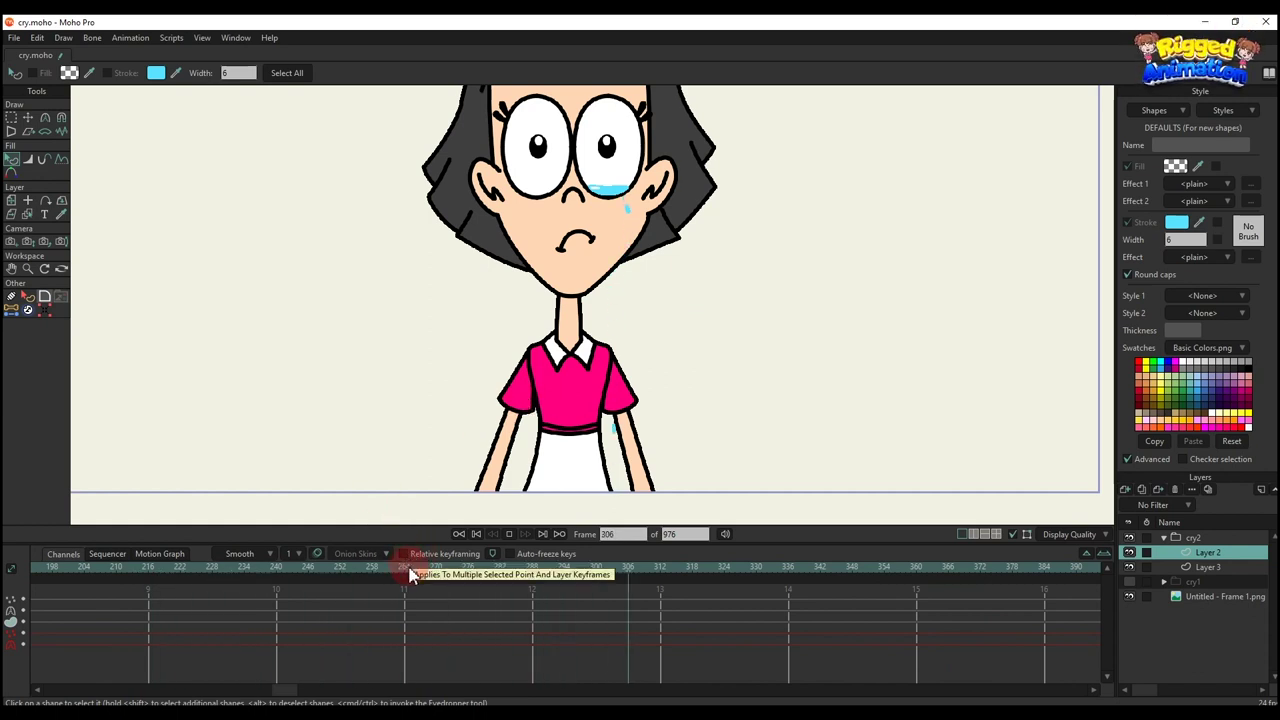
key(space)
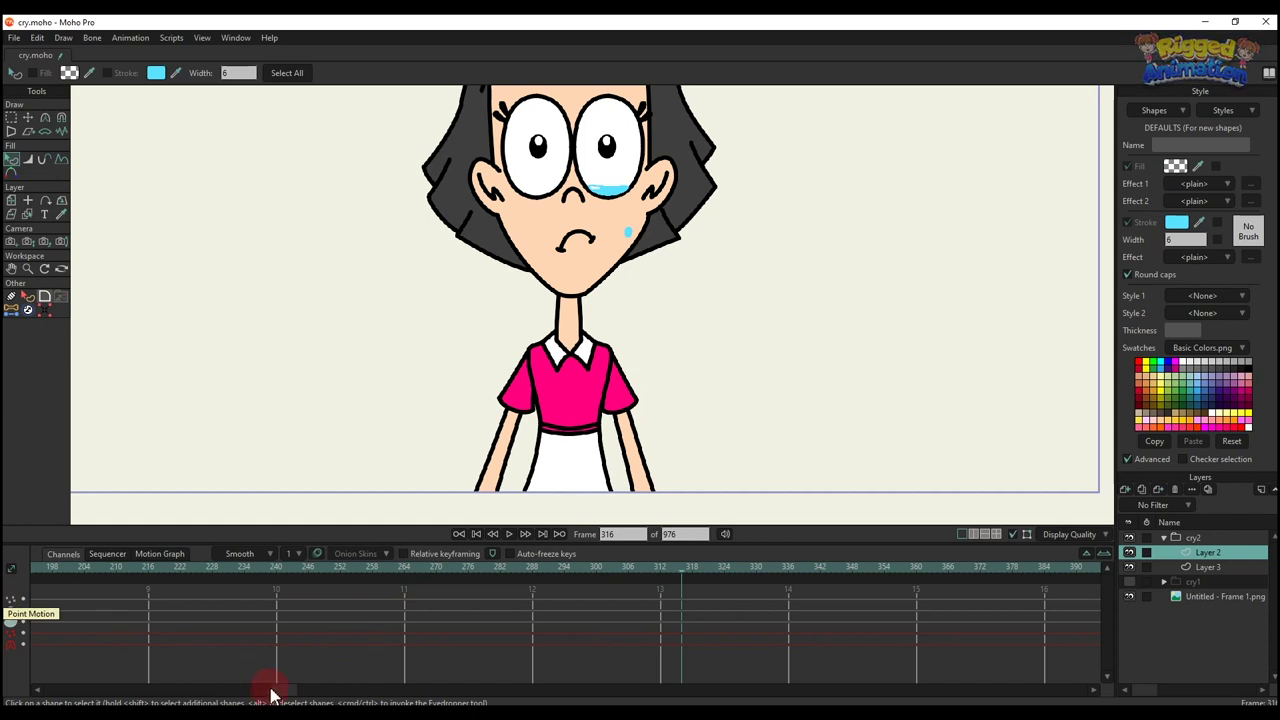
Step: Return to frame 0 and group the drop and tear layers, Layer 2 and Layer 3, inside cry2
drag(275, 691, 10, 586)
click(31, 569)
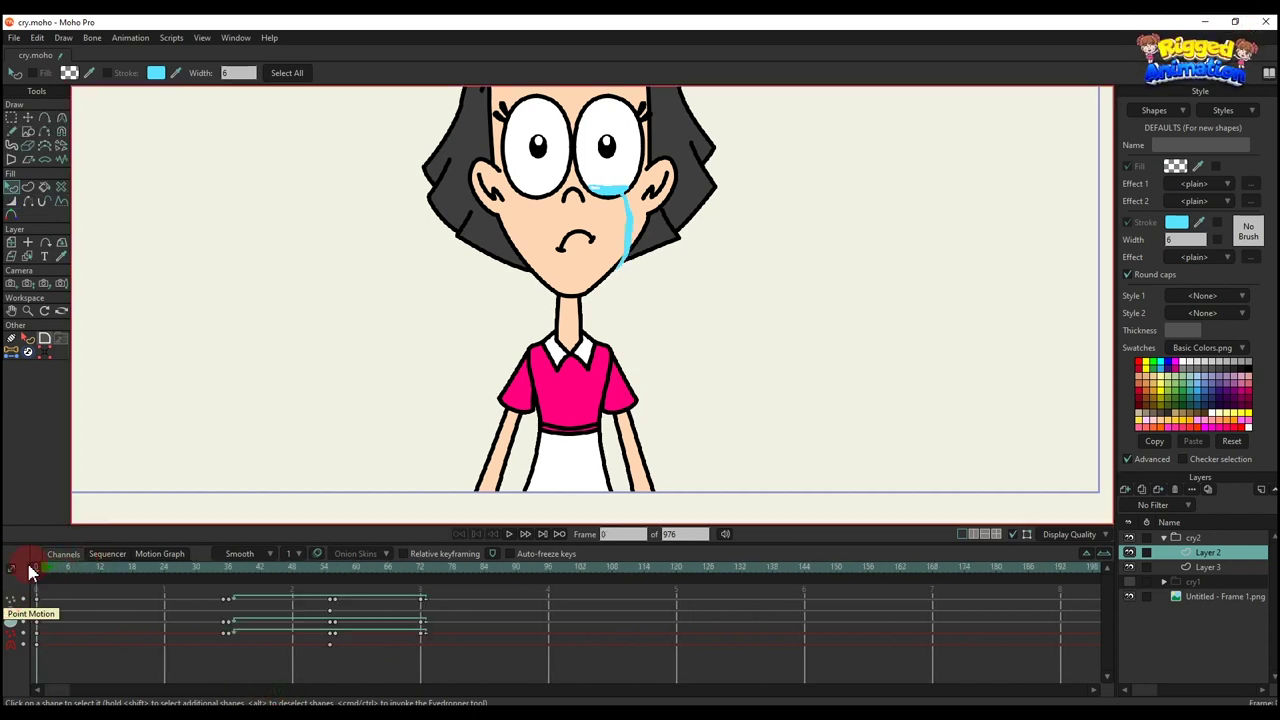
click(1163, 537)
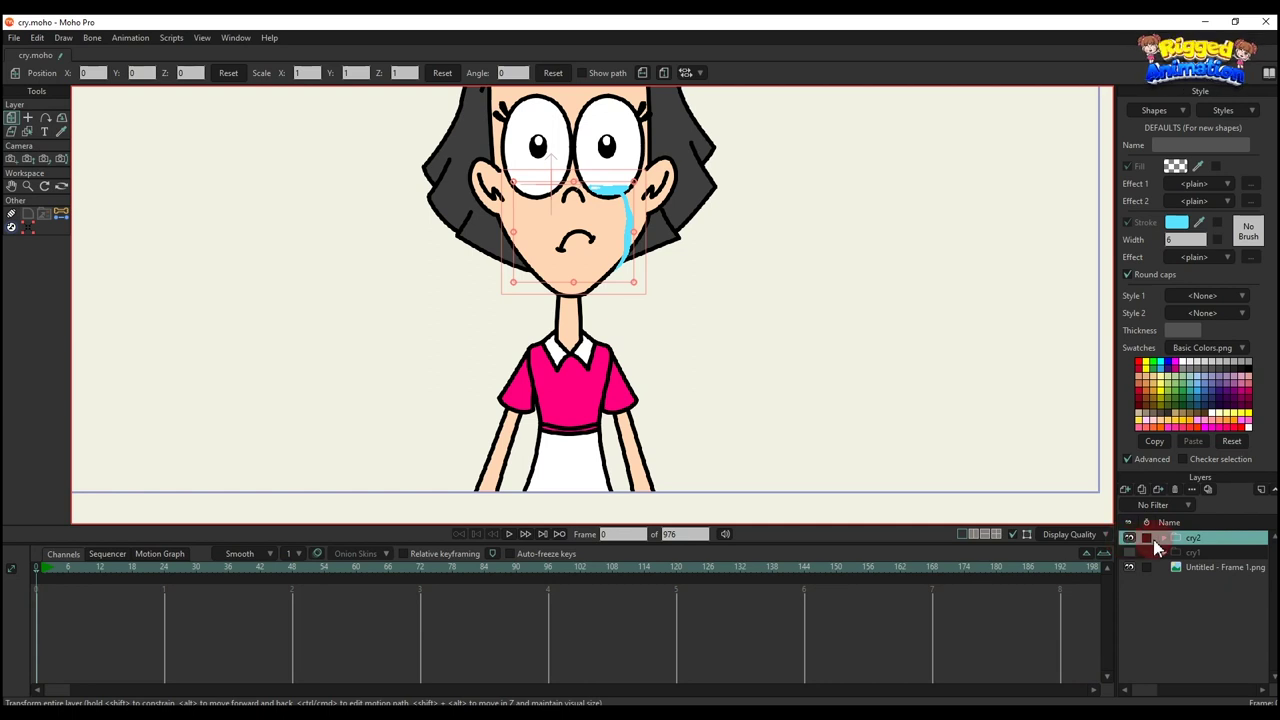
click(1164, 539)
click(1205, 553)
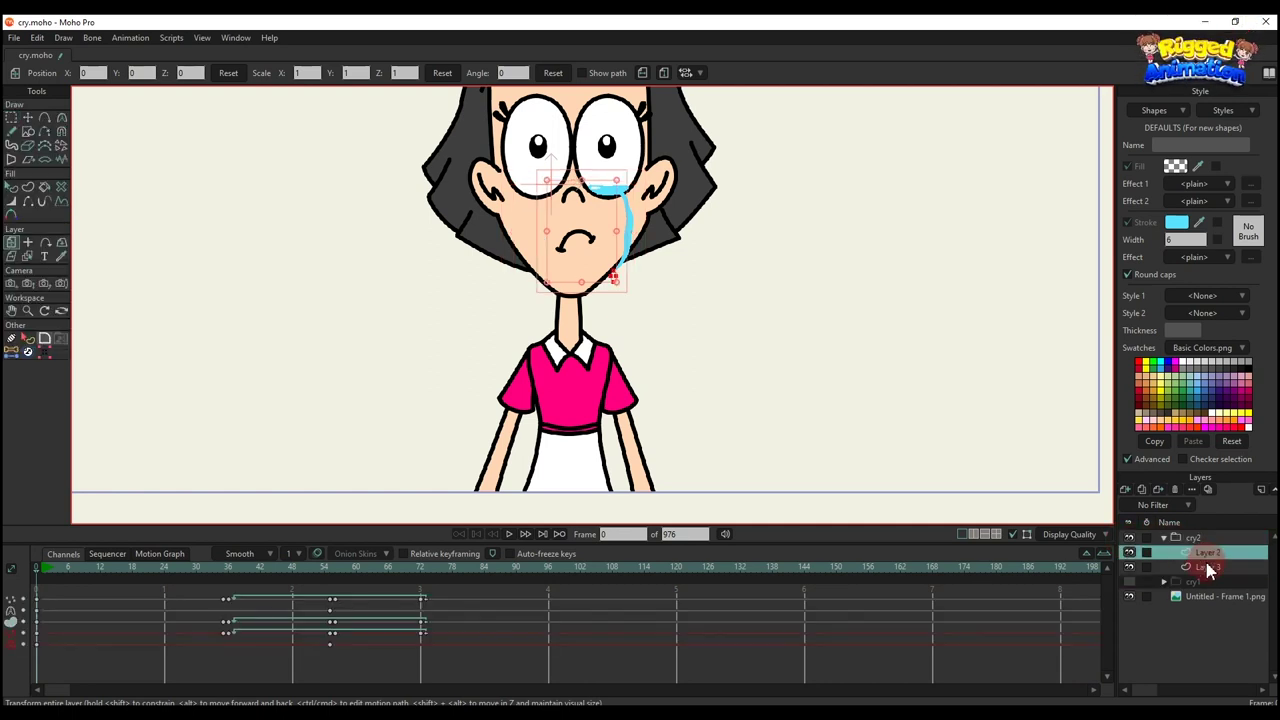
ctrl+click(1207, 567)
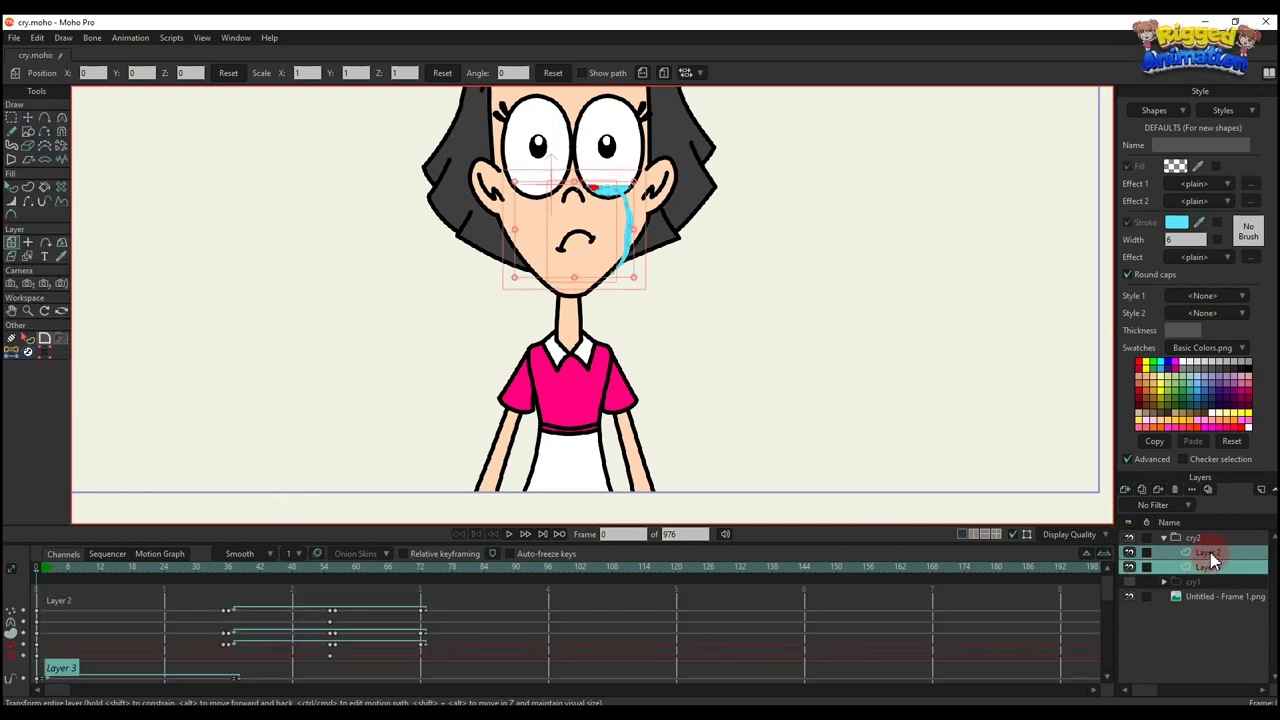
right_click(1210, 552)
click(1216, 597)
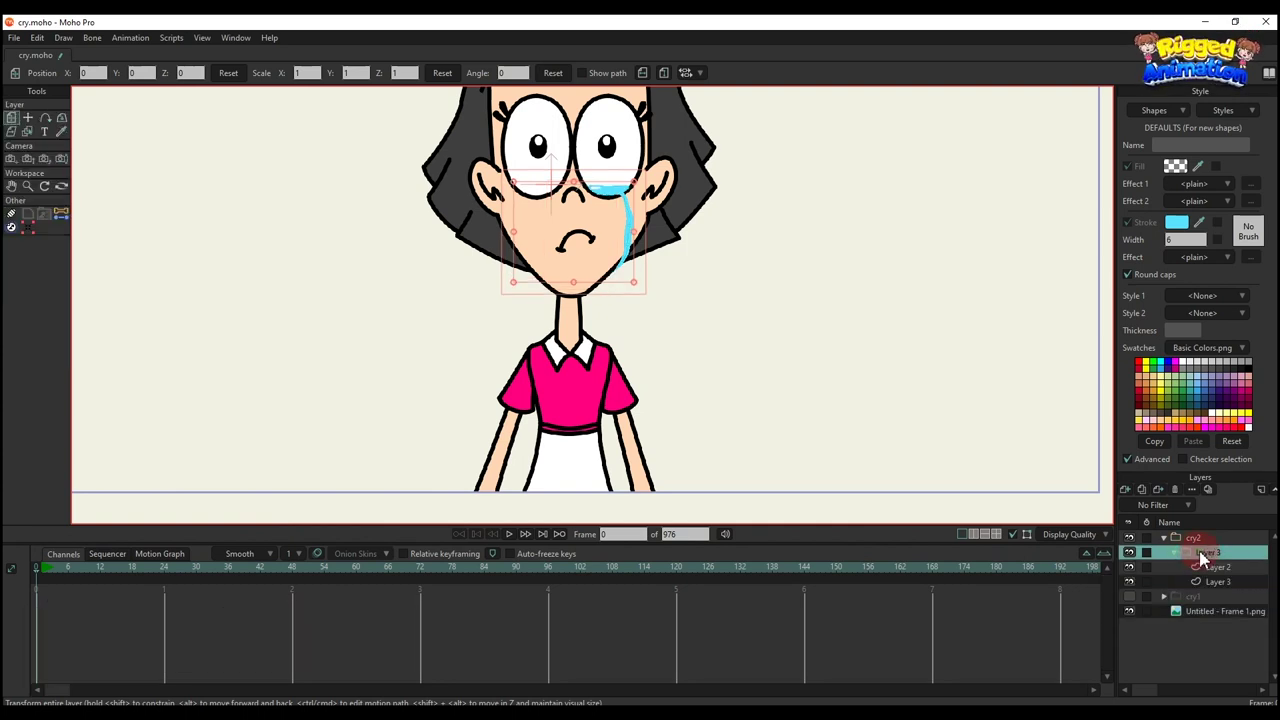
Step: Duplicate the tear-and-drop group inside cry2 and expand the copy
scroll(700, 320, up, 4)
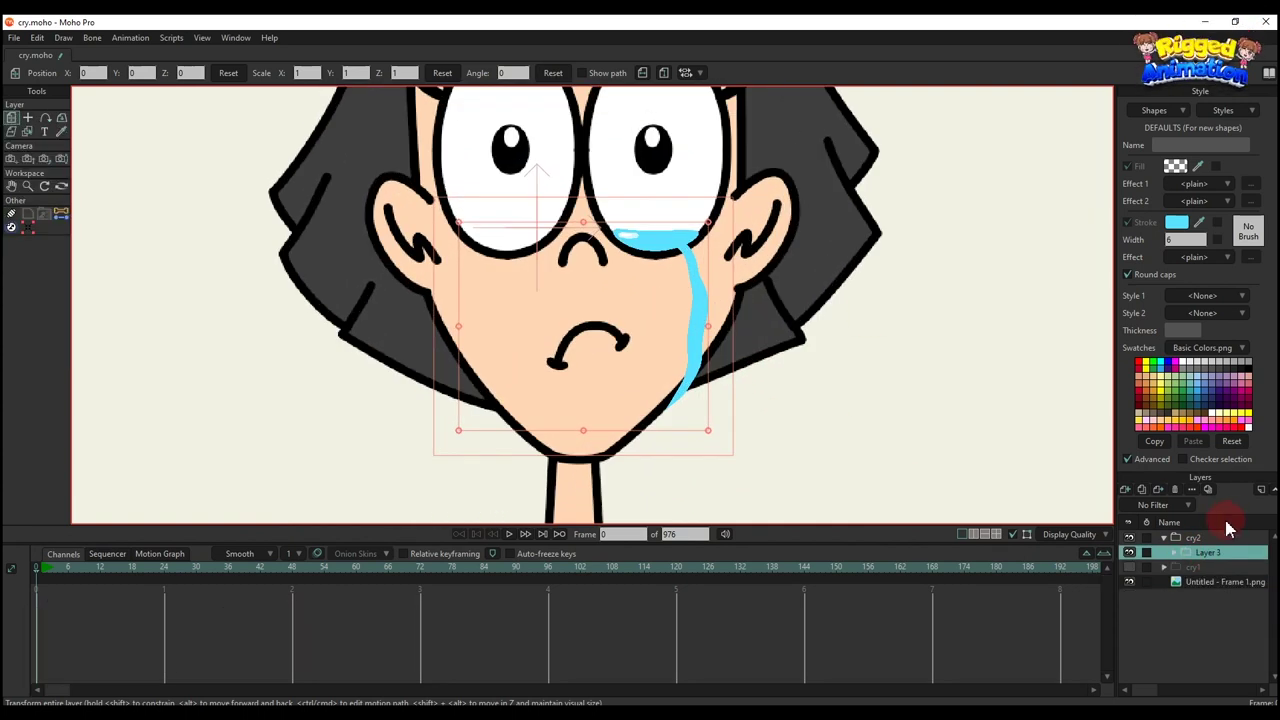
click(1143, 490)
click(1173, 553)
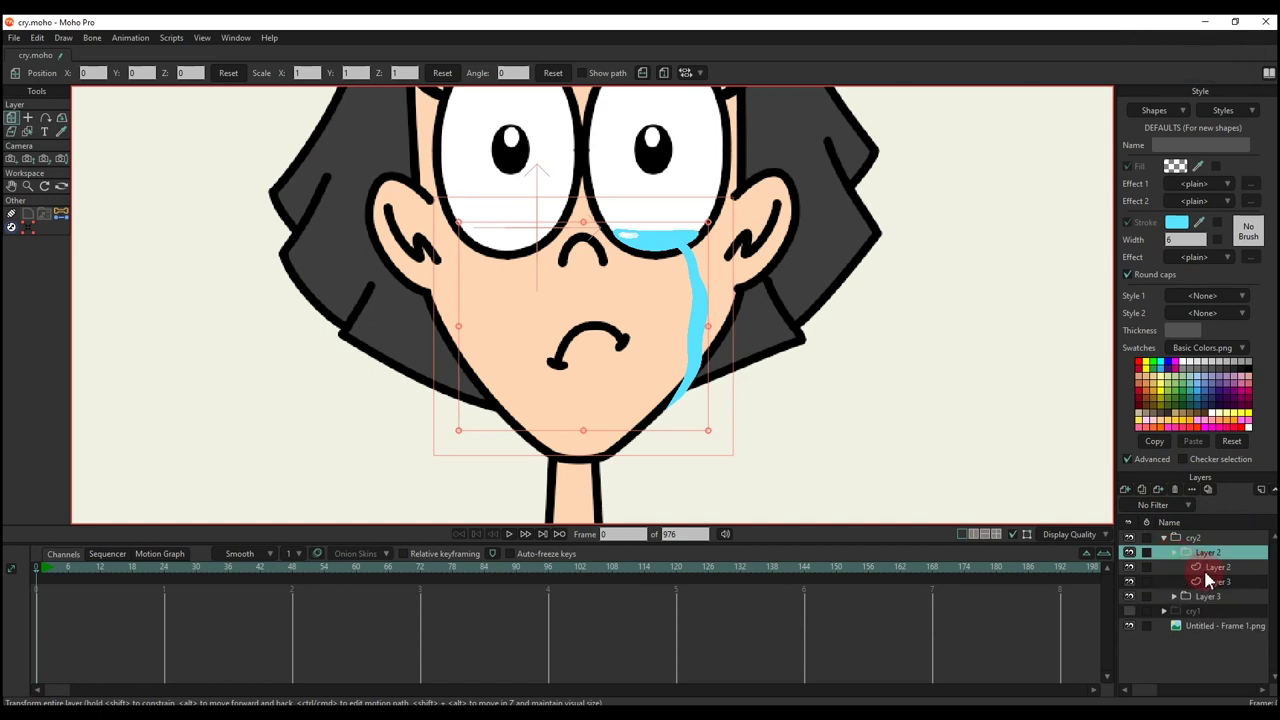
Step: Delete the tear pool at the eye from Layer 3 of the duplicated group, keeping only the stream down the cheek
click(1210, 582)
scroll(652, 209, up, 3)
key(g)
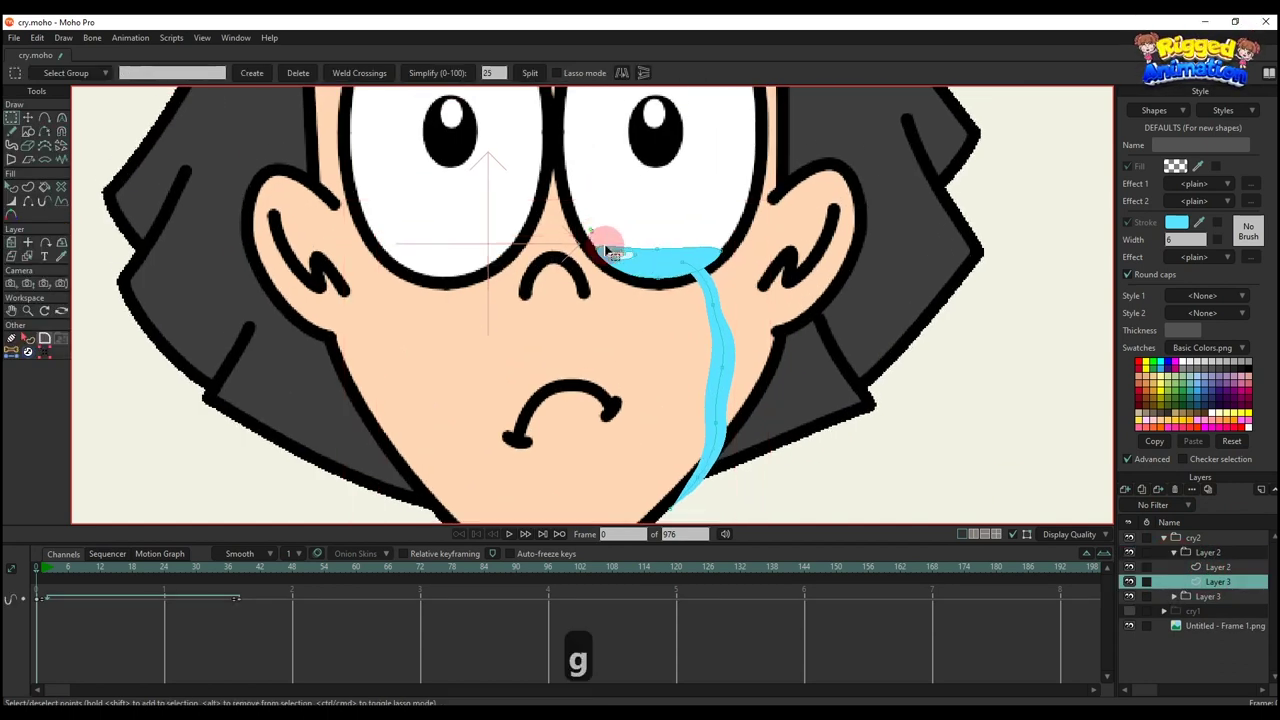
key(BackSpace)
scroll(771, 329, down, 3)
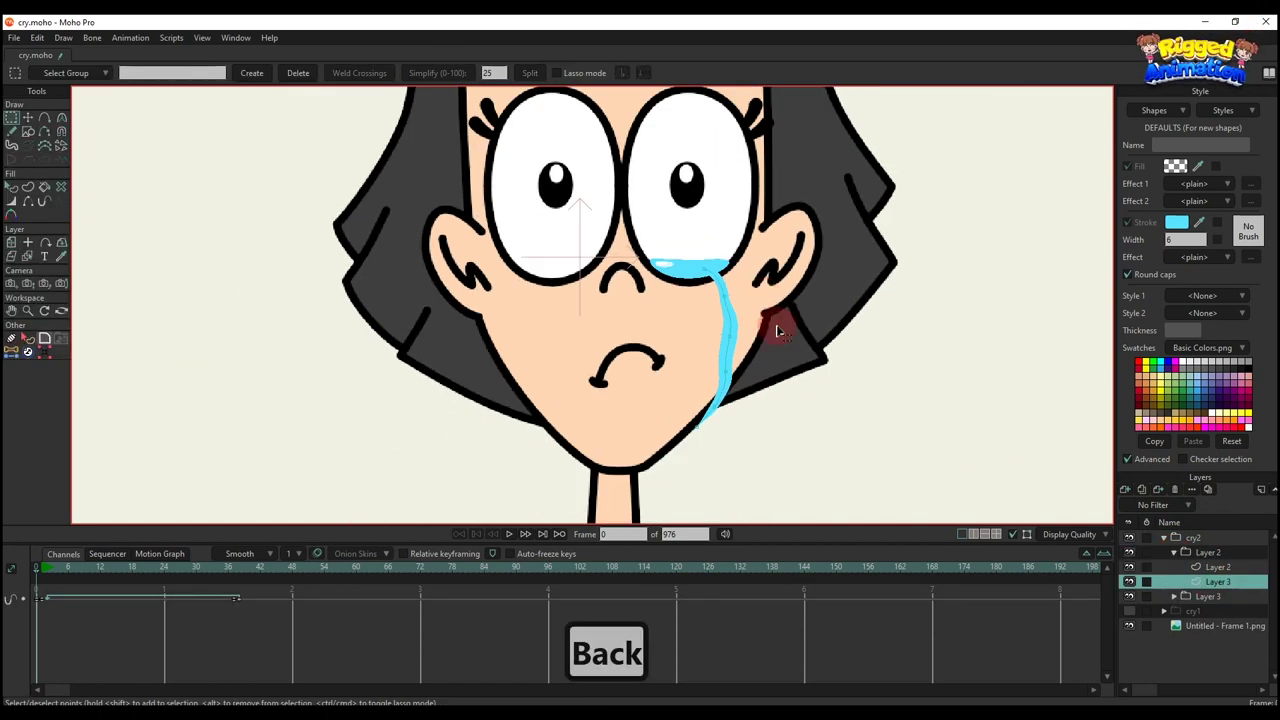
key(h)
click(1247, 584)
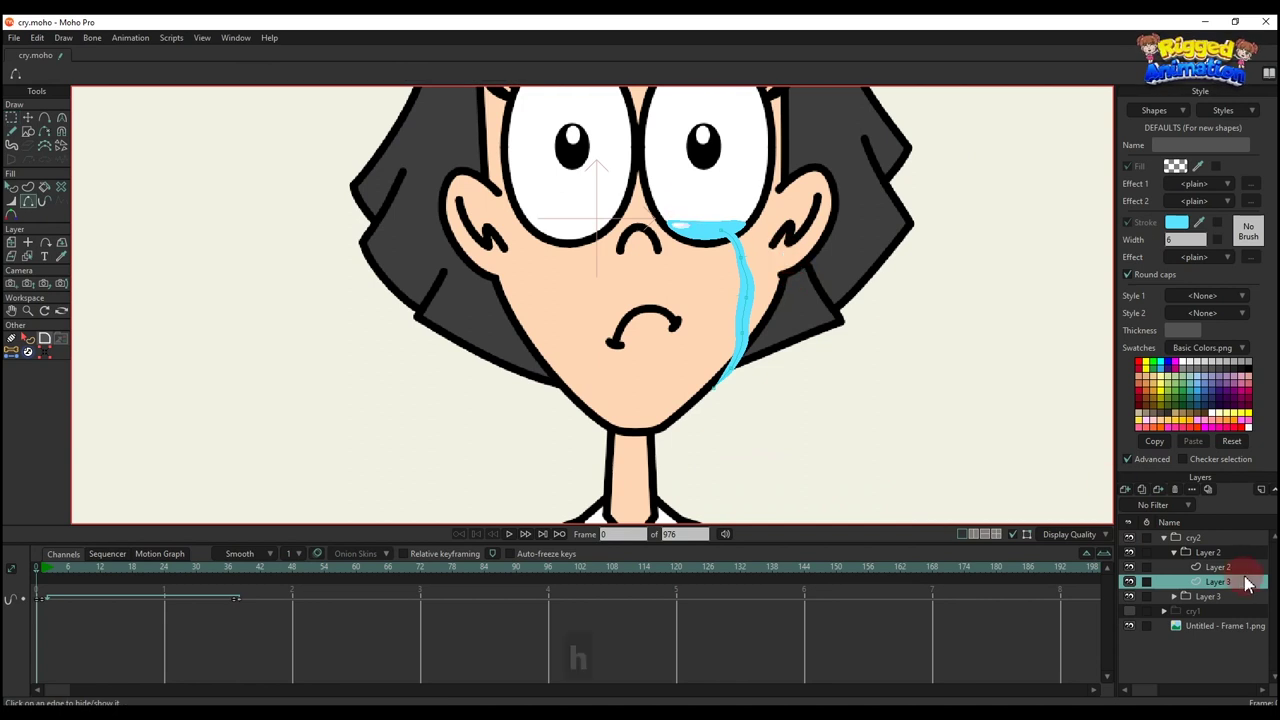
Step: Move the duplicated group slightly toward the nose, to about X -0.036, Y 0.0094, and stretch its Y scale to about 1.15
click(1207, 552)
click(1174, 552)
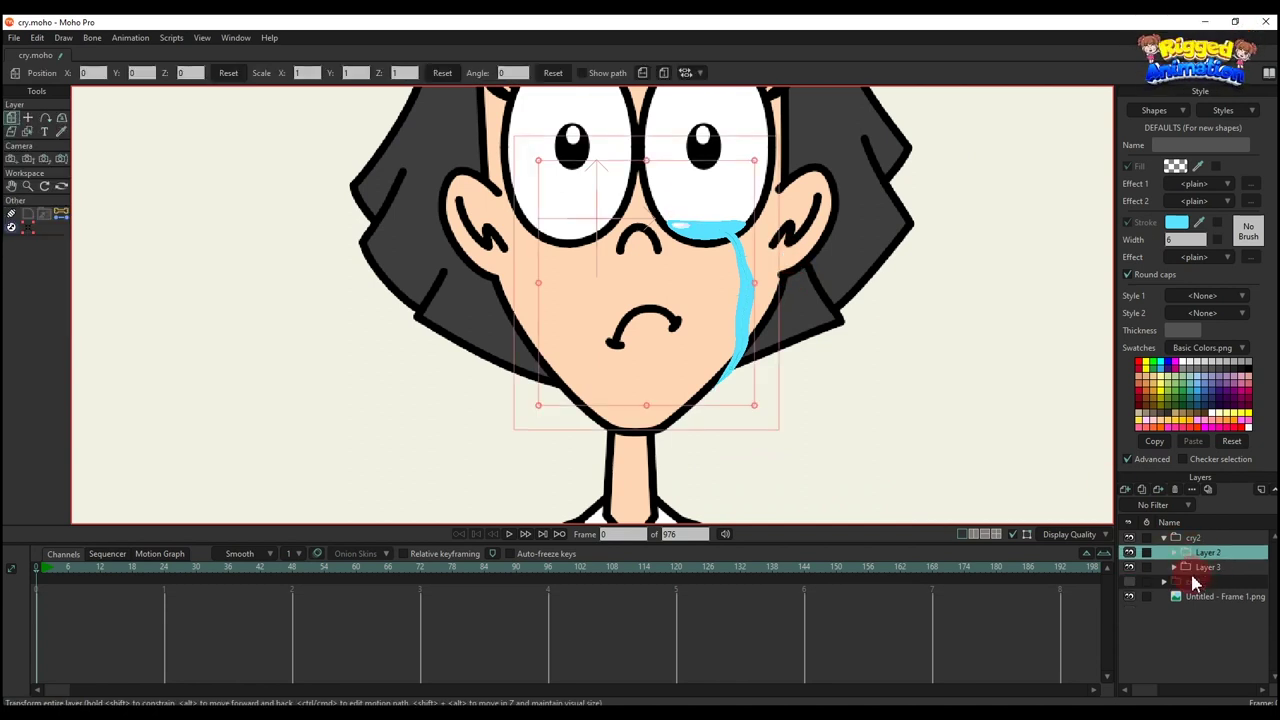
scroll(760, 313, up, 2)
click(1144, 492)
key(m)
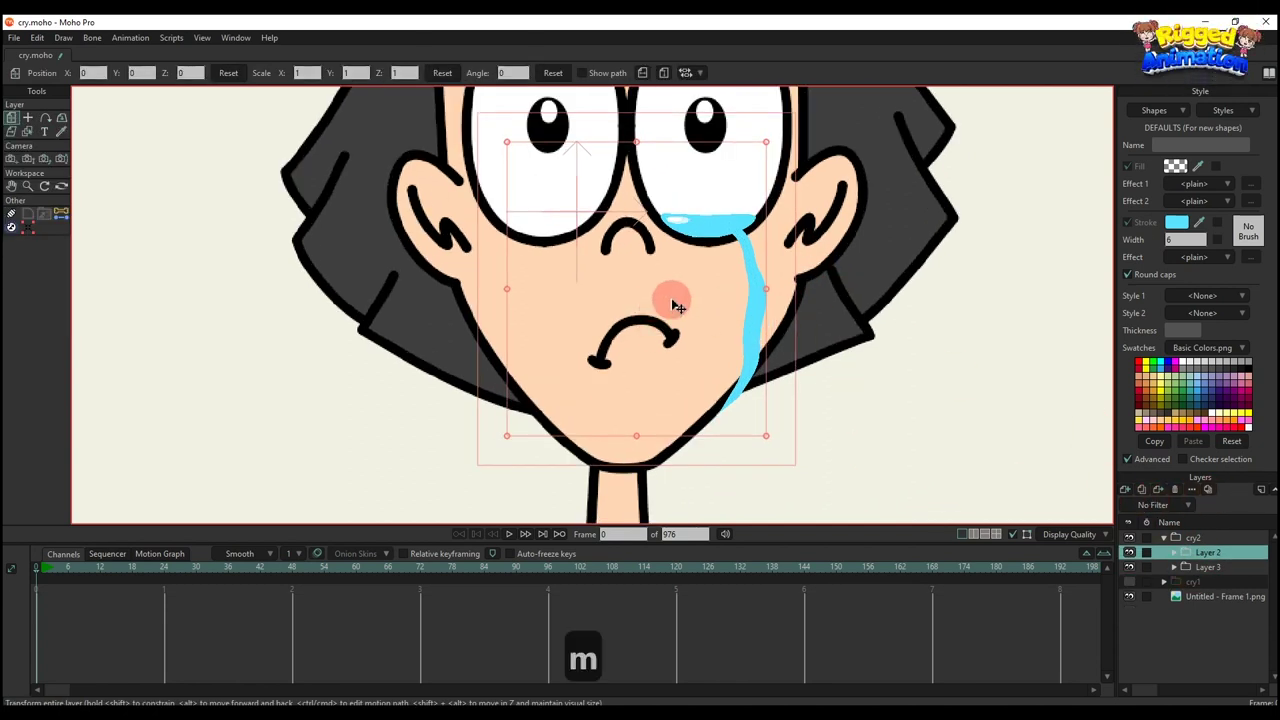
scroll(706, 301, up, 2)
drag(756, 339, 600, 492)
scroll(655, 357, down, 2)
drag(607, 172, 607, 143)
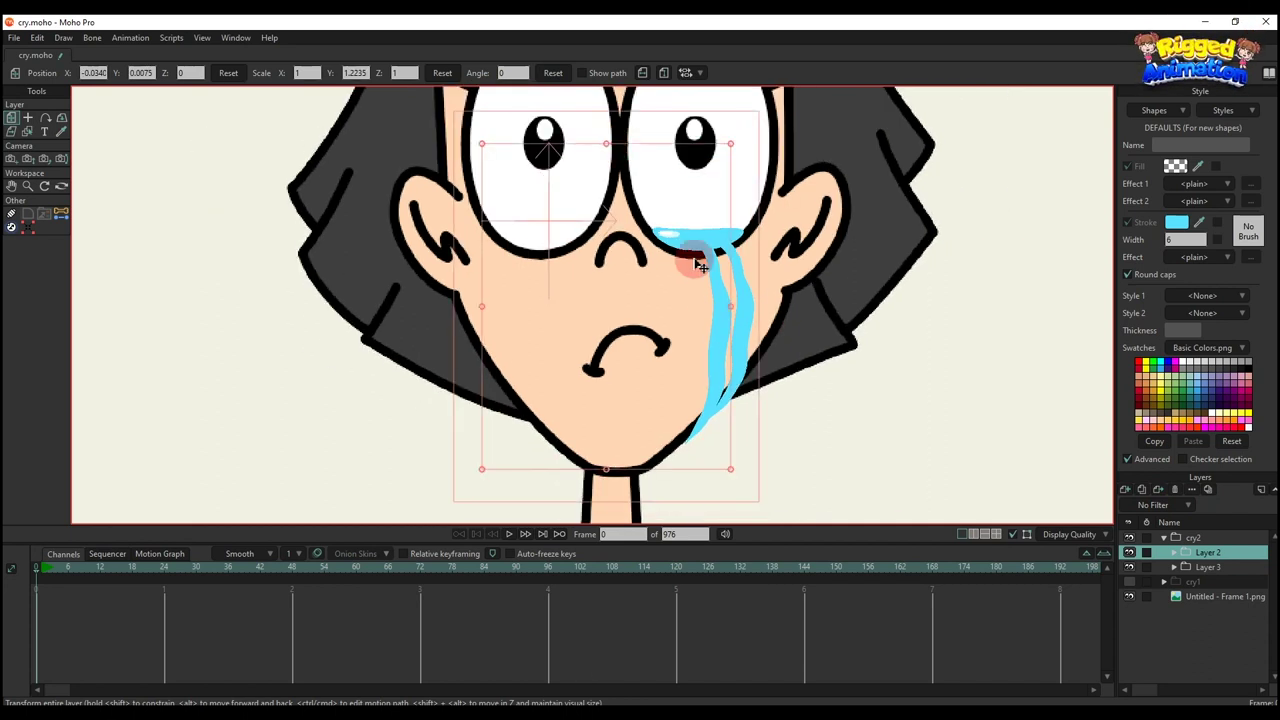
drag(709, 304, 714, 314)
scroll(713, 316, down, 2)
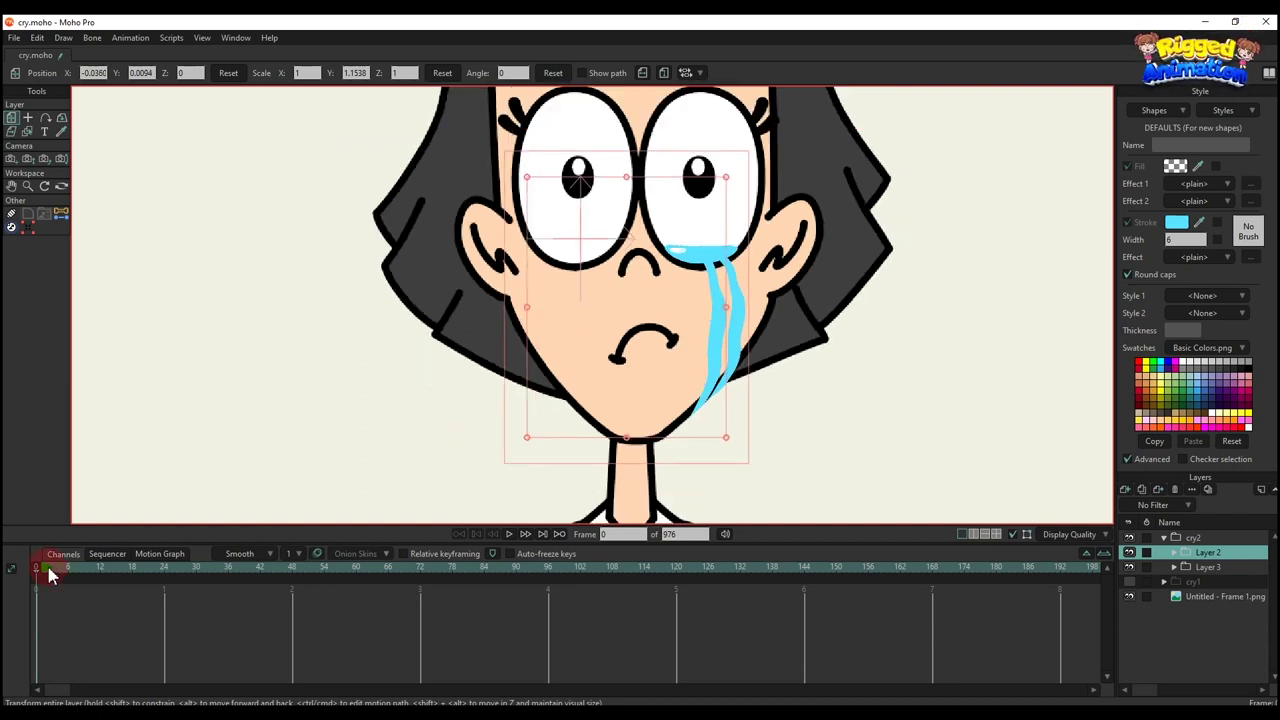
Step: Delay the duplicated group's timing by a few frames and play the animation from cry2 to check both streams
click(514, 500)
click(1230, 540)
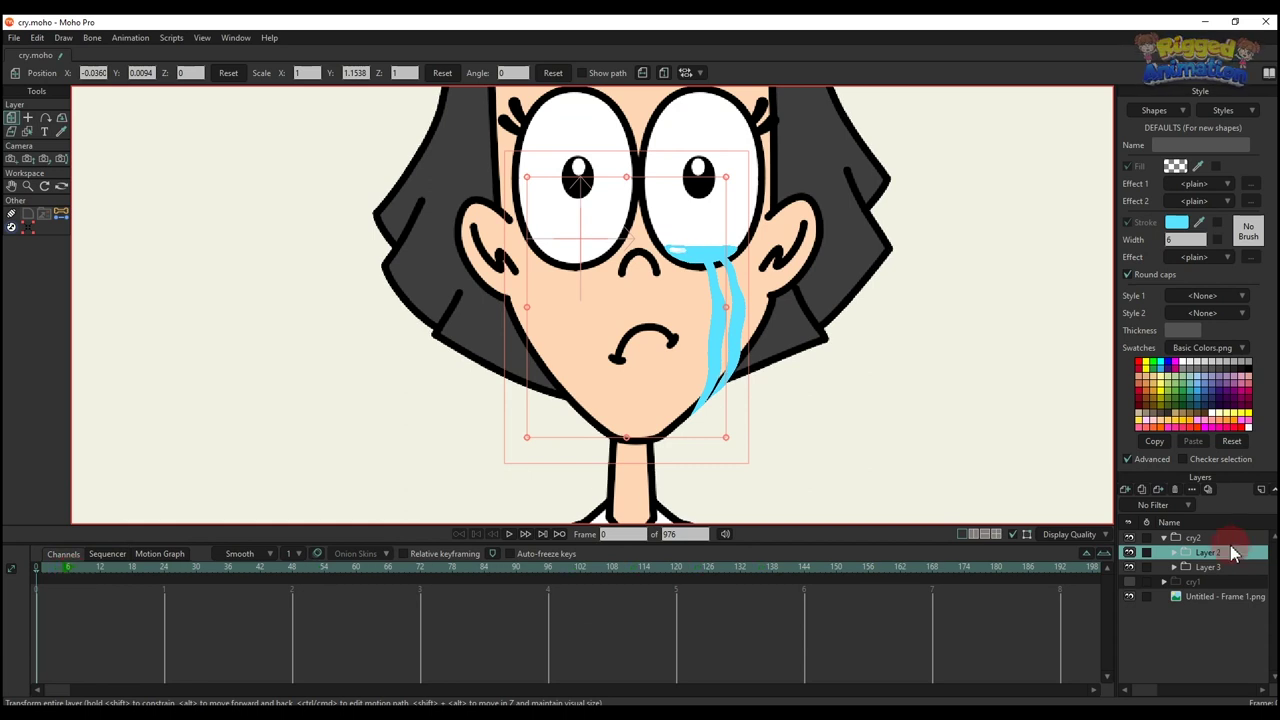
key(space)
key(space)
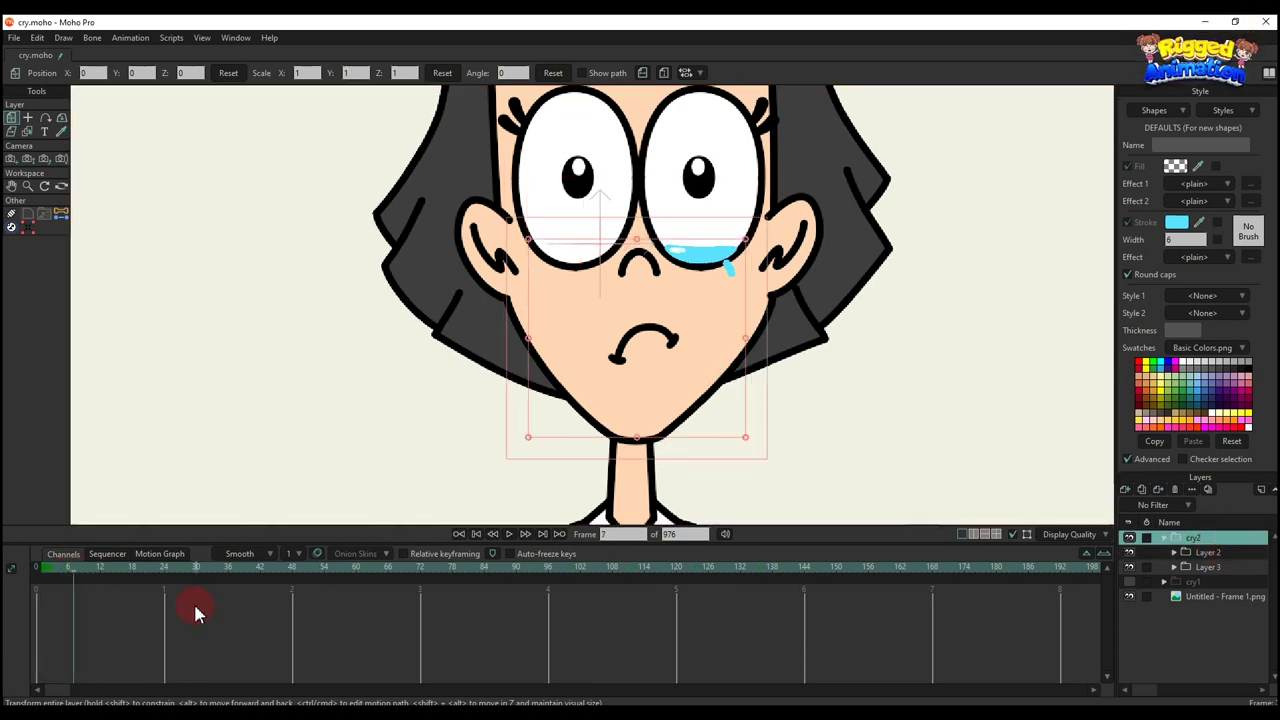
drag(87, 570, 100, 568)
key(space)
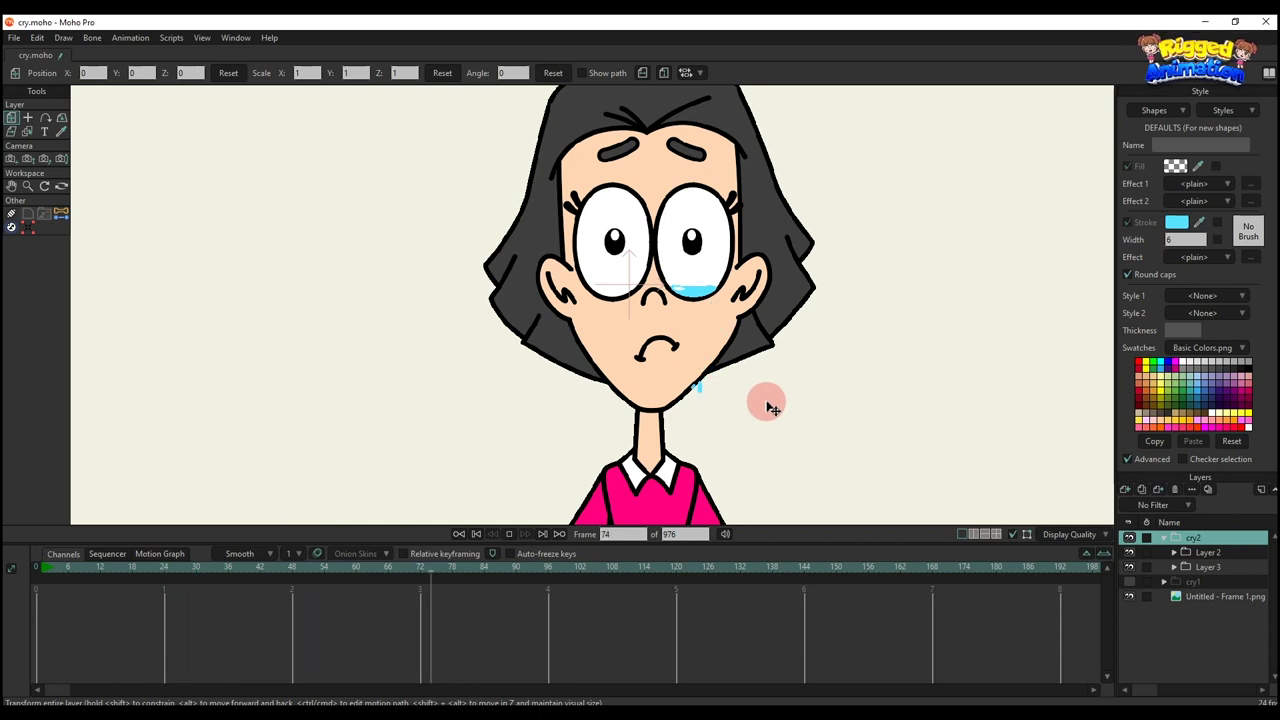
Step: Group the original and duplicated tear groups, Layer 2 and Layer 3, into one group inside cry2
click(1164, 537)
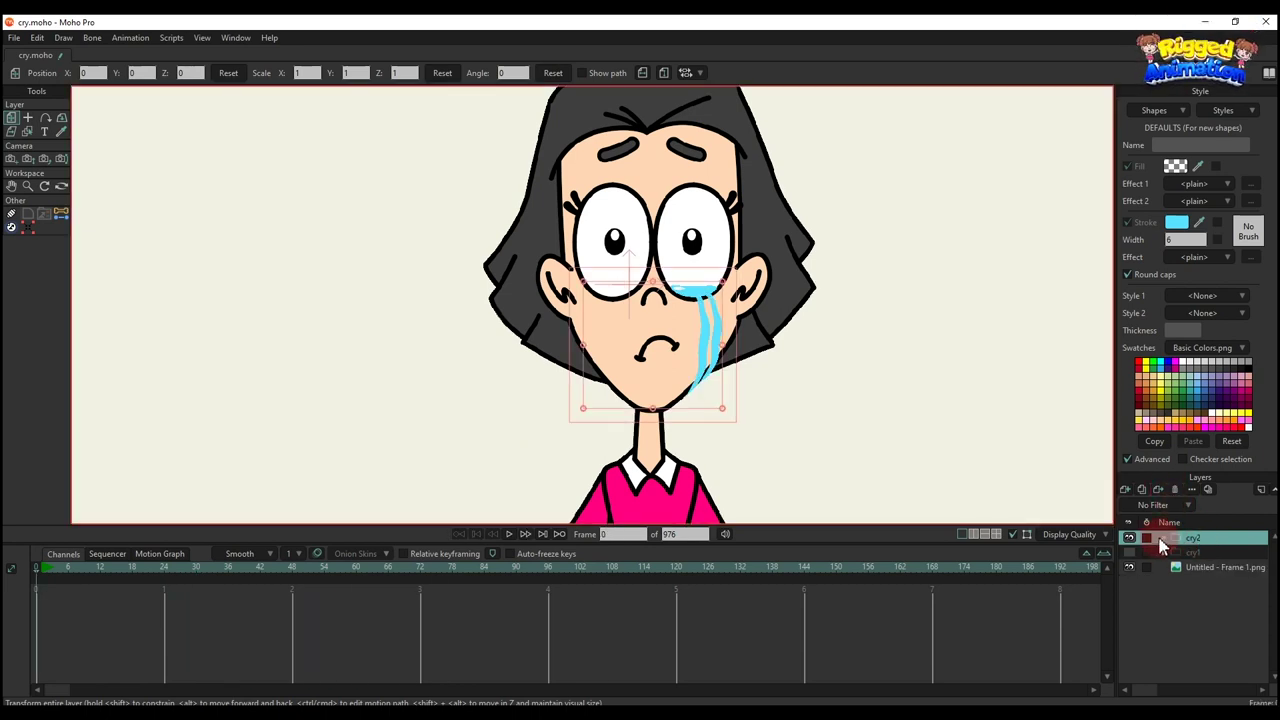
click(1165, 538)
click(1203, 564)
shift+click(1208, 554)
right_click(1208, 555)
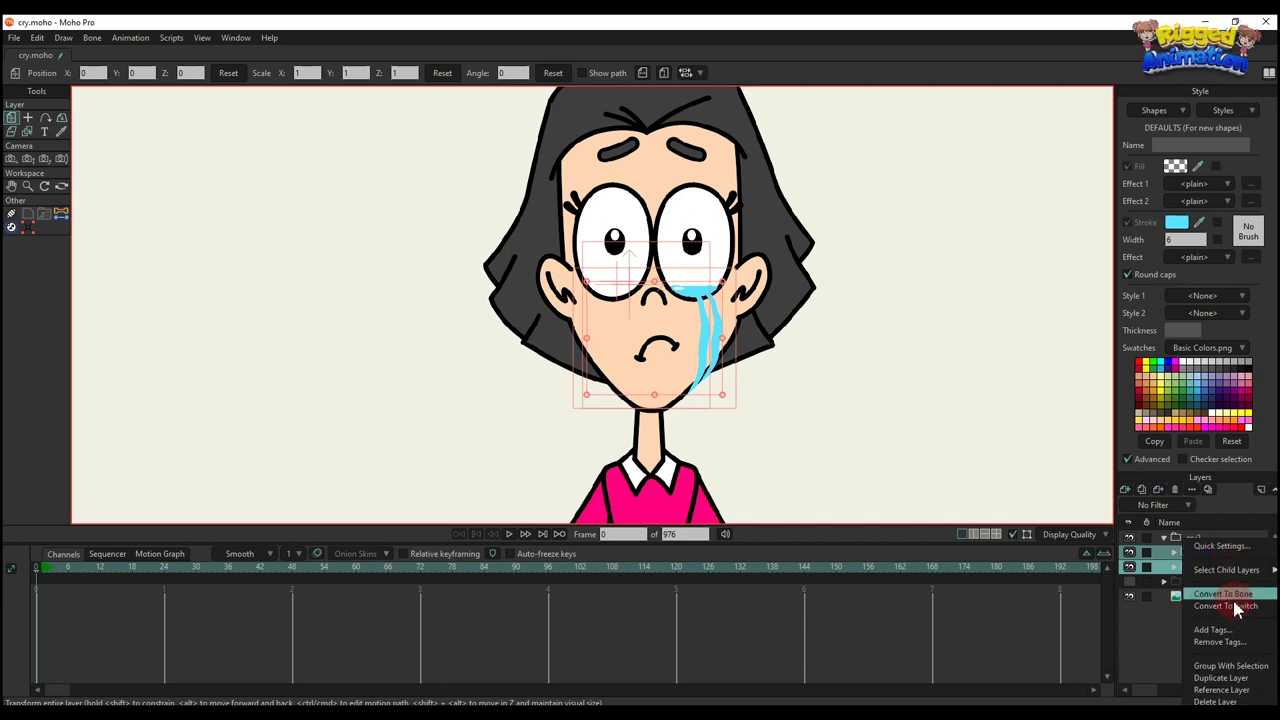
click(1240, 664)
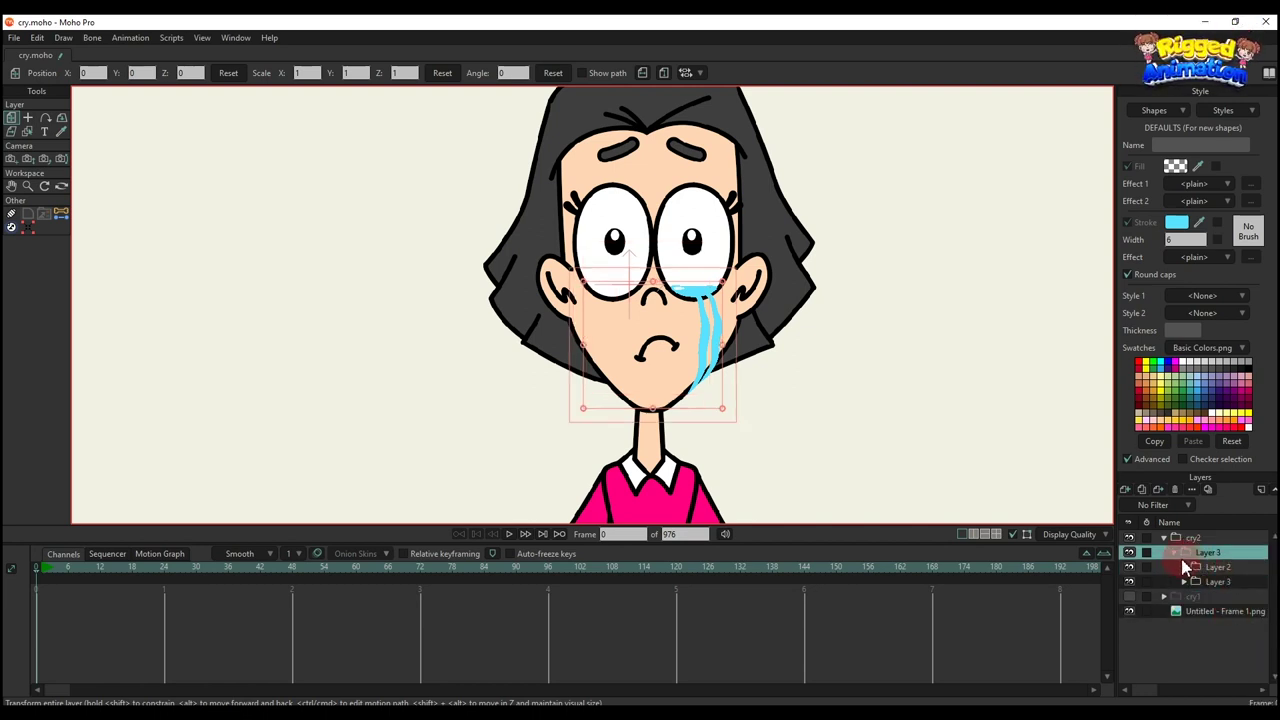
Step: Duplicate the combined tear group, flip the copy horizontally, and position it under the other eye at about X 0.135
click(1176, 553)
click(1140, 490)
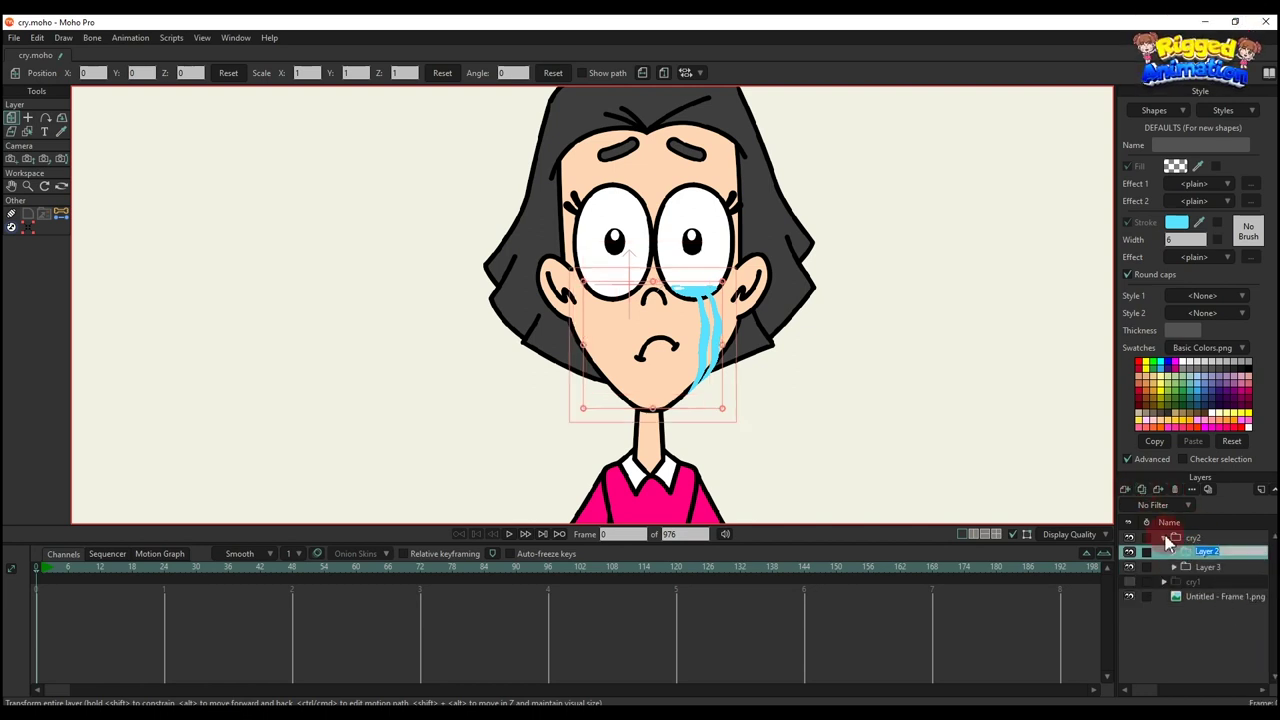
click(1170, 555)
scroll(738, 298, up, 2)
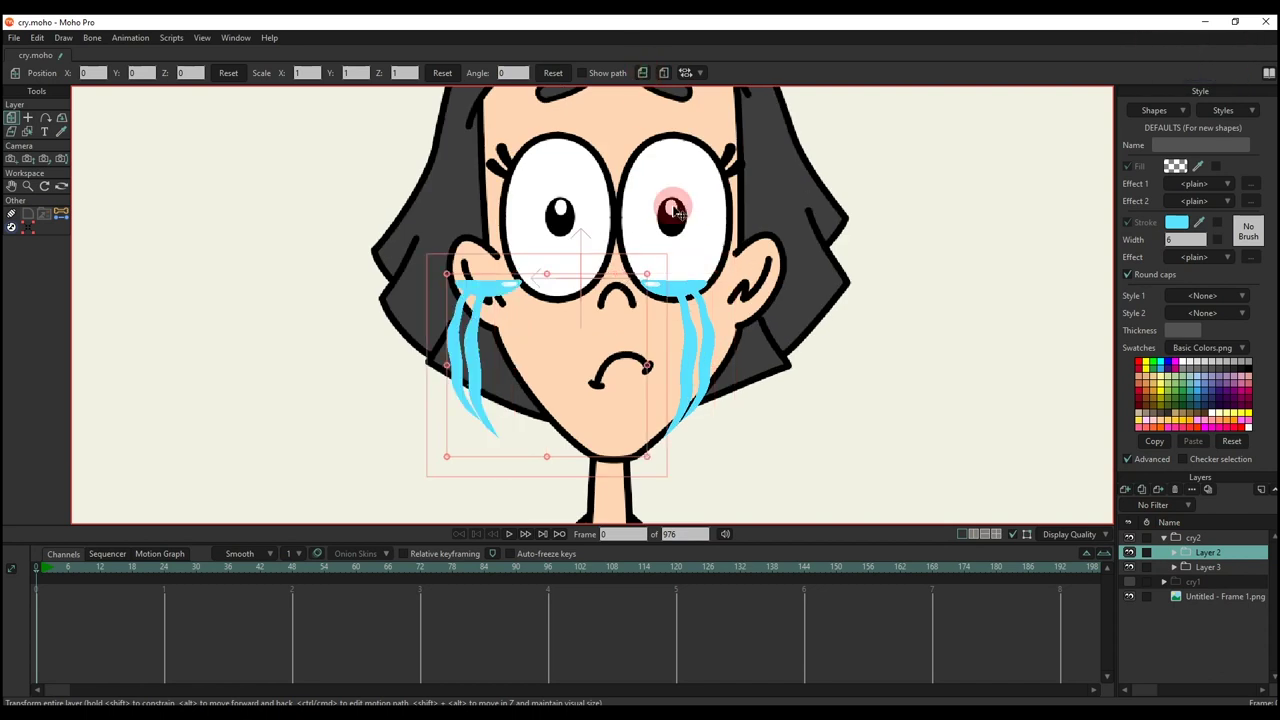
drag(492, 323, 566, 341)
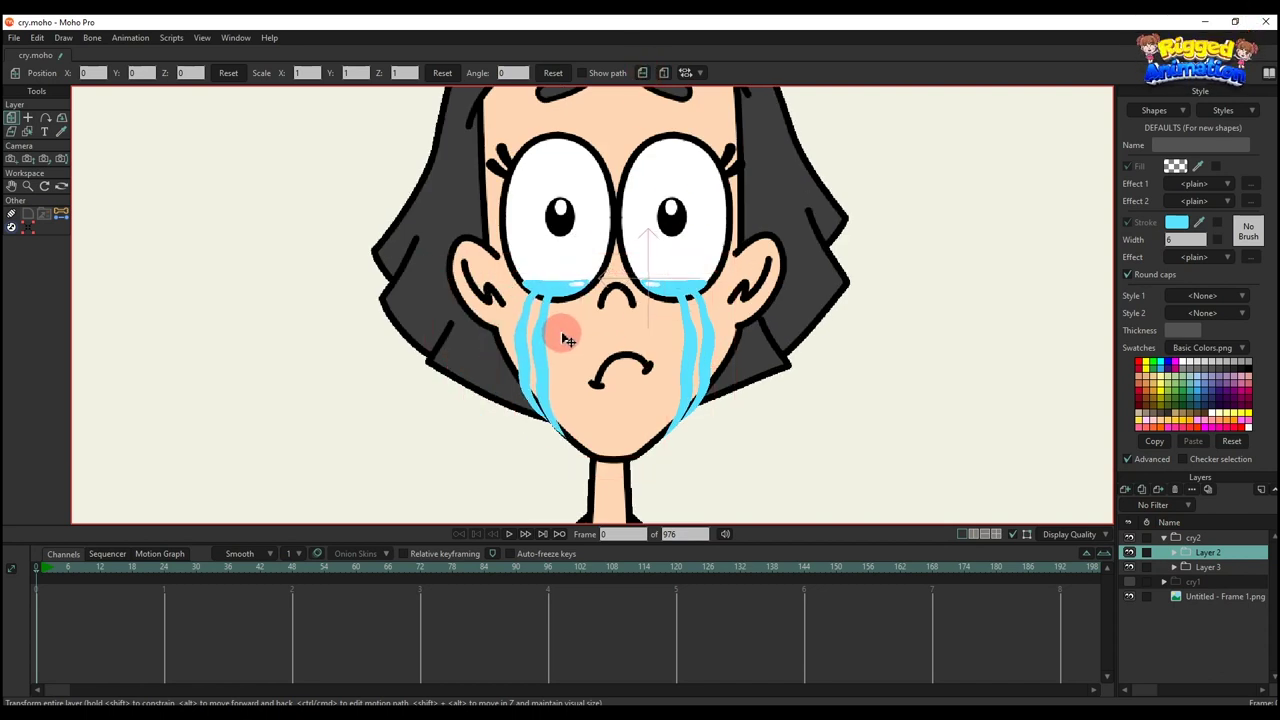
drag(566, 340, 540, 307)
scroll(558, 320, up, 1)
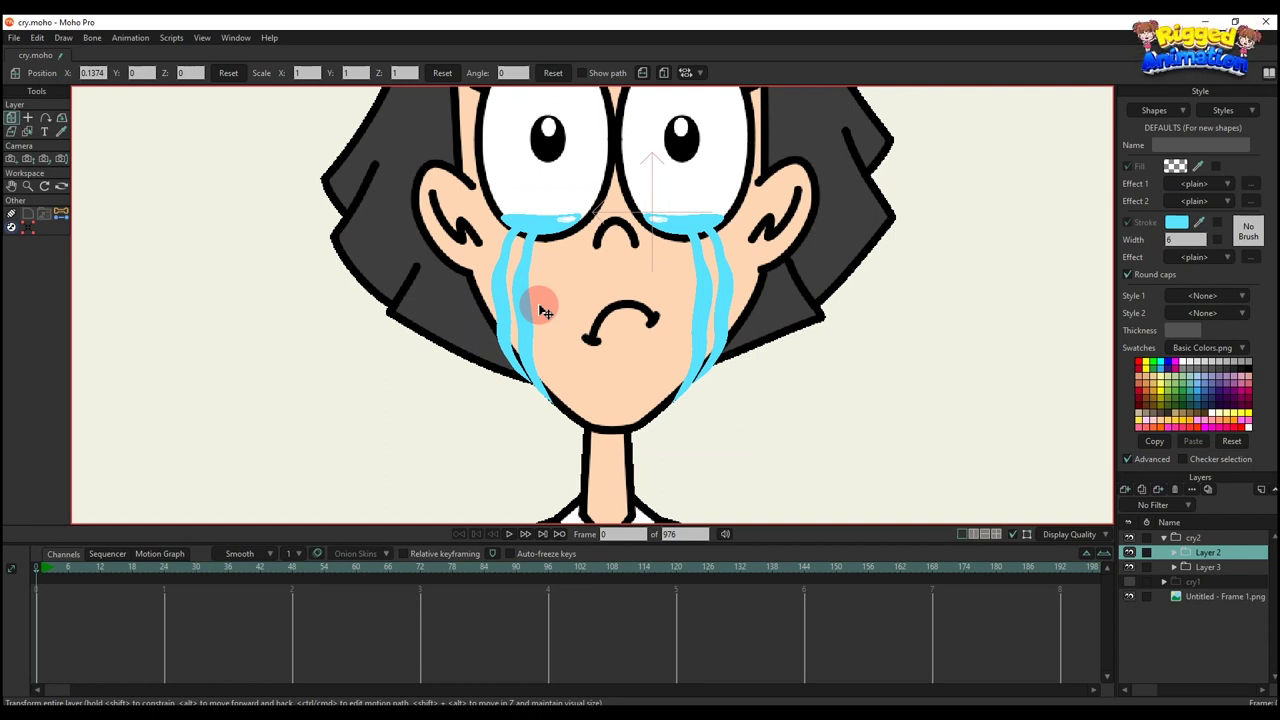
Step: Play the animation to check the tears from both eyes, returning to frame 1
key(space)
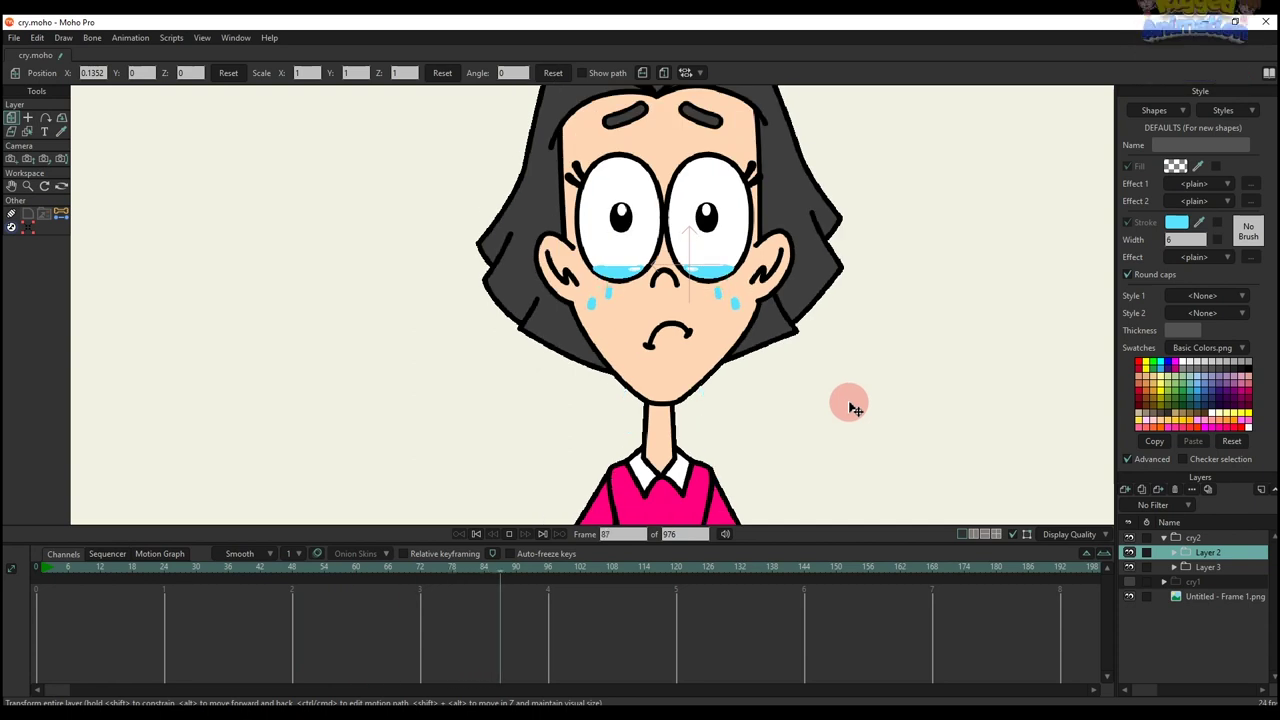
key(space)
click(44, 572)
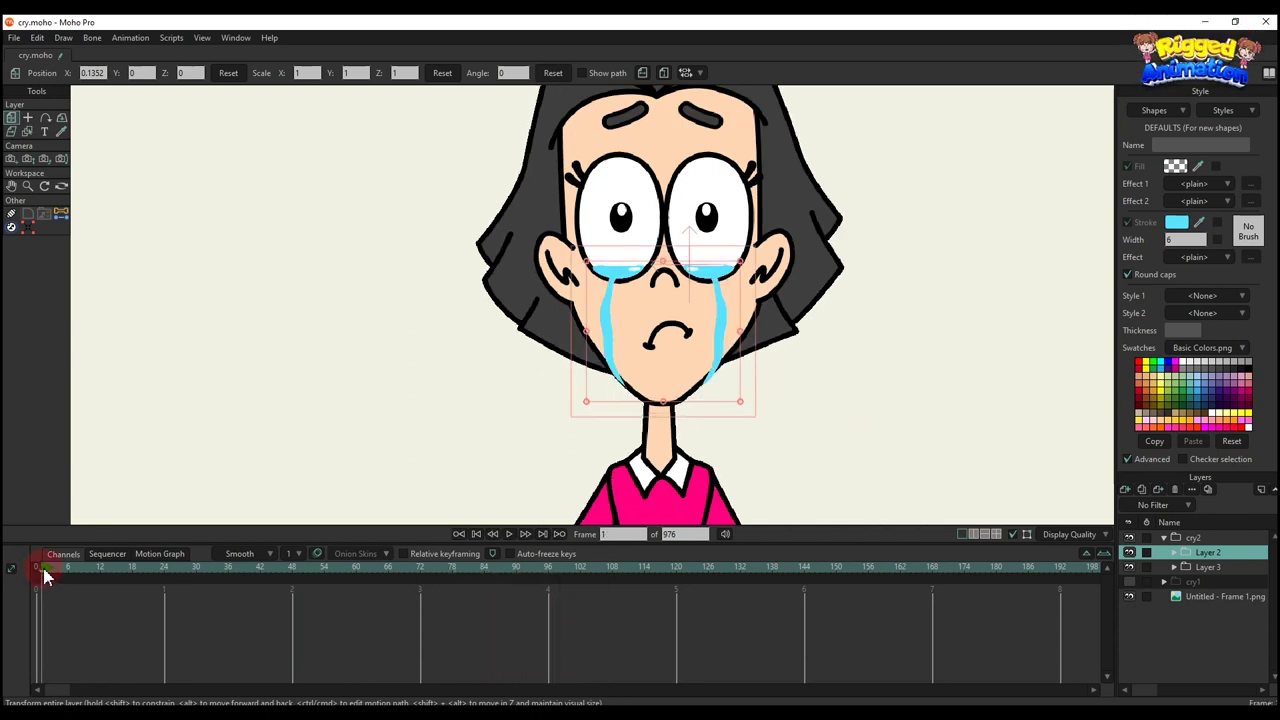
Step: Offset the mirrored tear group's timing so it differs from the original, and play the cry2 animation
scroll(605, 280, up, 2)
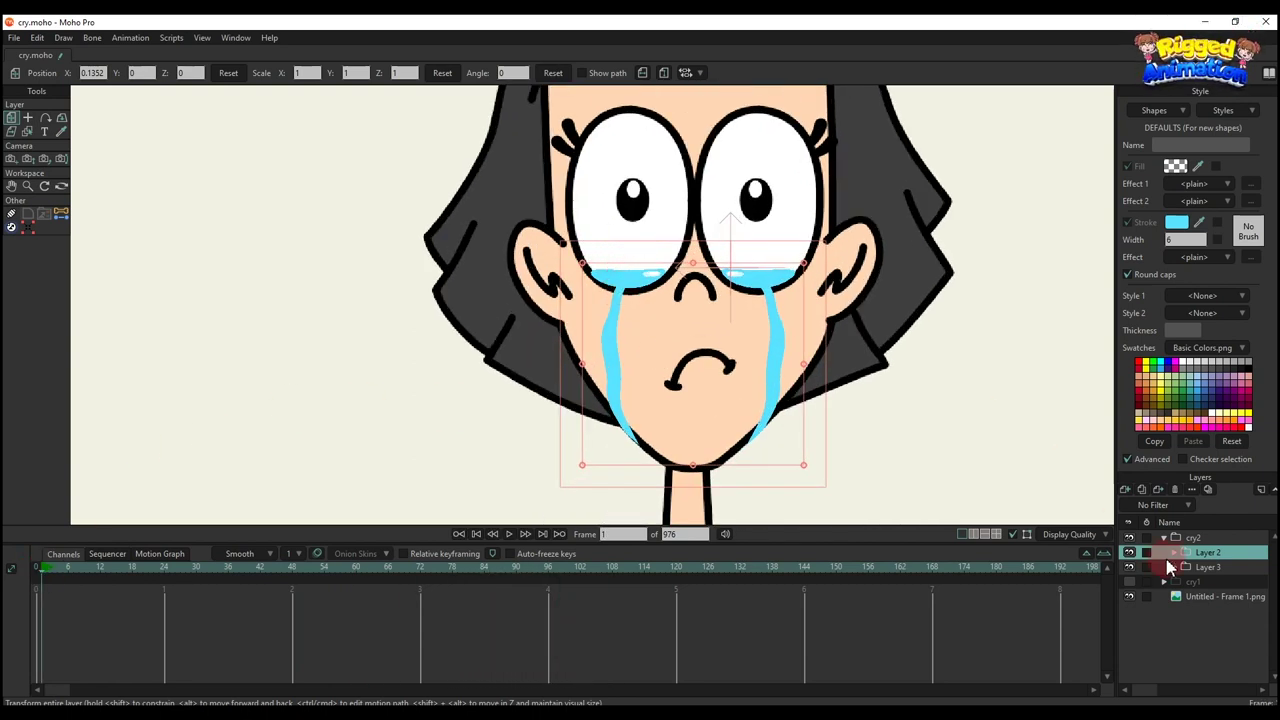
click(66, 572)
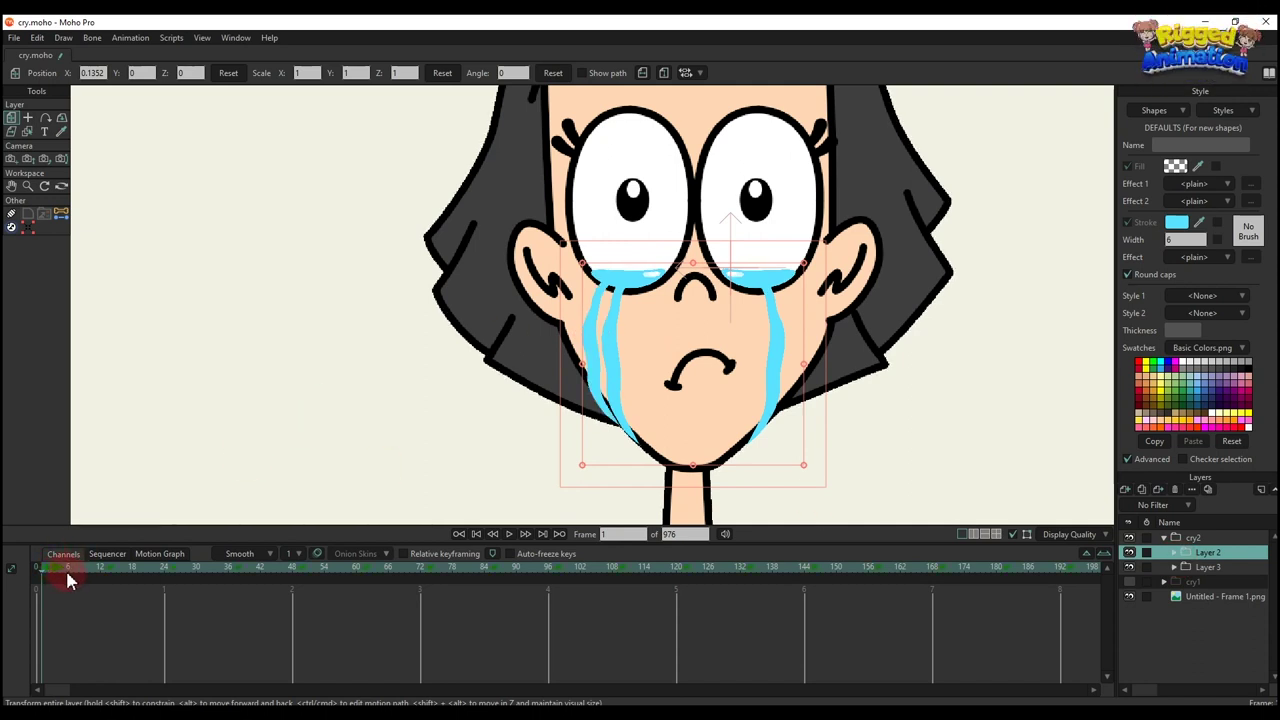
click(1208, 538)
key(space)
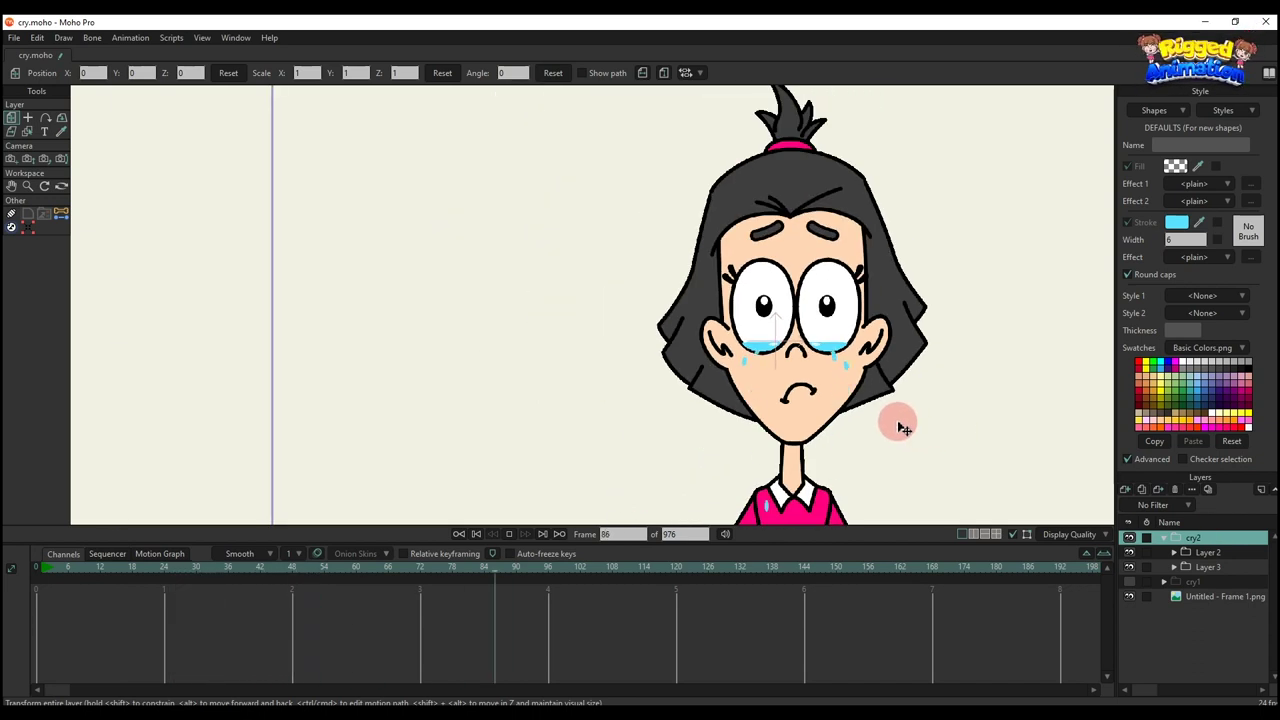
key(space)
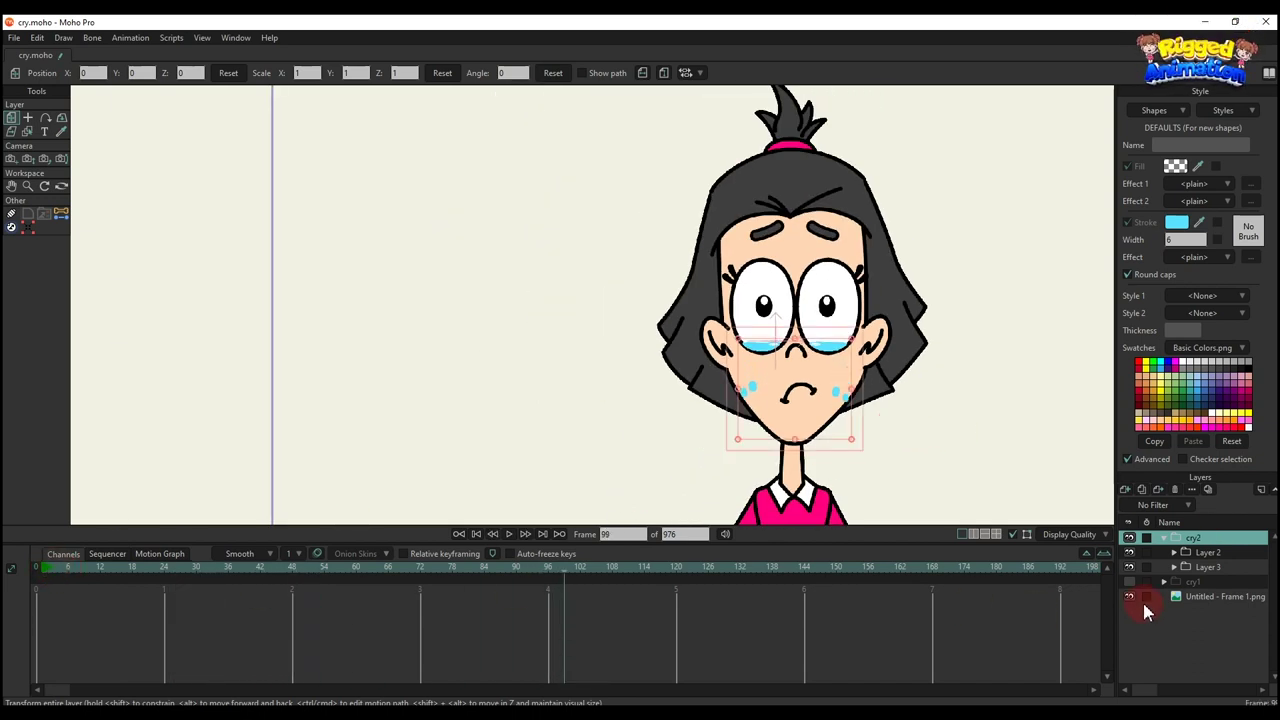
Step: Shift the mirrored tear group's timing slightly further and replay the cry2 animation
click(1207, 554)
scroll(783, 331, up, 4)
drag(783, 331, 632, 284)
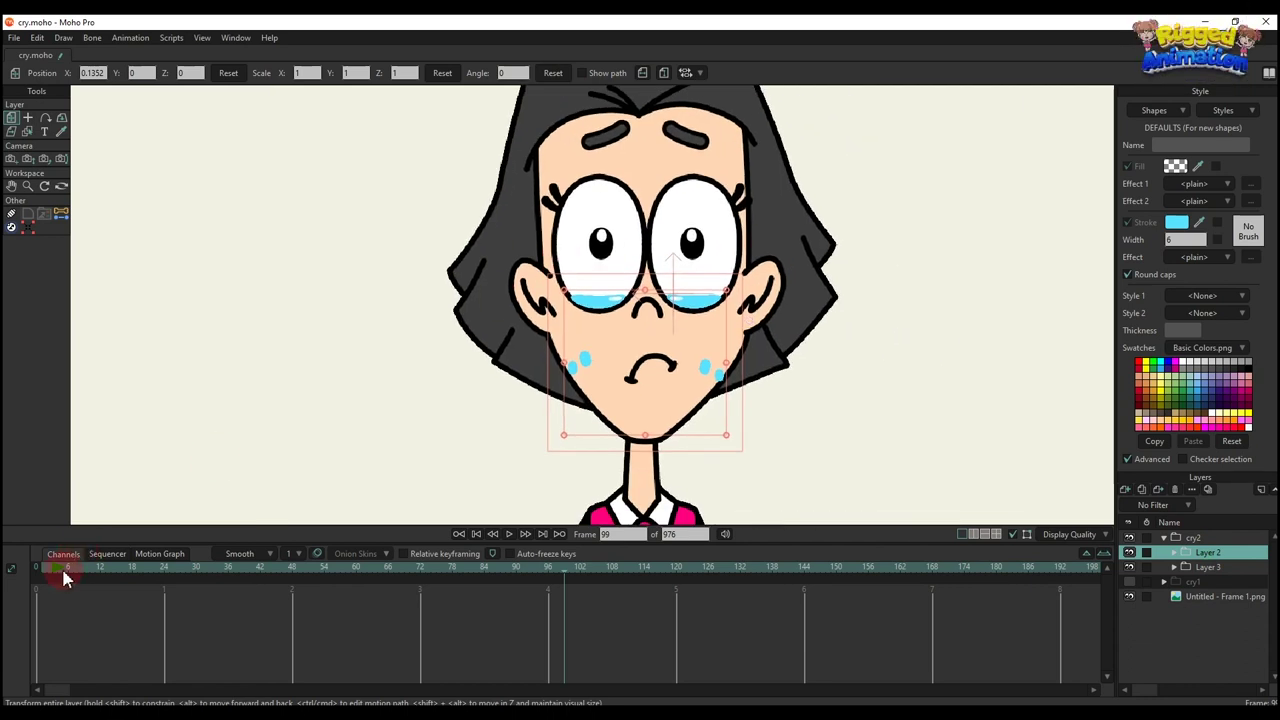
click(1208, 537)
key(space)
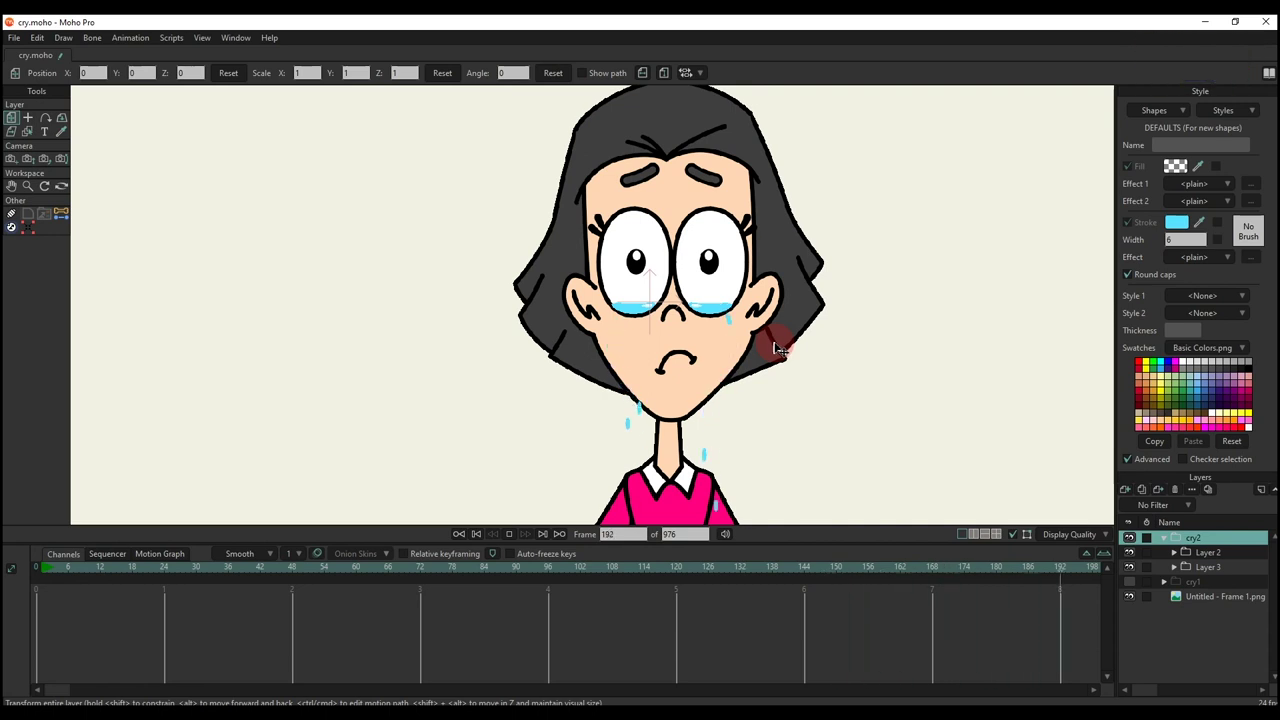
key(space)
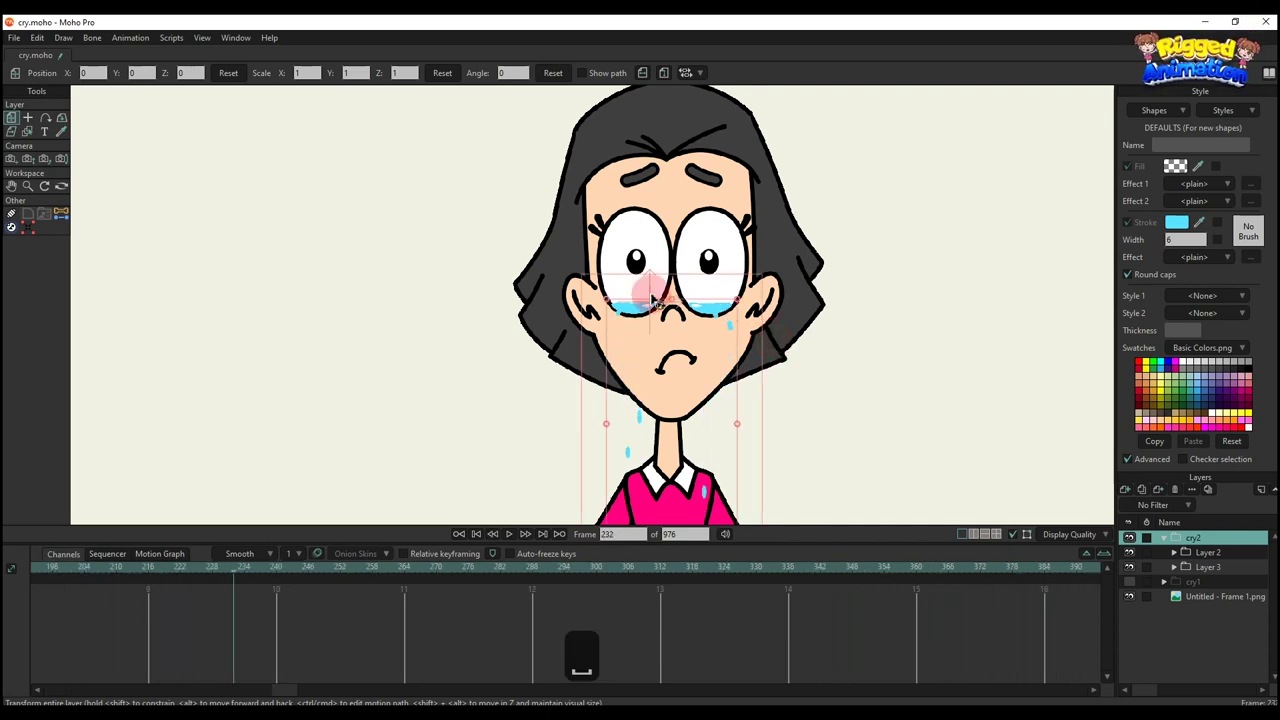
Step: Return to the start of the timeline and advance through the crying animation frame by frame to frame 208
drag(287, 690, 55, 645)
click(57, 568)
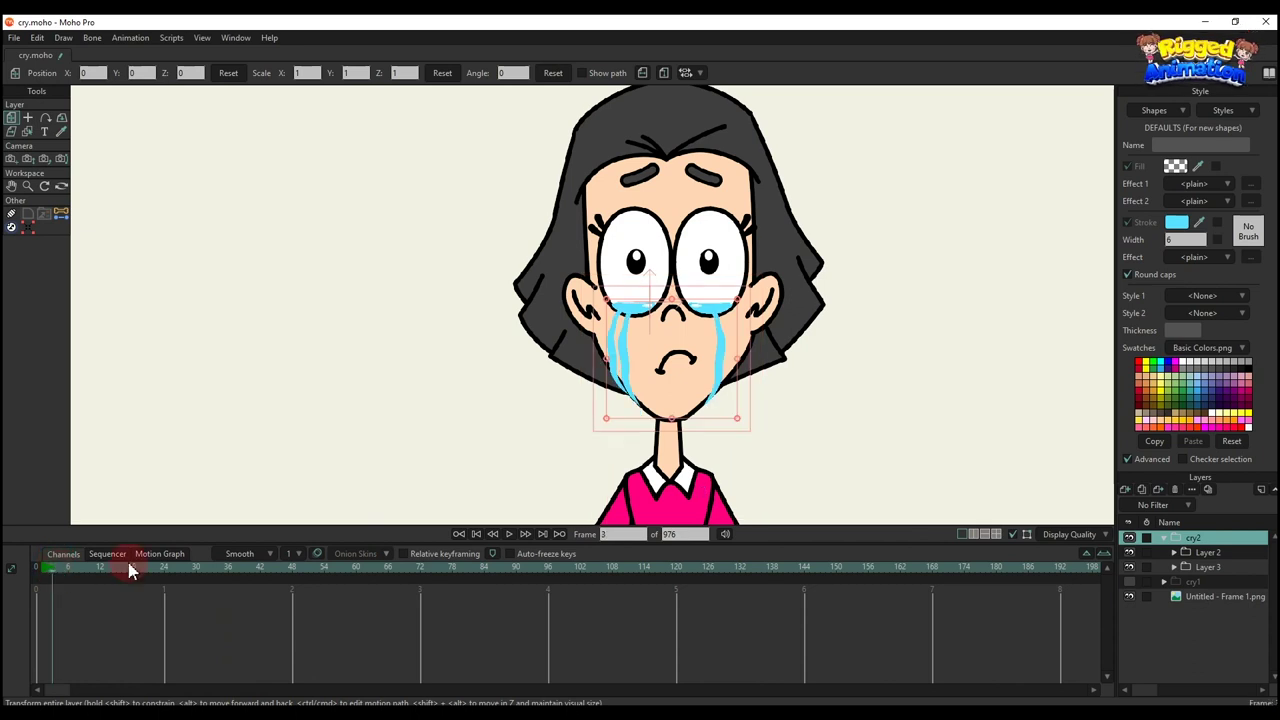
key(Right)
key(Right)
key(Right)
key(Right)
key(Right)
key(Right)
key(Right)
key(Right)
key(Right)
key(Right)
key(Right)
key(Right)
key(Right)
key(Right)
key(Right)
key(Right)
key(Right)
key(Right)
key(Right)
key(Right)
key(Right)
key(Right)
key(Right)
key(Right)
key(Right)
key(Right)
key(Right)
key(Right)
key(Right)
key(Right)
key(Right)
key(Right)
key(Right)
key(Right)
key(Right)
key(Right)
key(Right)
key(Right)
key(Right)
key(Right)
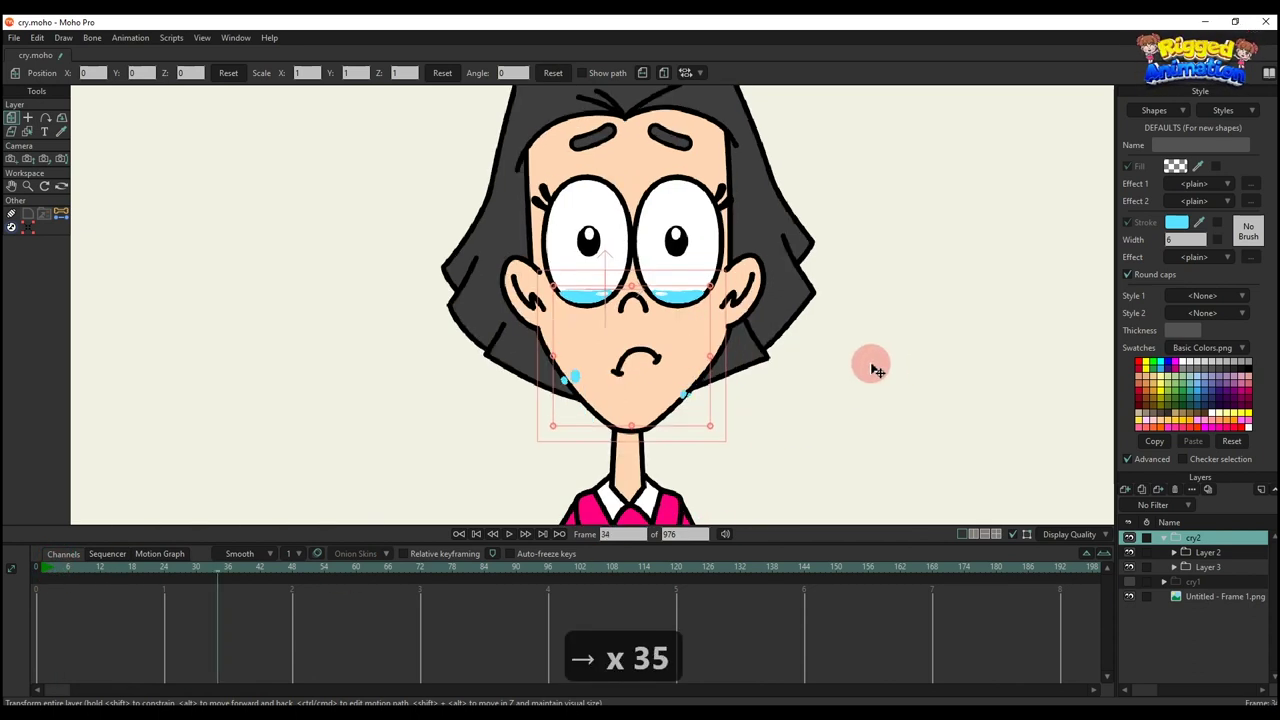
key(Right)
key(Right)
key(Right)
key(Right)
key(Right)
key(Right)
key(Right)
key(Right)
key(Right)
key(Right)
key(Right)
key(Right)
key(Right)
key(Right)
key(Right)
key(Right)
key(Right)
key(Right)
key(Right)
key(Right)
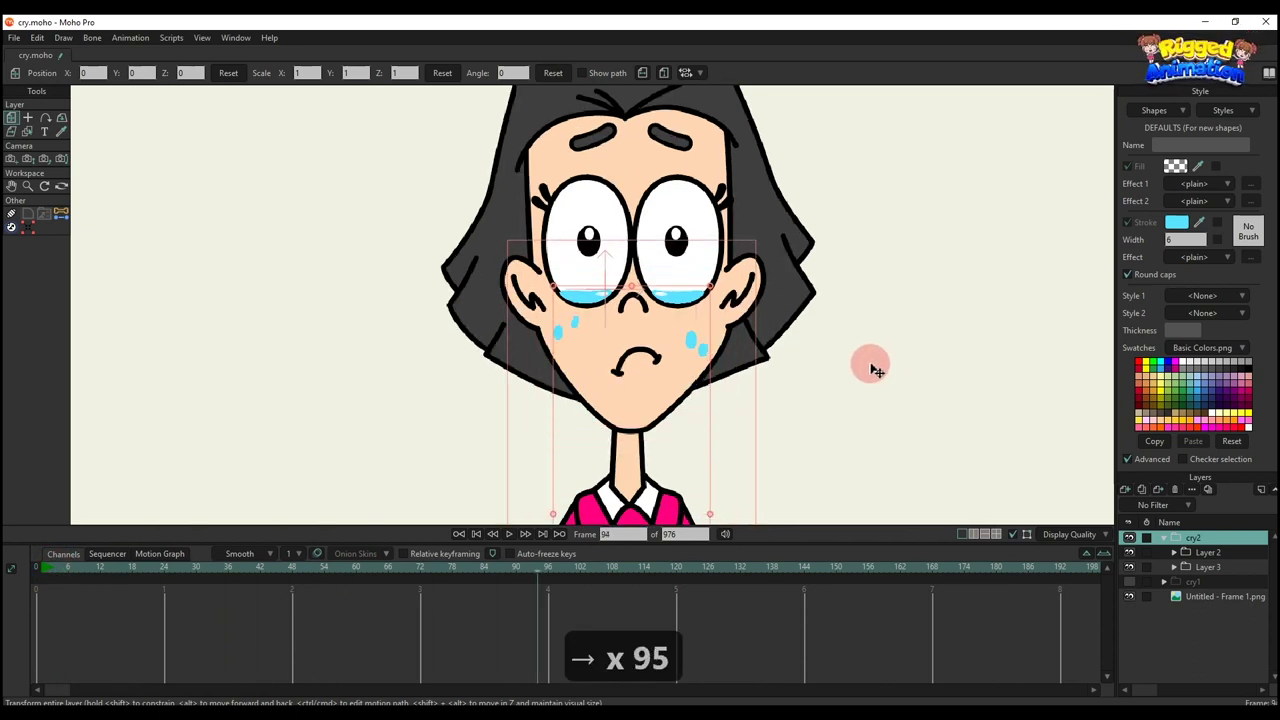
key(Right)
key(Right)
key(Right)
key(Right)
key(Right)
key(Right)
key(Right)
key(Right)
key(Right)
key(Right)
key(Right)
key(Right)
key(Right)
key(Right)
key(Right)
key(Right)
key(Right)
key(Right)
key(Right)
key(Right)
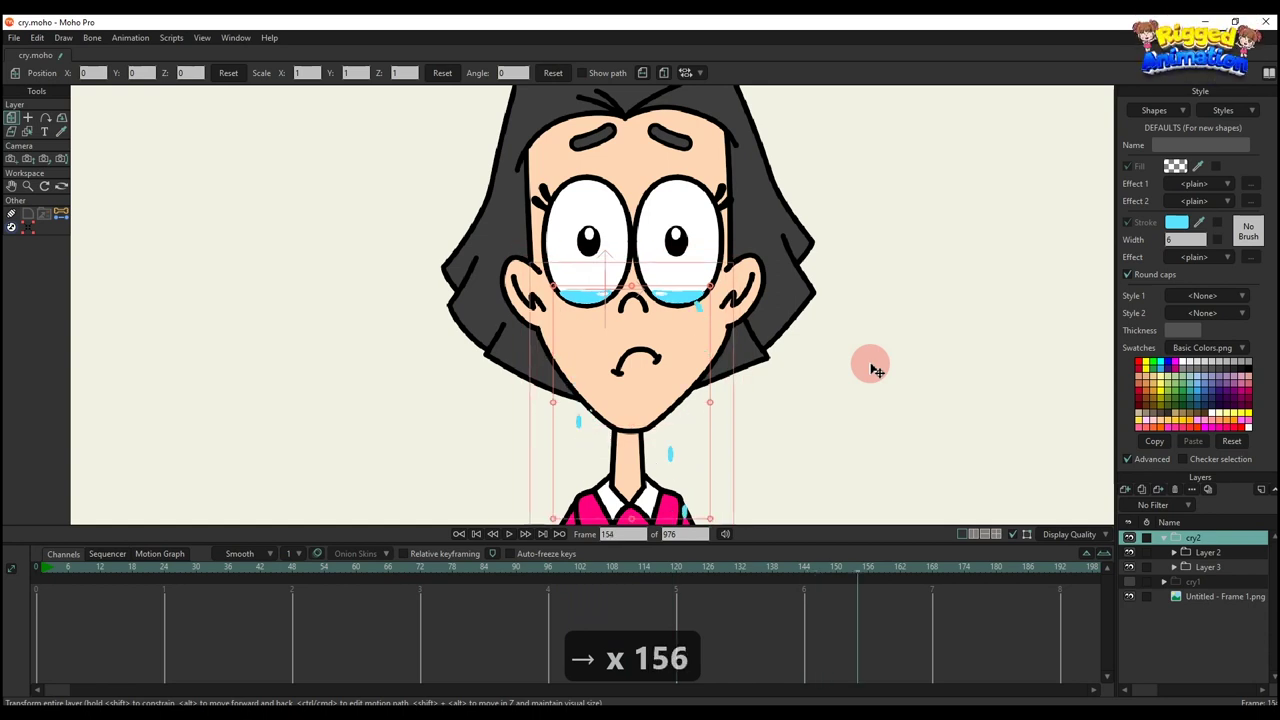
key(Right)
key(Right)
key(Right)
key(Right)
key(Right)
key(Right)
key(Right)
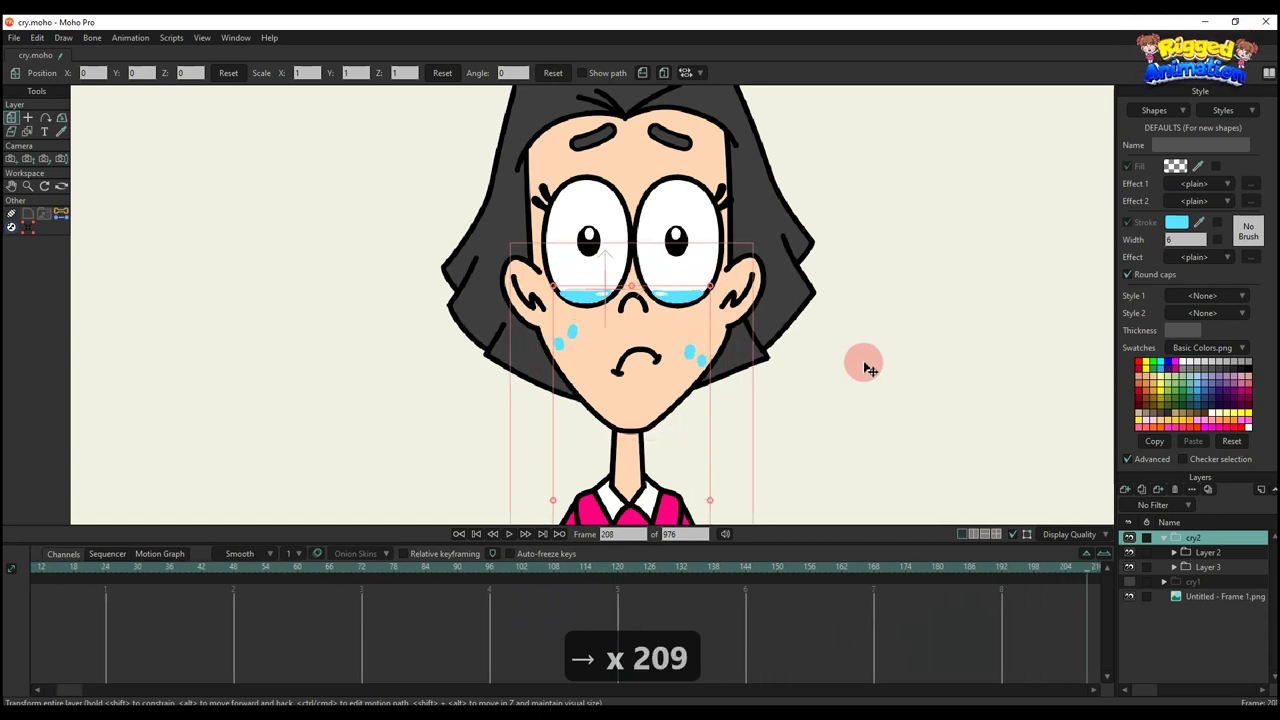
Step: Play the finished crying animation with the whole project frame in view and bring the timeline back to its start
key(space)
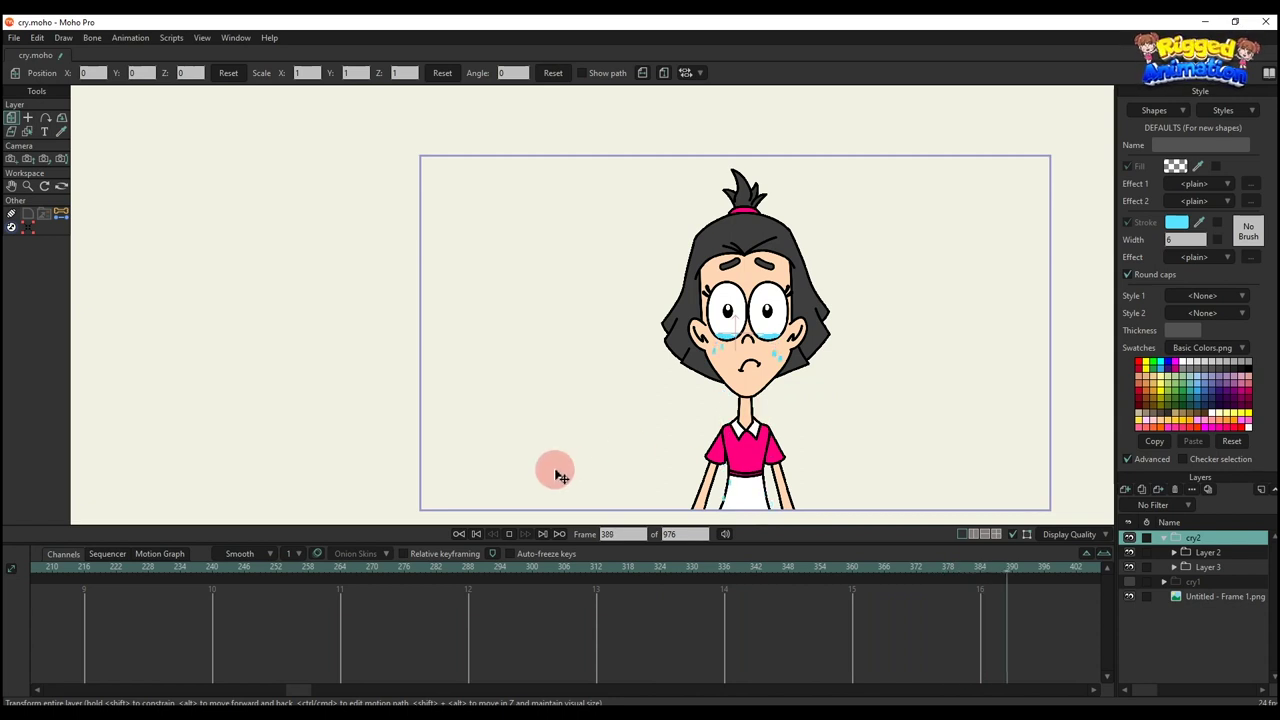
key(space)
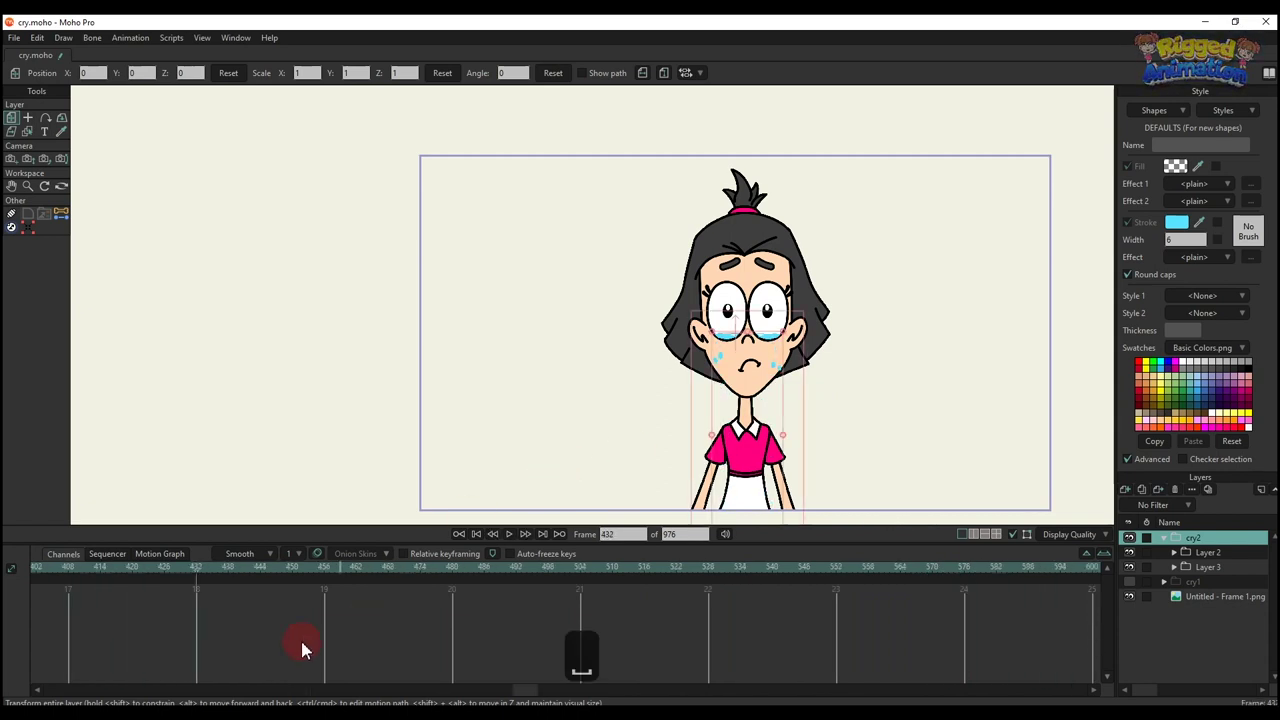
drag(508, 688, 5, 598)
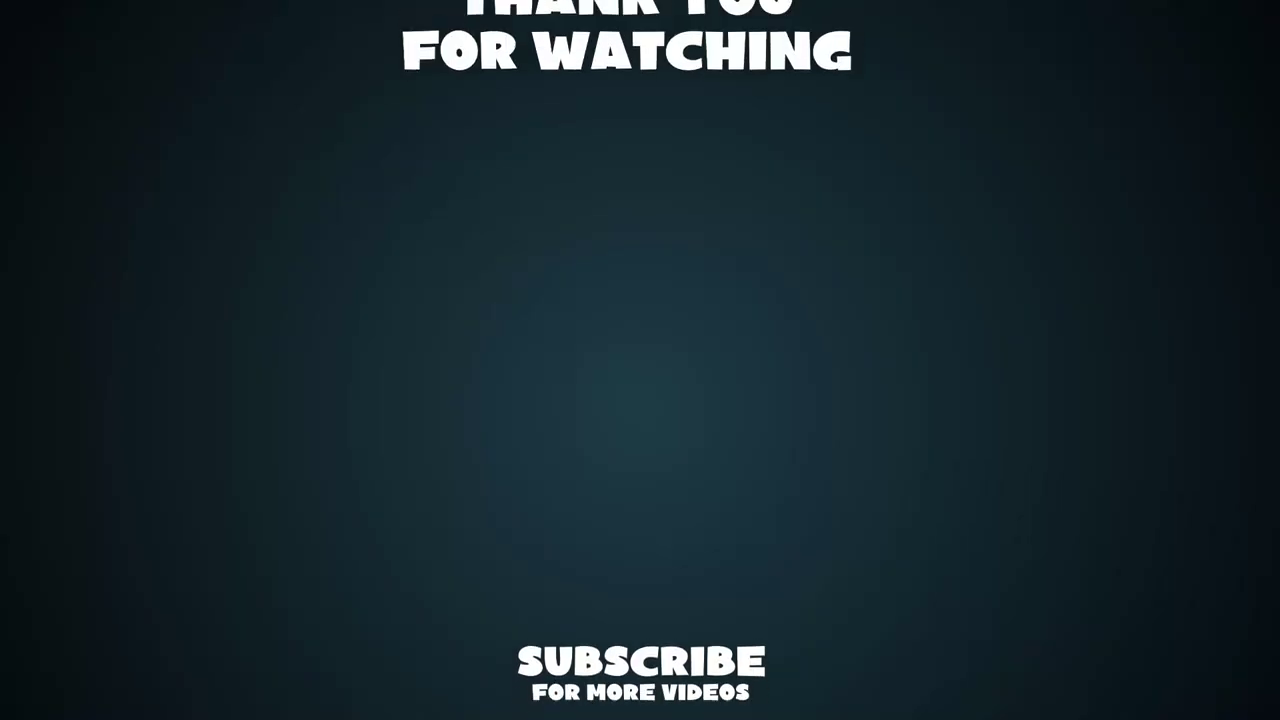